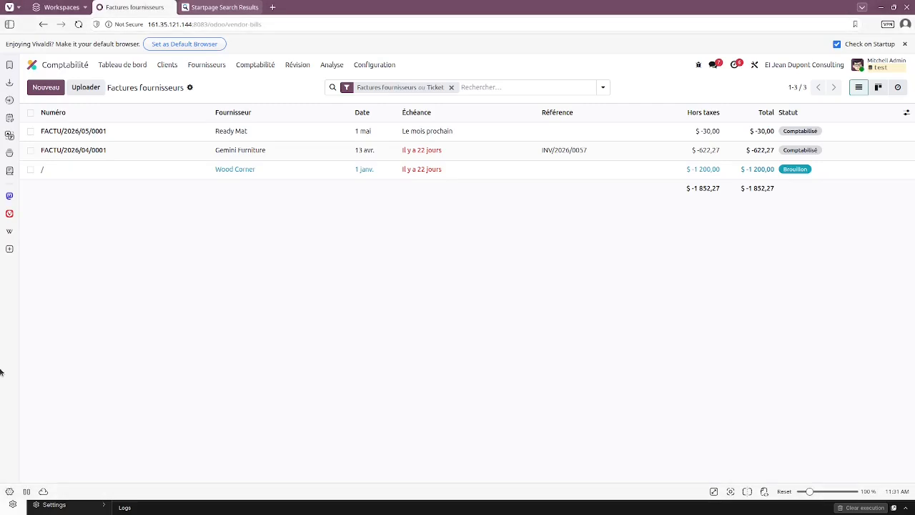
Step: From Odoo home, view Paramètres > Utilisateurs & Sociétés > Utilisateurs, then return home
left_click(81, 63)
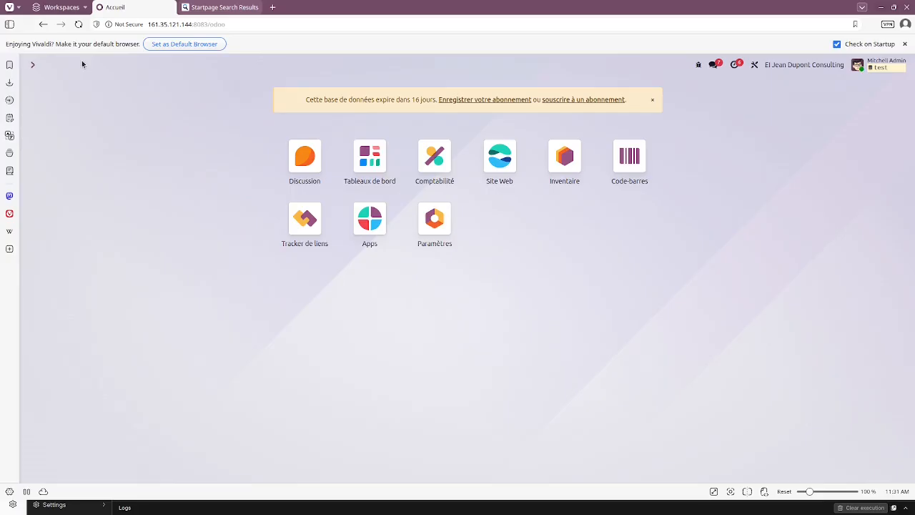
left_click(436, 228)
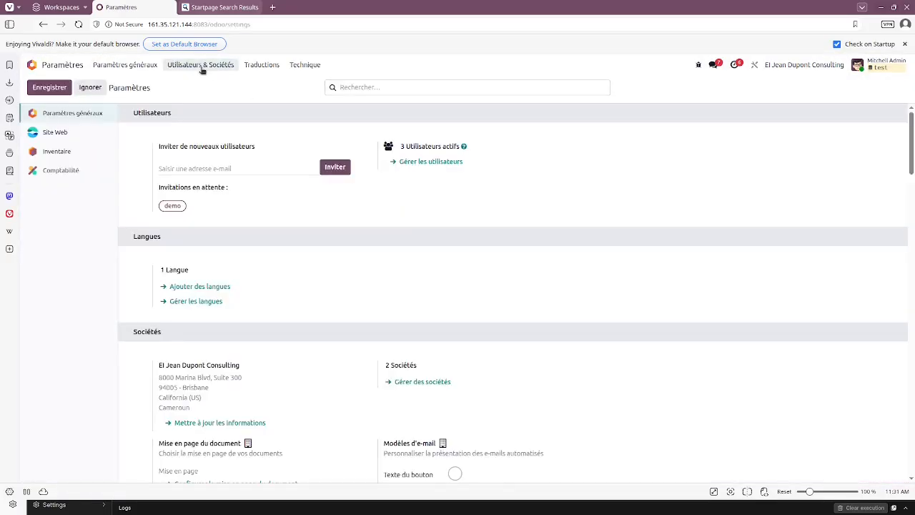
left_click(203, 68)
left_click(205, 85)
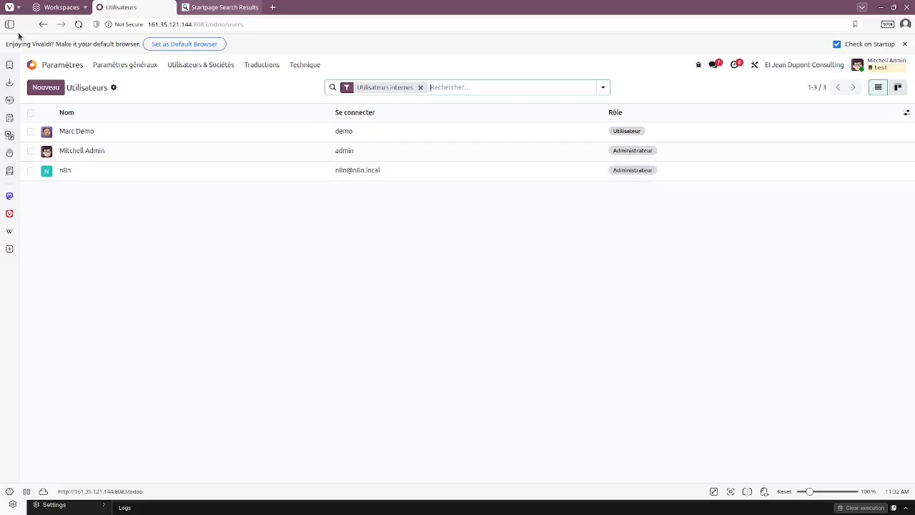
left_click(31, 66)
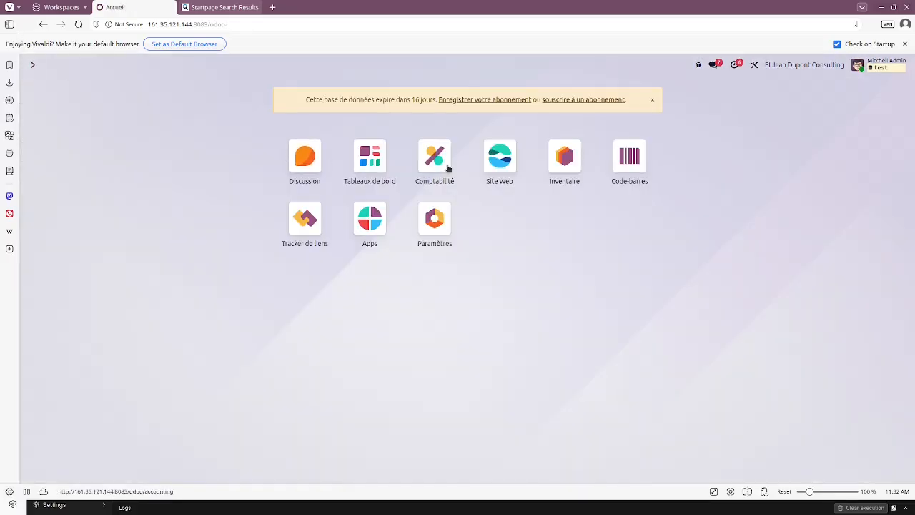
Step: Open Comptabilité and show the Configuration > Journaux list of 11 journals
left_click(448, 166)
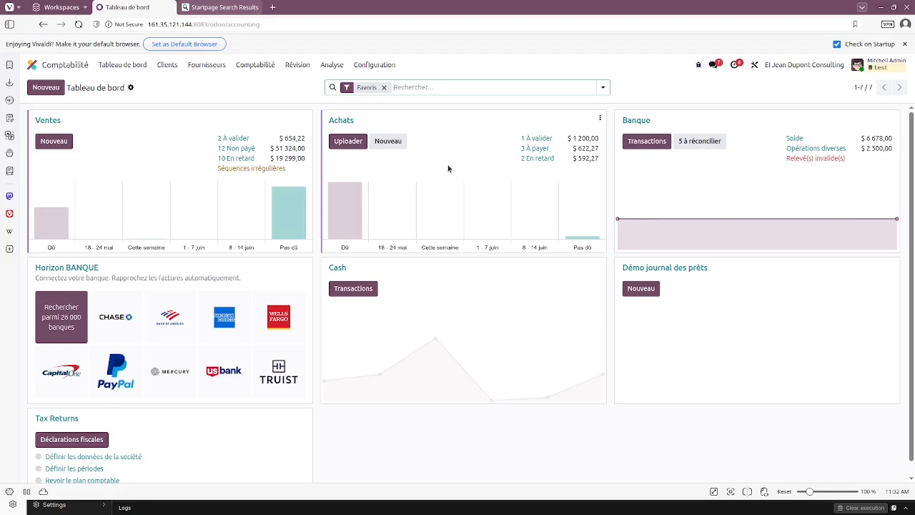
left_click(384, 66)
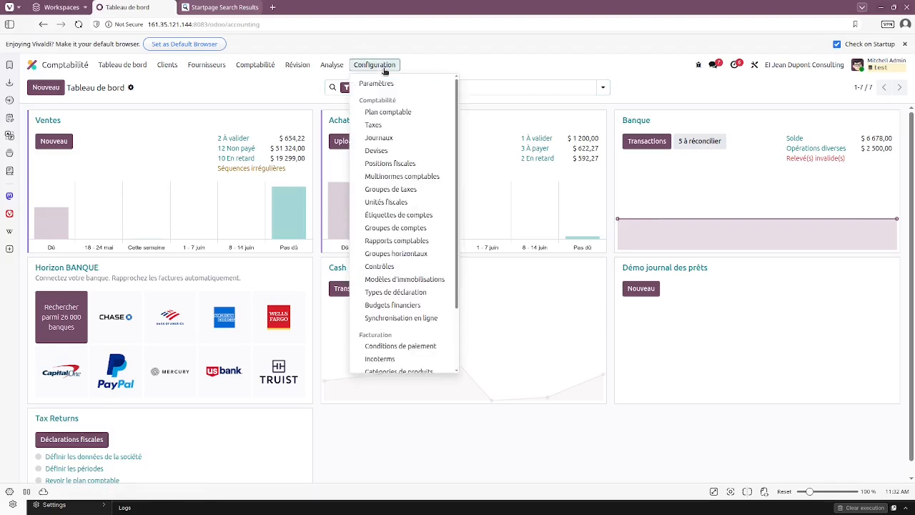
left_click(395, 138)
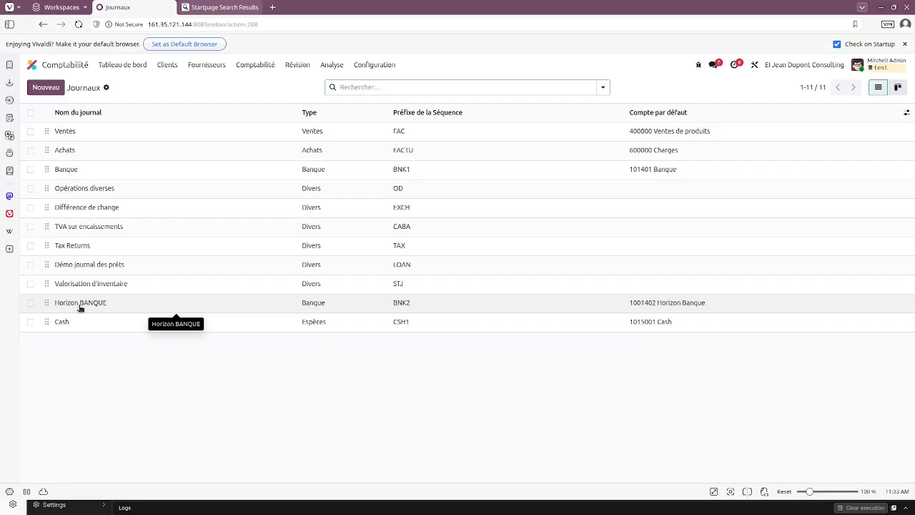
Step: Leave the Journaux list for the Comptabilité dashboard via the top-bar app name
left_click(67, 67)
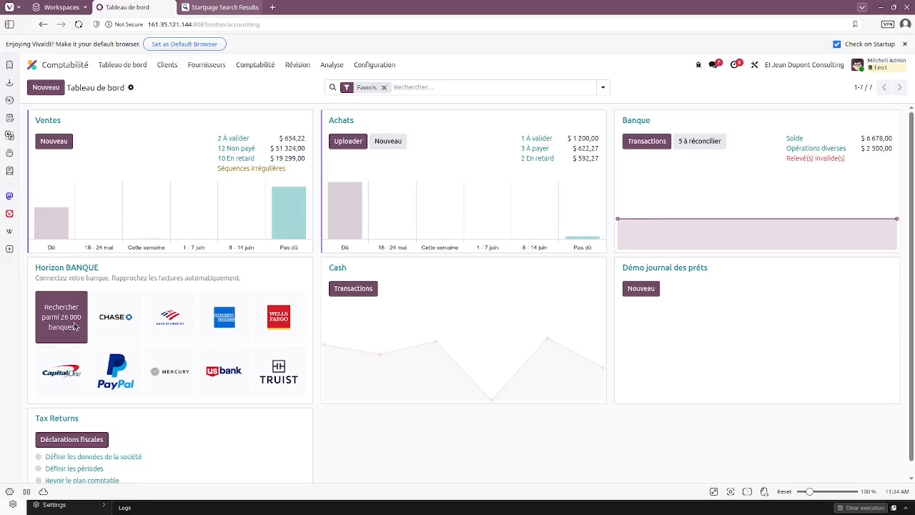
Step: Search the 26,000-bank list for uba, afriland, bfg and bgfi
left_click(74, 326)
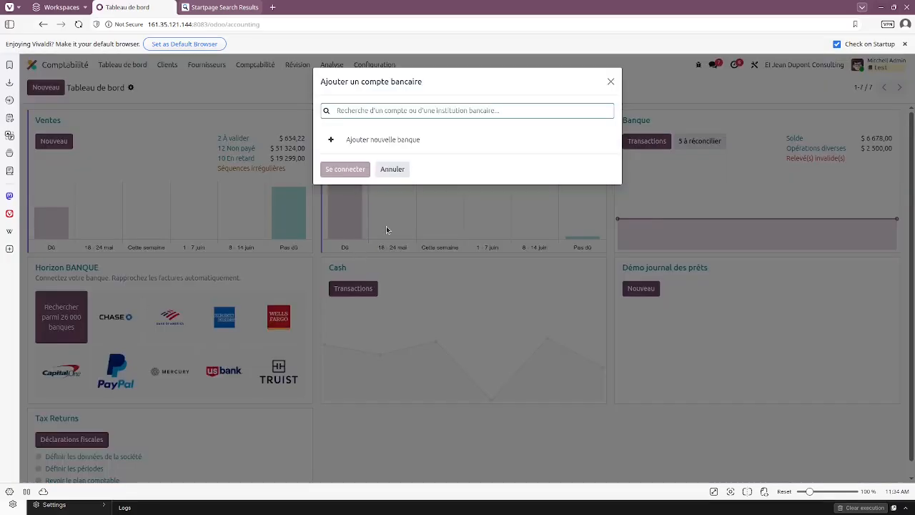
type("uba")
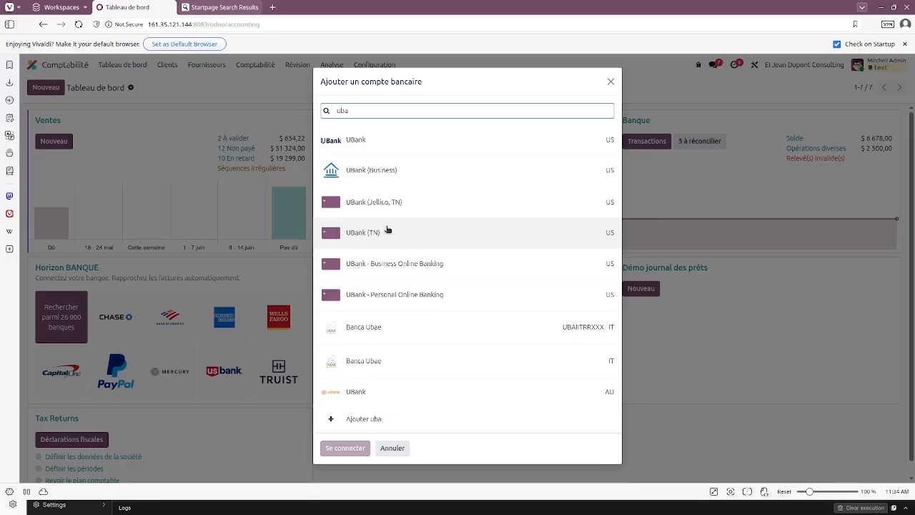
key("BackSpace")
key("BackSpace")
key("BackSpace")
type("afr")
key("BackSpace")
key("BackSpace")
type("f")
key("BackSpace")
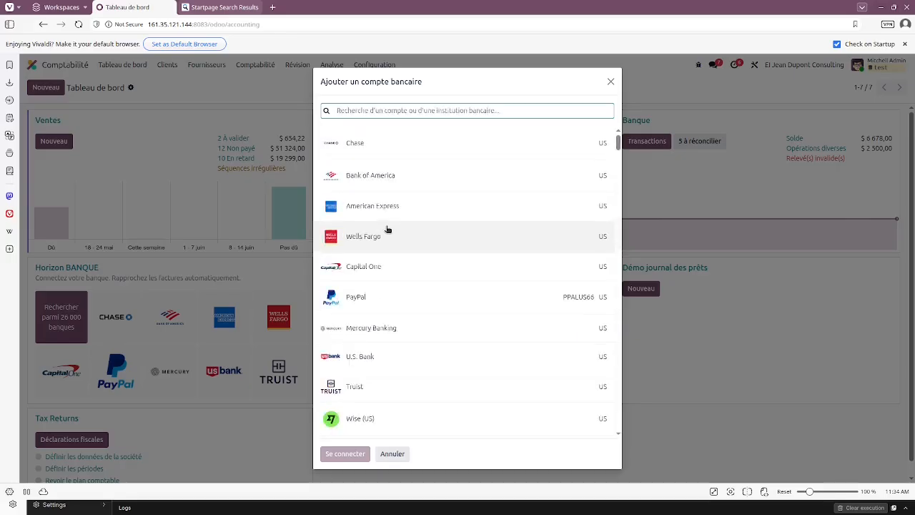
type("afriland")
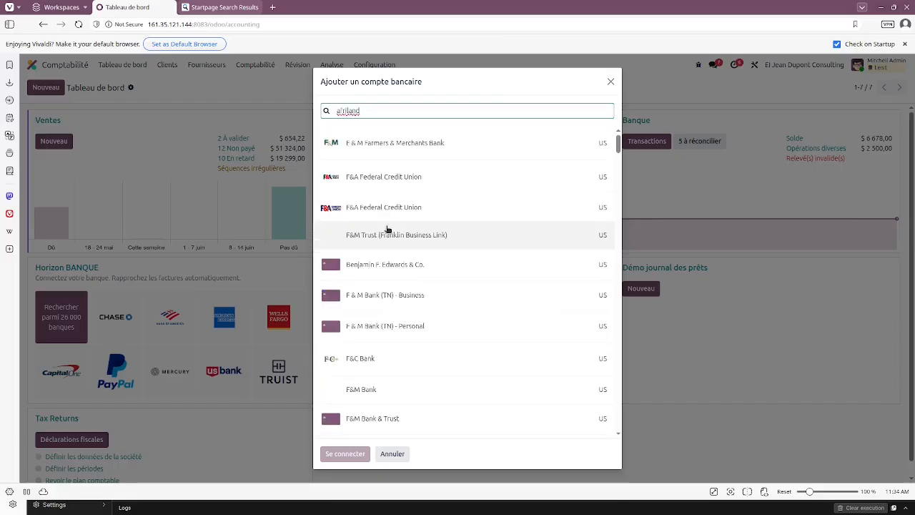
key("BackSpace")
key("BackSpace")
key("BackSpace")
key("BackSpace")
key("BackSpace")
key("BackSpace")
key("BackSpace")
key("BackSpace")
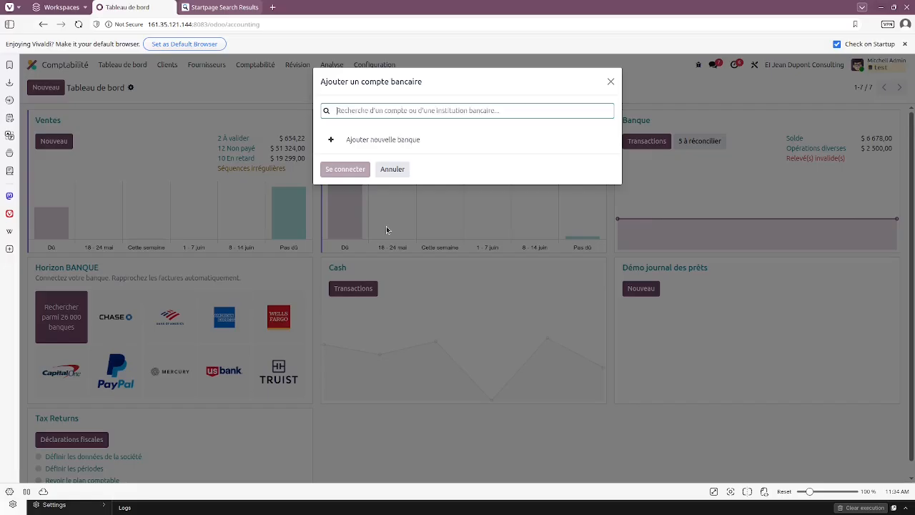
type("bfg")
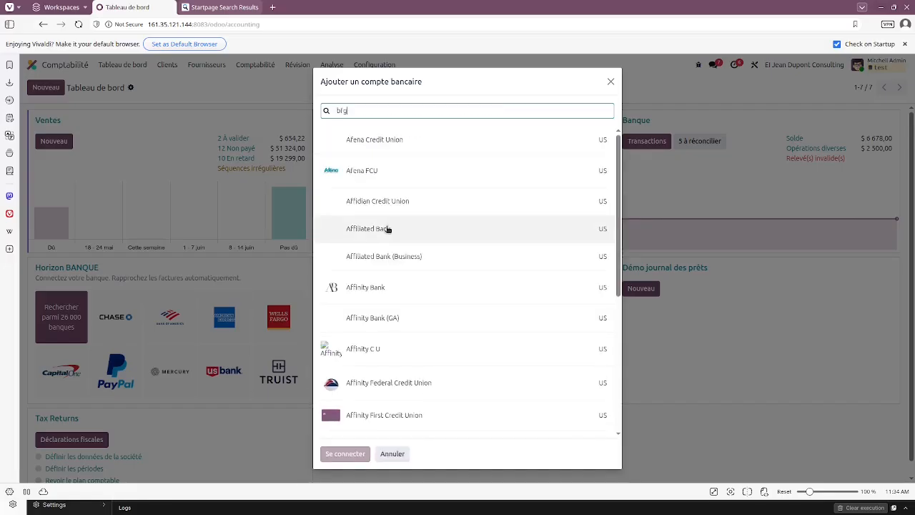
key("BackSpace")
key("BackSpace")
key("BackSpace")
type("gfl")
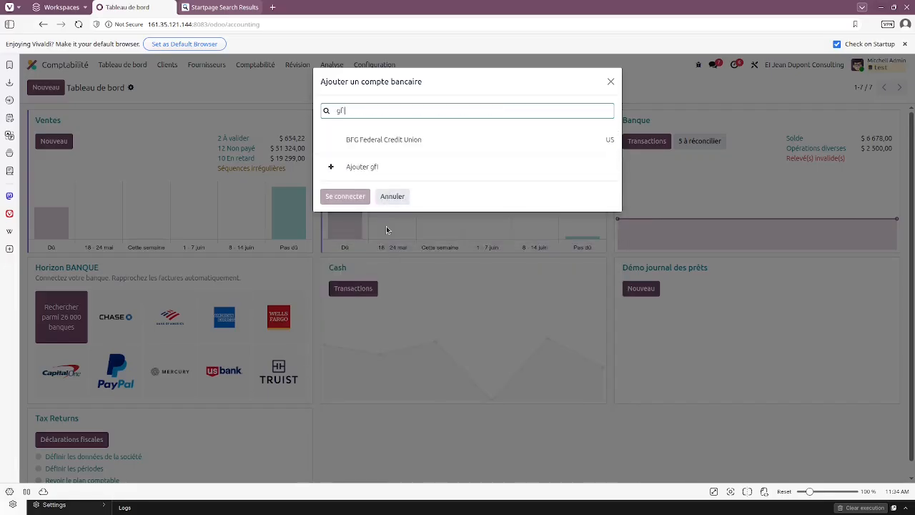
key("Left")
key("Left")
key("Left")
type("b")
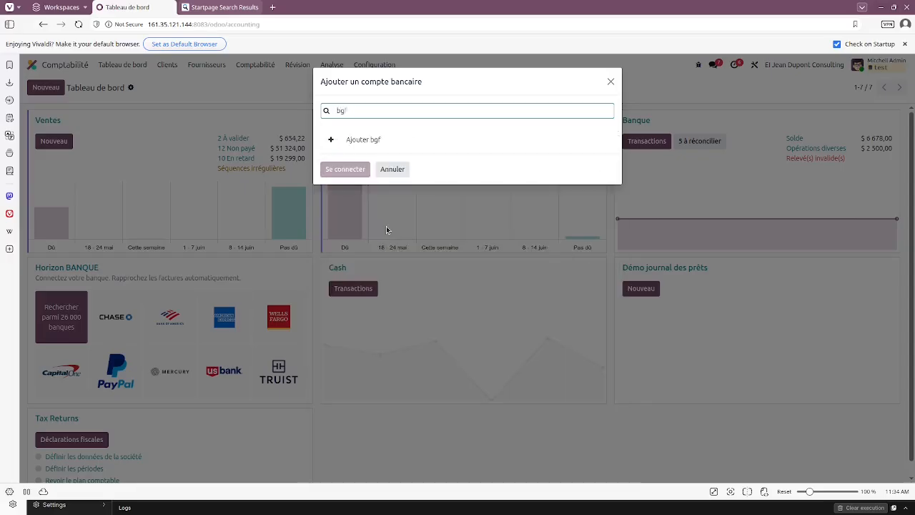
key("BackSpace")
key("BackSpace")
key("BackSpace")
Step: Search 'societe general', expand the Entreprises and Luxembourg rows, then close without connecting
type("societe general")
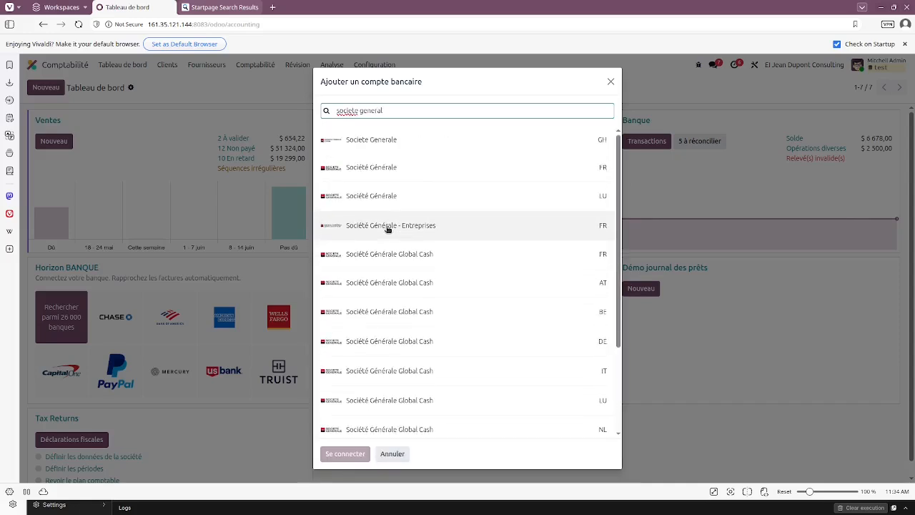
left_click(423, 222)
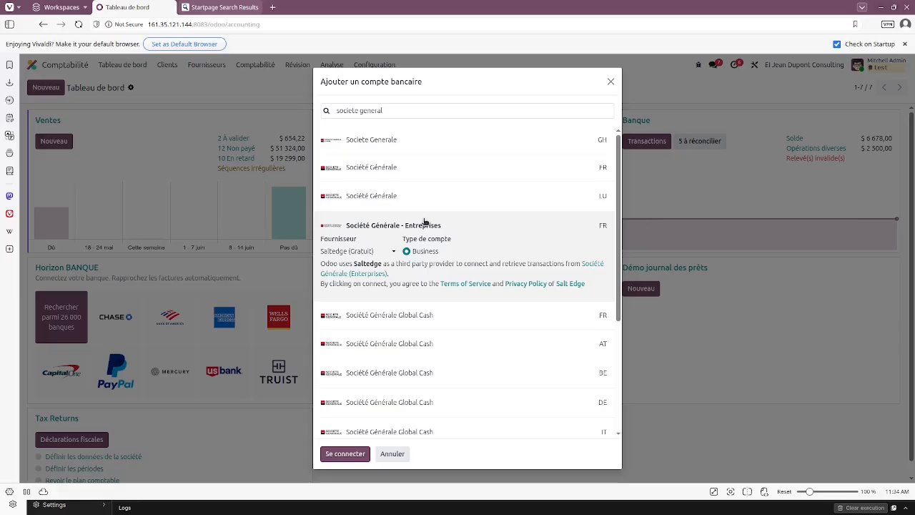
left_click(585, 203)
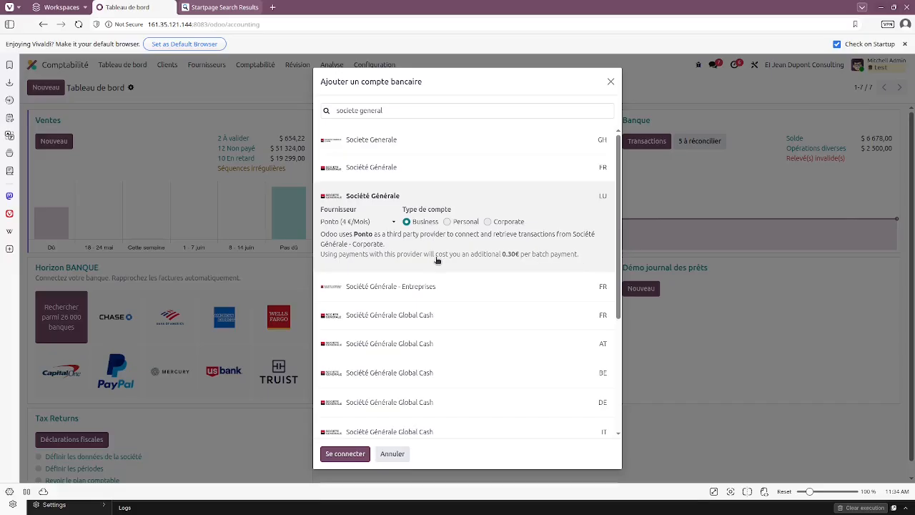
left_click(611, 82)
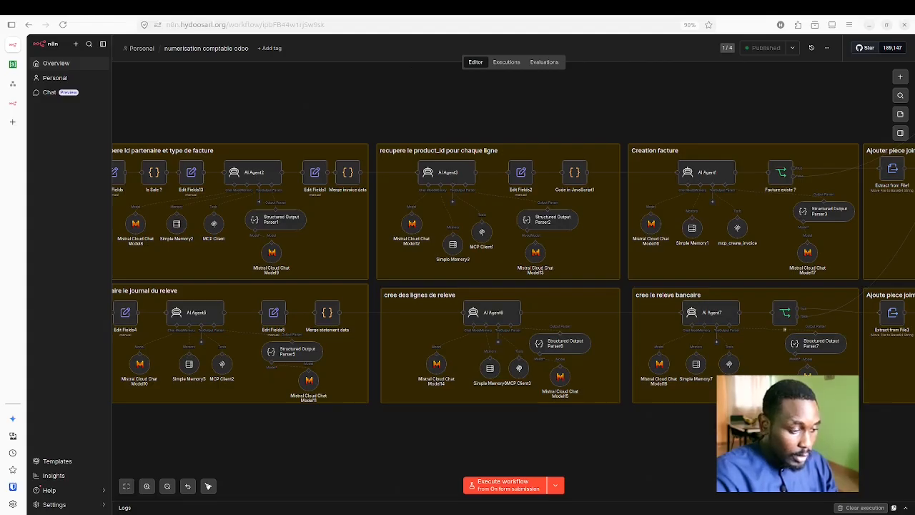
Step: In Files' n8n video folder, try selecting the charge PDFs, revenu 1 and the statement, then clear the selection
key("alt+Tab")
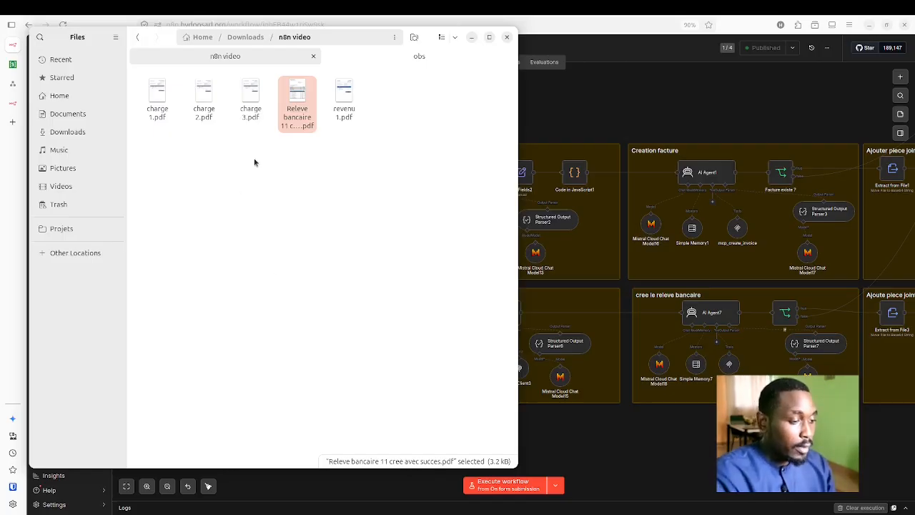
left_click_drag(254, 159, 139, 106)
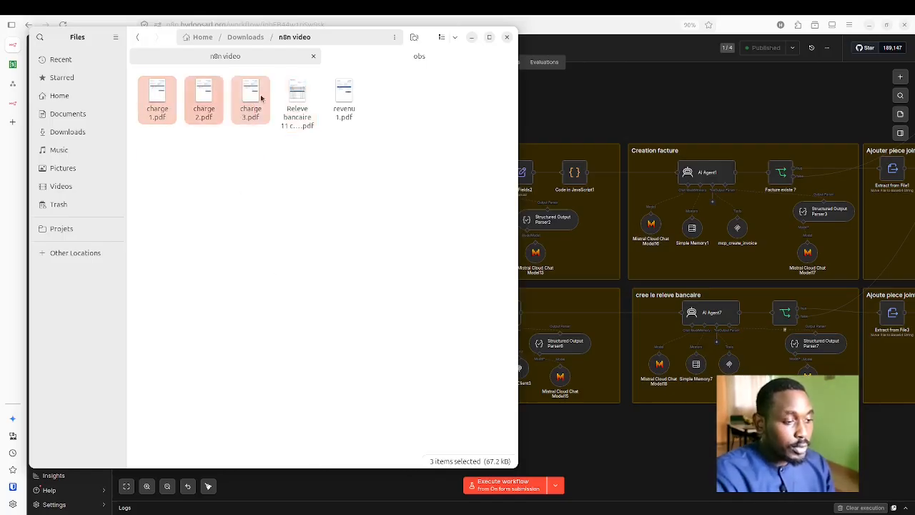
left_click(346, 102)
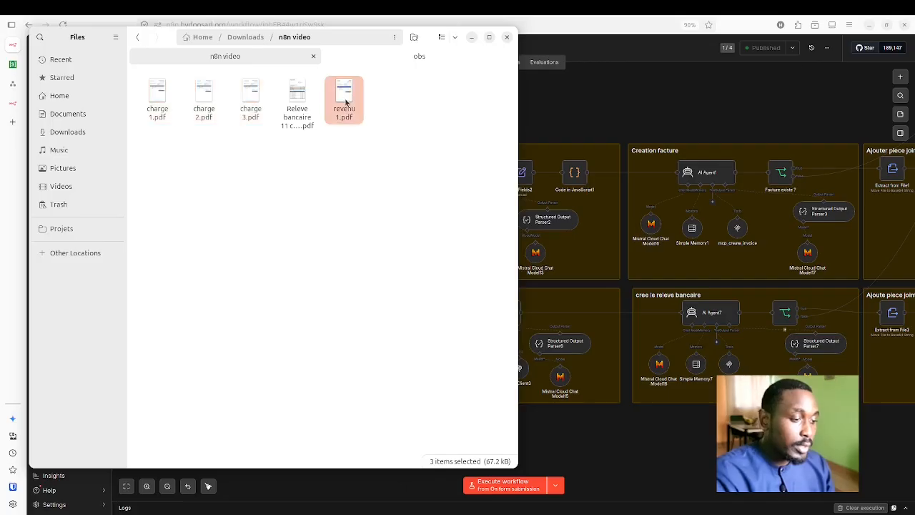
left_click(311, 108)
left_click(327, 193)
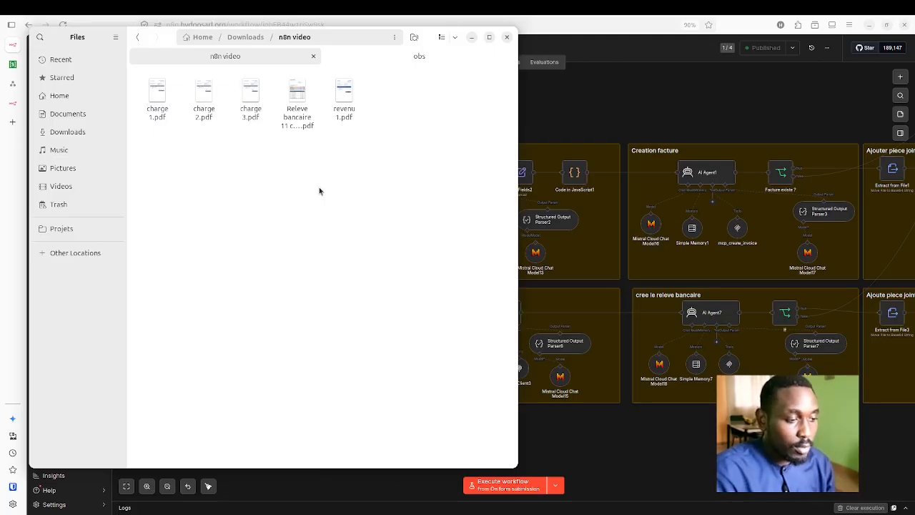
Step: Open 'Releve bancaire 11 cree avec succes.pdf' and start a new browser tab
left_click(302, 107)
double_click(302, 108)
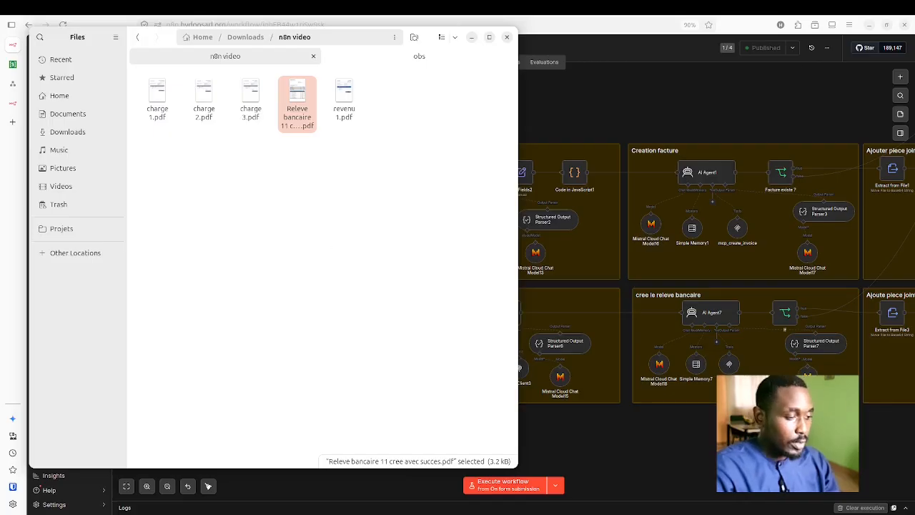
left_click(14, 122)
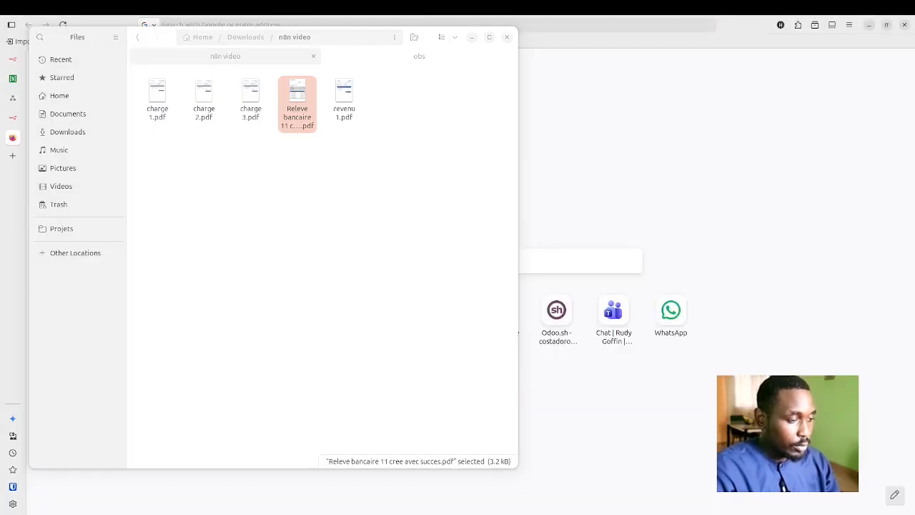
Step: View the Horizon Banque April 2026 statement PDF in the browser, then return to n8n
left_click_drag(295, 95, 605, 247)
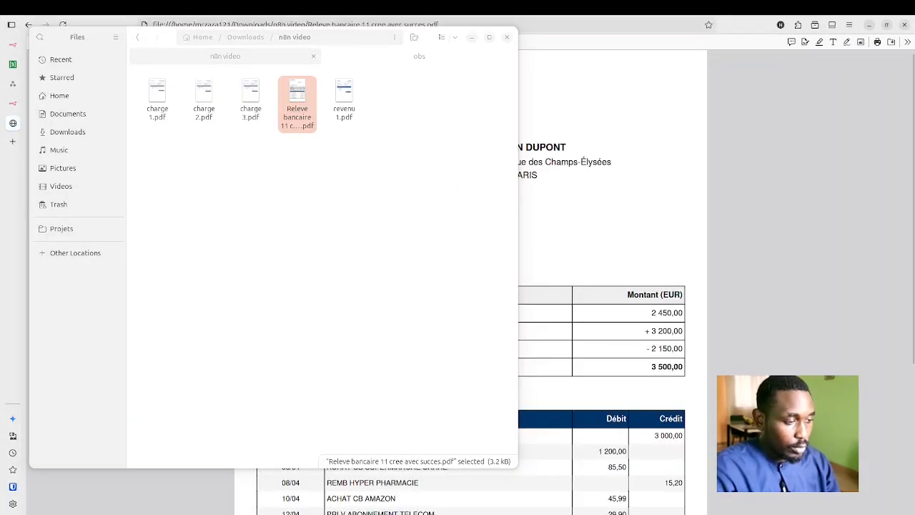
key("alt+Tab")
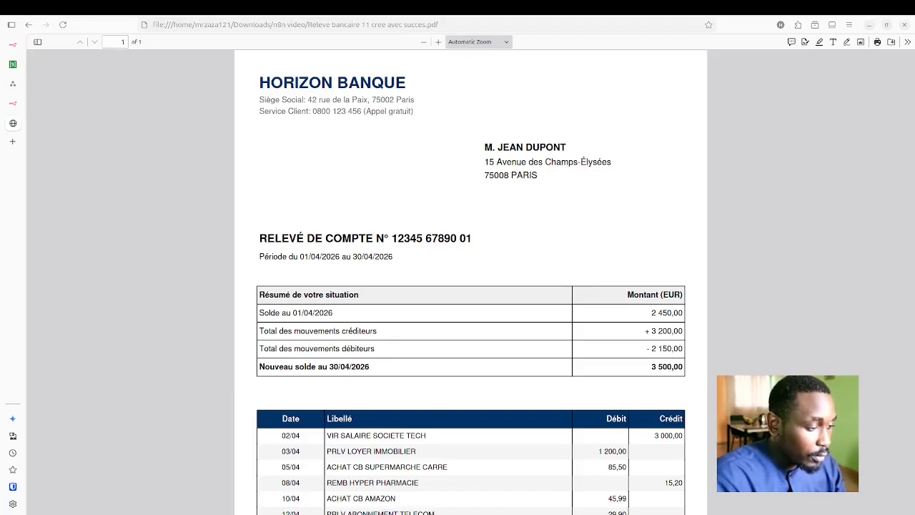
scroll(465, 272, "down", 5)
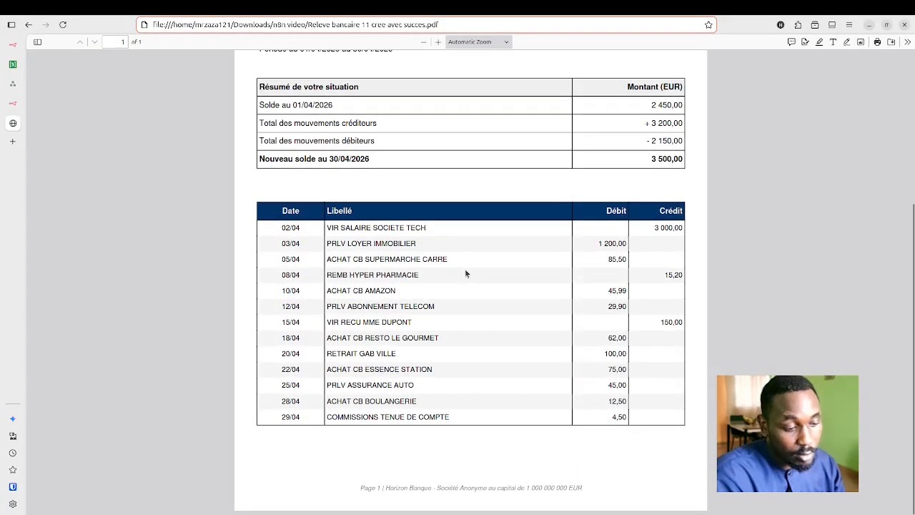
scroll(465, 273, "up", 5)
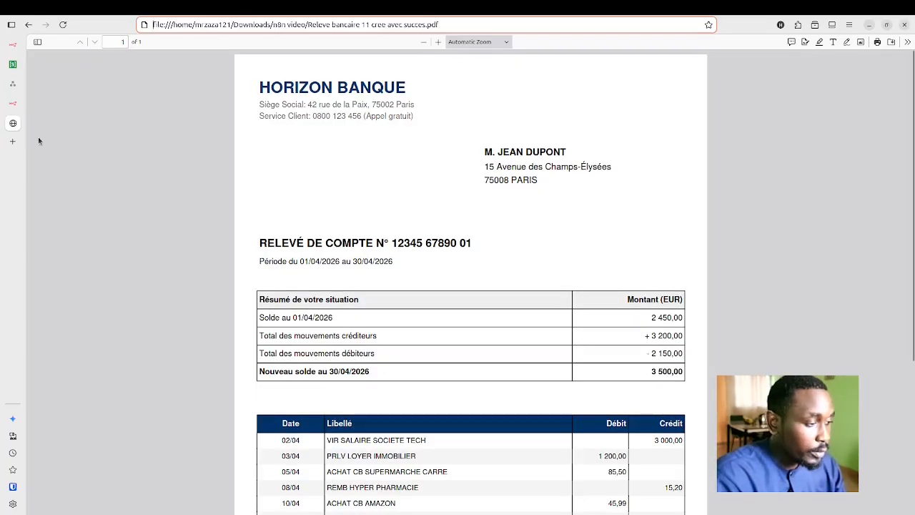
left_click(12, 124)
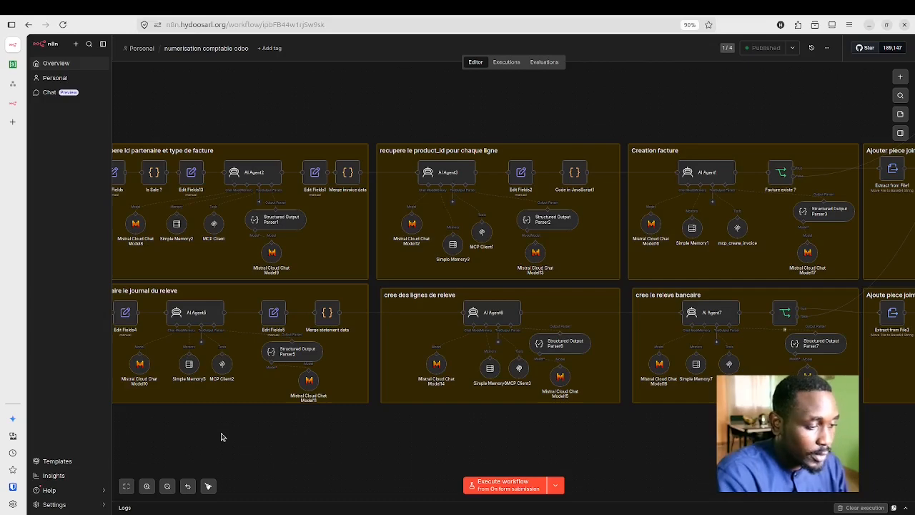
Step: Scroll the canvas left to reveal 'Recupere la piece jointe' and 'Recupere le fichier par formulaire'
scroll(221, 437, "left", 5)
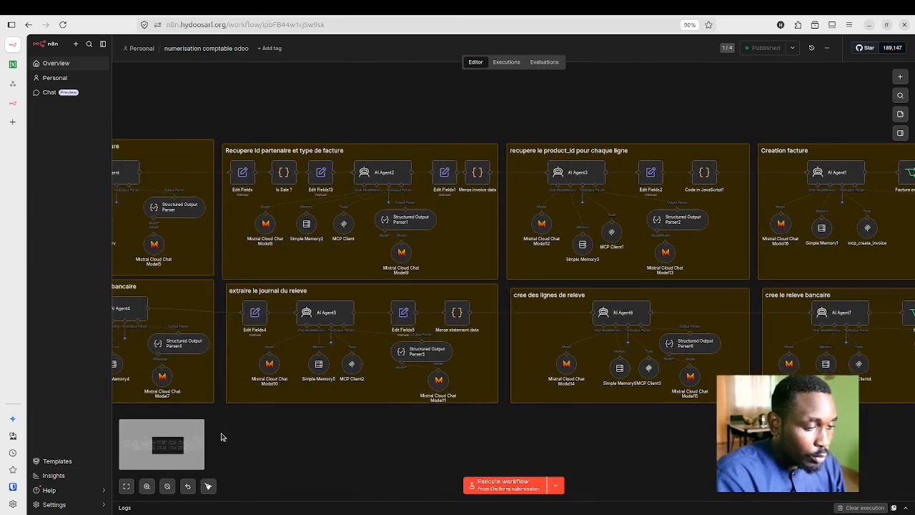
scroll(221, 437, "left", 3)
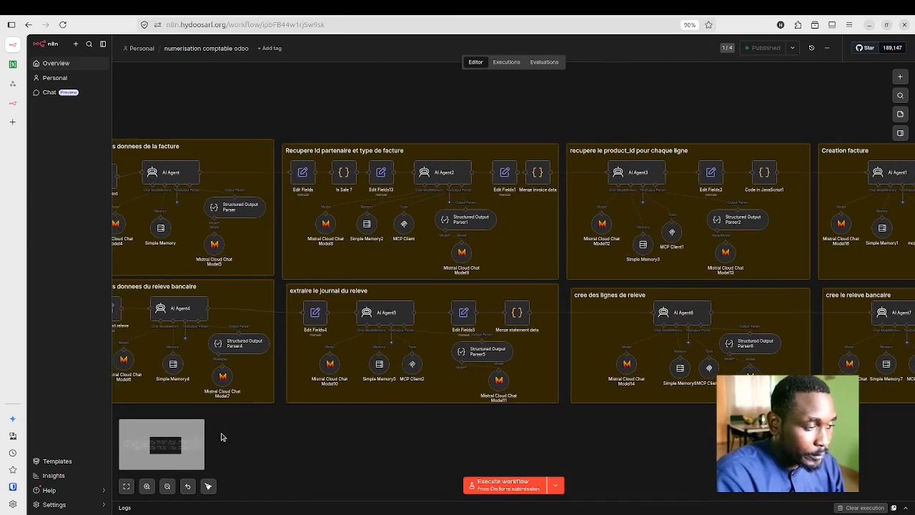
scroll(311, 424, "left", 6)
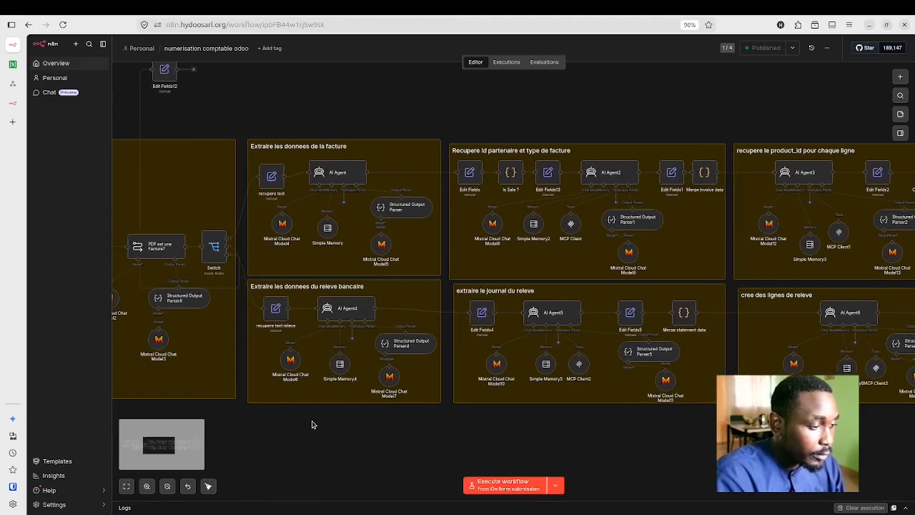
scroll(311, 424, "left", 7)
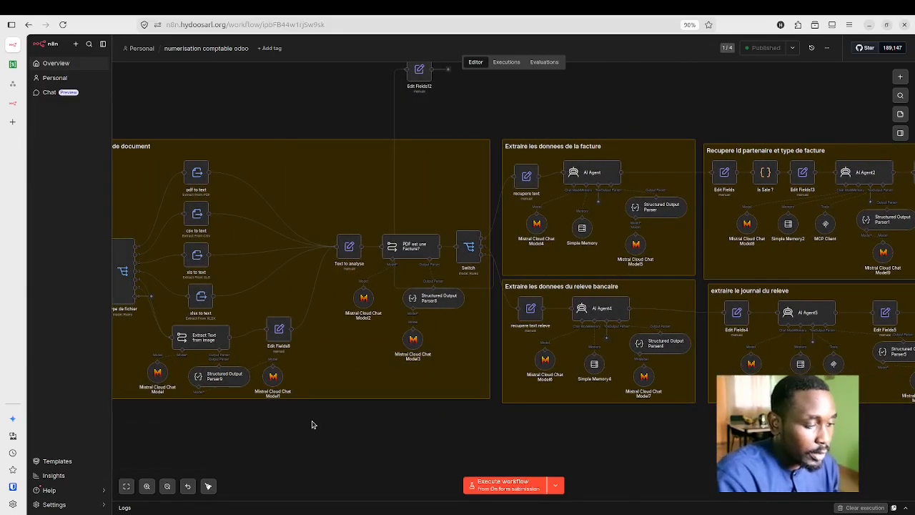
scroll(312, 425, "left", 6)
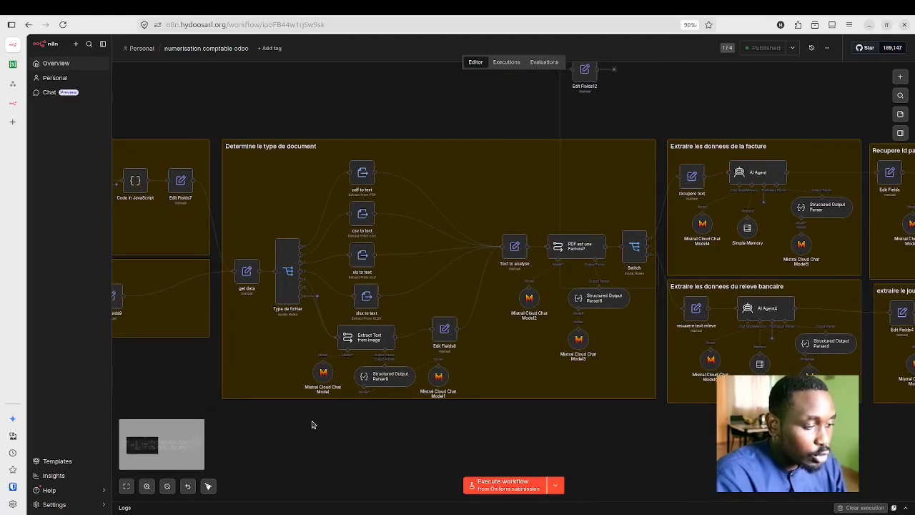
scroll(312, 424, "left", 5)
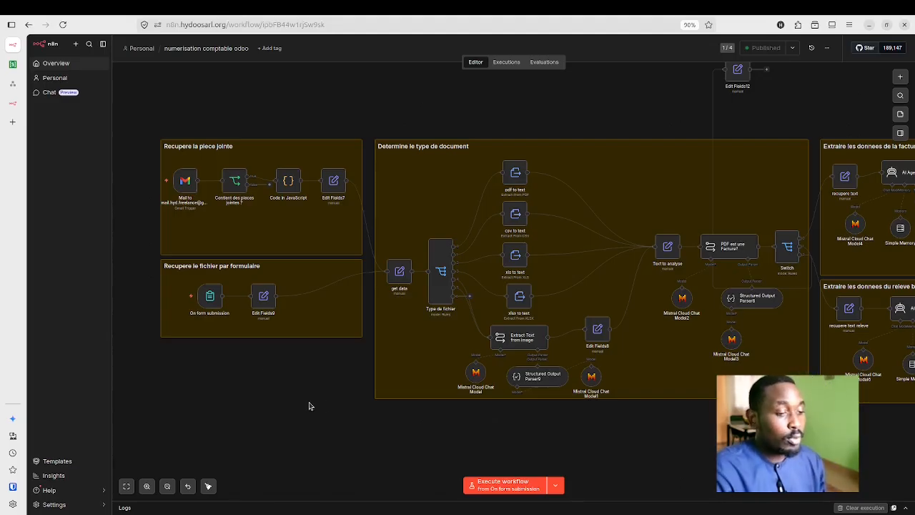
mouse_move(187, 185)
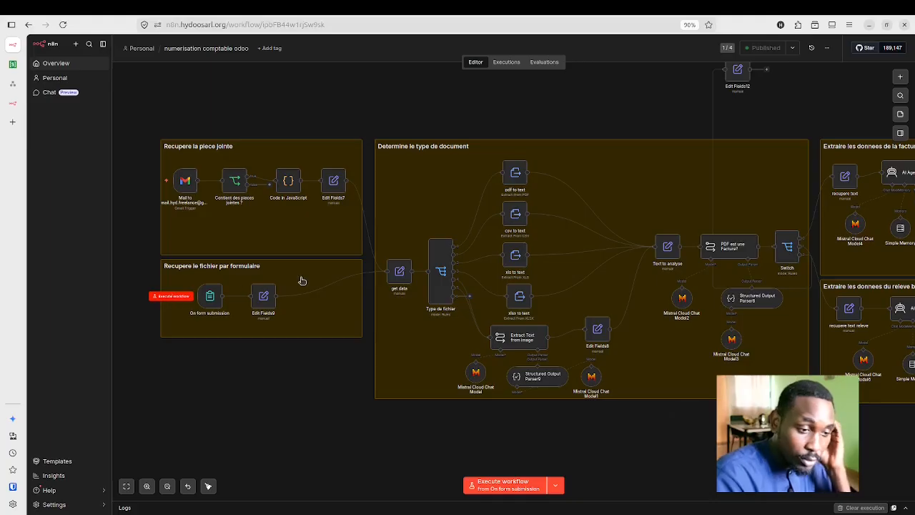
Step: In the node picker, search 'teams' and inspect the Microsoft Teams node's actions
left_click(901, 78)
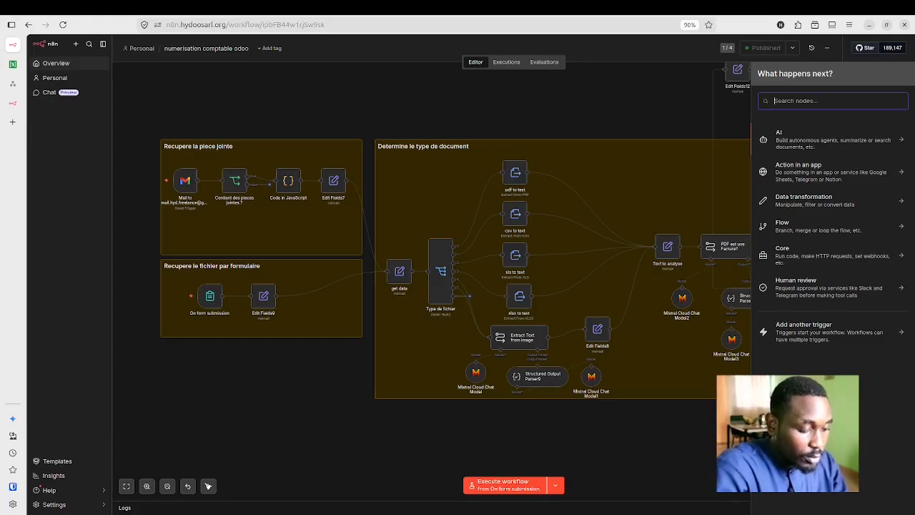
type("teams")
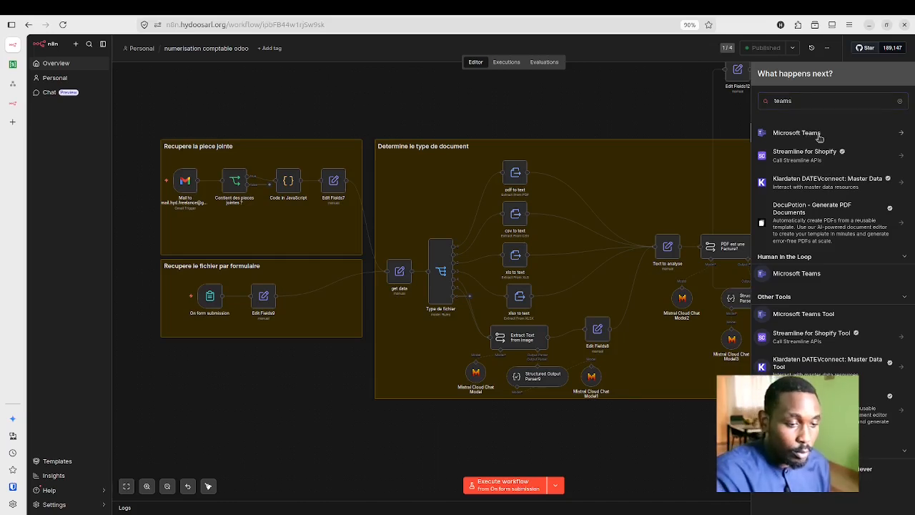
left_click(819, 136)
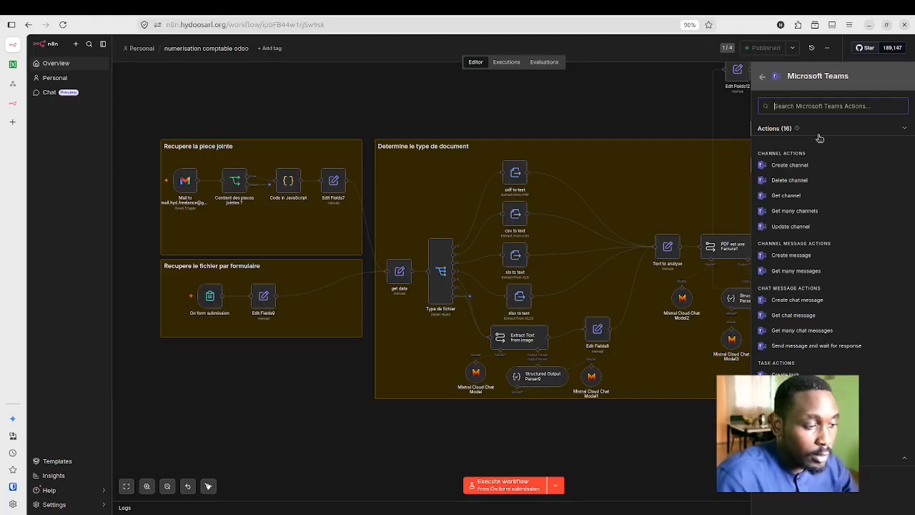
left_click(763, 76)
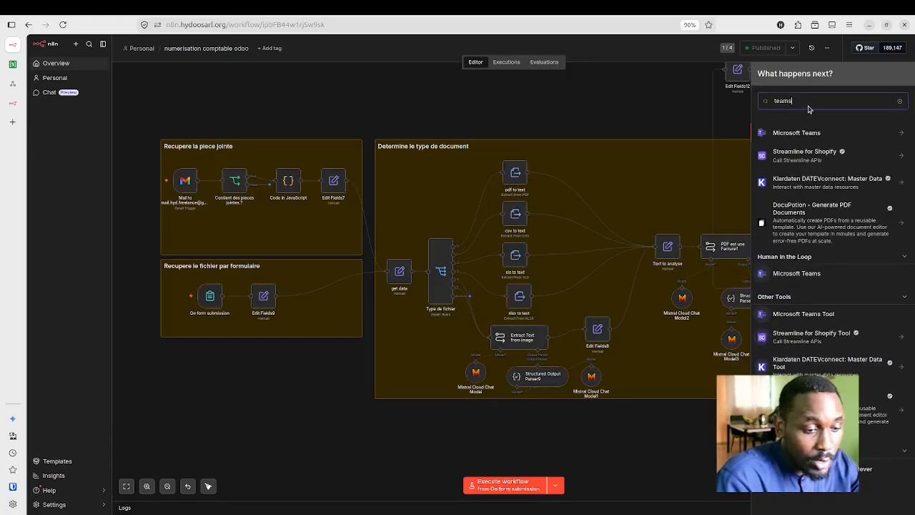
Step: Search the node picker for 'whatsapp' and then 'slack'
key("BackSpace")
key("BackSpace")
key("BackSpace")
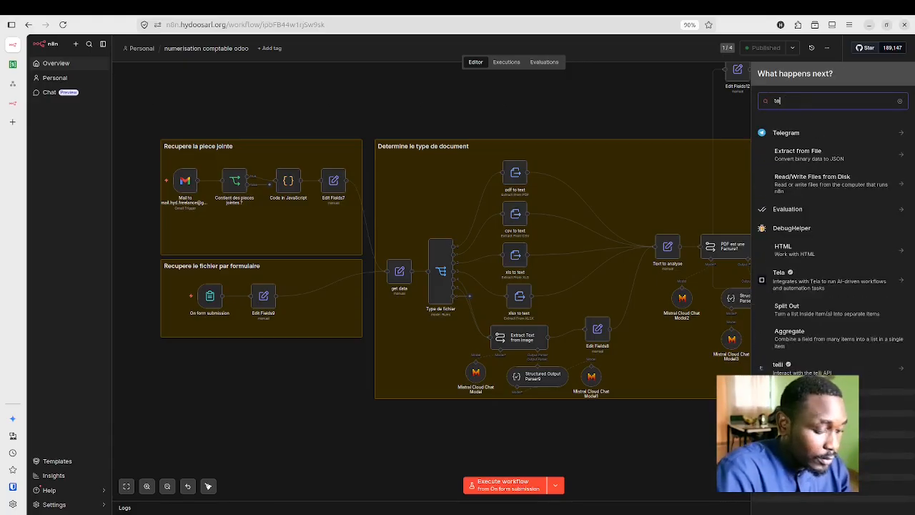
key("BackSpace")
key("BackSpace")
type("wh")
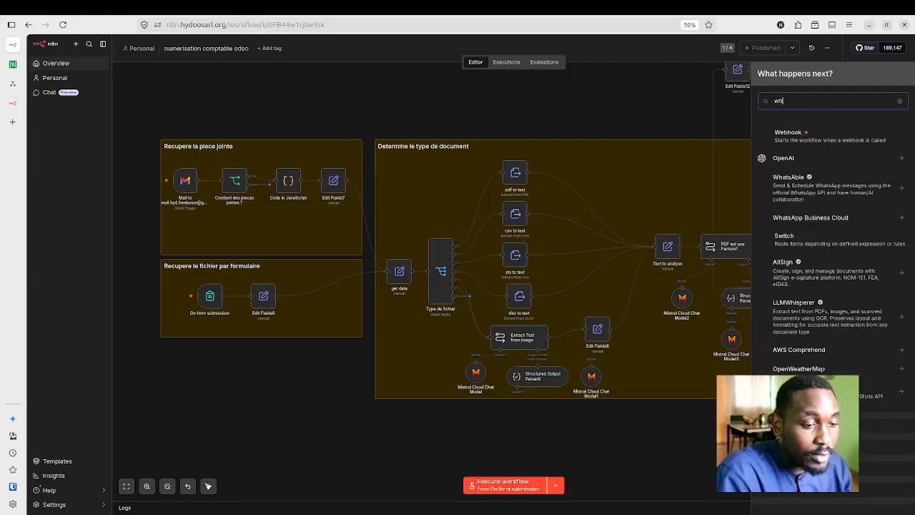
type("atsapp")
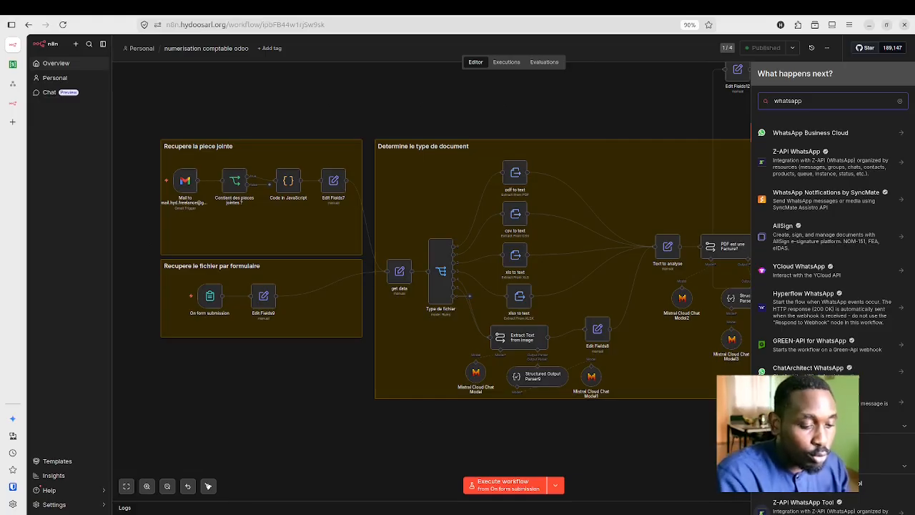
key("BackSpace")
key("BackSpace")
key("BackSpace")
key("BackSpace")
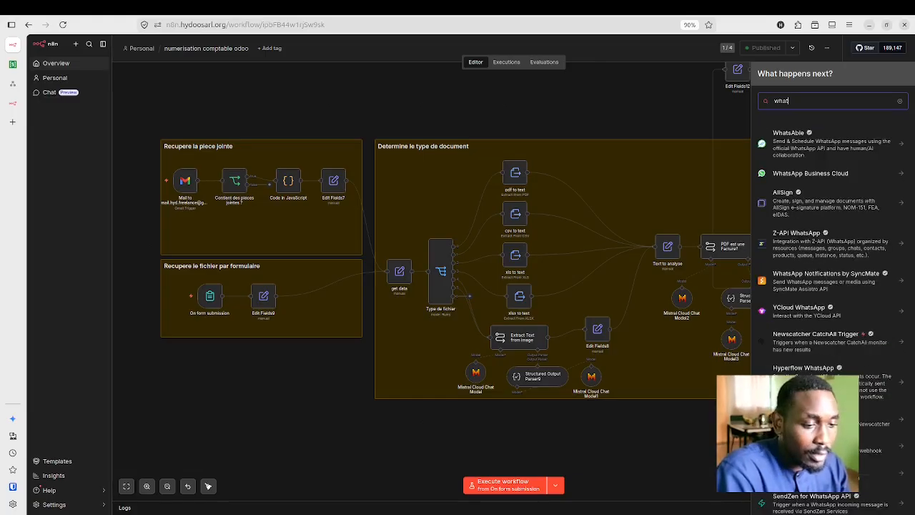
key("BackSpace")
key("BackSpace")
key("BackSpace")
key("BackSpace")
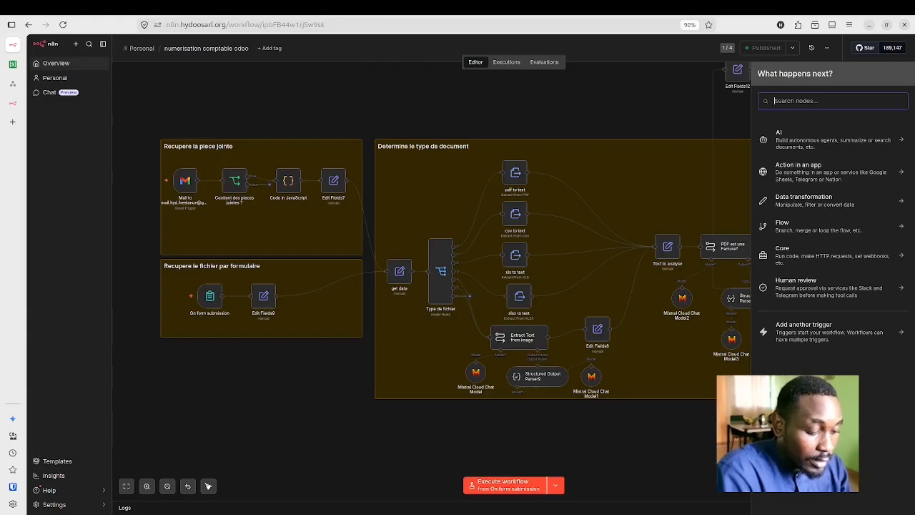
type("slack")
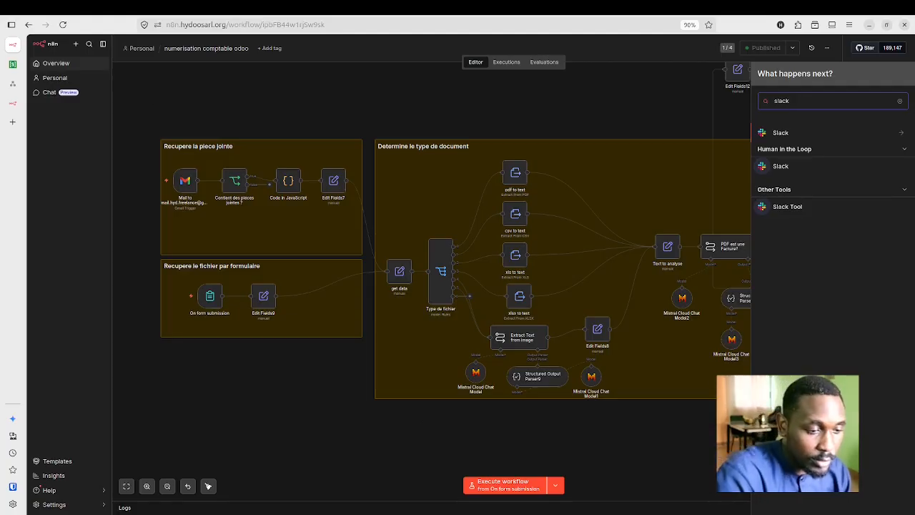
key("BackSpace")
key("BackSpace")
key("BackSpace")
key("BackSpace")
key("BackSpace")
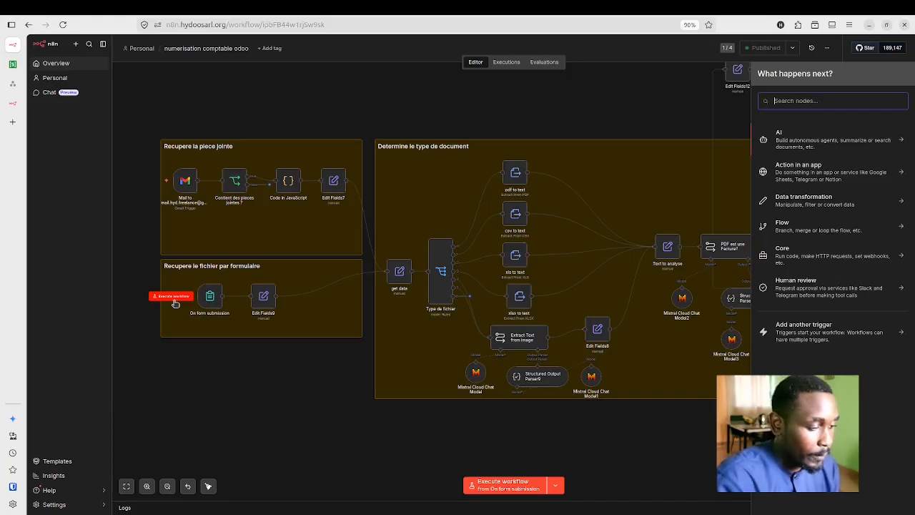
Step: Copy the Production URL from the 'On form submission' trigger and open a blank tab
left_click(212, 303)
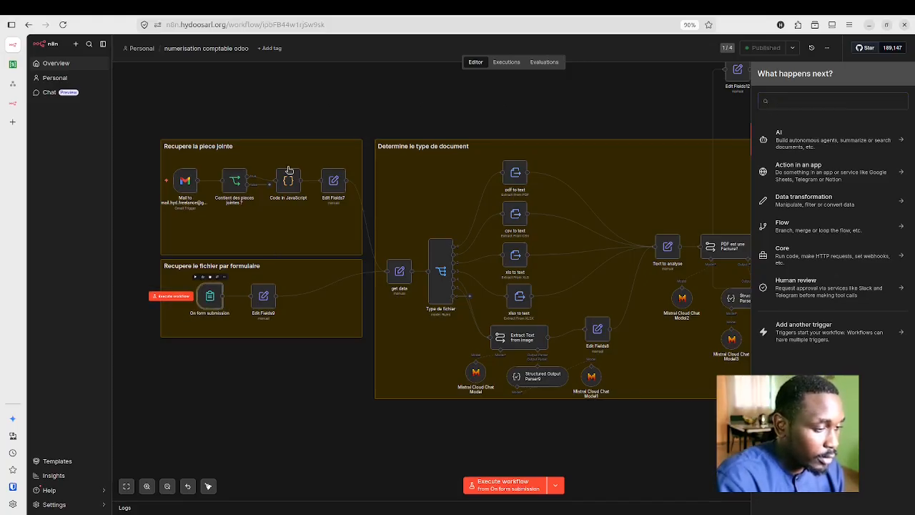
key("Return")
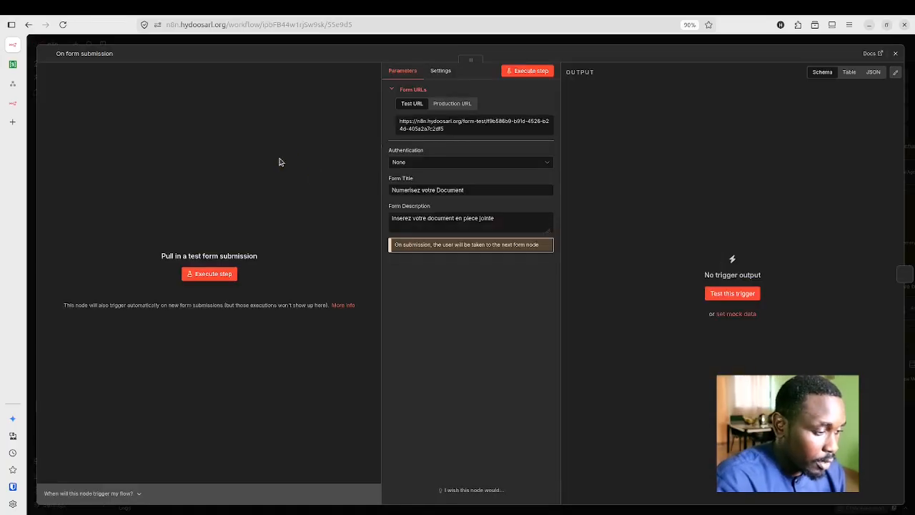
left_click(448, 103)
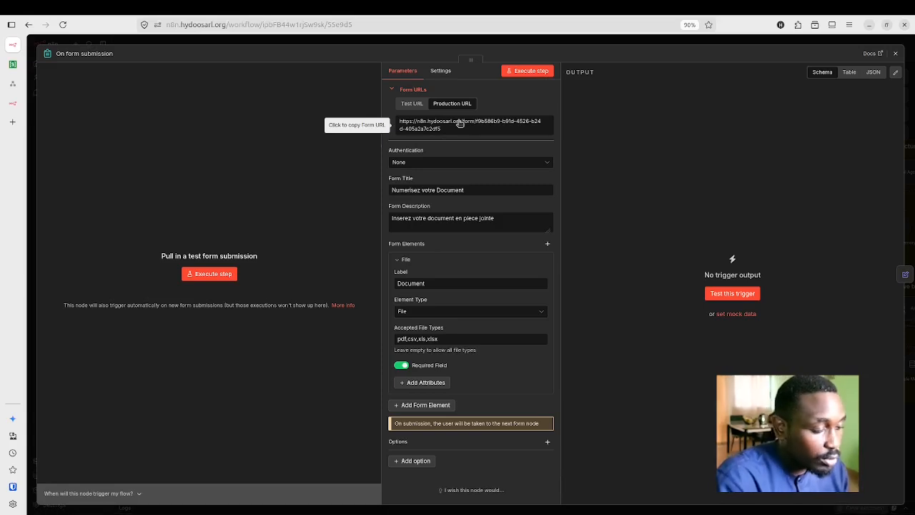
left_click(459, 123)
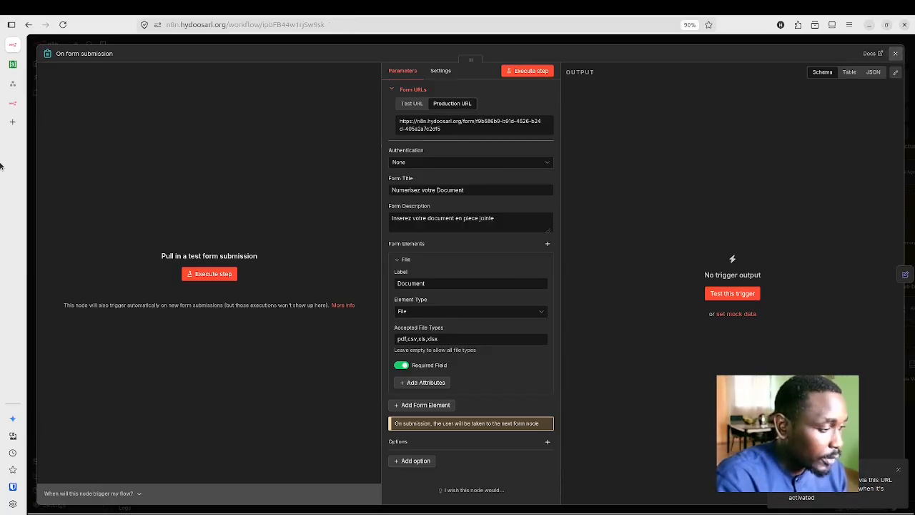
left_click(897, 55)
left_click(11, 122)
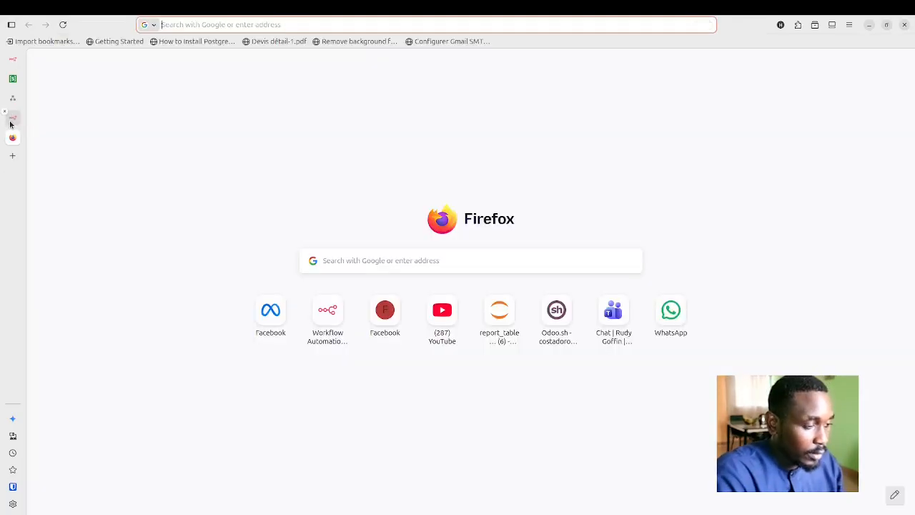
Step: Load the form URL, attach charge 1.pdf as the Document, submit, and return to n8n
key("ctrl+v")
key("Return")
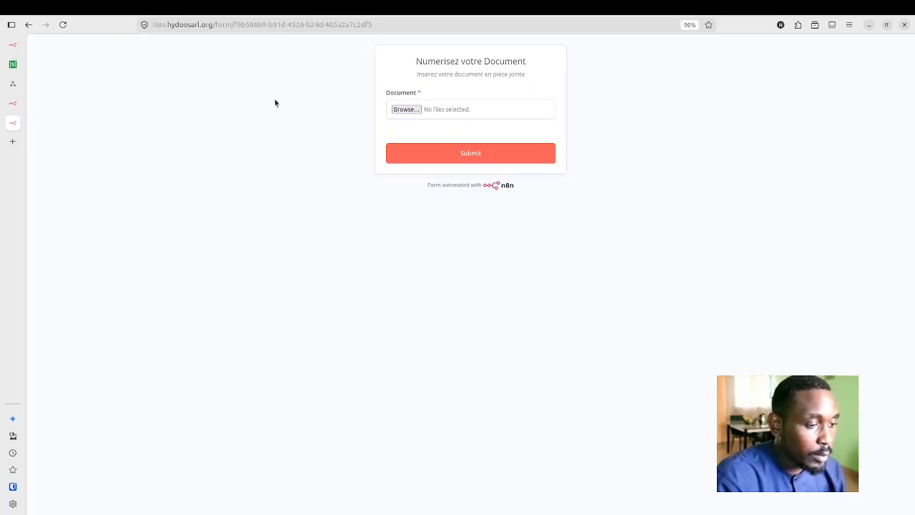
left_click(406, 110)
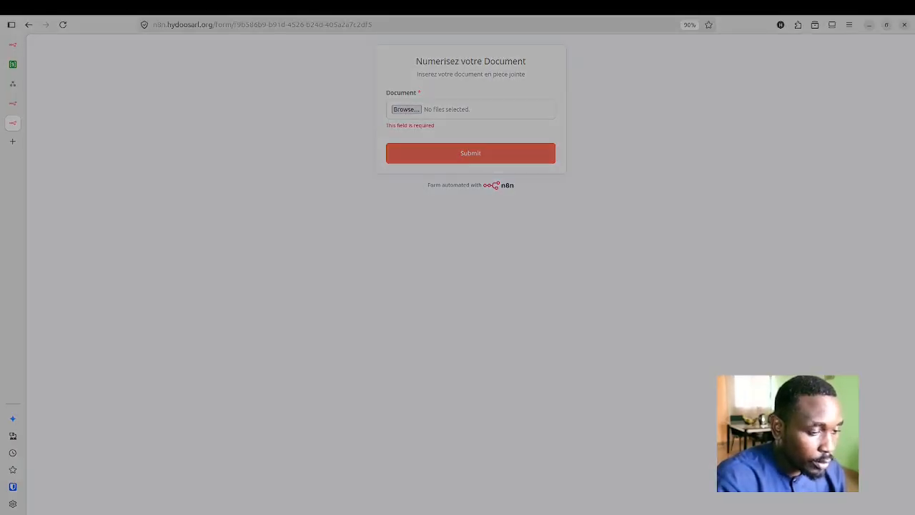
double_click(340, 218)
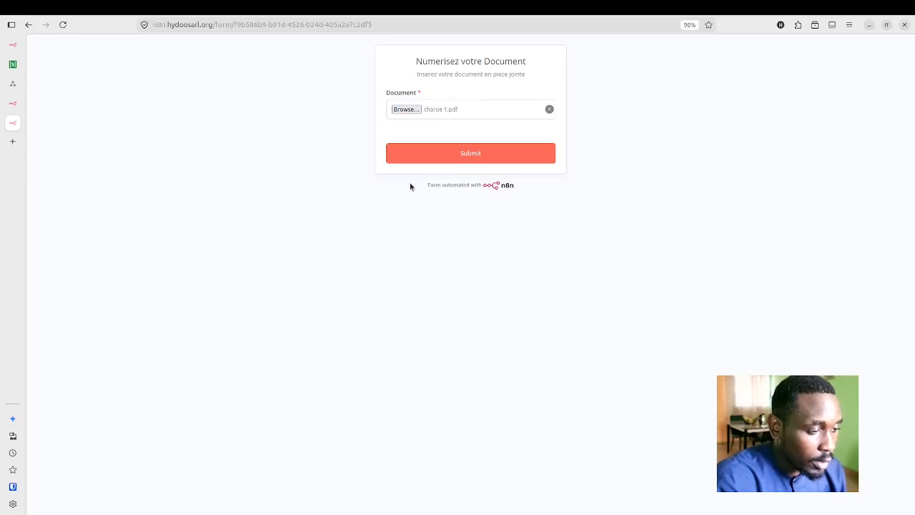
left_click(447, 154)
left_click(449, 154)
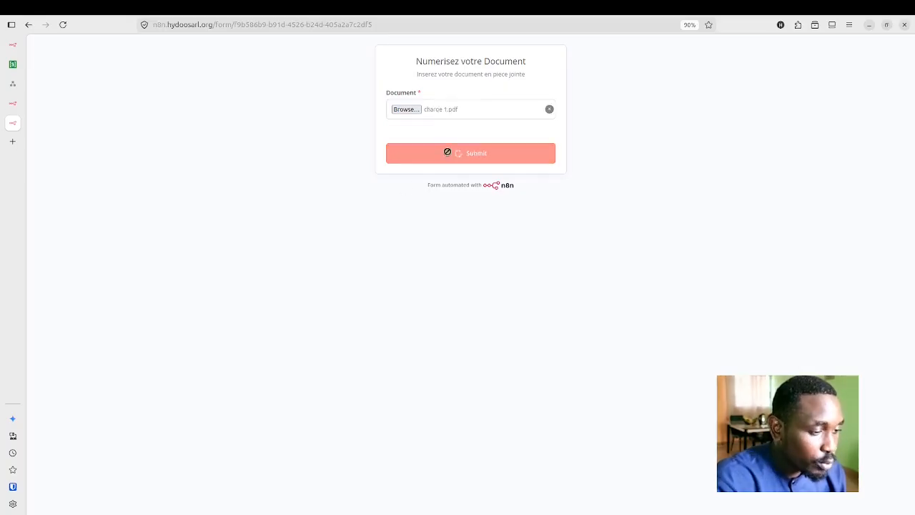
left_click(16, 51)
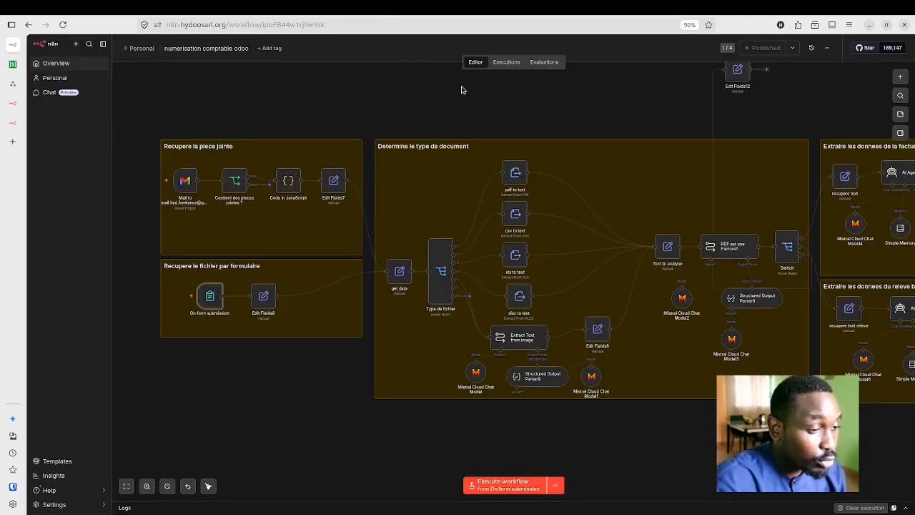
Step: Show the workflow's Executions list to follow the new run, execution #2008
left_click(506, 63)
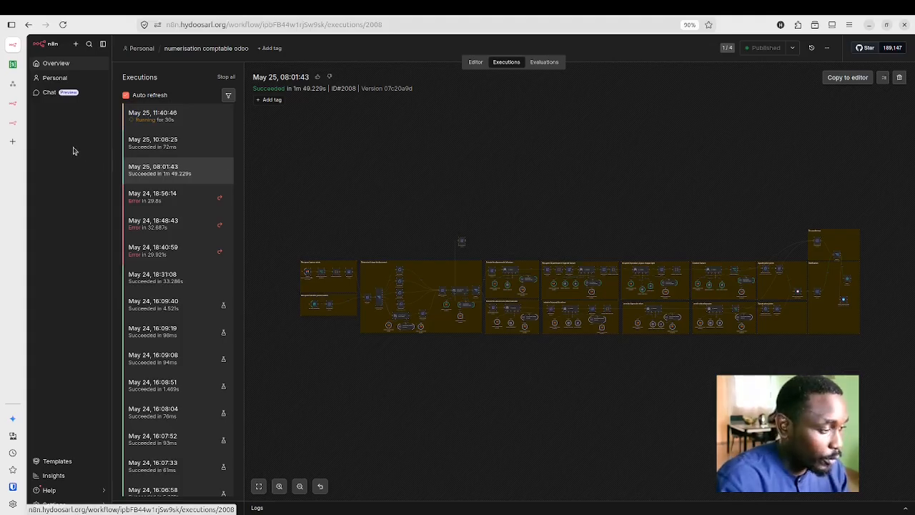
Step: Check the new run in the executions list and the form's 'Operation reussie' confirmation
left_click(15, 125)
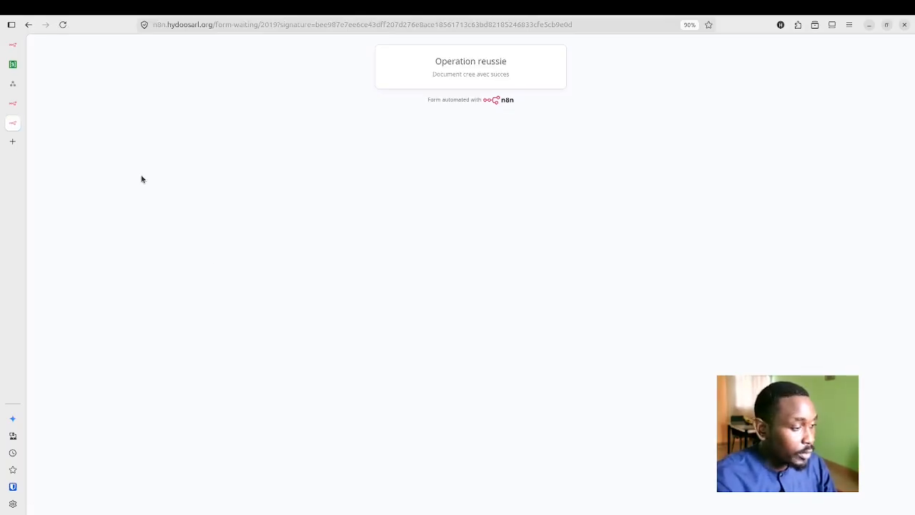
left_click(14, 45)
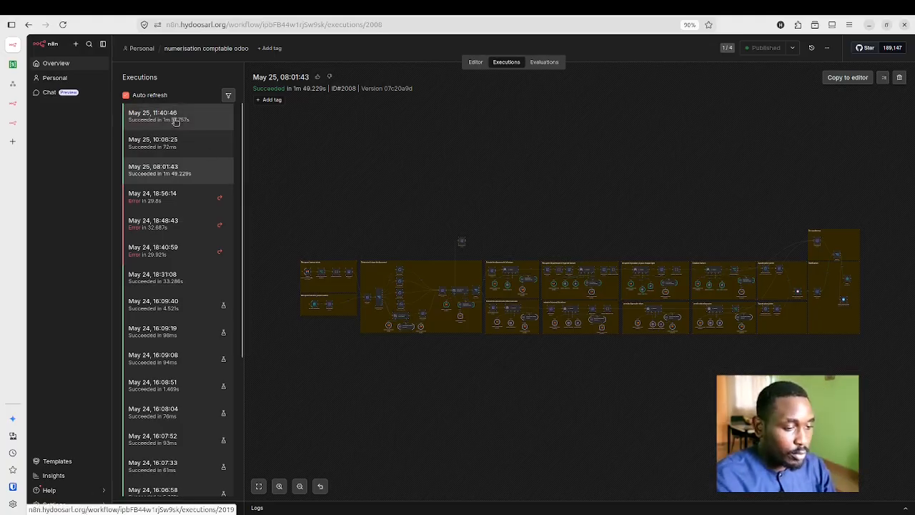
left_click(13, 123)
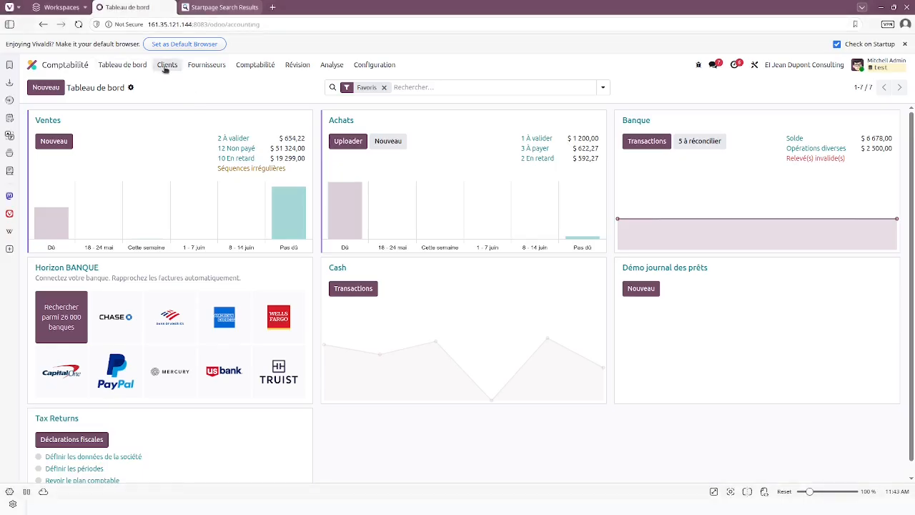
Step: Open the AMAZON EU S.À R.L. draft from Factures fournisseurs and check its 46,01 € lines against the PDF
left_click(200, 69)
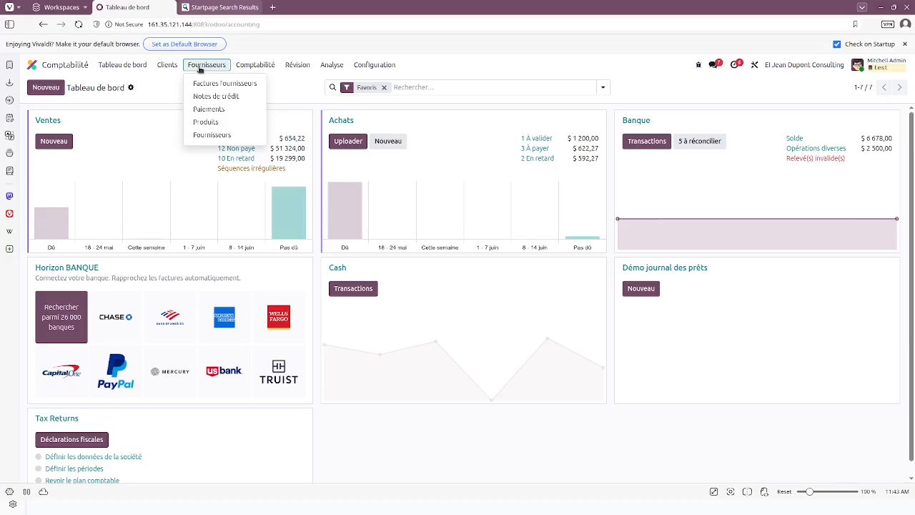
left_click(205, 80)
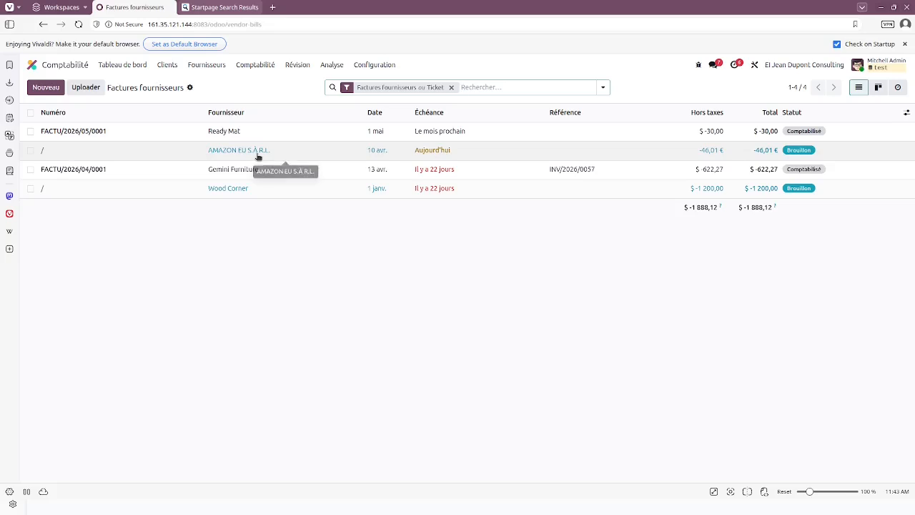
left_click(258, 157)
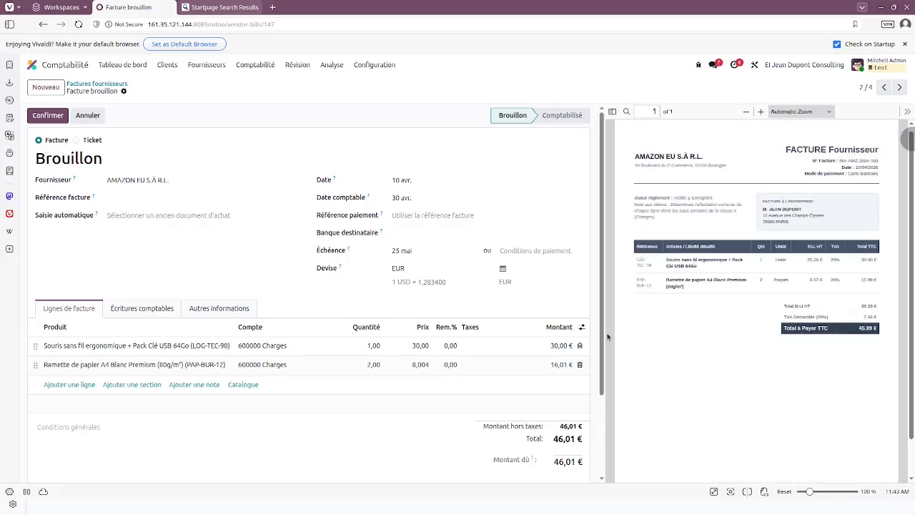
scroll(561, 349, "down", 2)
scroll(564, 350, "up", 2)
scroll(799, 276, "down", 1)
scroll(798, 276, "up", 1)
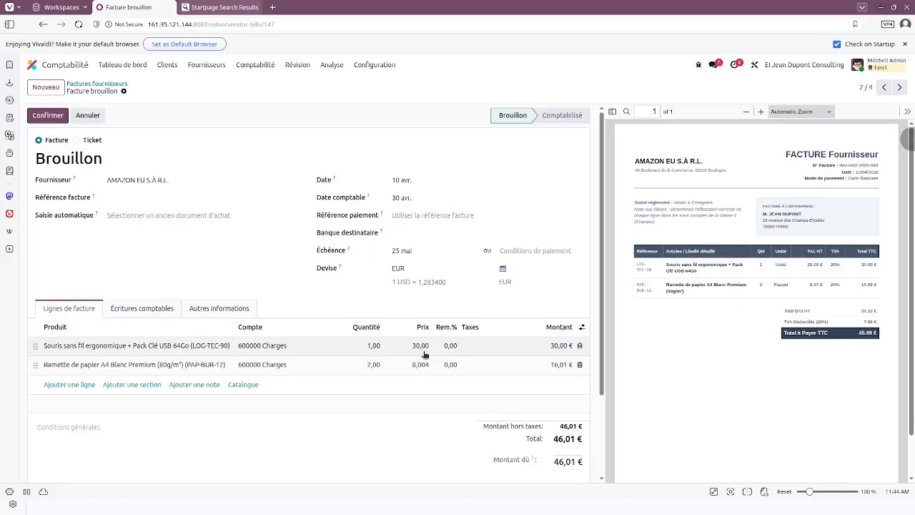
scroll(423, 355, "down", 2)
scroll(423, 356, "up", 2)
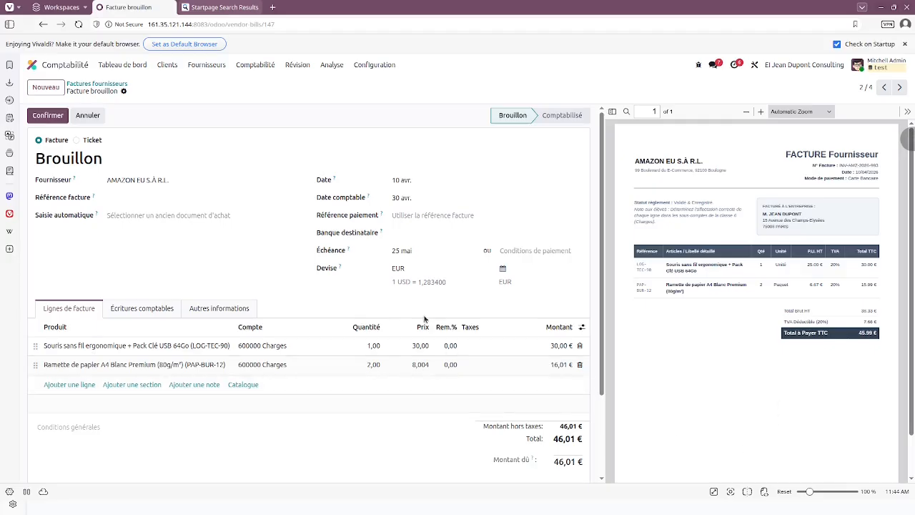
scroll(342, 231, "down", 3)
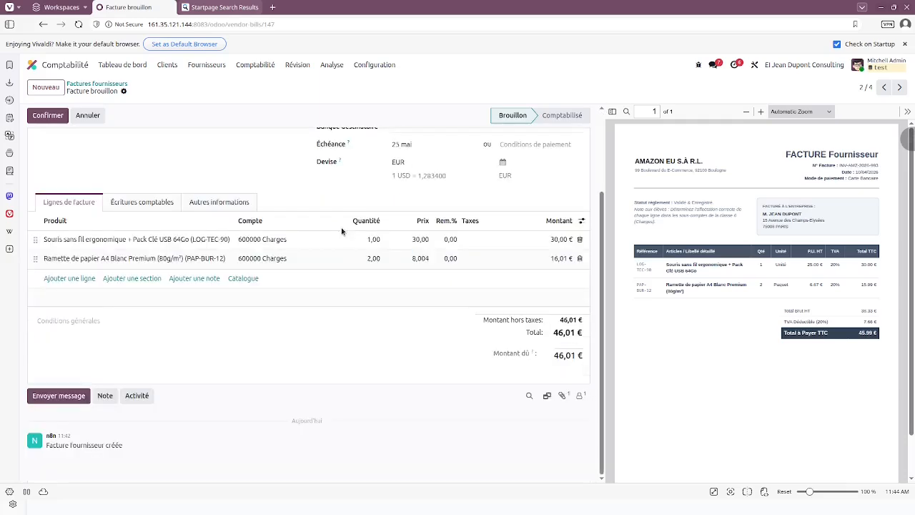
scroll(343, 230, "up", 3)
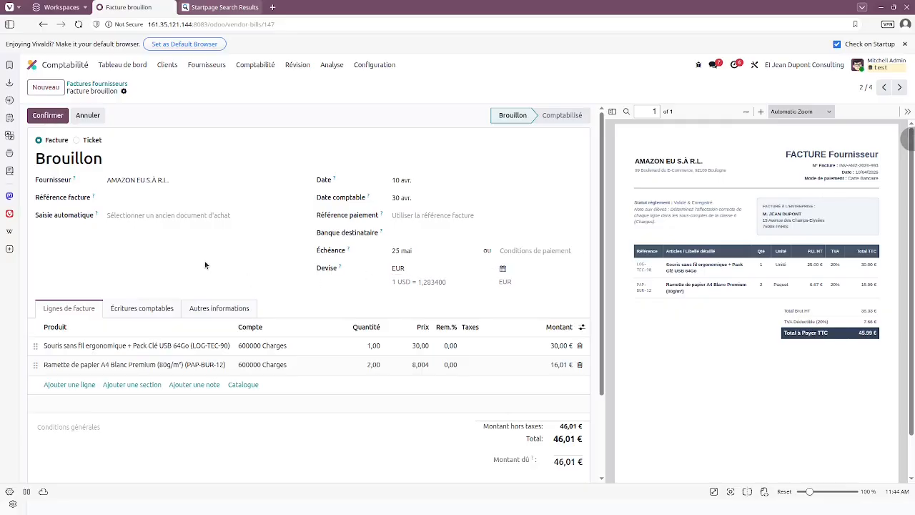
scroll(204, 264, "down", 5)
scroll(205, 265, "up", 5)
Step: Delete the draft AMAZON EU S.À R.L. bill, then go to Configuration > Taxes
left_click(124, 92)
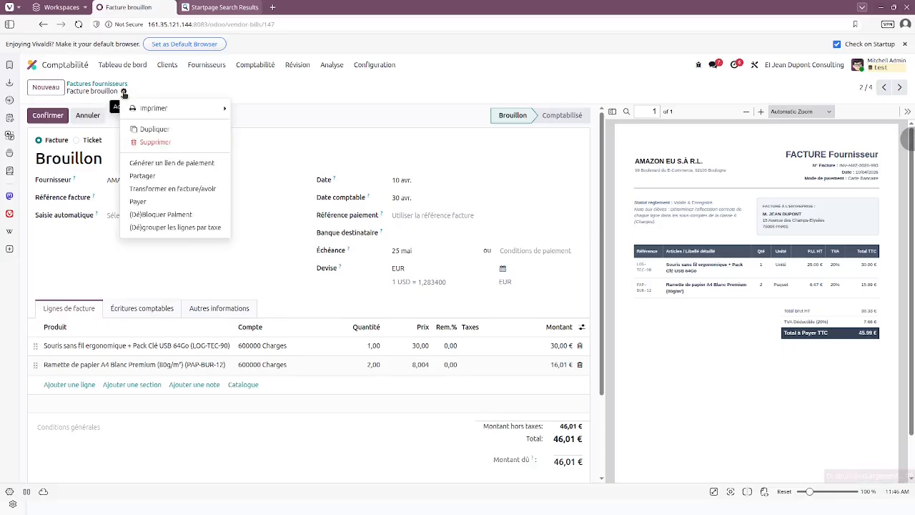
left_click(160, 142)
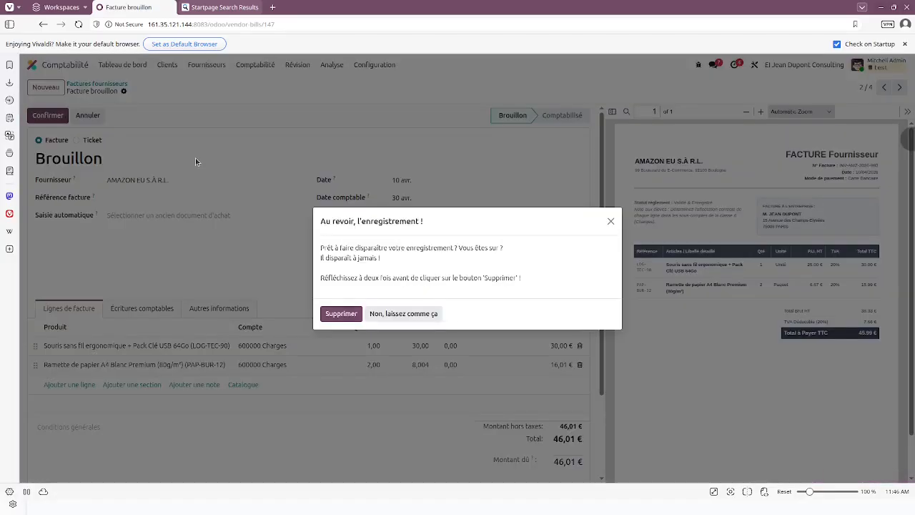
left_click(339, 317)
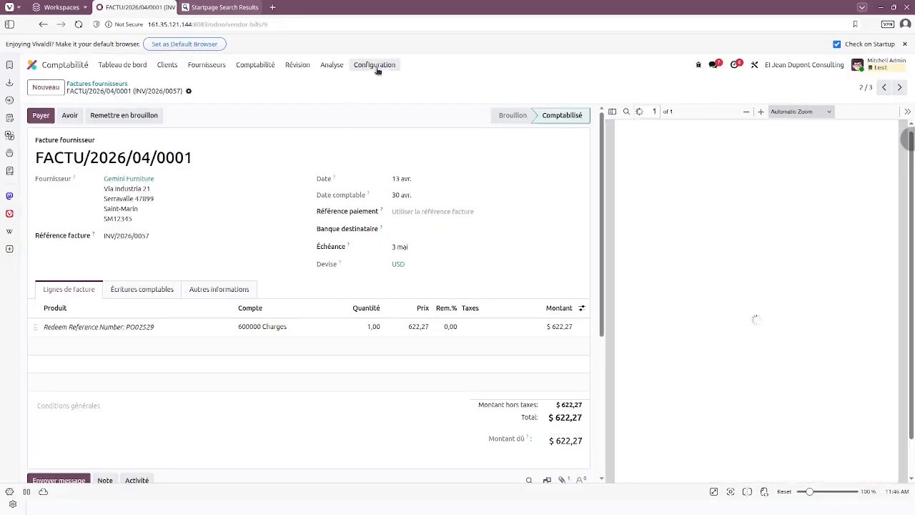
left_click(378, 68)
left_click(393, 133)
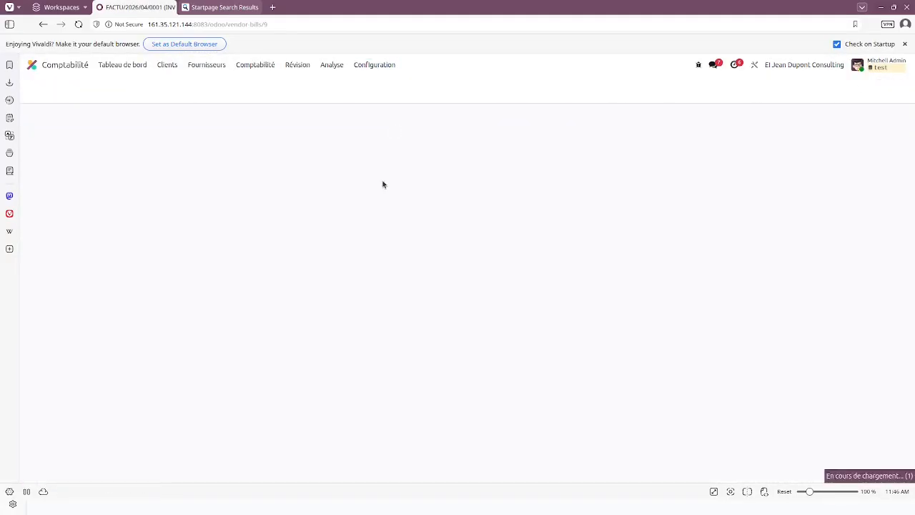
Step: Start a new tax named 20 with a 20% amount
left_click(47, 88)
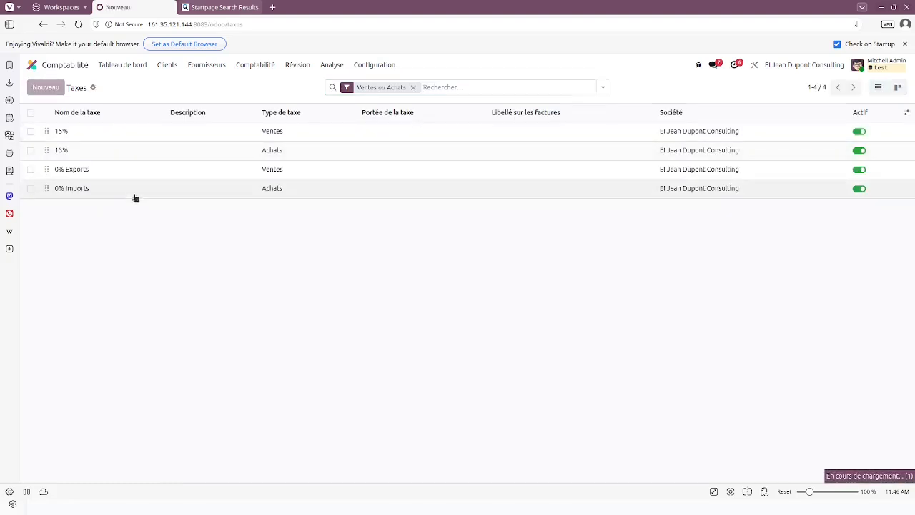
type("20")
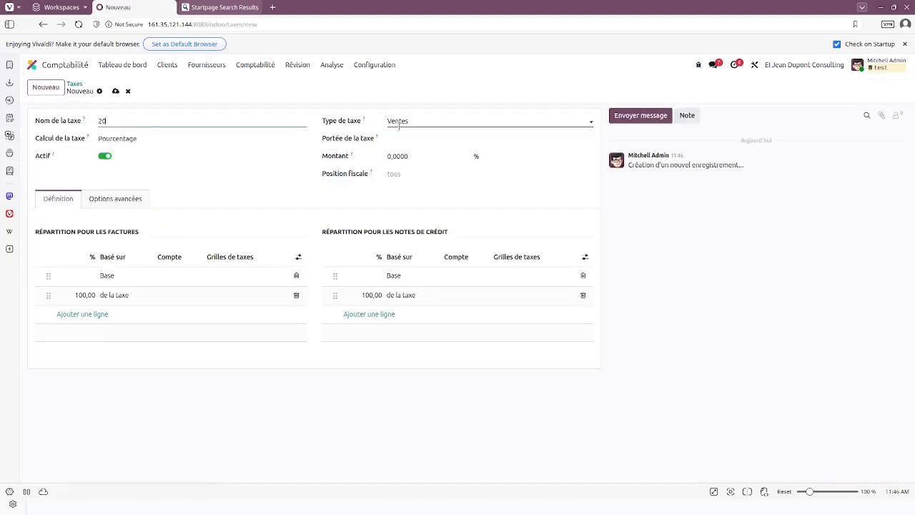
left_click(419, 156)
type("20")
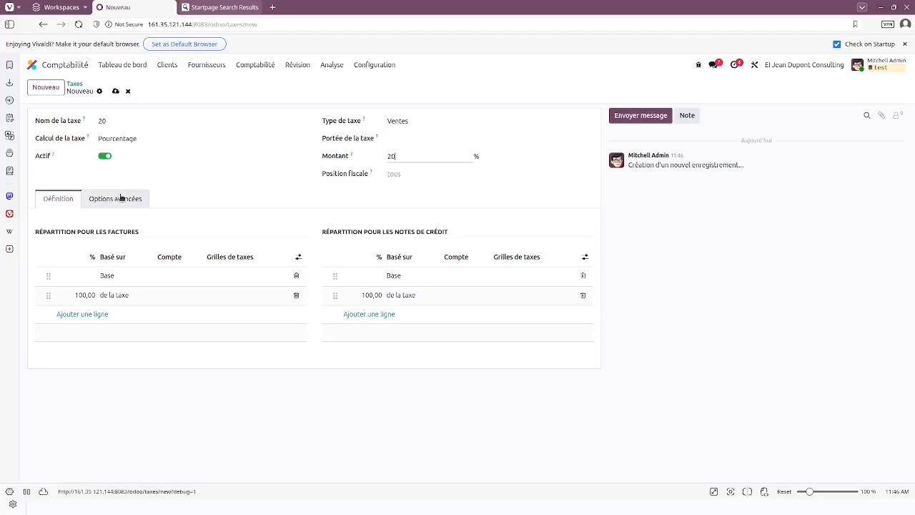
Step: Rename the tax's group from Taxe 15% to TVA in the advanced options
left_click(121, 198)
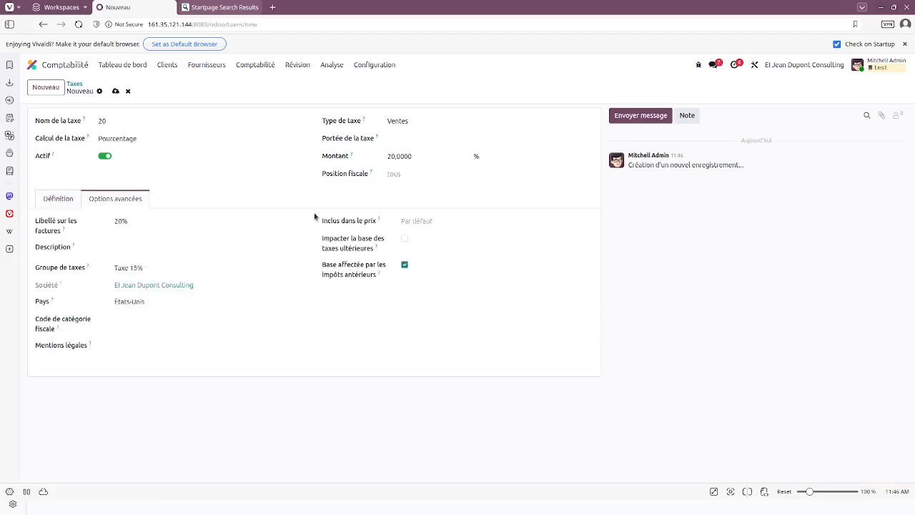
left_click(181, 269)
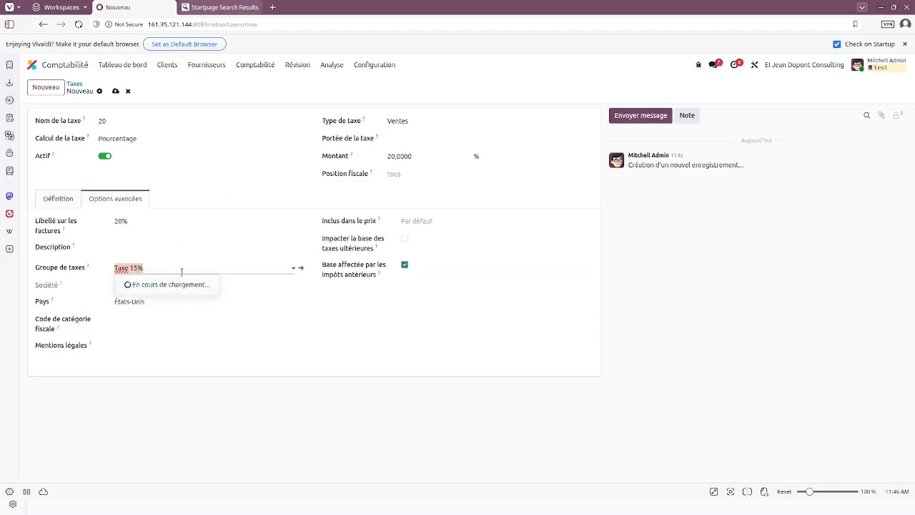
left_click(302, 270)
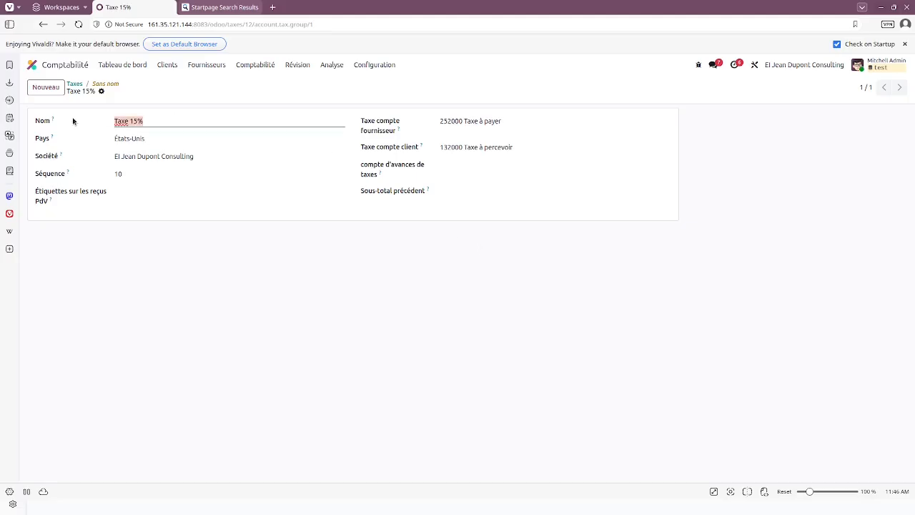
type("TVA")
left_click(126, 91)
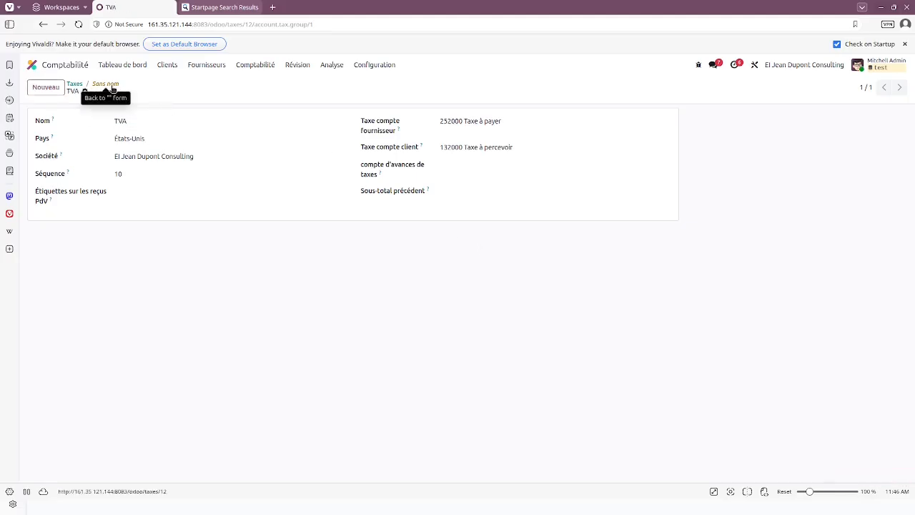
left_click(111, 86)
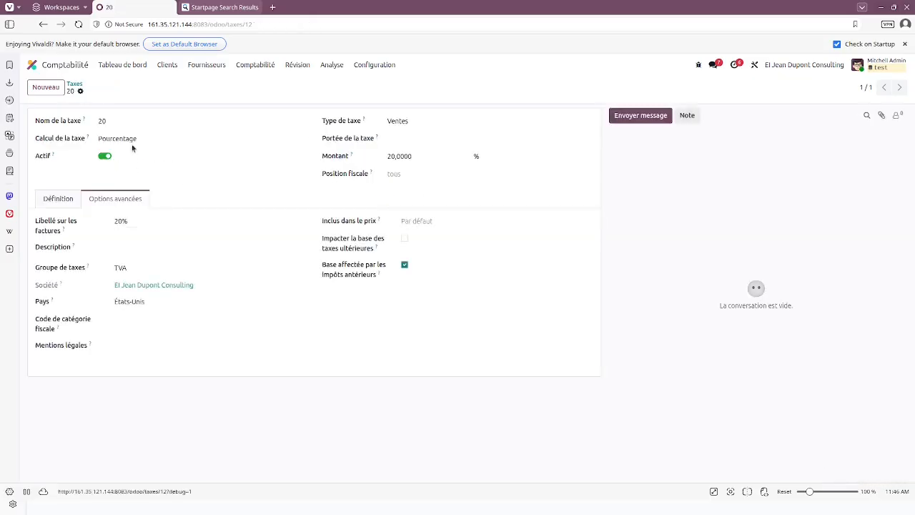
Step: Set the tax type to Achats and save the 20% tax
left_click(58, 204)
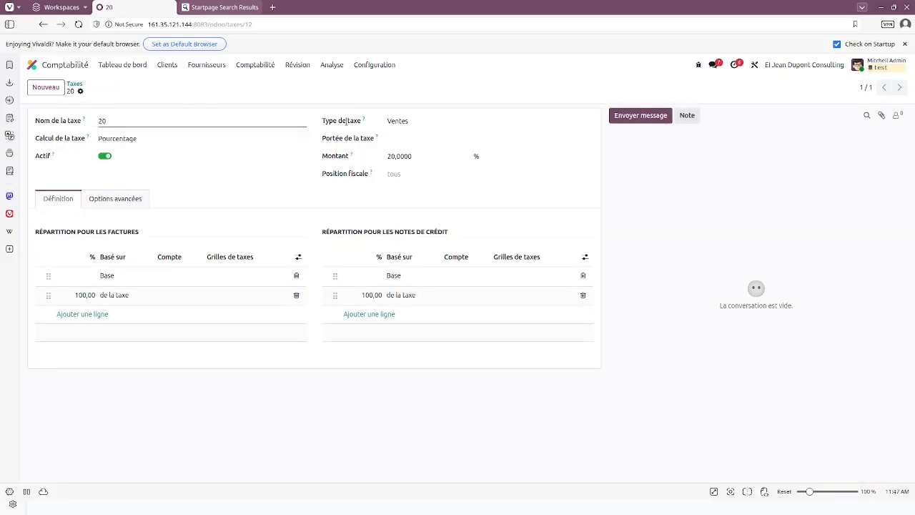
left_click(433, 121)
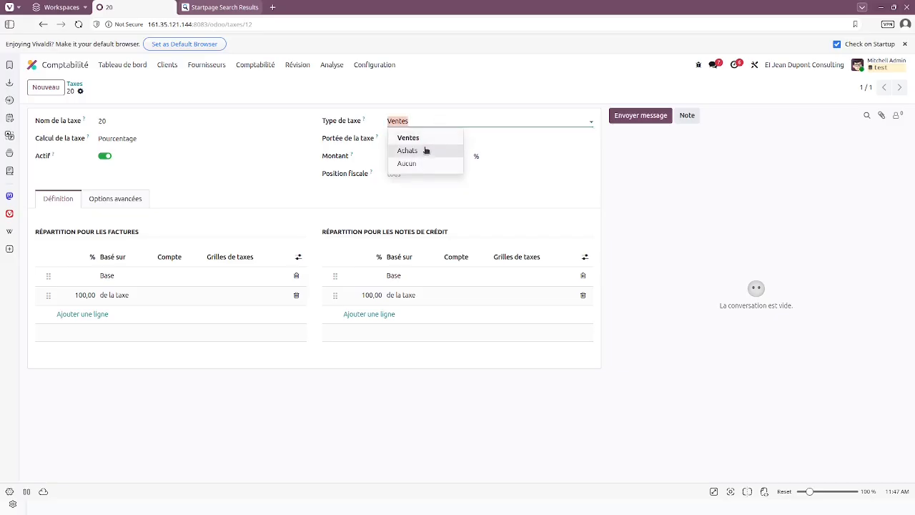
left_click(426, 151)
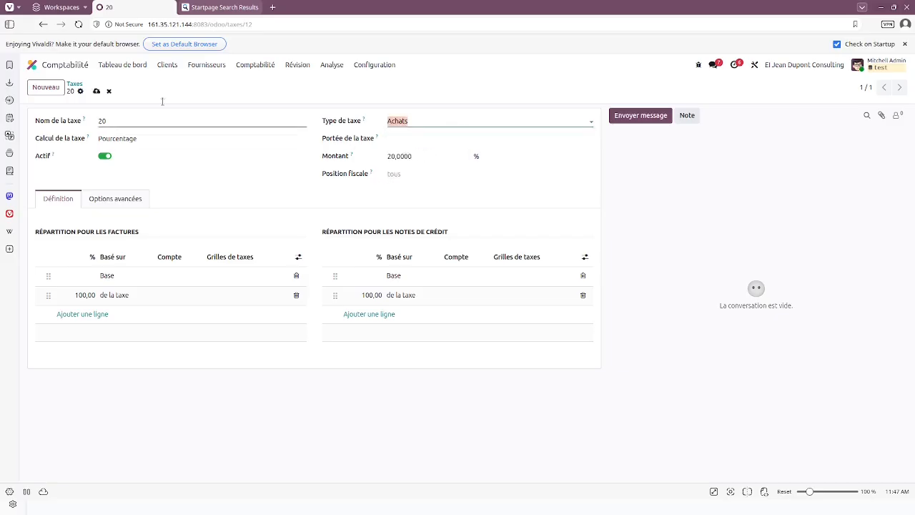
left_click(95, 91)
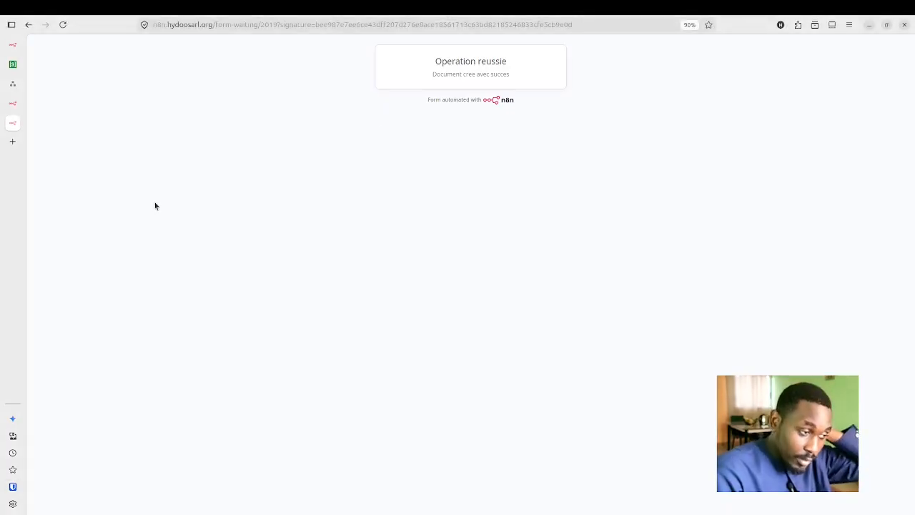
Step: Load the n8n upload form from the pasted URL and submit charge 1.pdf
left_click(609, 25)
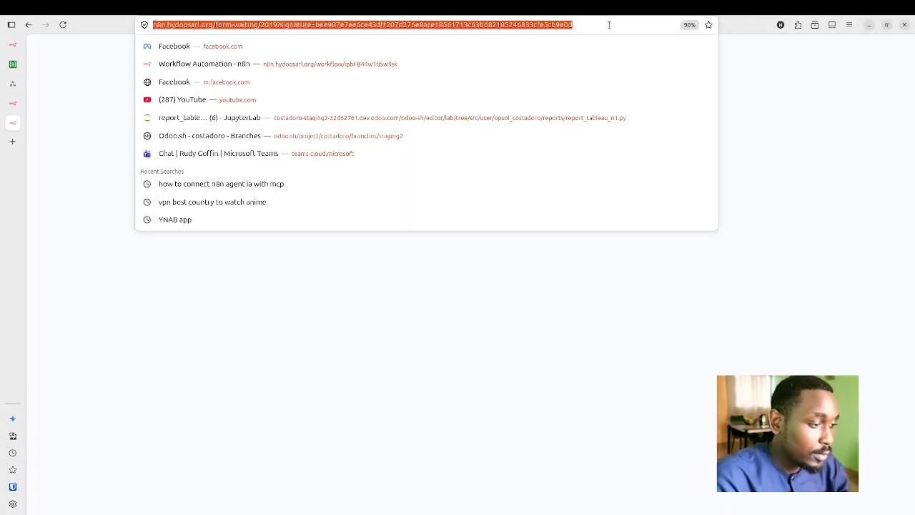
key("Return")
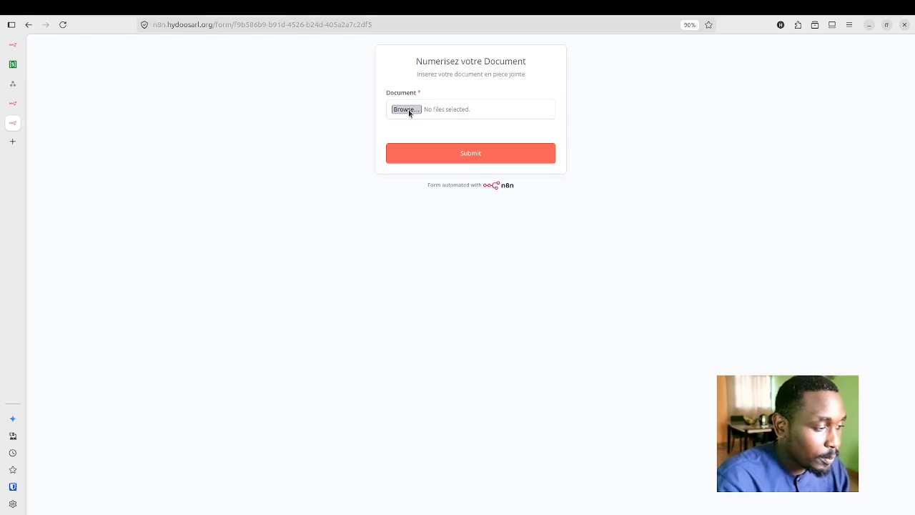
left_click(407, 109)
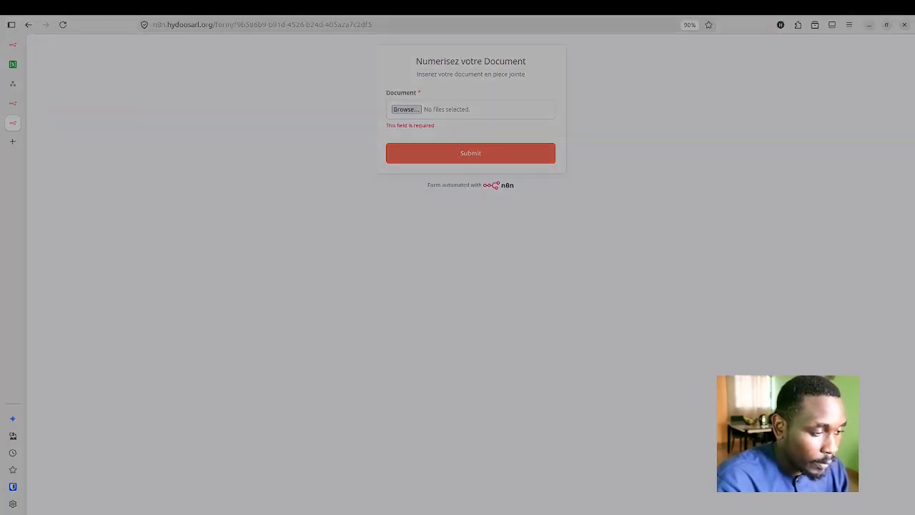
left_click(687, 133)
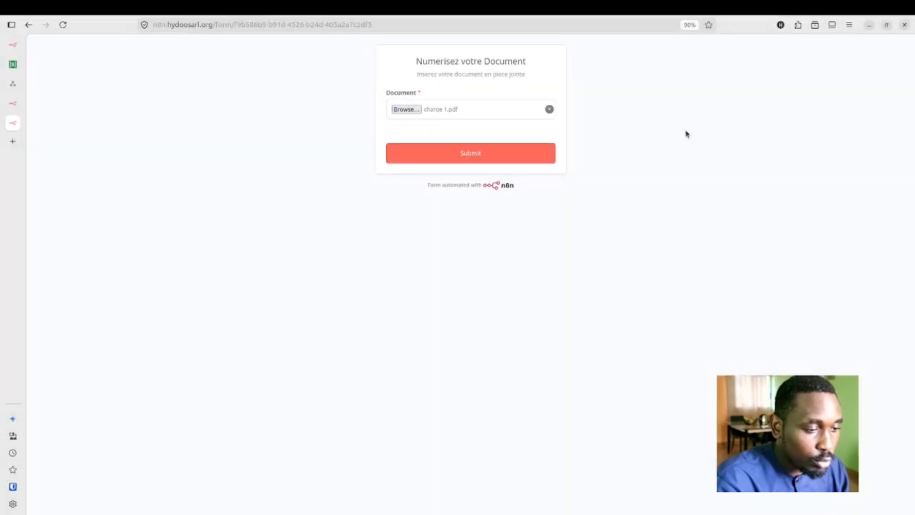
left_click(497, 156)
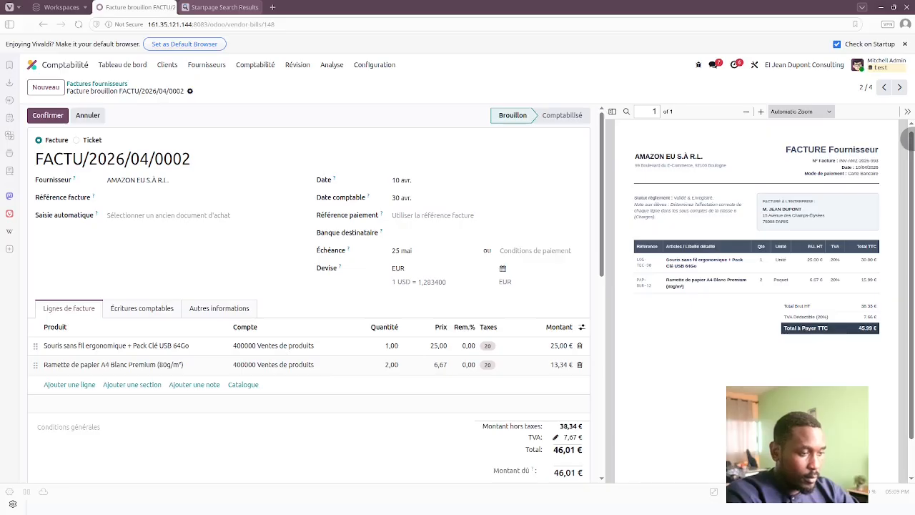
Step: Check the first line's account on bill FACTU/2026/04/0002, keeping 400000 Ventes de produits
key("alt+Tab")
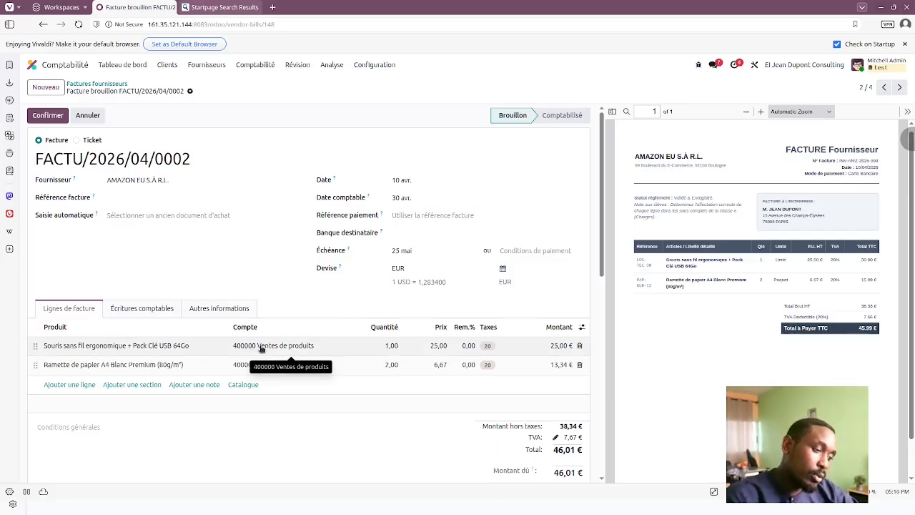
left_click(261, 347)
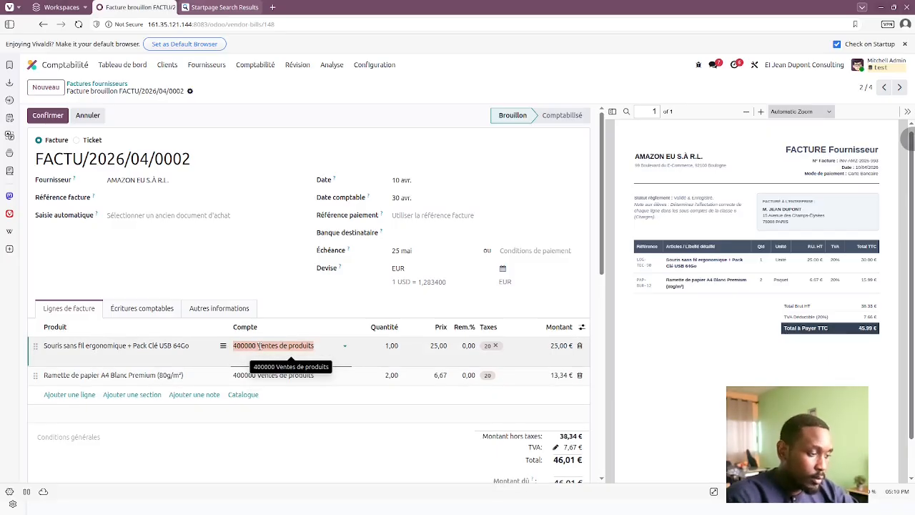
left_click(293, 346)
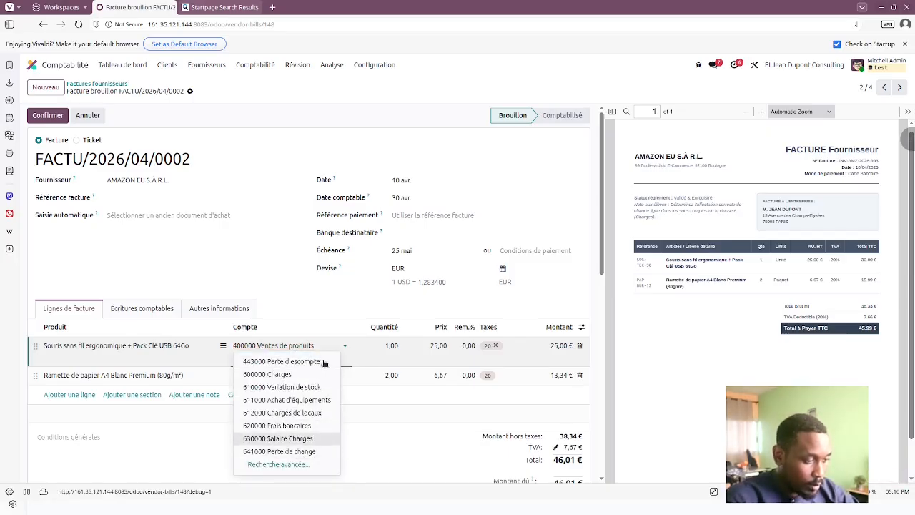
left_click(339, 285)
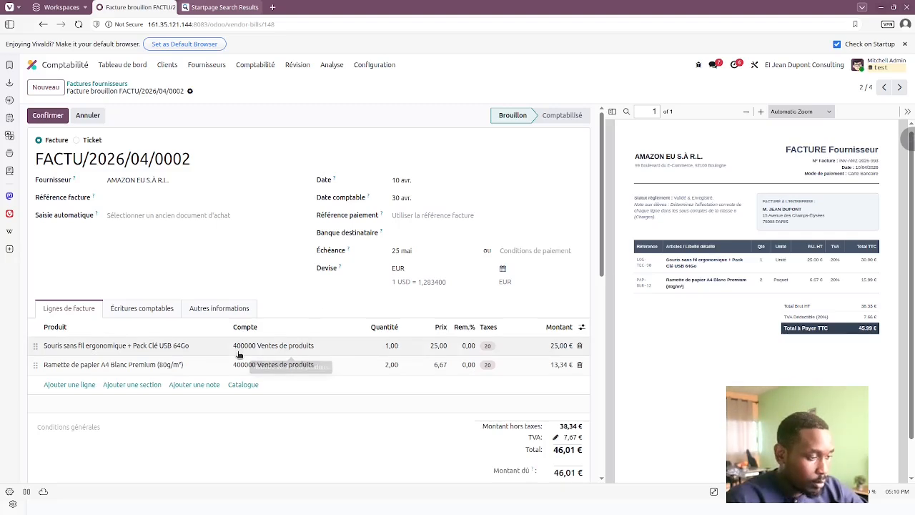
mouse_move(343, 268)
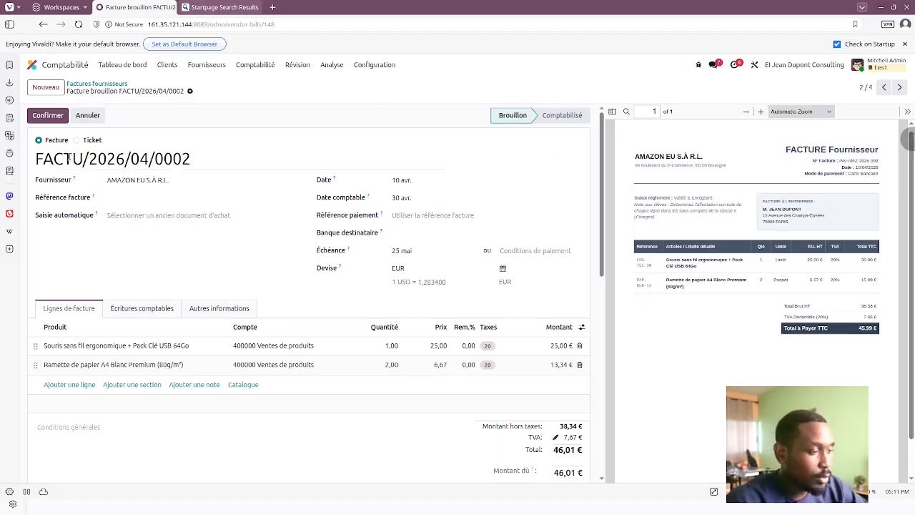
Step: Confirm the bill and start a payment from the Horizon BANQUE journal
left_click(45, 118)
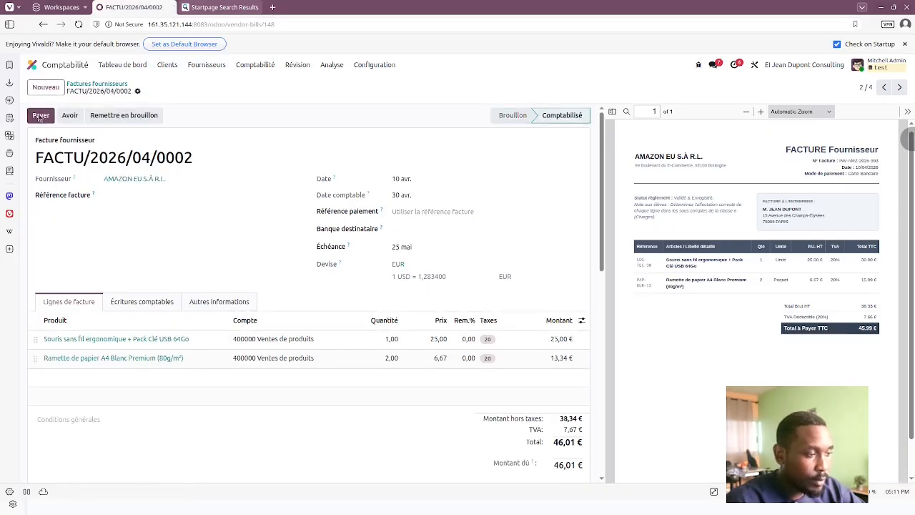
left_click(41, 117)
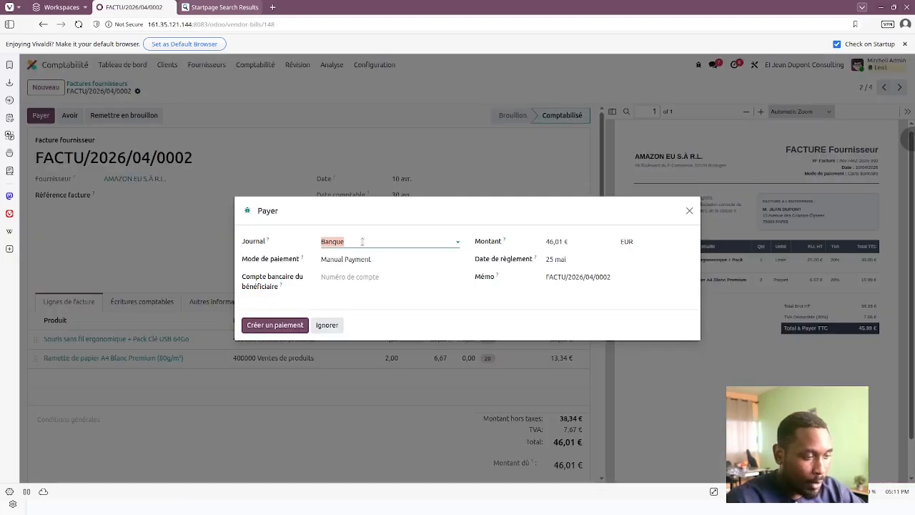
left_click(361, 241)
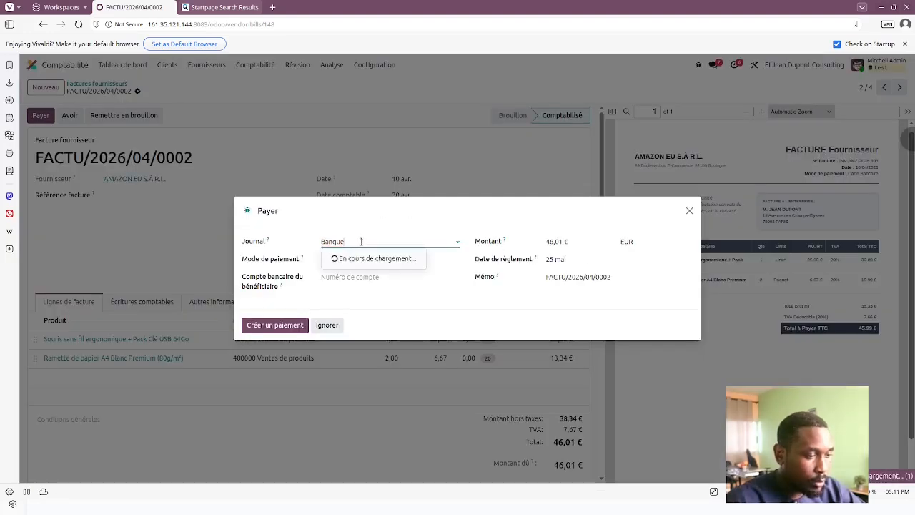
left_click(361, 273)
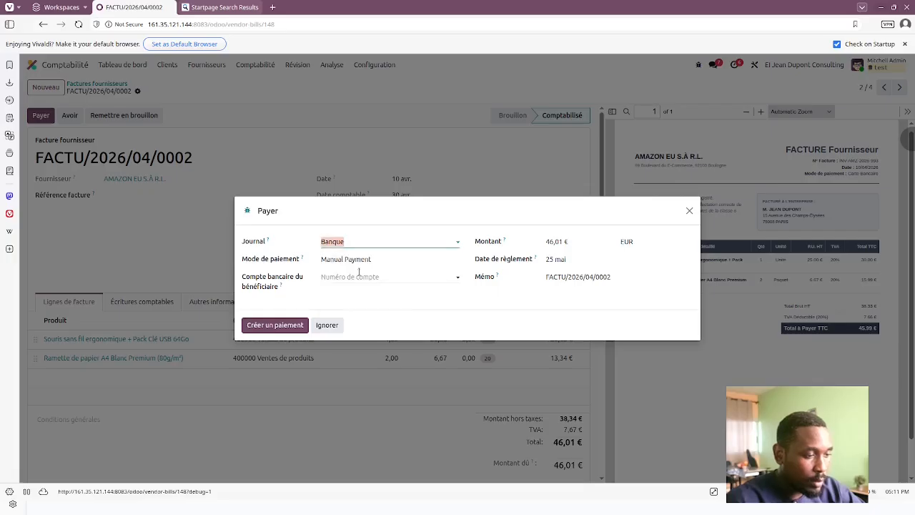
Step: Create the payment of 45,99 € dated 10 May 2026
left_click(577, 241)
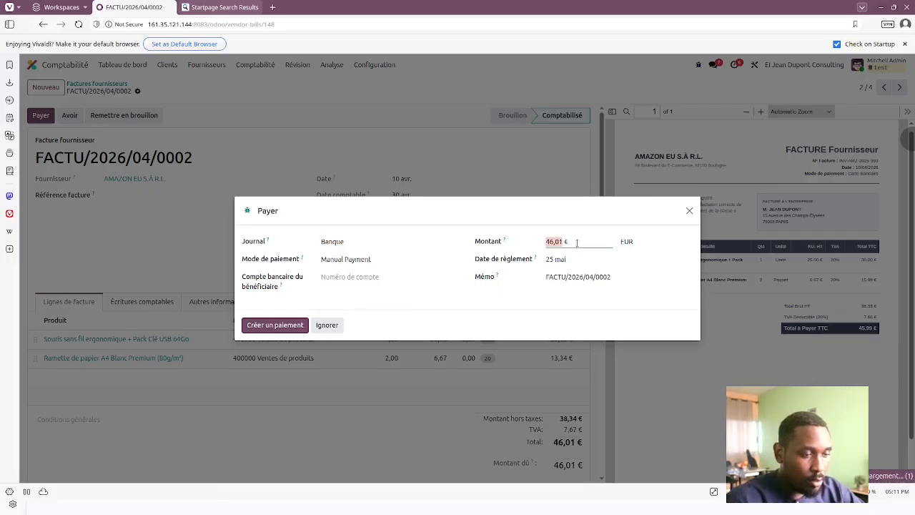
left_click(577, 243)
key("BackSpace")
key("BackSpace")
key("BackSpace")
key("BackSpace")
type("5")
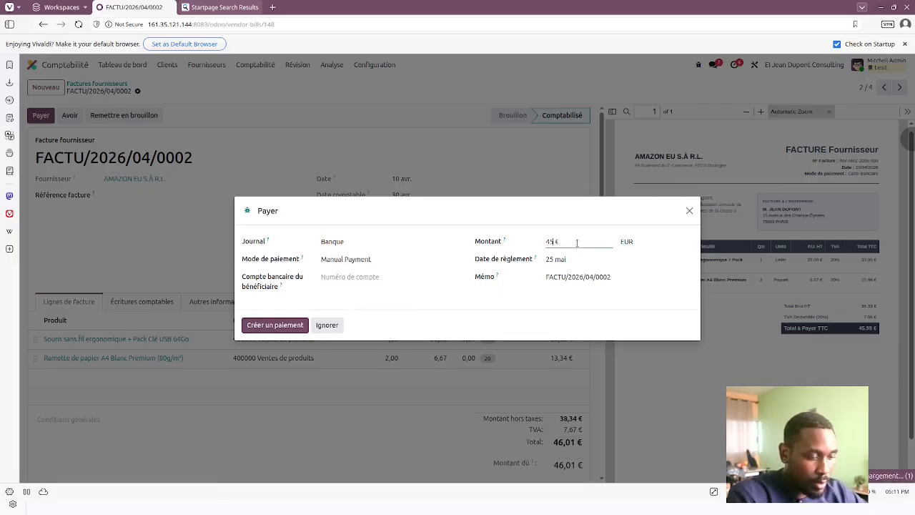
type(".99")
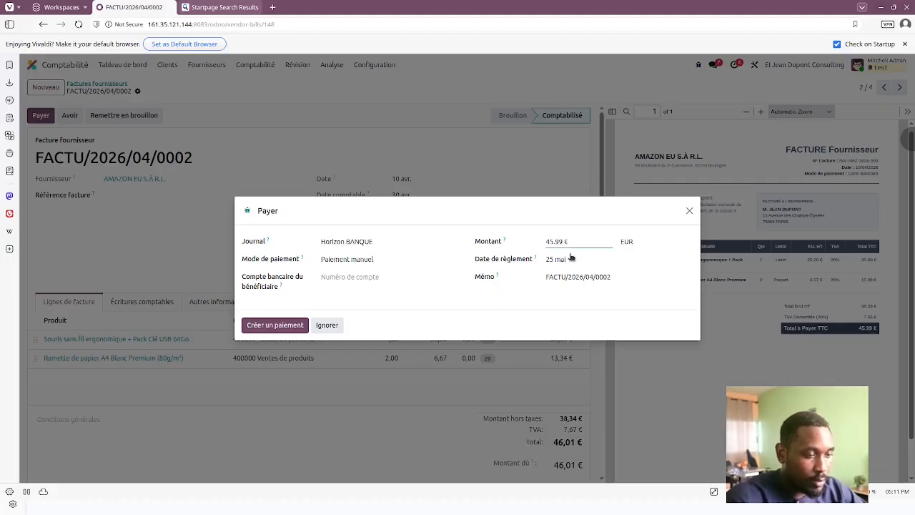
left_click(572, 258)
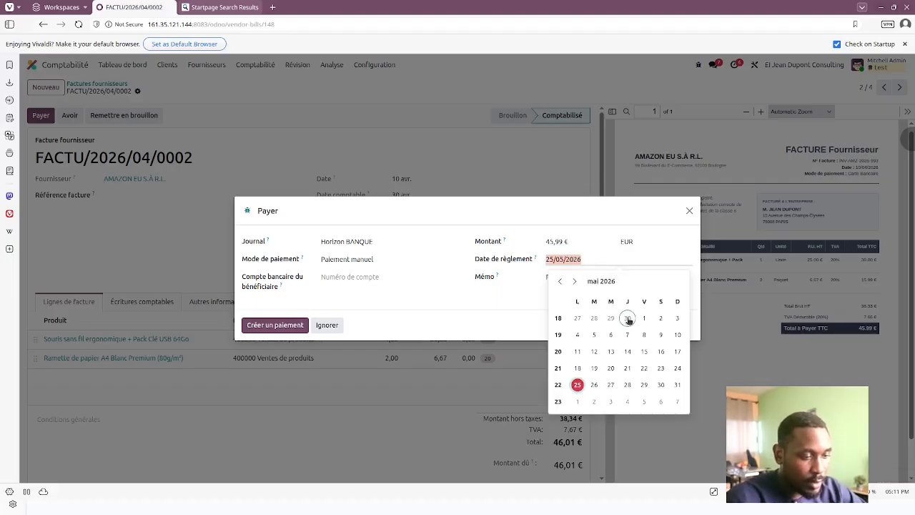
left_click(677, 334)
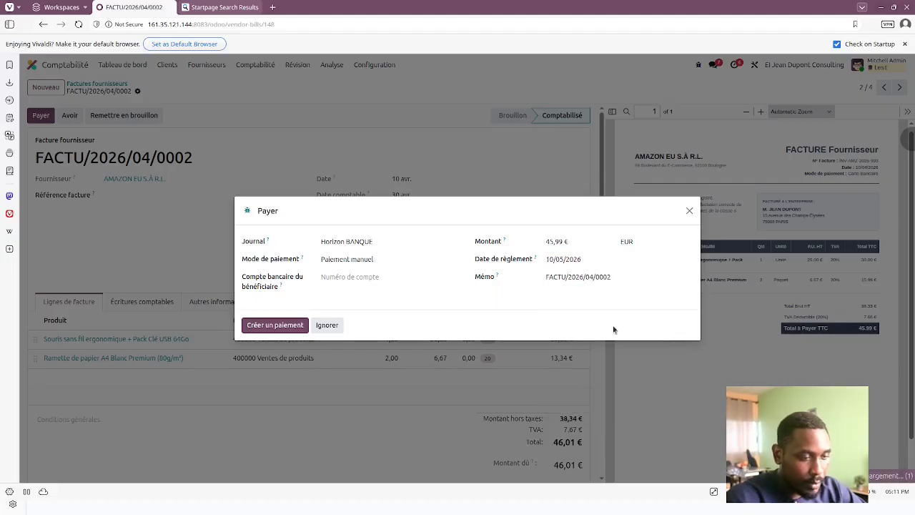
left_click(555, 277)
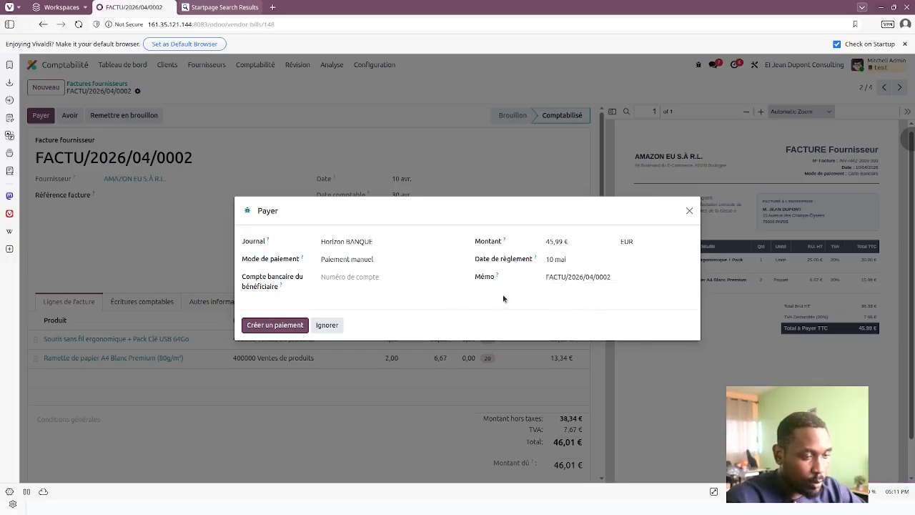
left_click(273, 326)
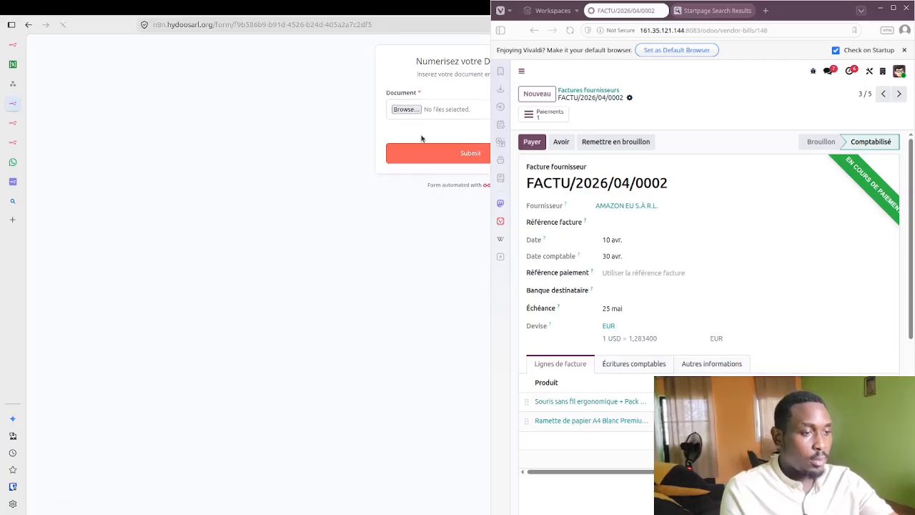
Step: Submit charge 2.pdf through the n8n upload form, then return to Odoo
left_click(406, 109)
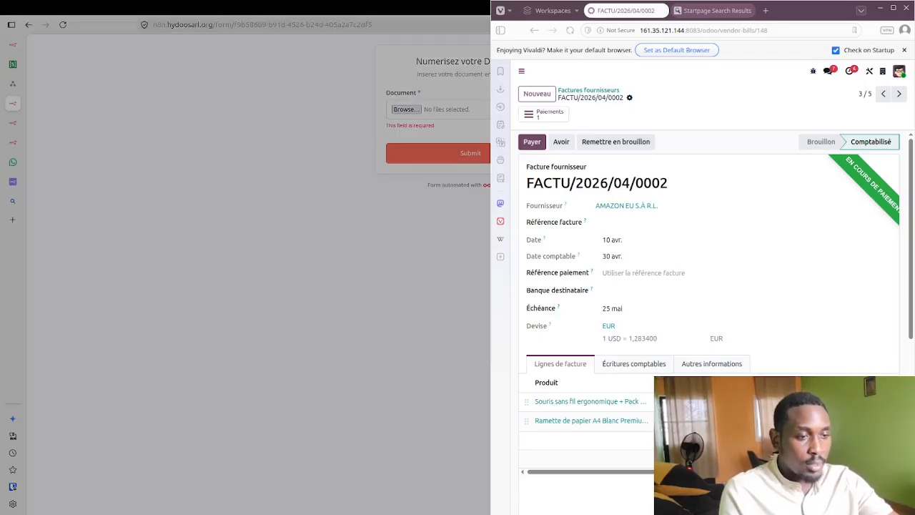
double_click(353, 223)
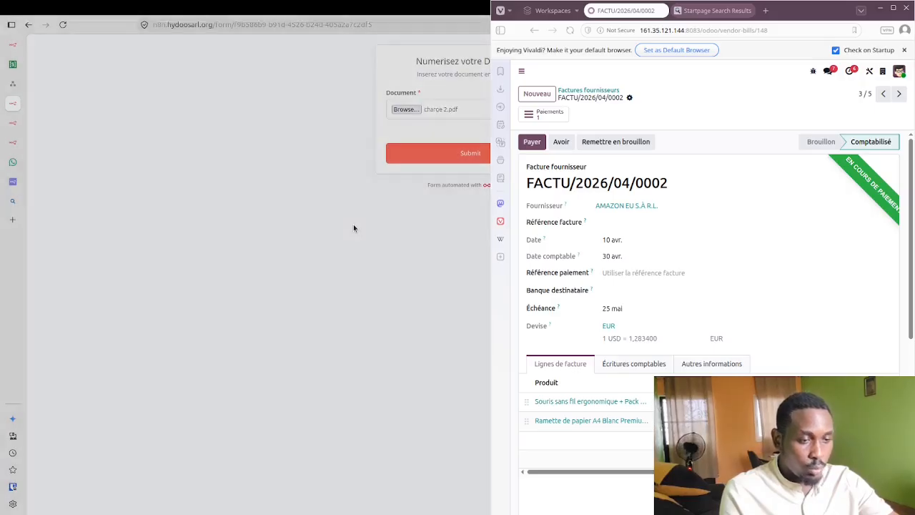
left_click(408, 152)
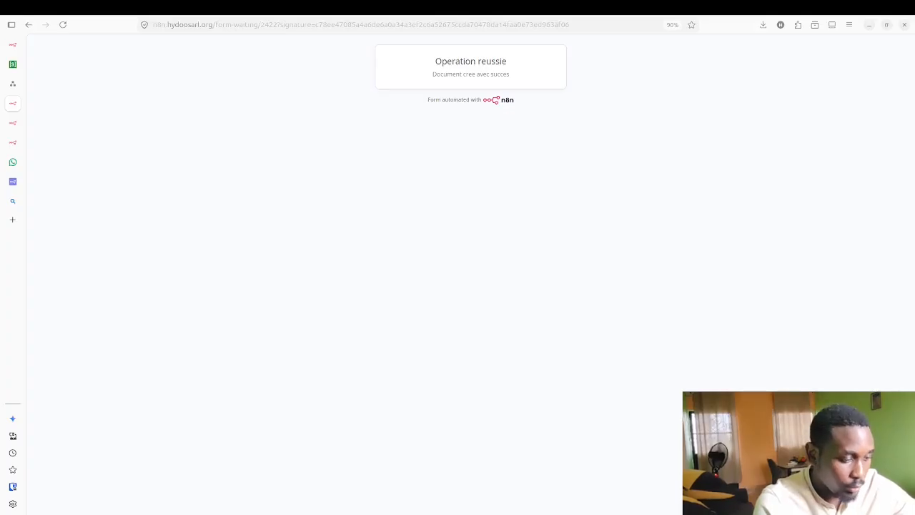
key("alt+Tab")
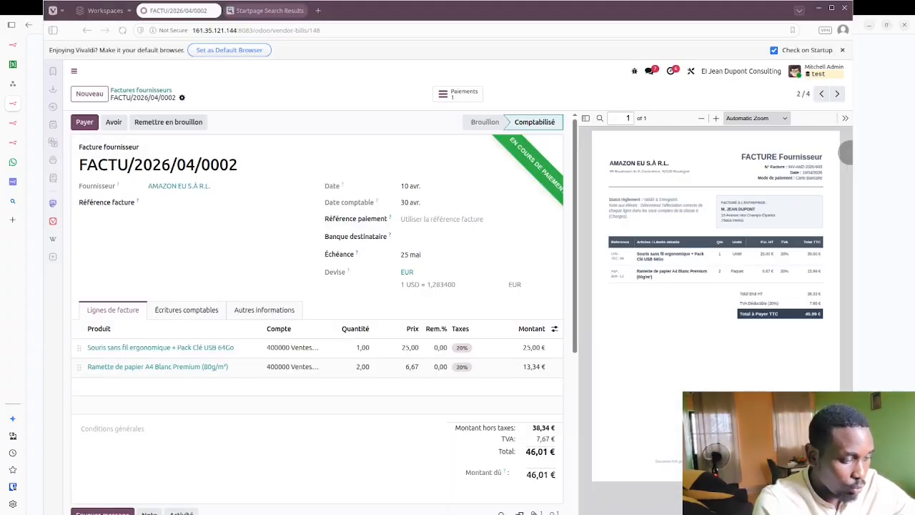
Step: Open the RESTO LE GOURMET draft bill (62,00 € incl. 2,00 € VAT) from the vendor bills list
left_click(150, 286)
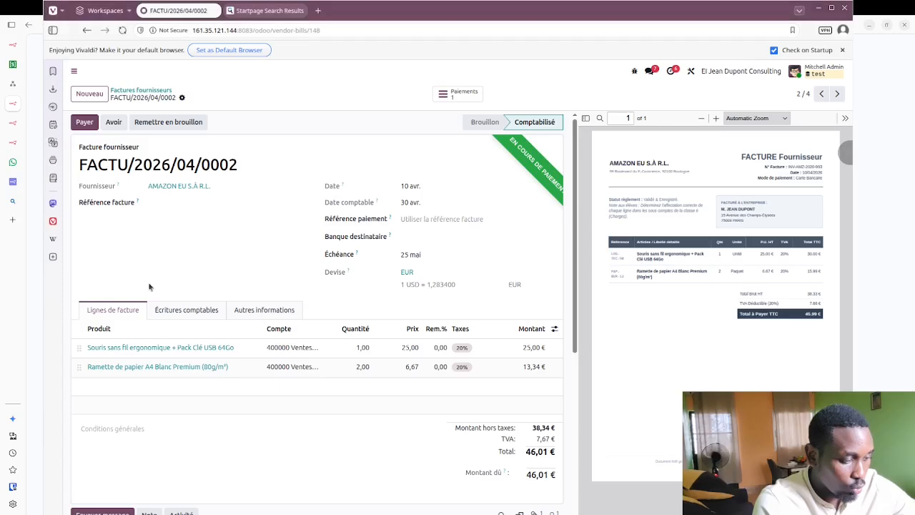
left_click(129, 91)
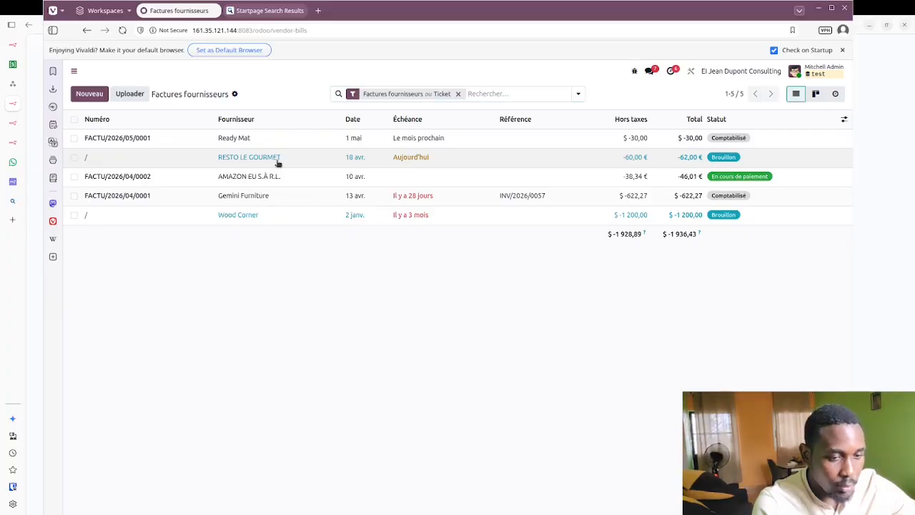
left_click(278, 162)
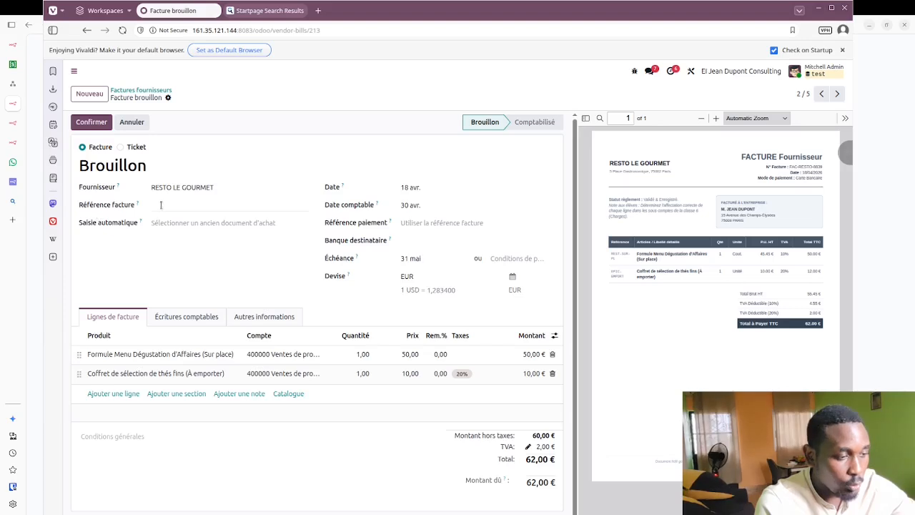
Step: Leave the RESTO LE GOURMET bill reference empty and return to the n8n success page
left_click(171, 205)
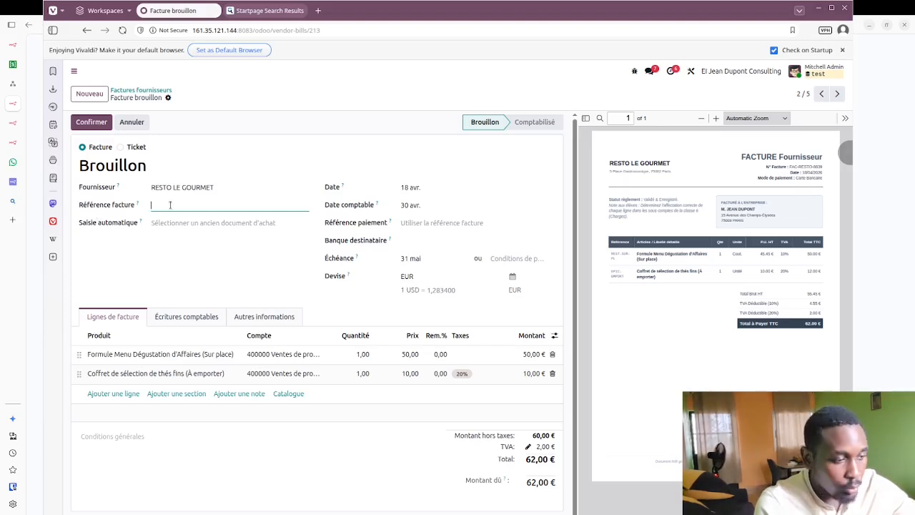
left_click(147, 263)
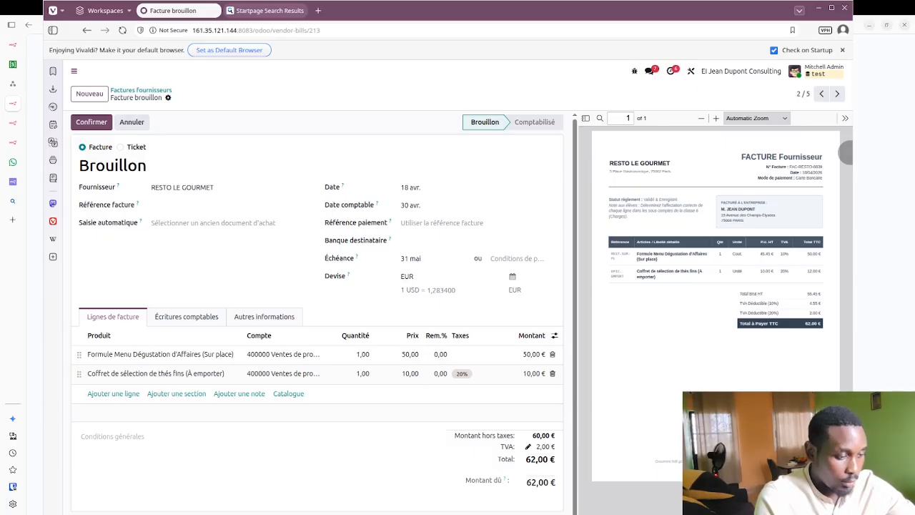
key("alt+Tab")
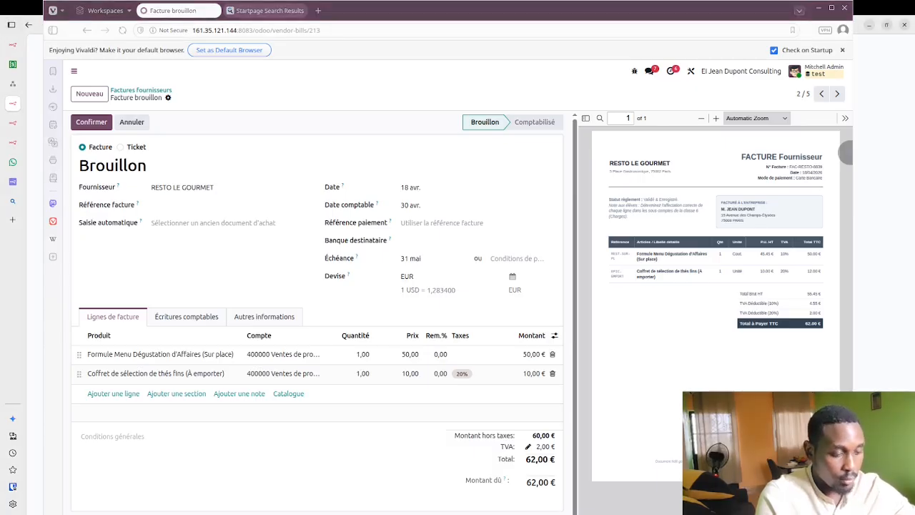
key("alt+Tab")
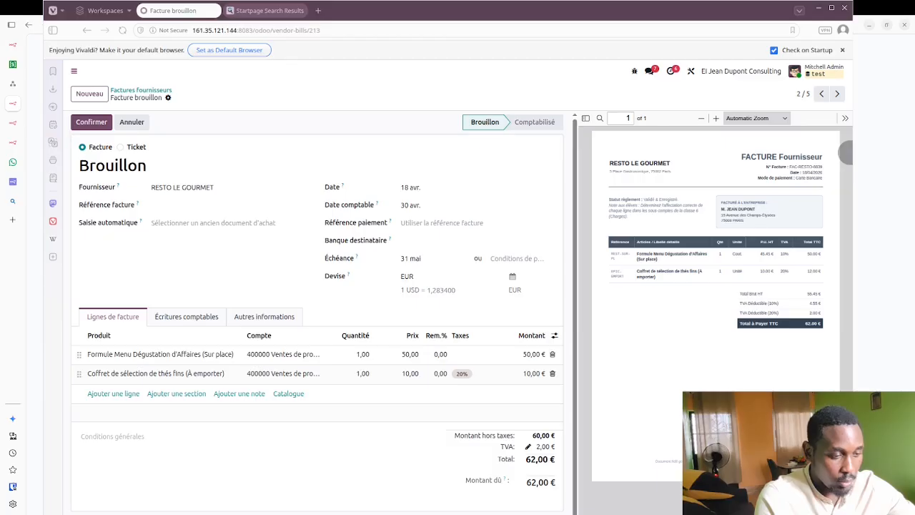
key("alt+Tab")
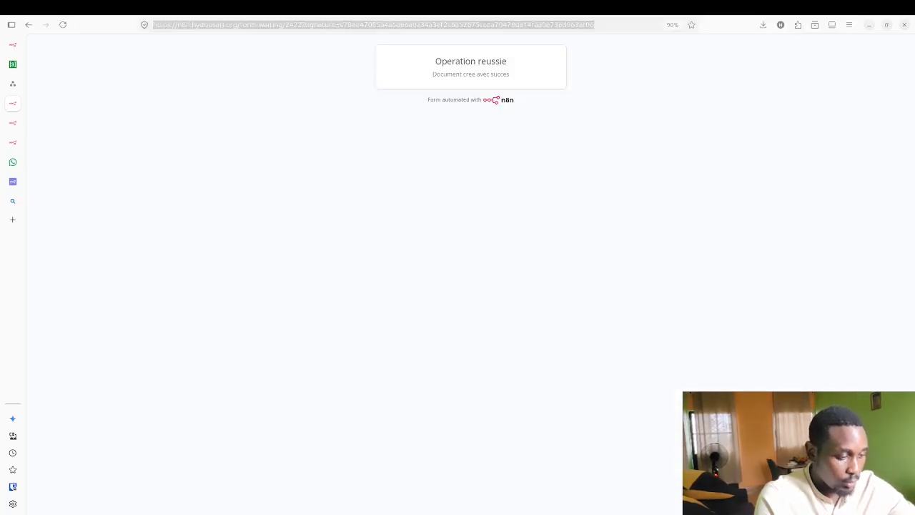
Step: Reload the n8n upload form, submit capture_image_facture.png, and return to the Odoo draft bill
key("alt+Tab")
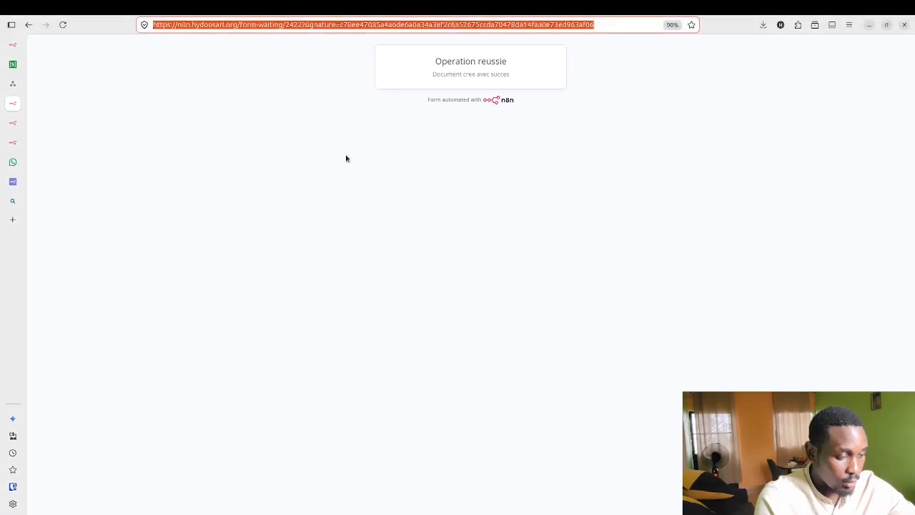
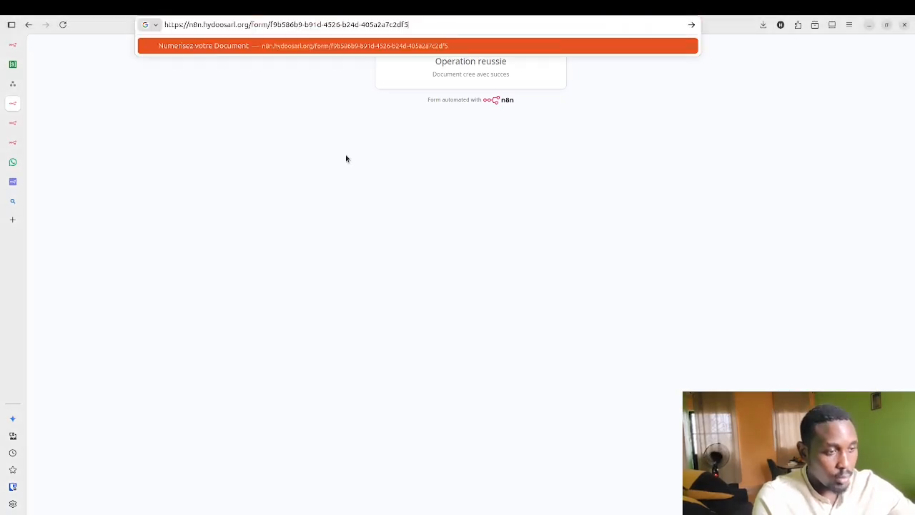
key("Return")
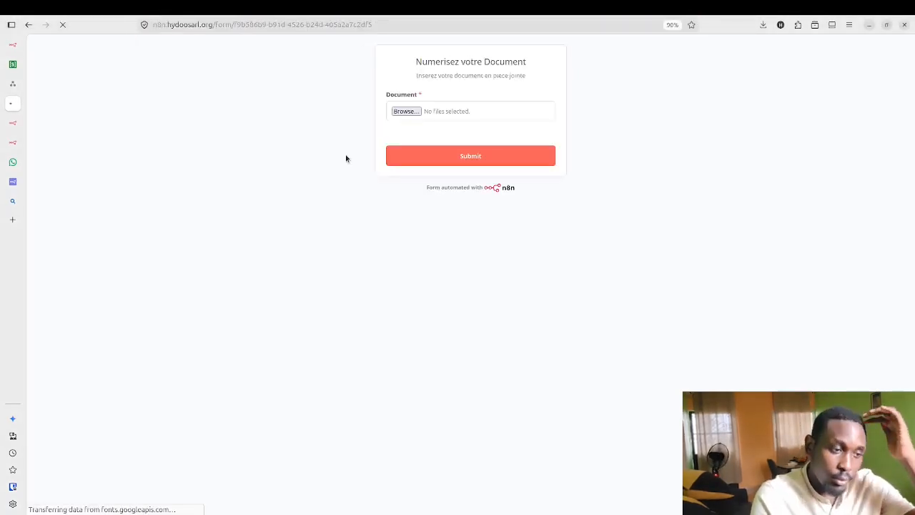
left_click(405, 111)
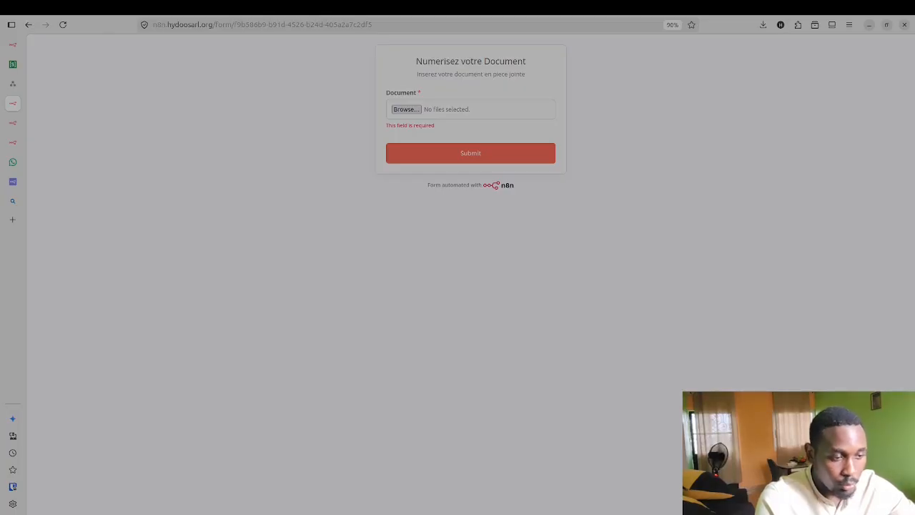
double_click(308, 196)
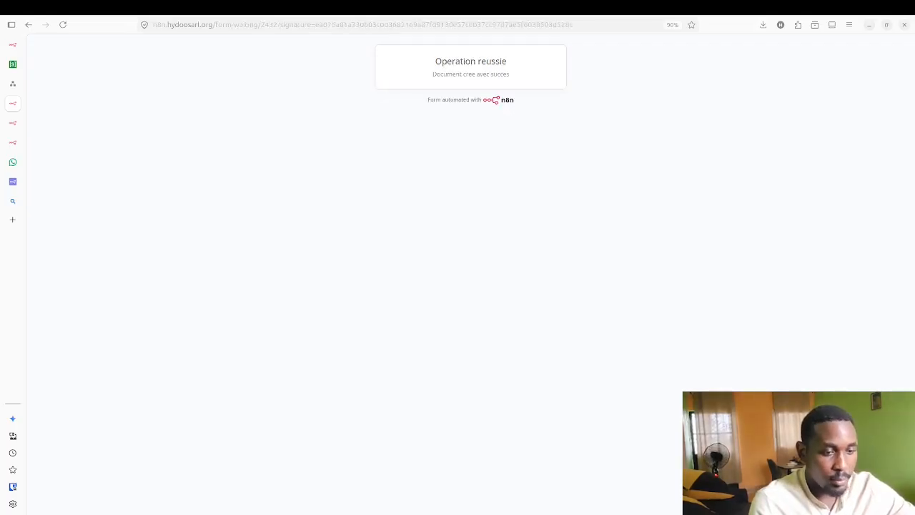
key("alt+Tab")
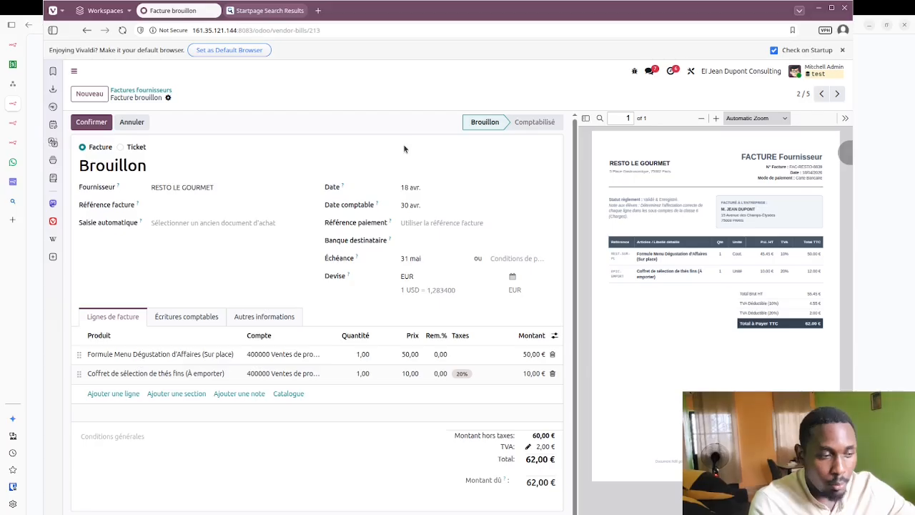
Step: Confirm the RESTO LE GOURMET bill and pay 62,00 € via Horizon BANQUE dated 18 April
left_click(89, 126)
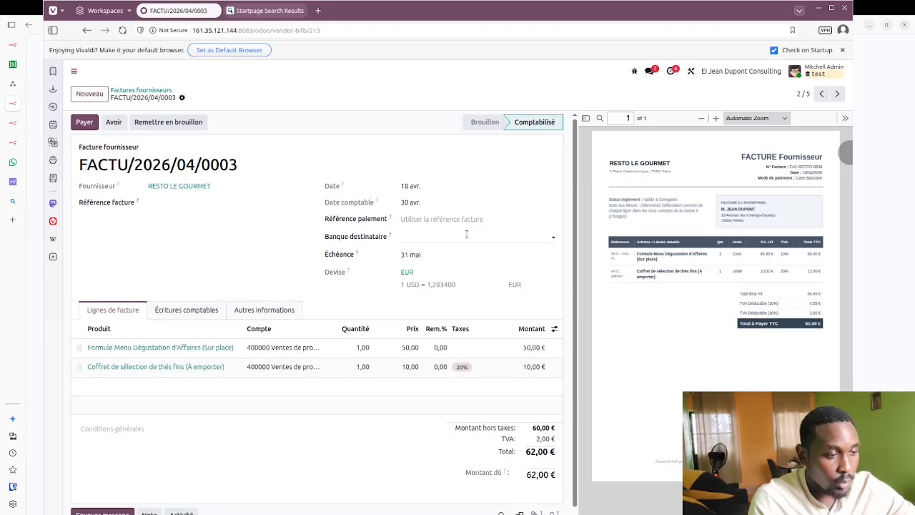
left_click(77, 123)
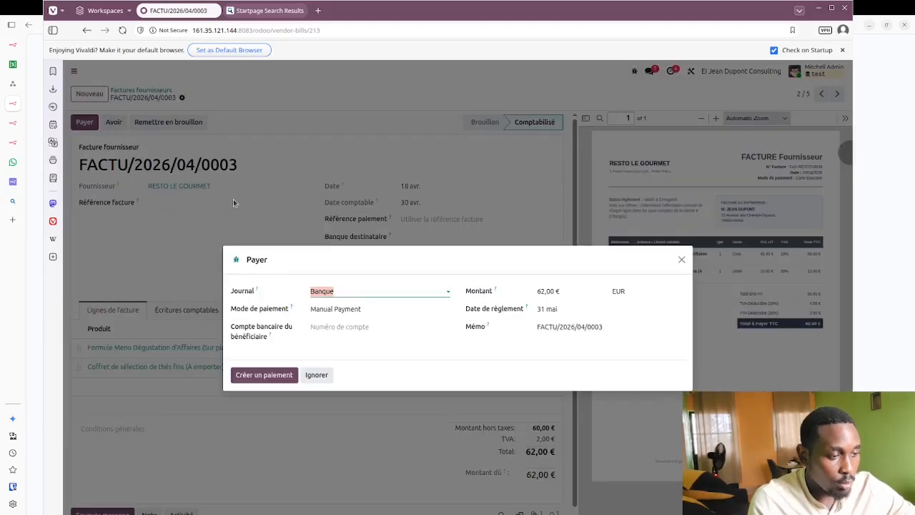
left_click(415, 293)
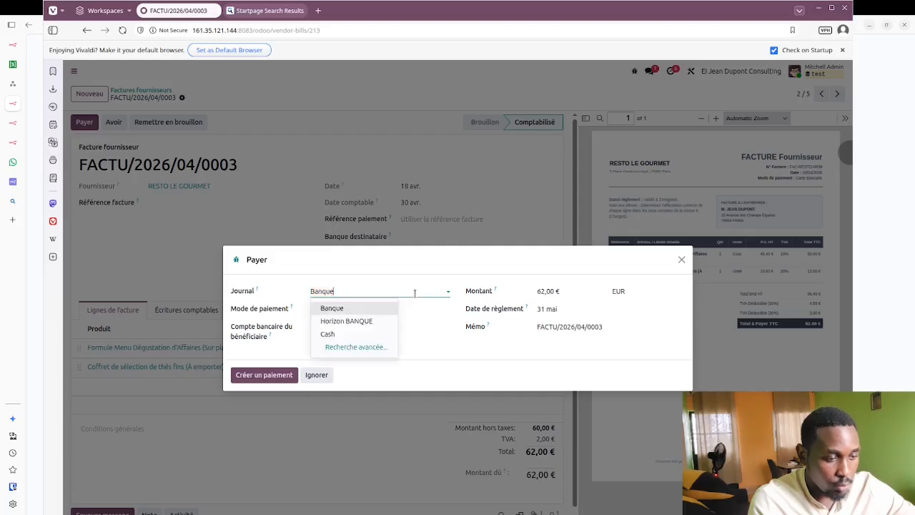
left_click(383, 321)
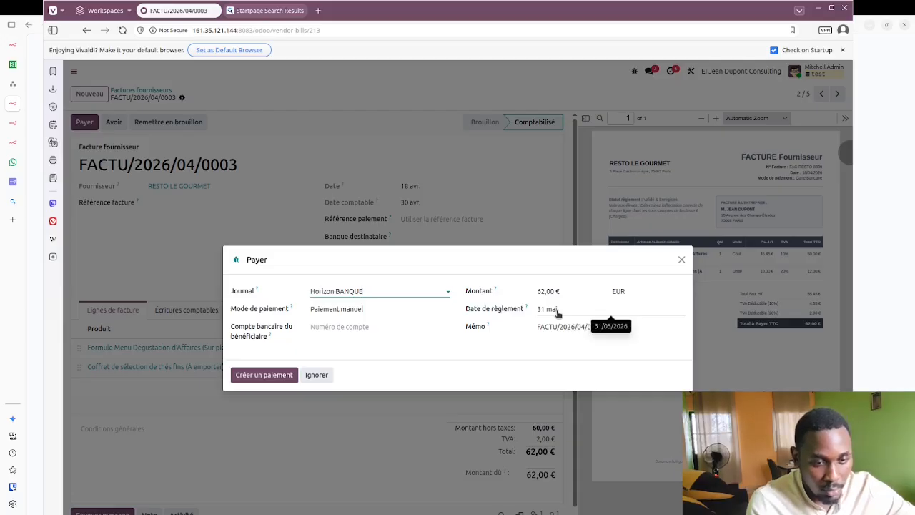
left_click(557, 315)
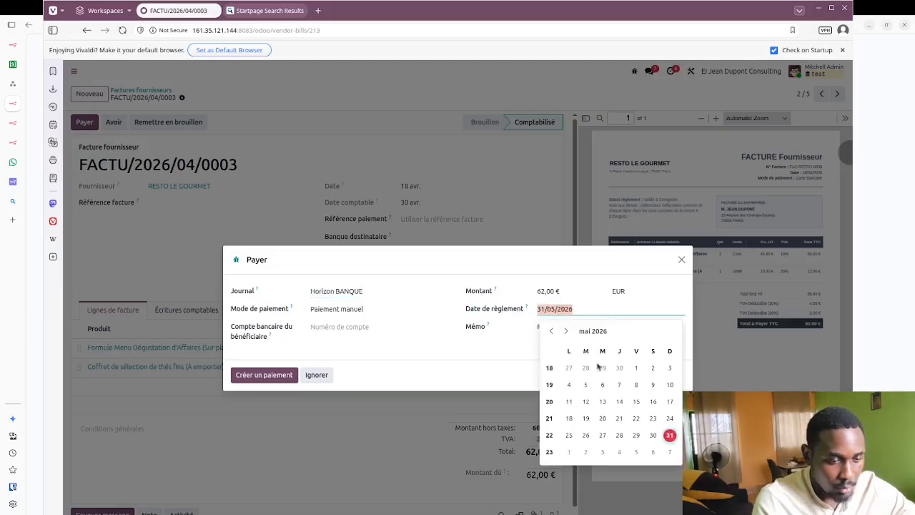
left_click(550, 333)
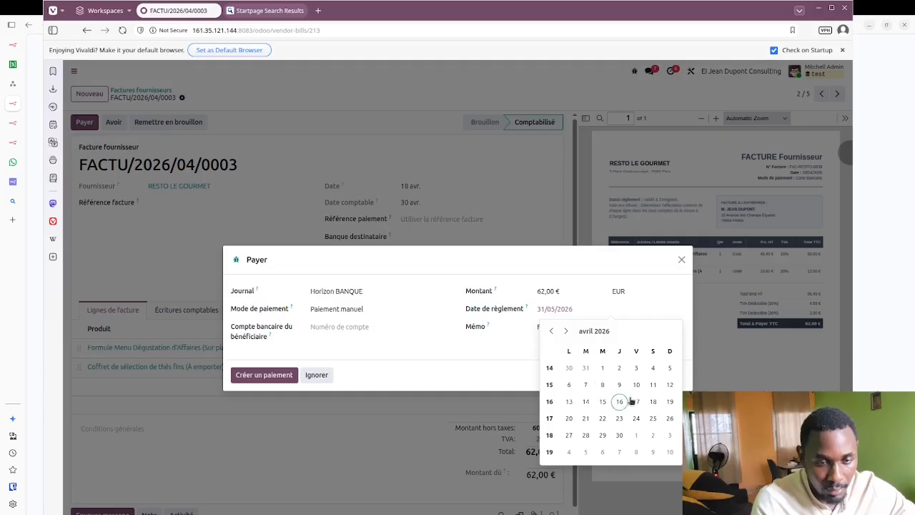
left_click(652, 402)
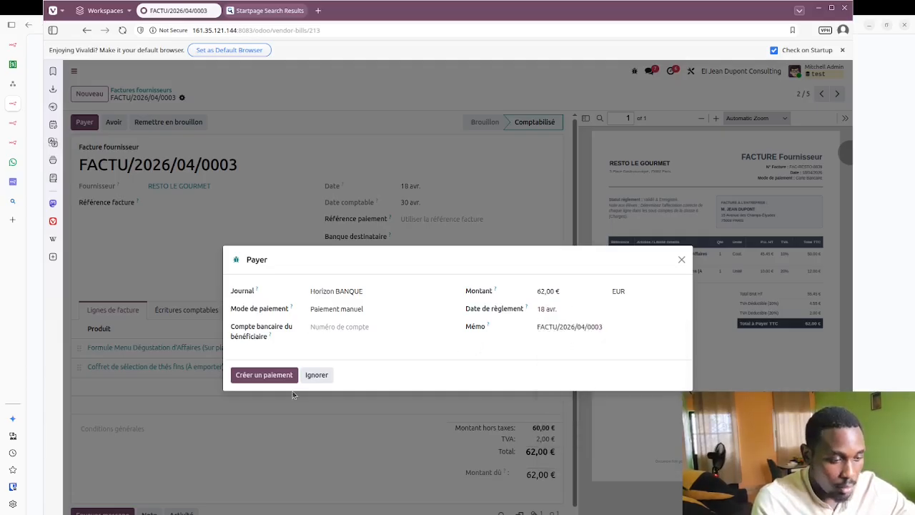
left_click(263, 376)
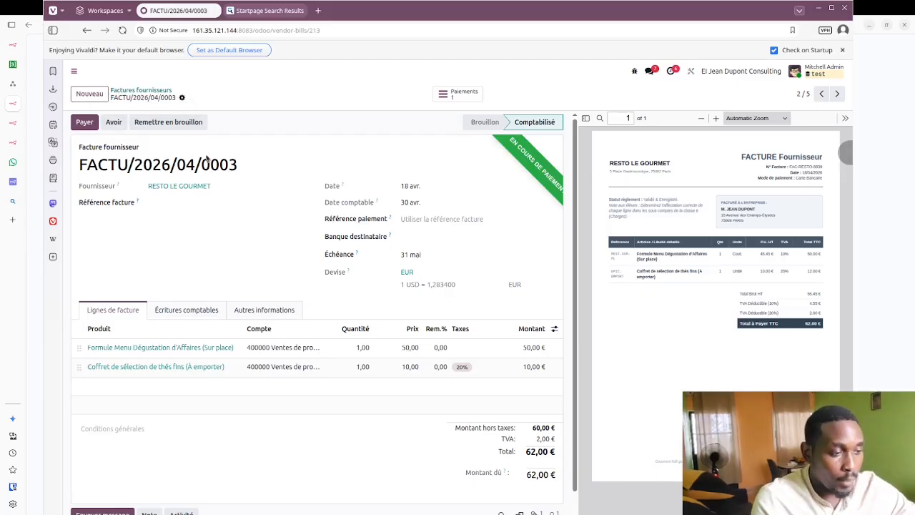
left_click(152, 90)
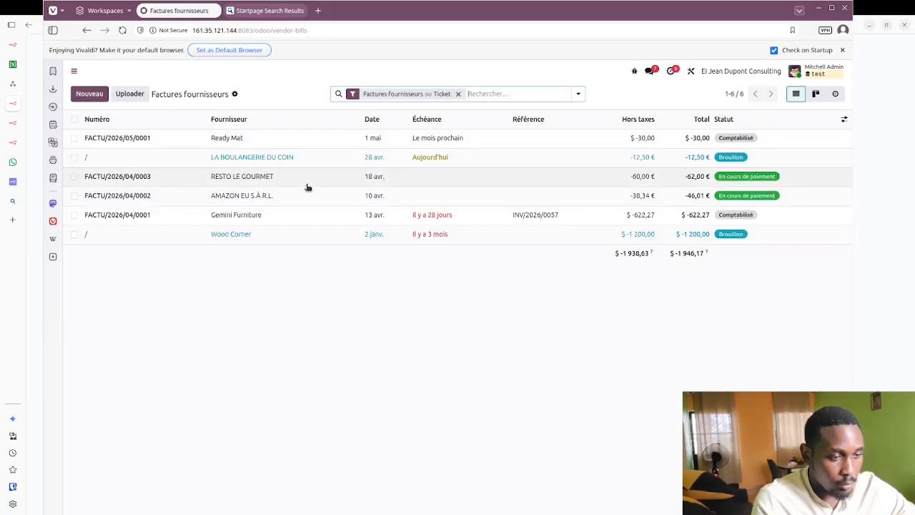
Step: Open the LA BOULANGERIE DU COIN draft bill and compare its attached PDF's 12,50 € total
left_click(340, 164)
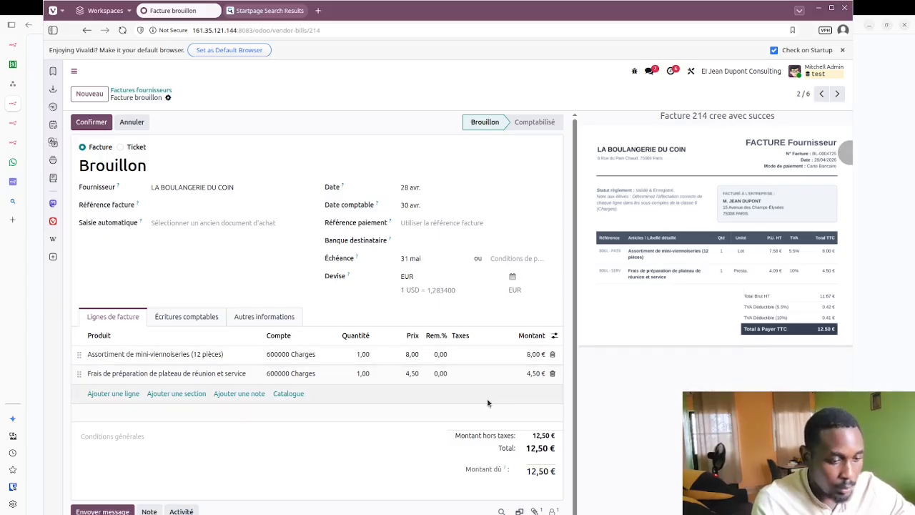
scroll(453, 381, "down", 1)
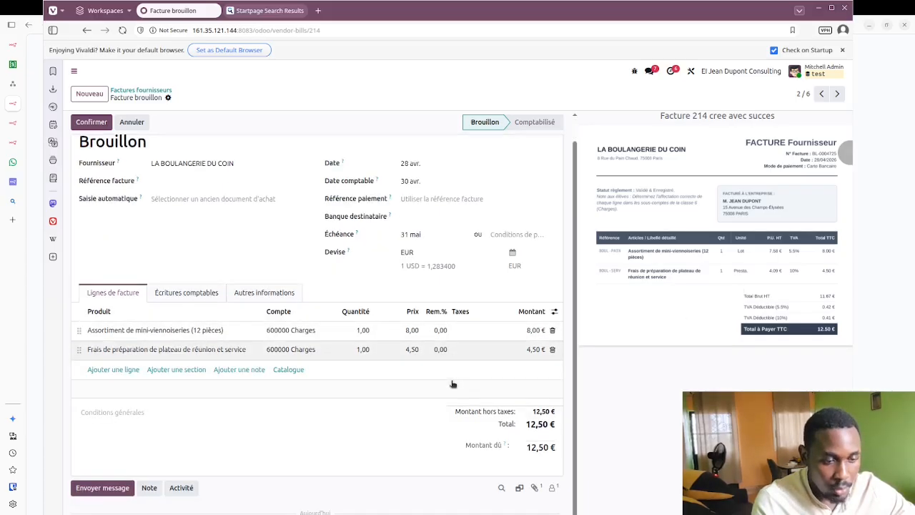
left_click(535, 489)
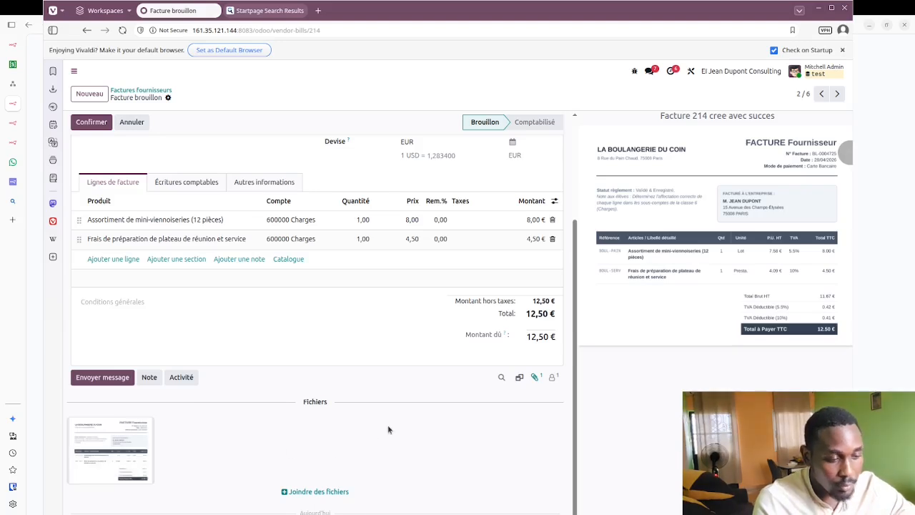
scroll(388, 427, "up", 2)
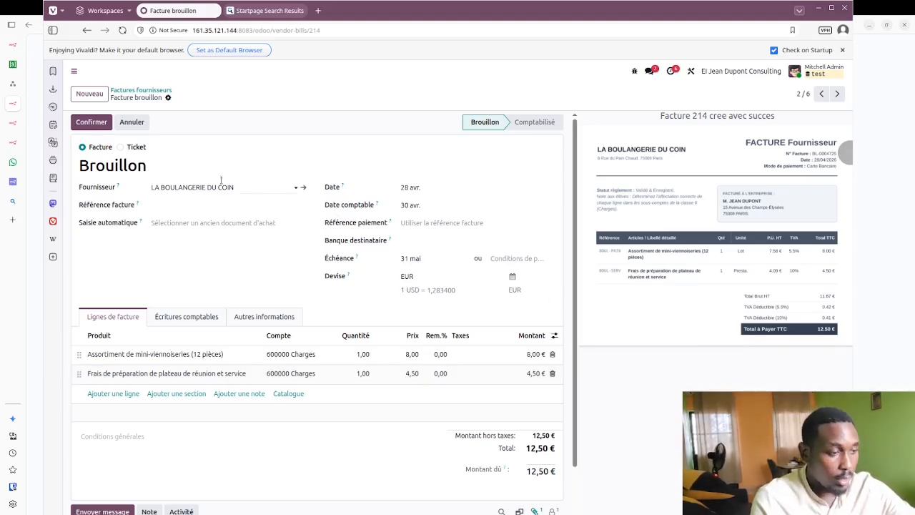
Step: Confirm the LA BOULANGERIE DU COIN bill and pay 12,50 € via Horizon BANQUE dated 28 April
left_click(91, 122)
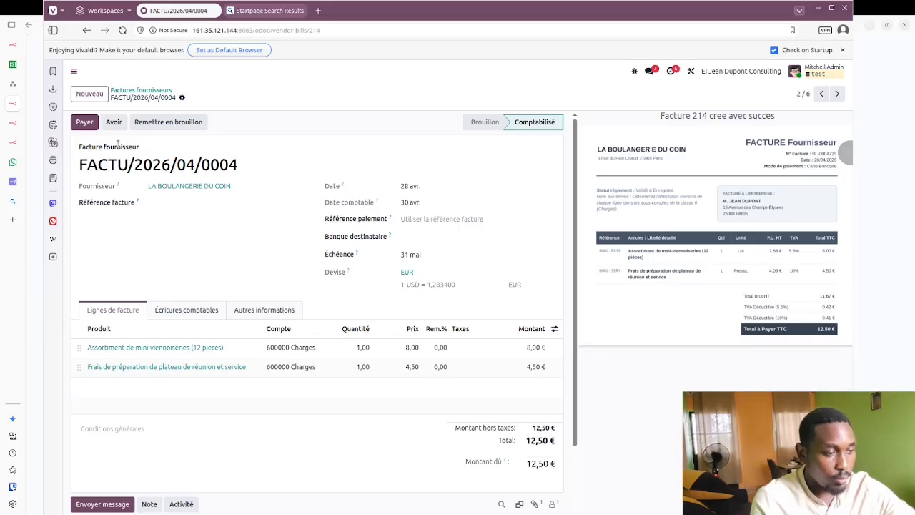
left_click(86, 126)
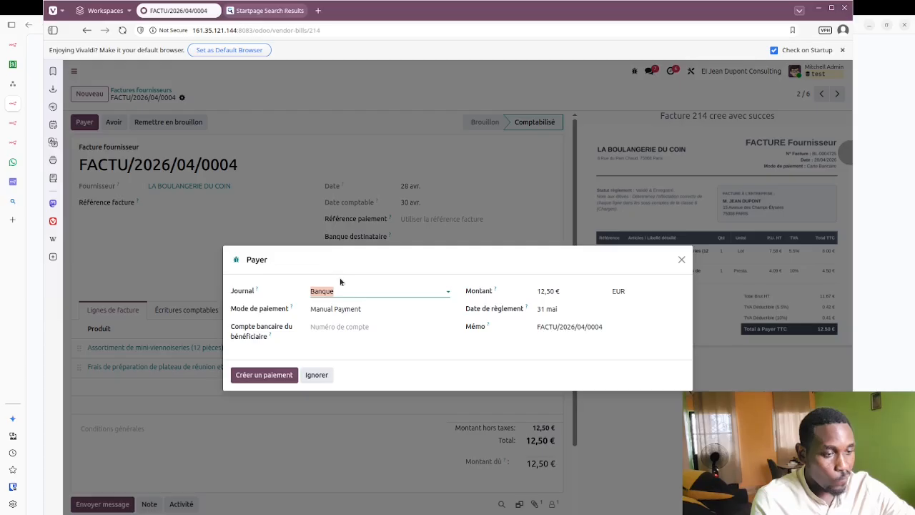
left_click(353, 288)
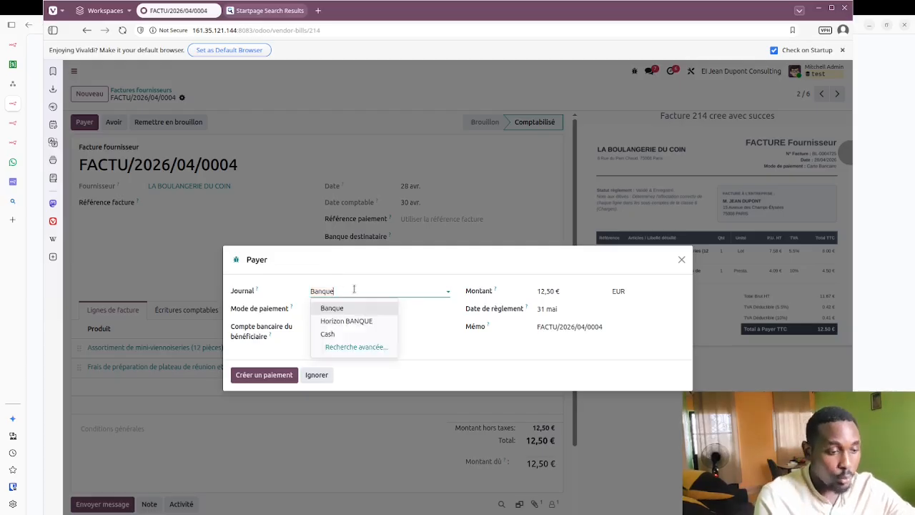
left_click(351, 321)
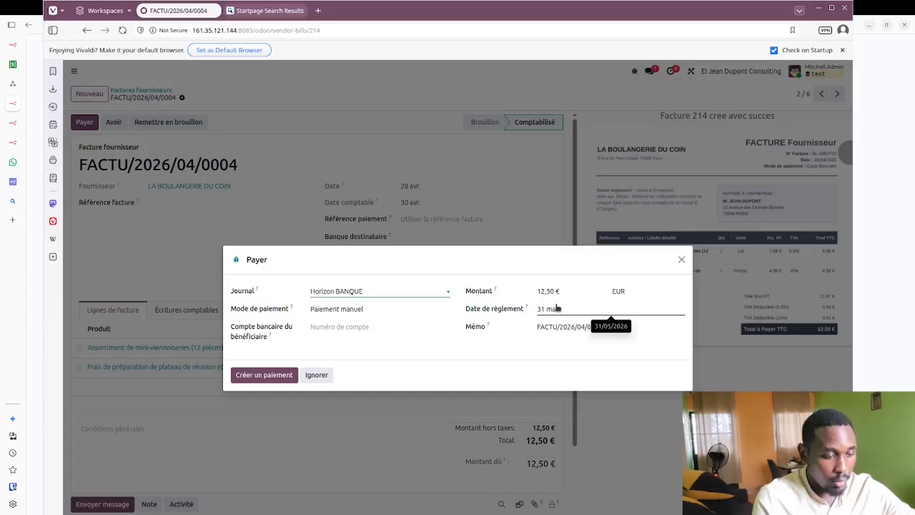
key("alt+Tab")
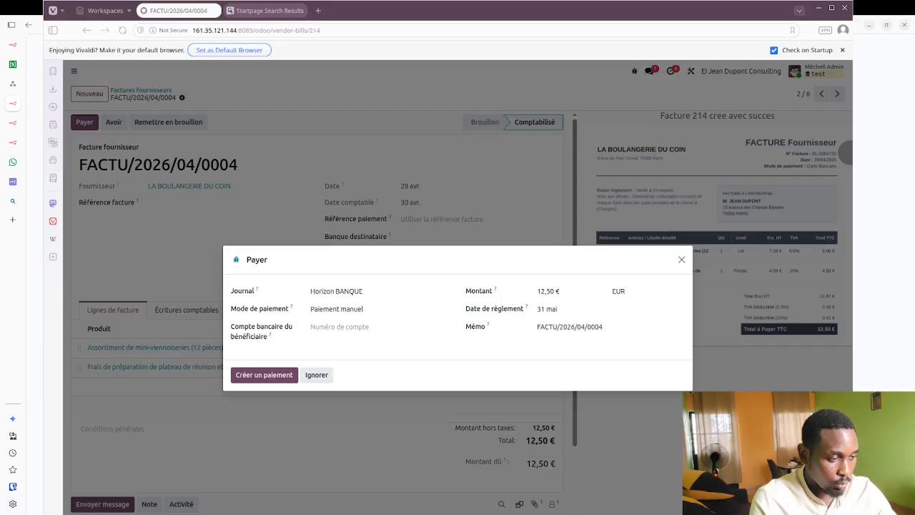
left_click(477, 329)
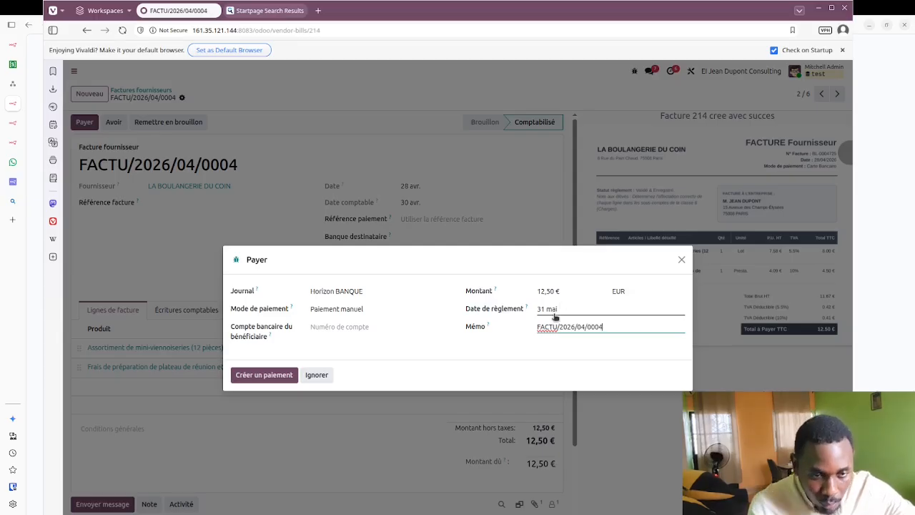
left_click(557, 310)
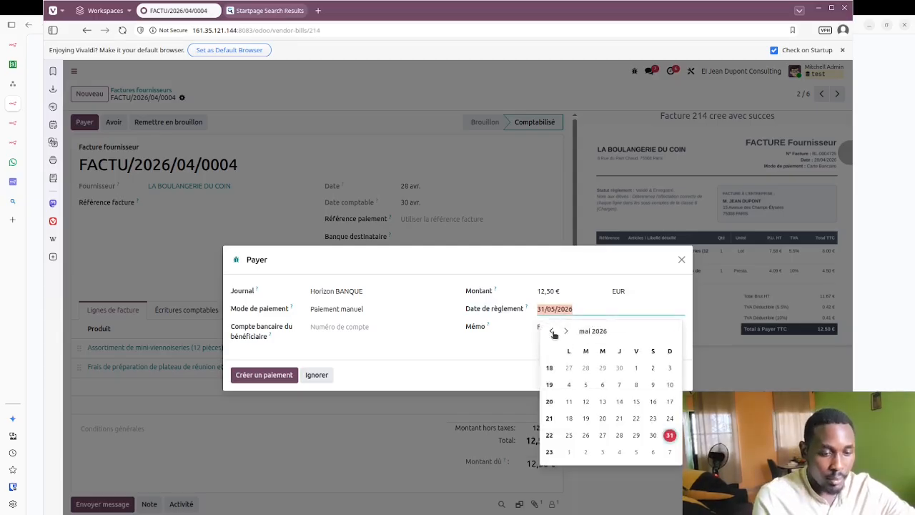
left_click(551, 331)
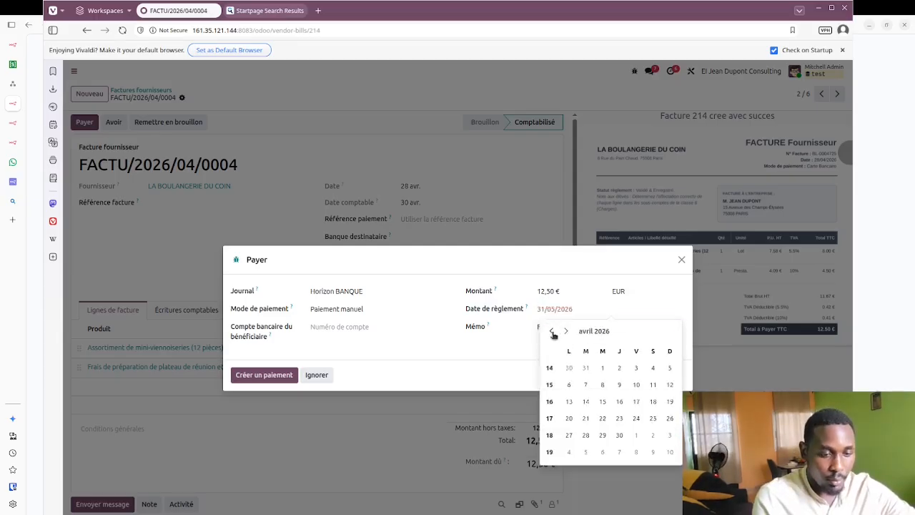
left_click(586, 436)
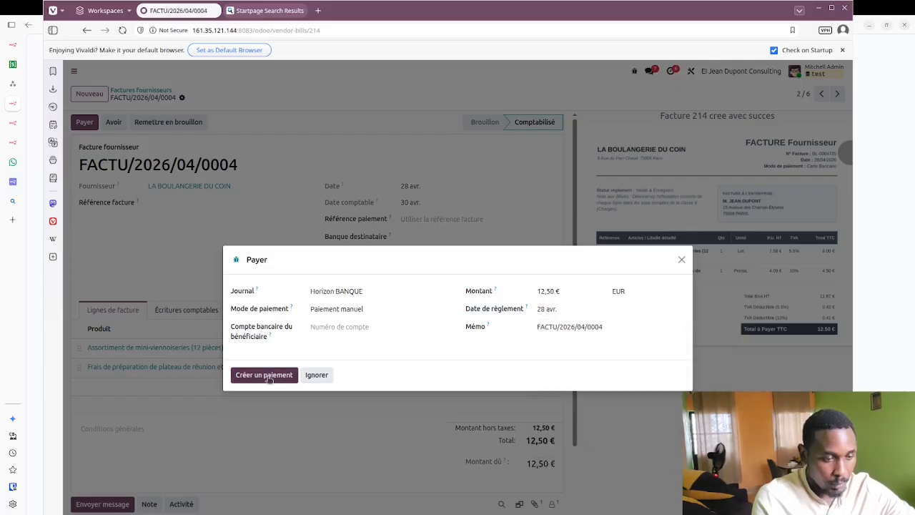
left_click(266, 376)
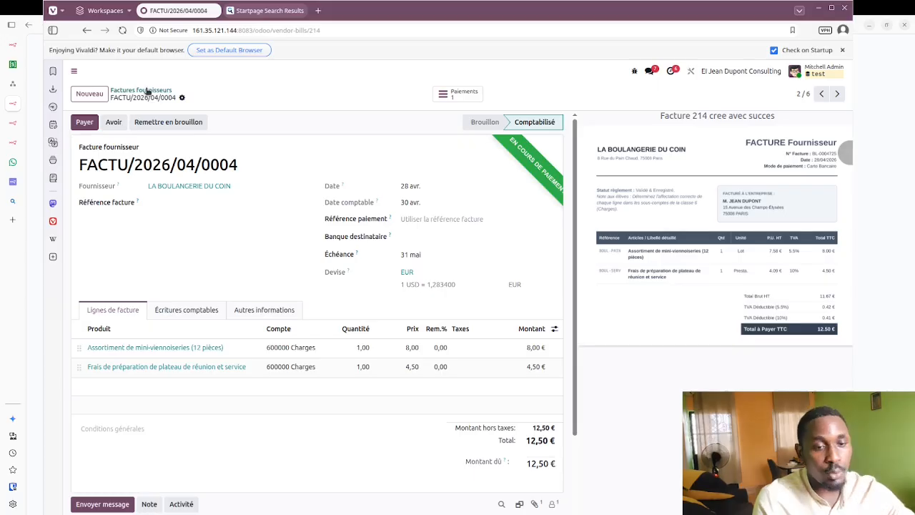
left_click(147, 90)
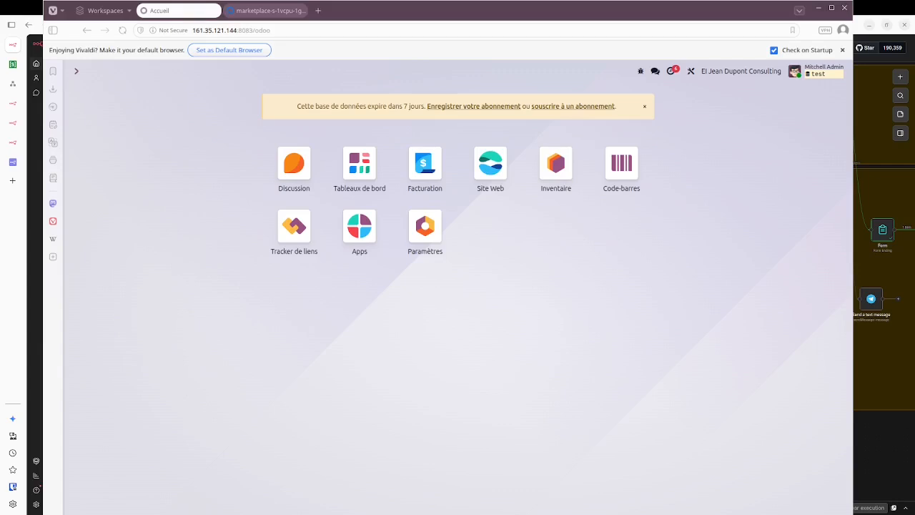
Step: From the Facturation dashboard, open the Cash journal's MA SOCIÉTÉ DÉMO SARL statement
left_click(426, 166)
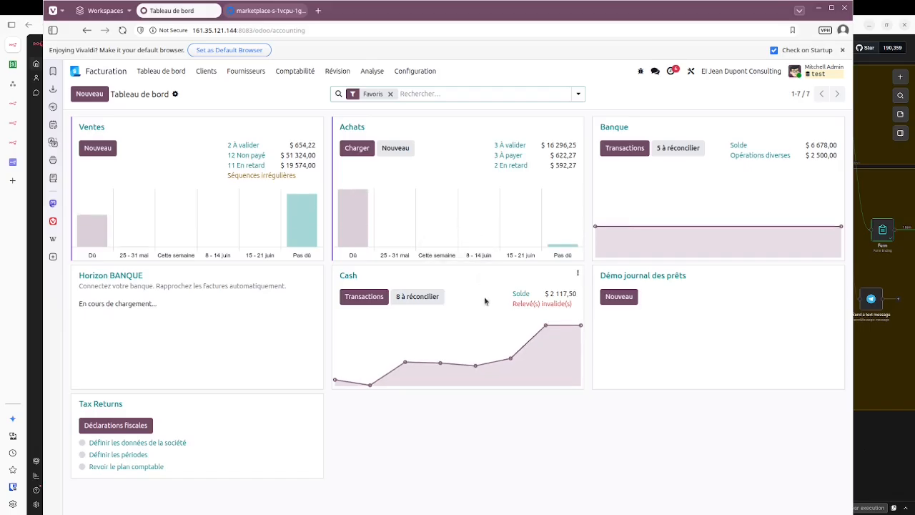
mouse_move(547, 327)
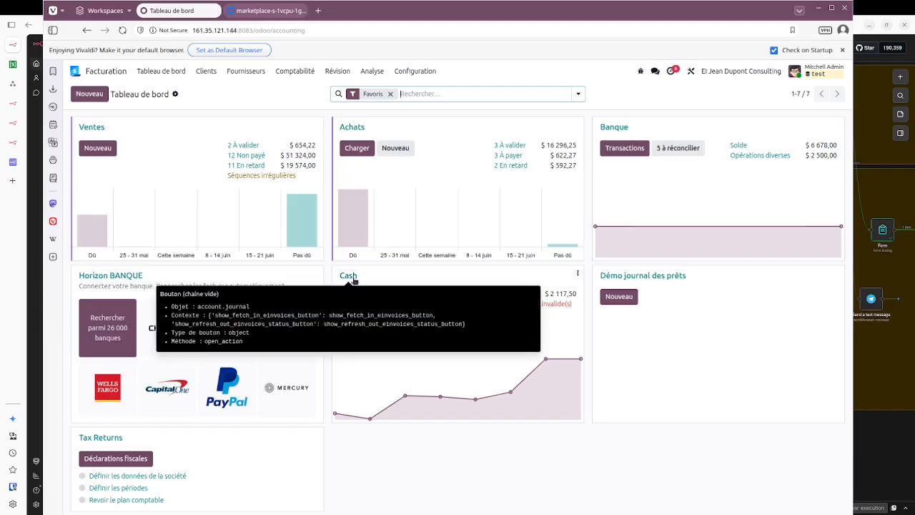
left_click(353, 277)
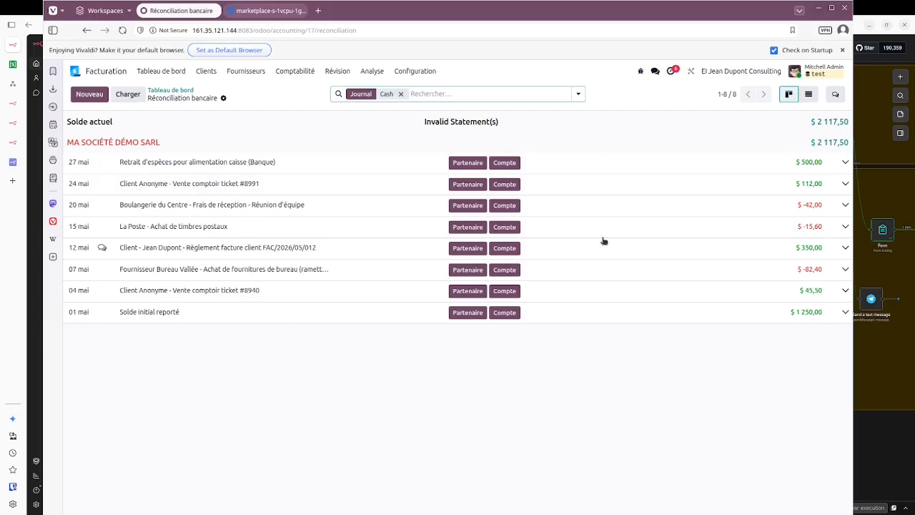
left_click(823, 143)
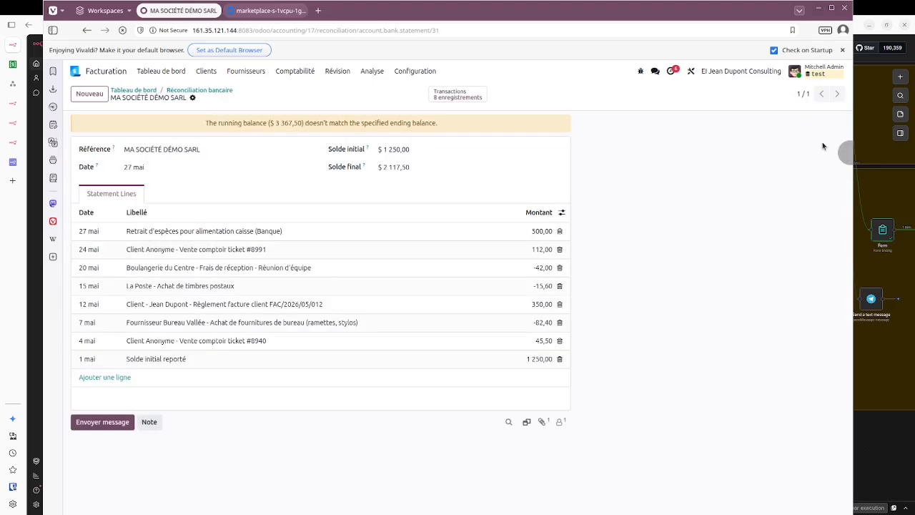
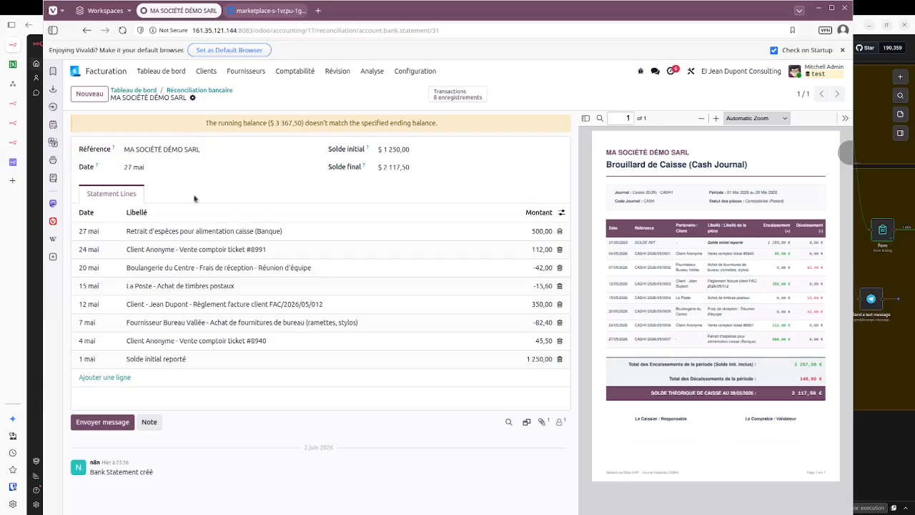
Step: Leave the MA SOCIÉTÉ DÉMO SARL cash statement for the Facturation Tableau de bord
mouse_move(201, 218)
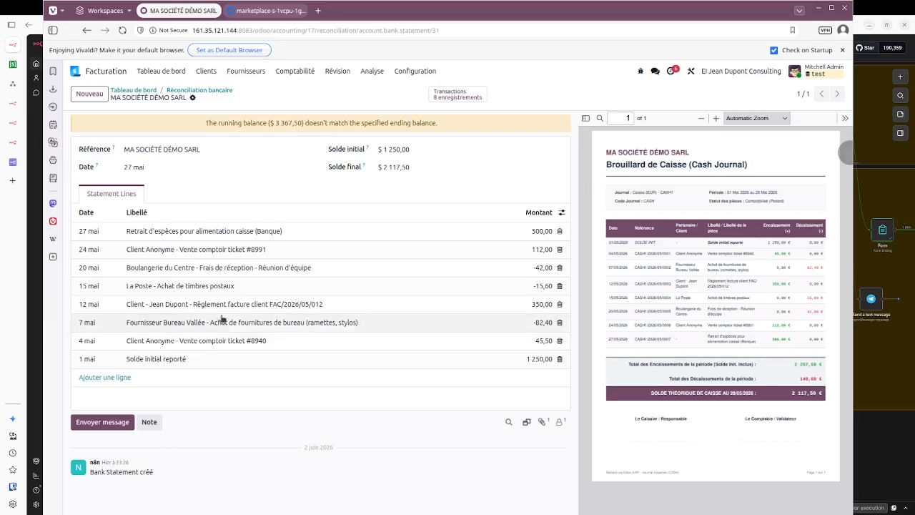
left_click(158, 71)
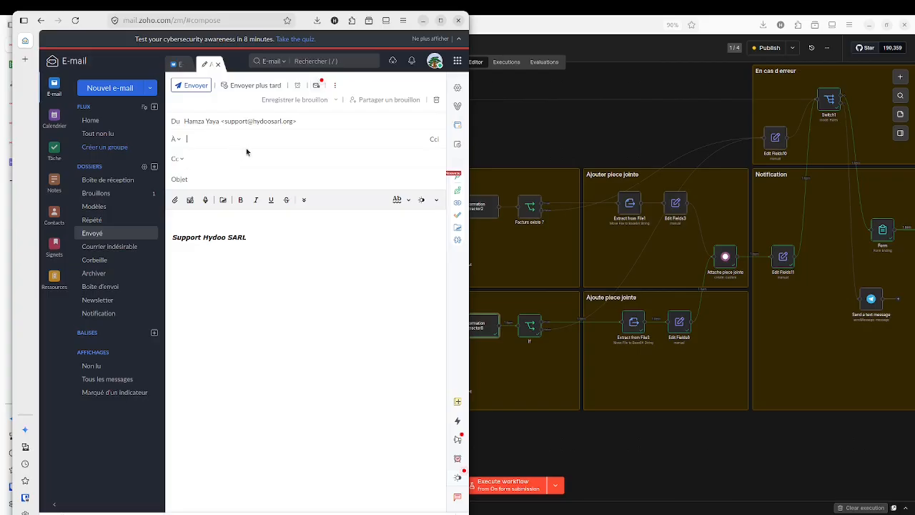
Step: Address the email to the freelance contact with subject 'releve bancaire'
type("ma")
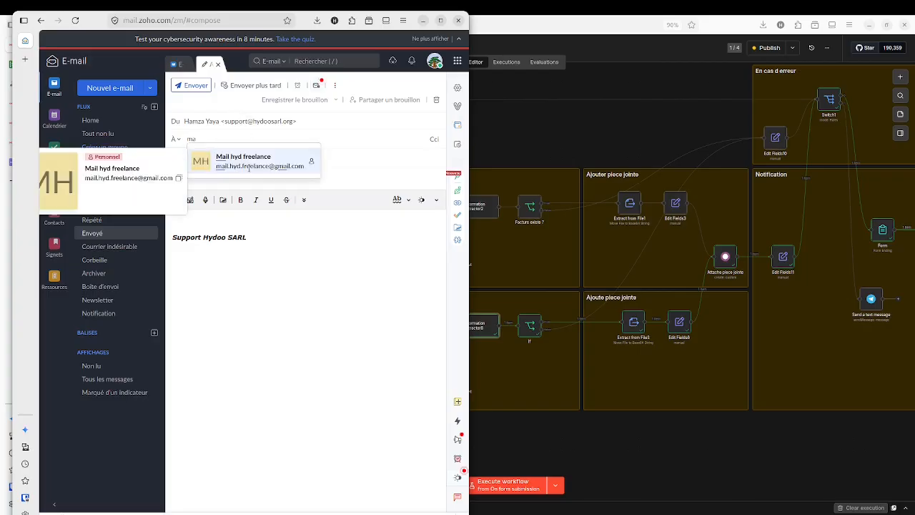
left_click(249, 167)
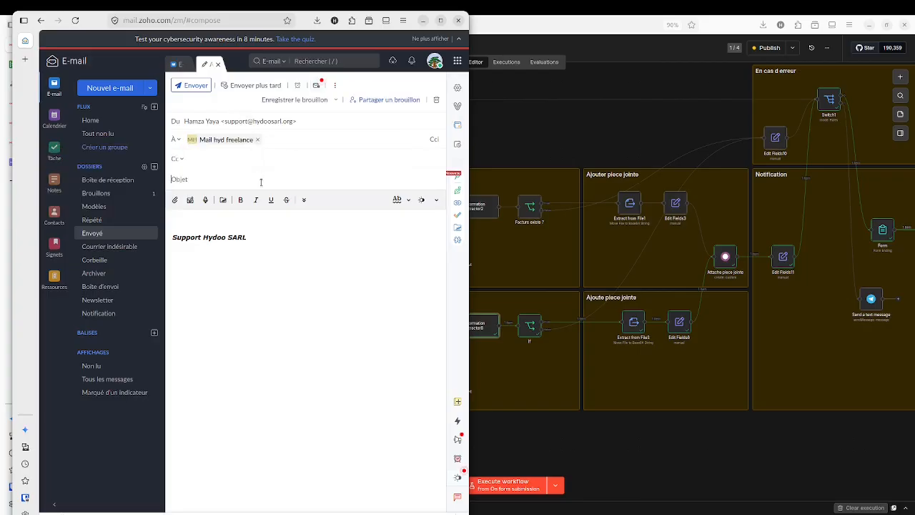
type("relevebancaire")
key("Return")
key("Up")
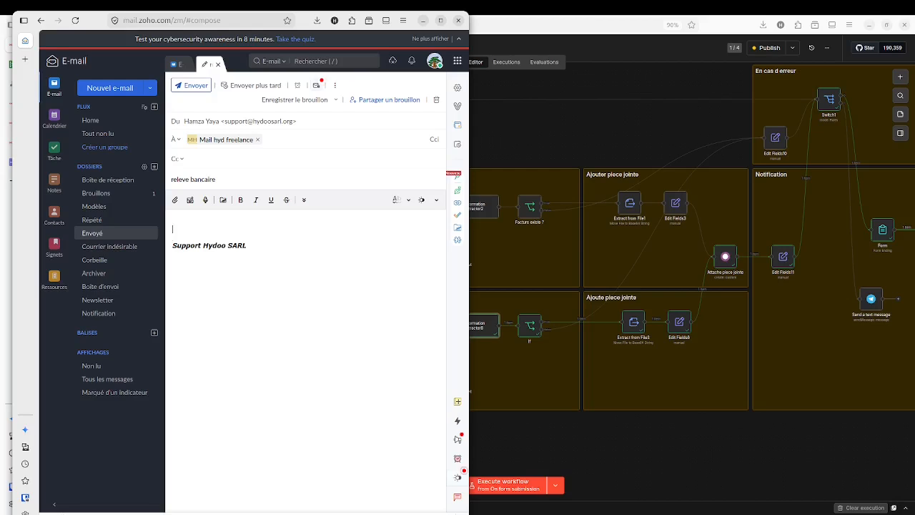
Step: Attach the bank statement PDF from the computer to the email
left_click(174, 203)
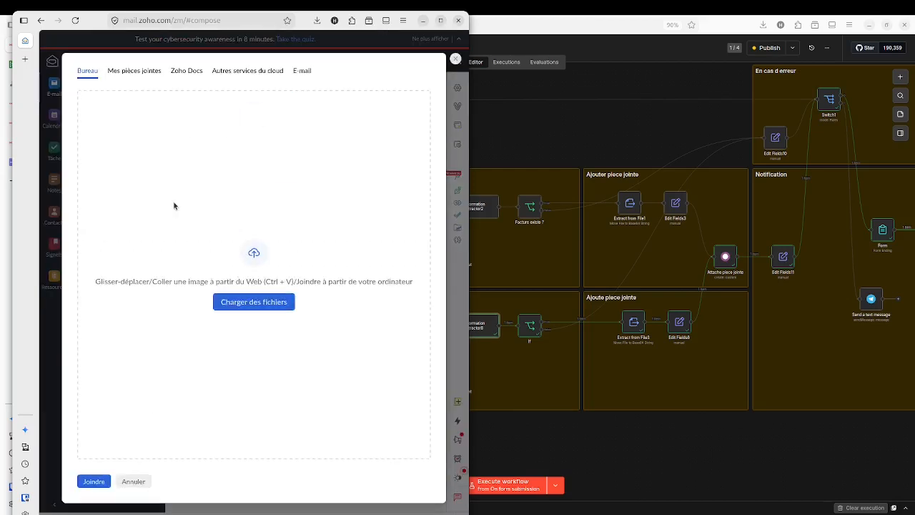
left_click(250, 306)
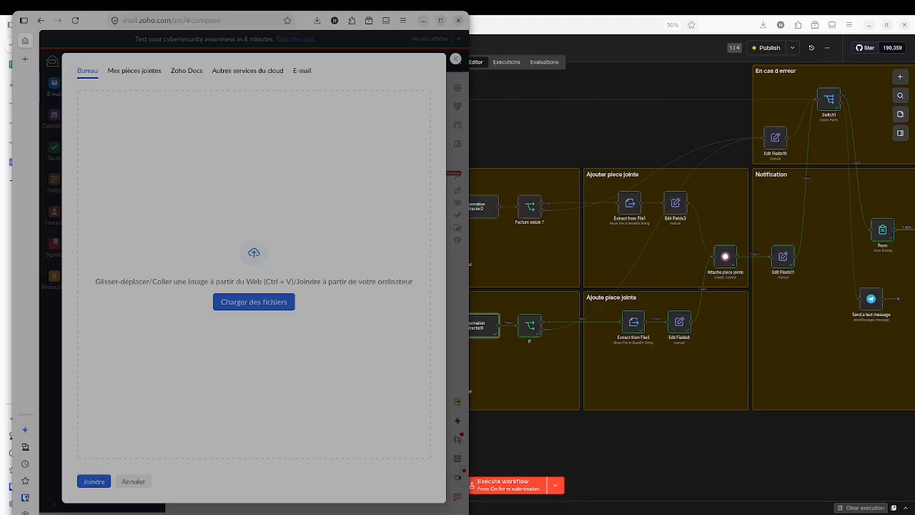
double_click(186, 287)
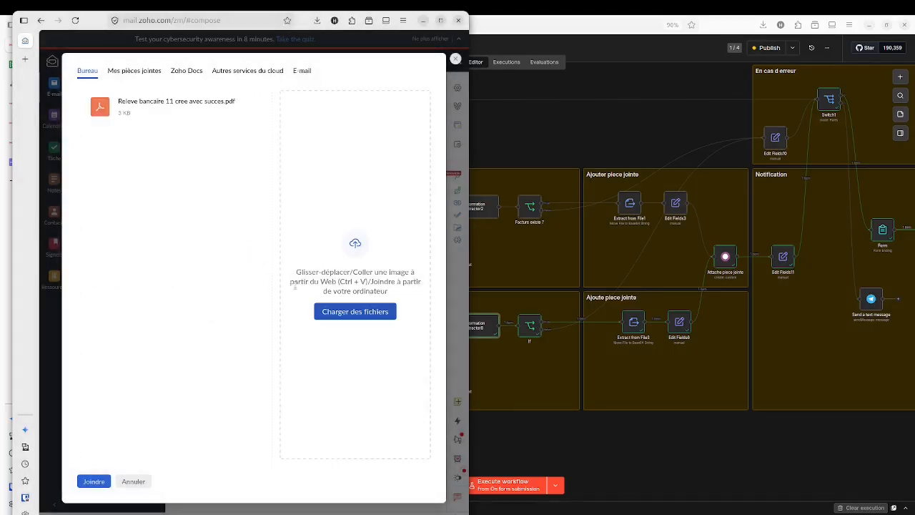
left_click(95, 481)
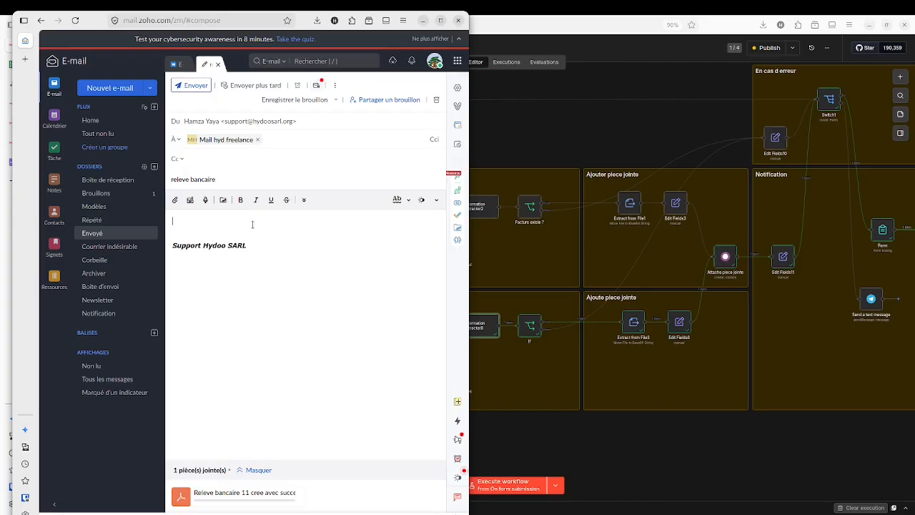
Step: Write 'nouveau releve bancaire' in the body and send the email
type("nouveau releve bancaire")
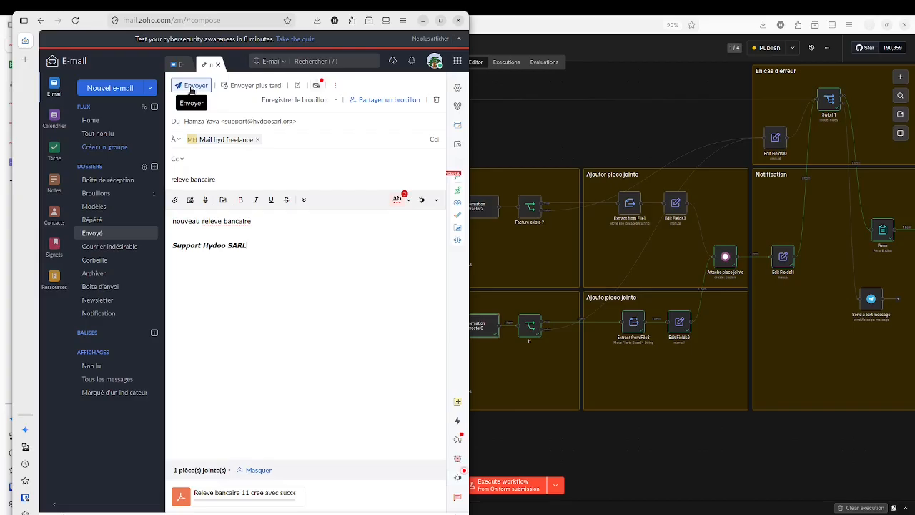
left_click(191, 88)
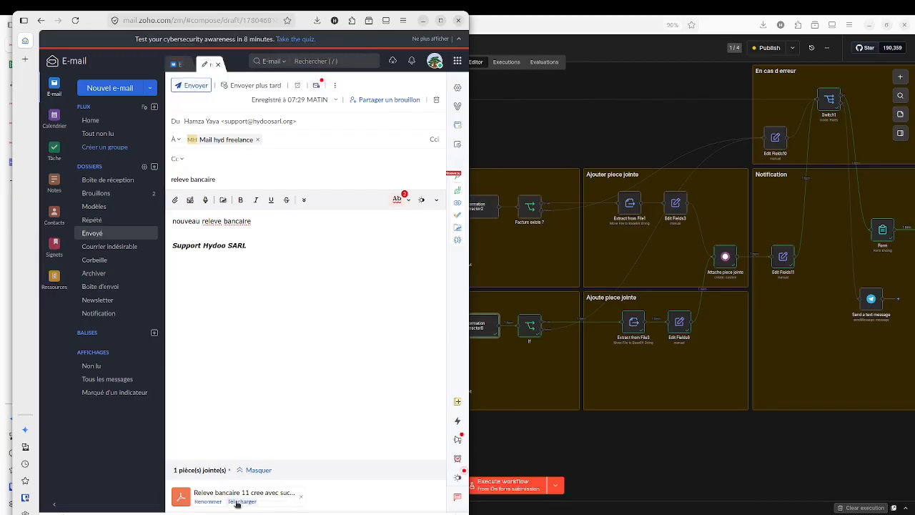
left_click(194, 85)
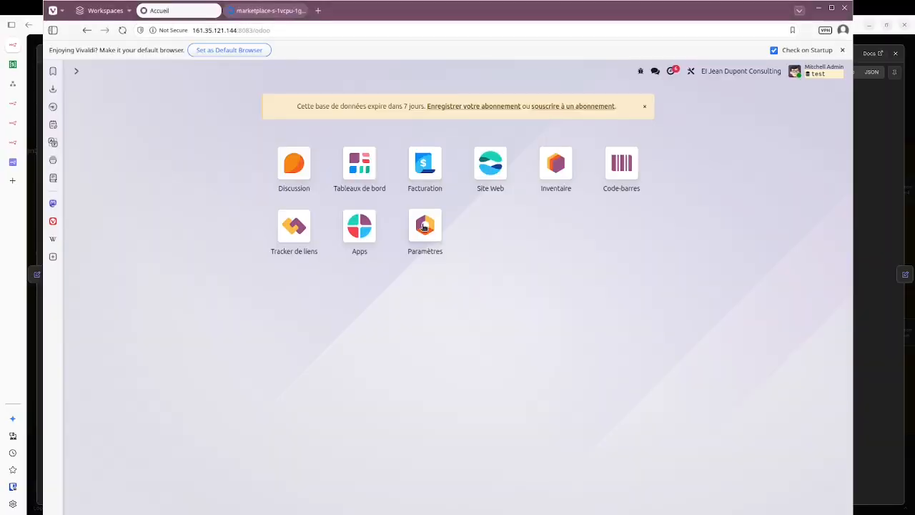
Step: From Facturation, open the Horizon BANQUE journal's HORIZON BANQUE statement beside its PDF
left_click(436, 163)
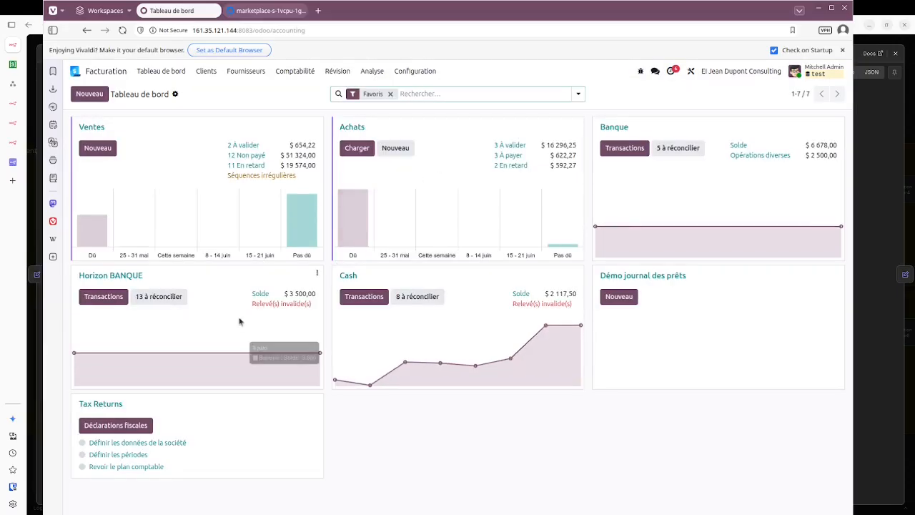
left_click(118, 279)
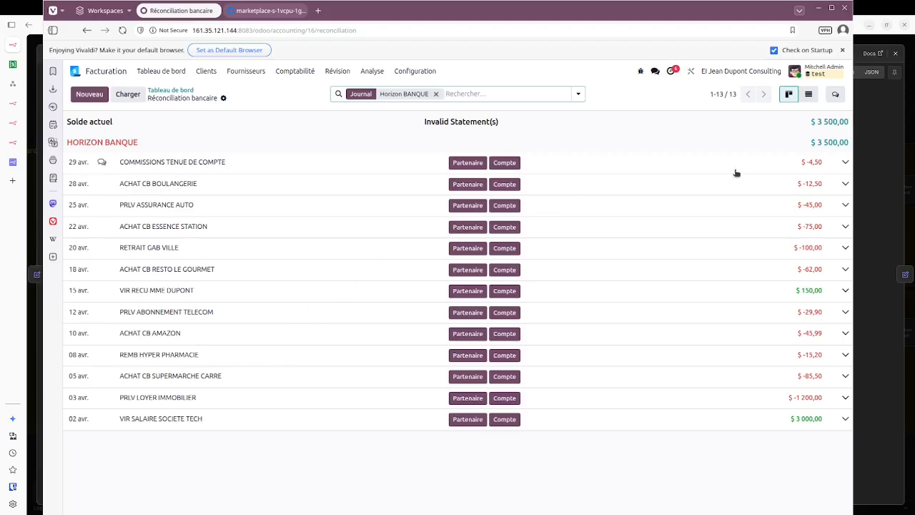
left_click(822, 143)
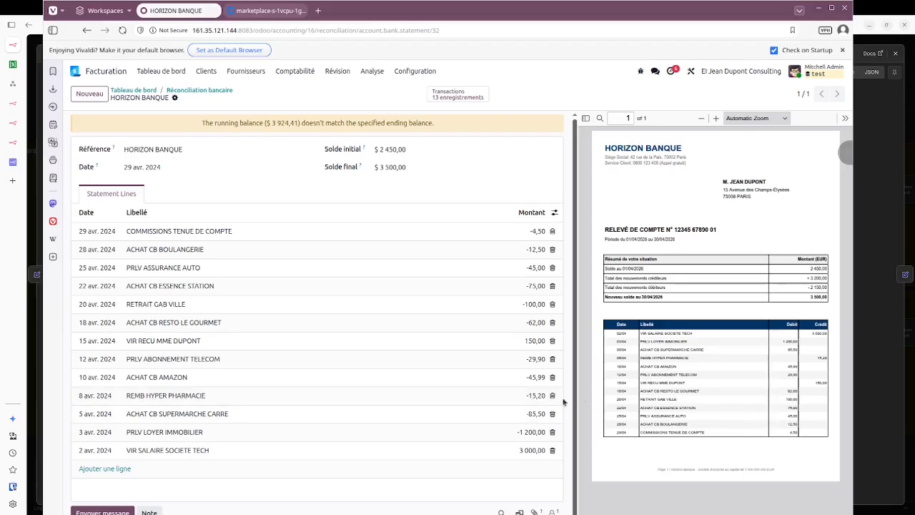
Step: Change REMB HYPER PHARMACIE from -15,20 to 15,20, save, and return to the dashboard
left_click(527, 400)
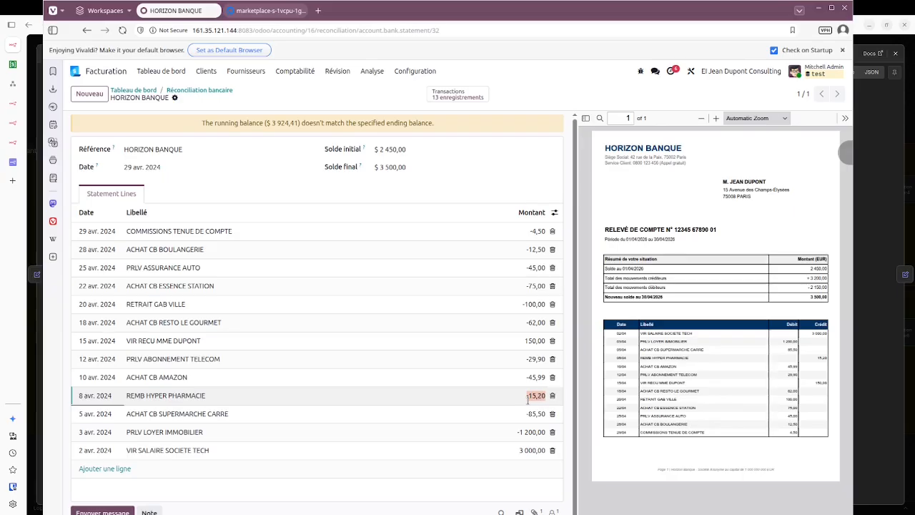
left_click(530, 397)
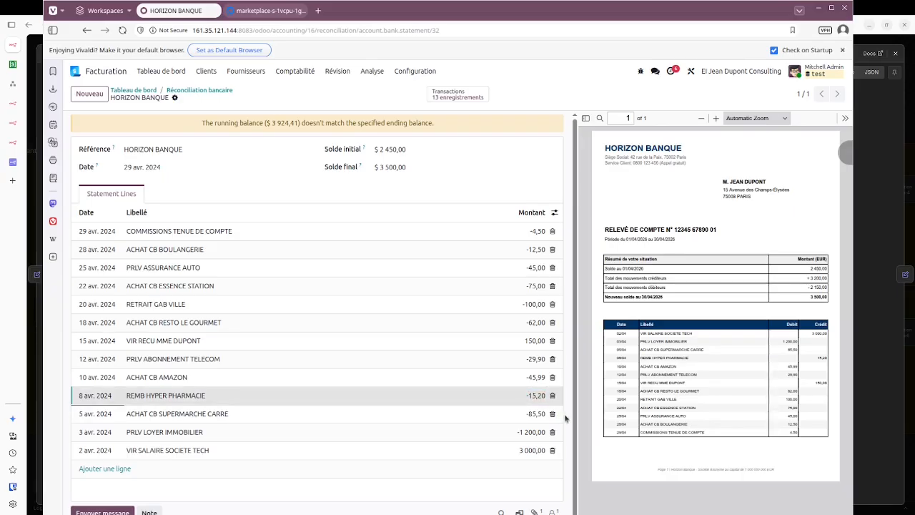
key("BackSpace")
left_click(238, 100)
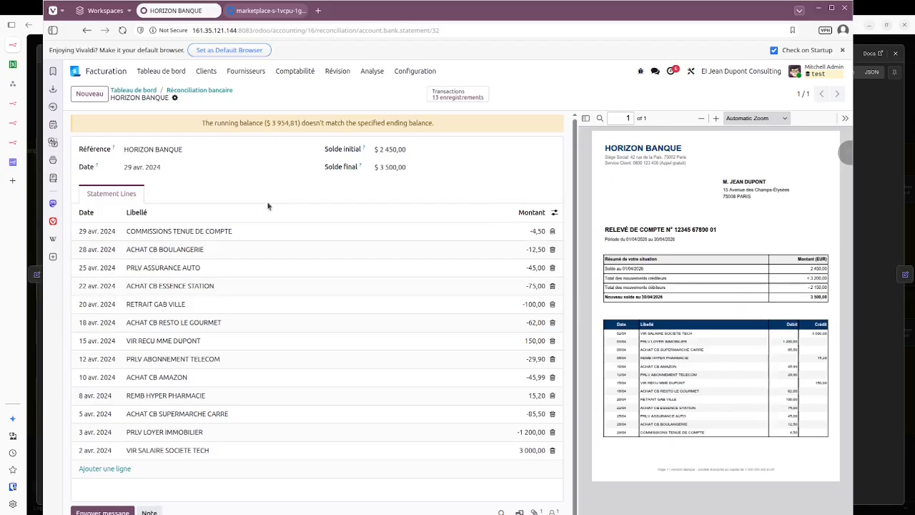
left_click(210, 94)
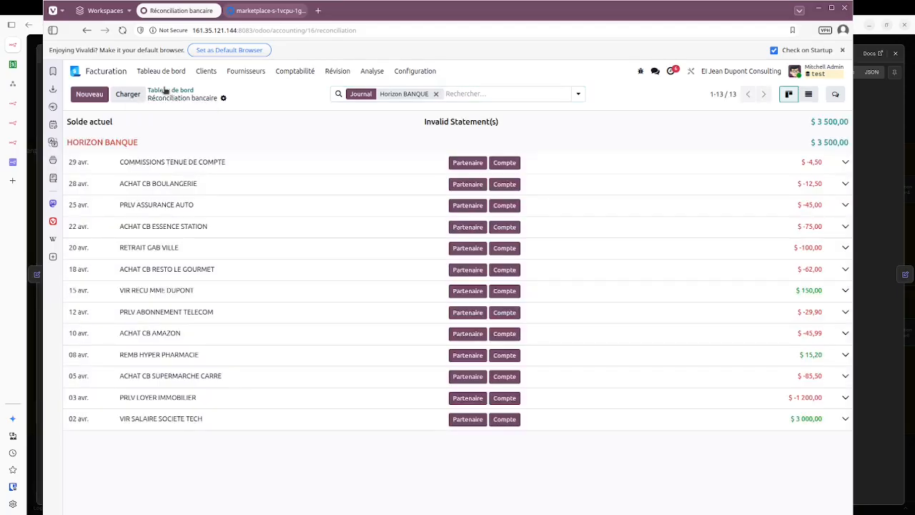
left_click(165, 91)
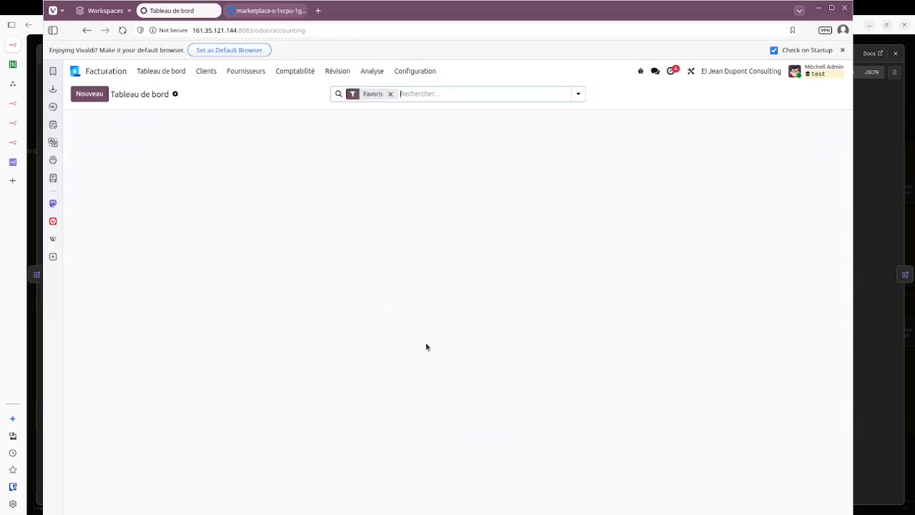
Step: Load the n8n Numerisez votre Document form and submit revenu 1.pdf through it
key("alt+Tab")
left_click(397, 24)
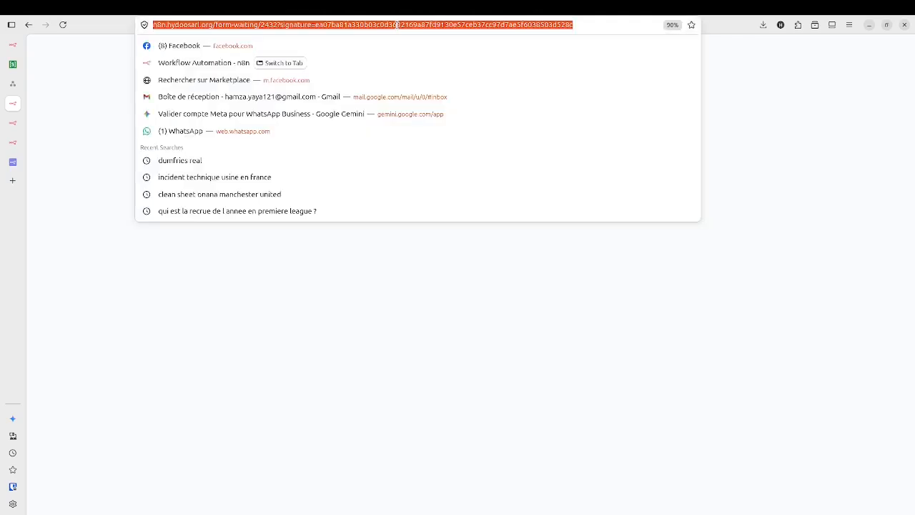
key("Return")
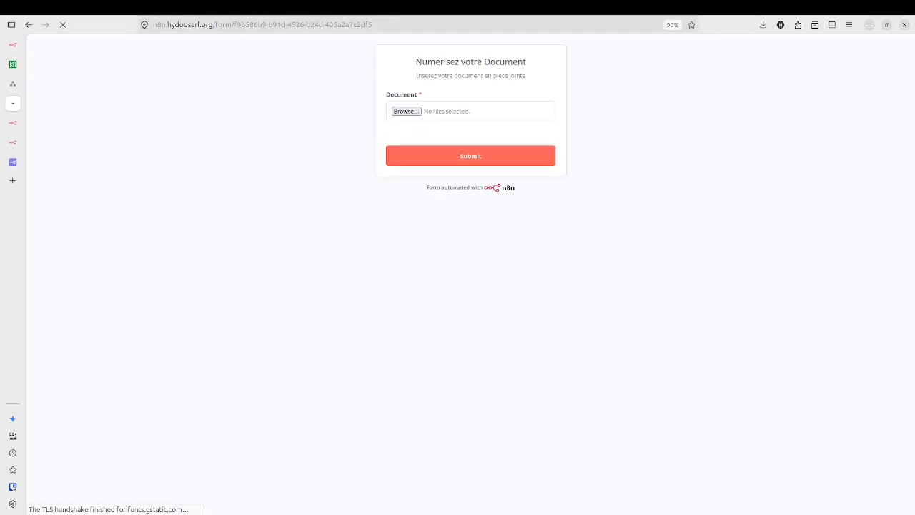
left_click(418, 112)
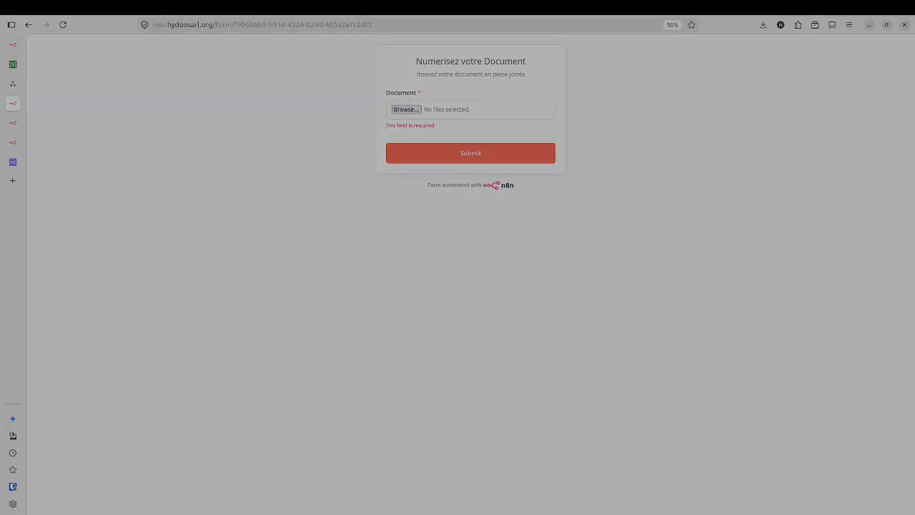
left_click(688, 124)
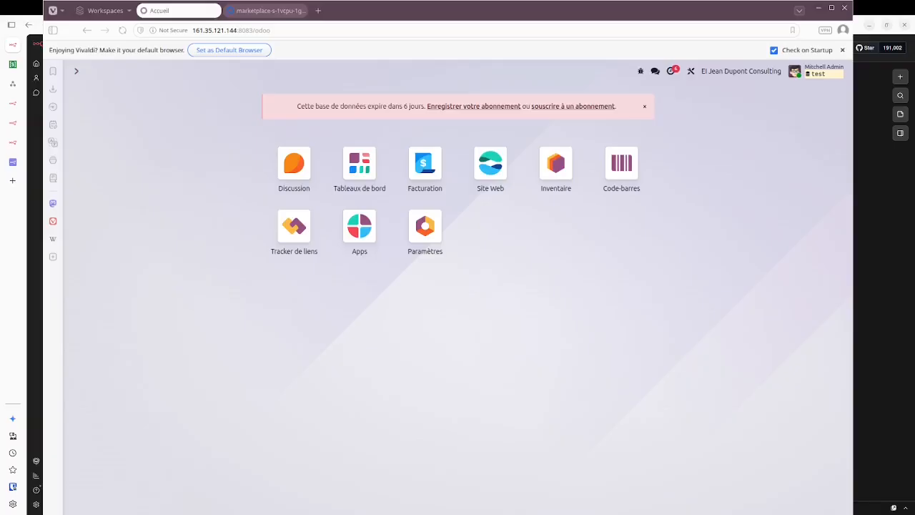
left_click(170, 253)
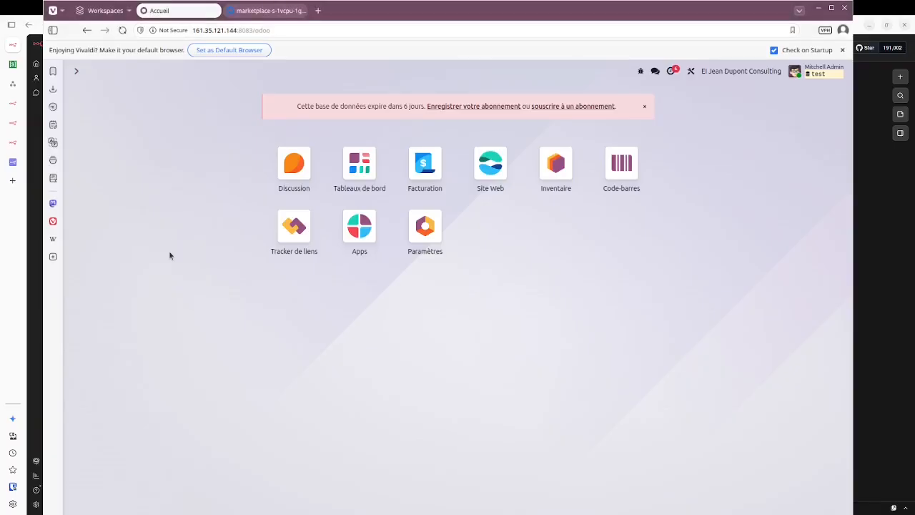
Step: In Facturation's Factures clients list, open SOCIETE TECH SAS invoice FAC/2026/00011
left_click(437, 175)
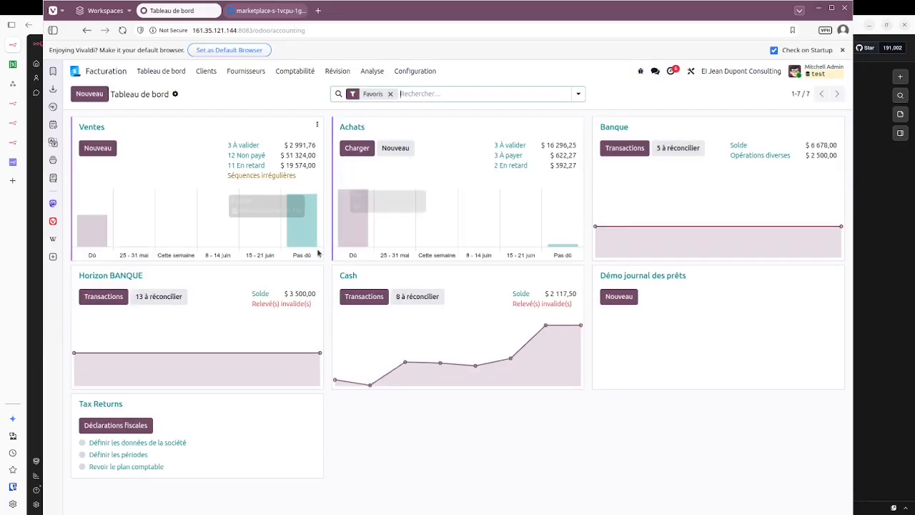
left_click(209, 72)
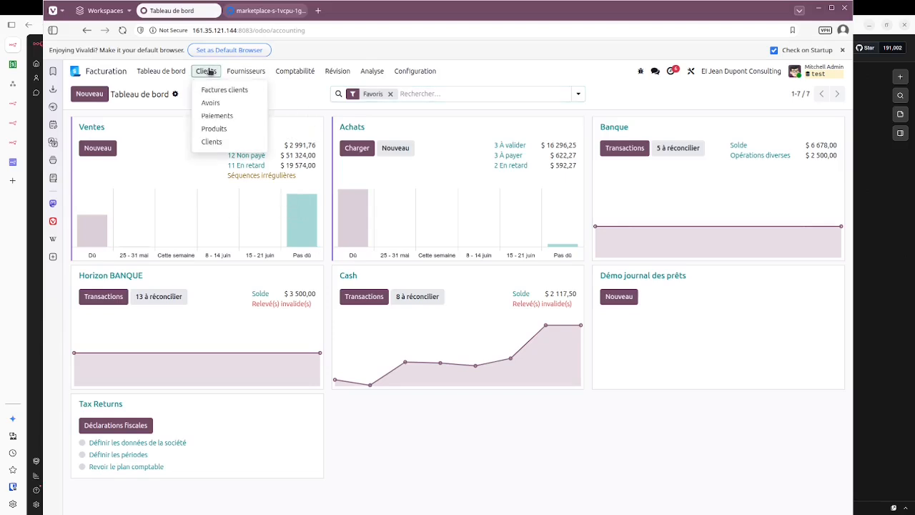
left_click(213, 90)
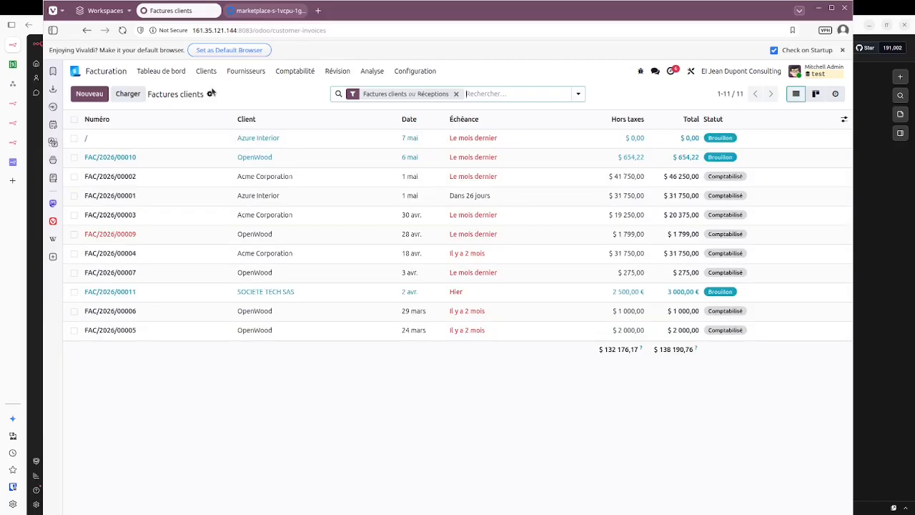
left_click(291, 300)
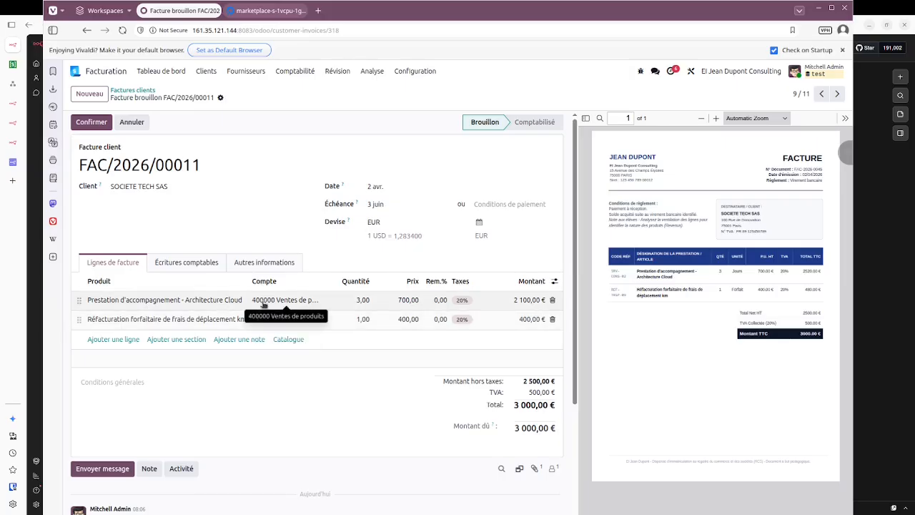
Step: Confirm FAC/2026/00011, pay 3 000,00 € via Horizon BANQUE dated 02/04/2026, and check payment PAY00012
left_click(88, 123)
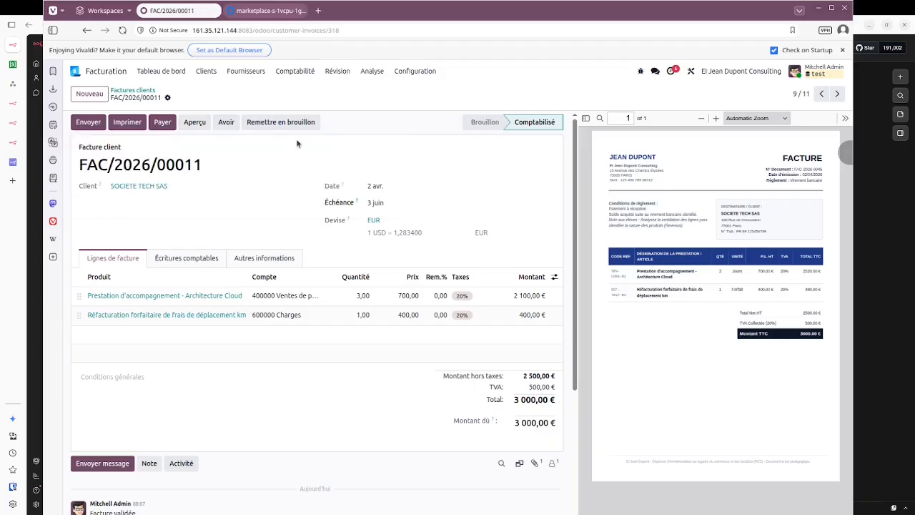
left_click(160, 123)
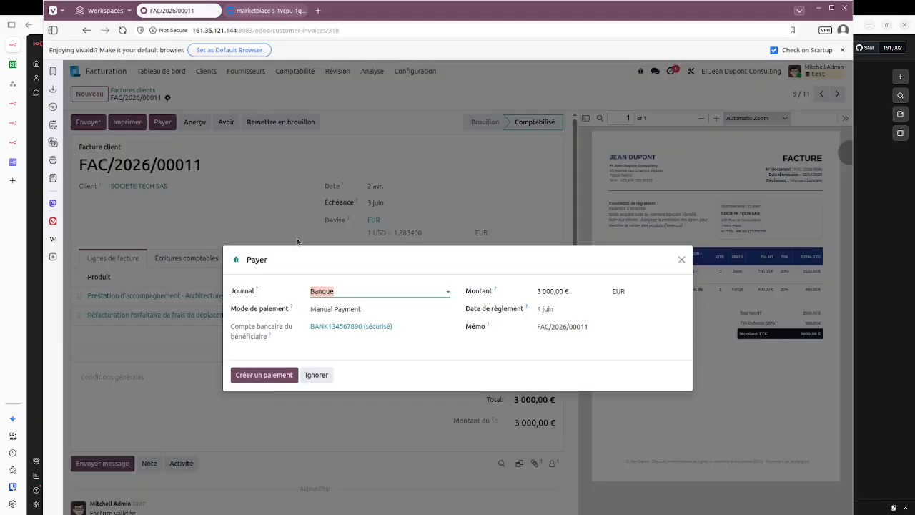
left_click(345, 295)
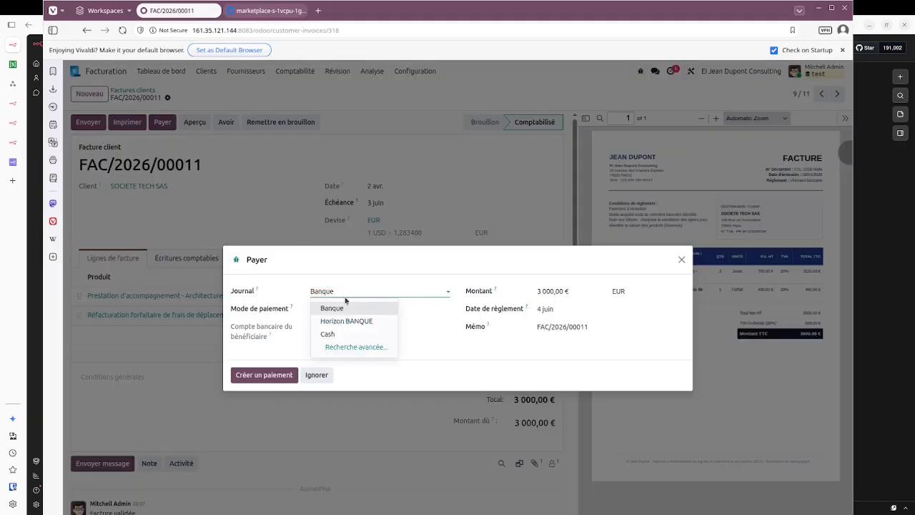
left_click(347, 321)
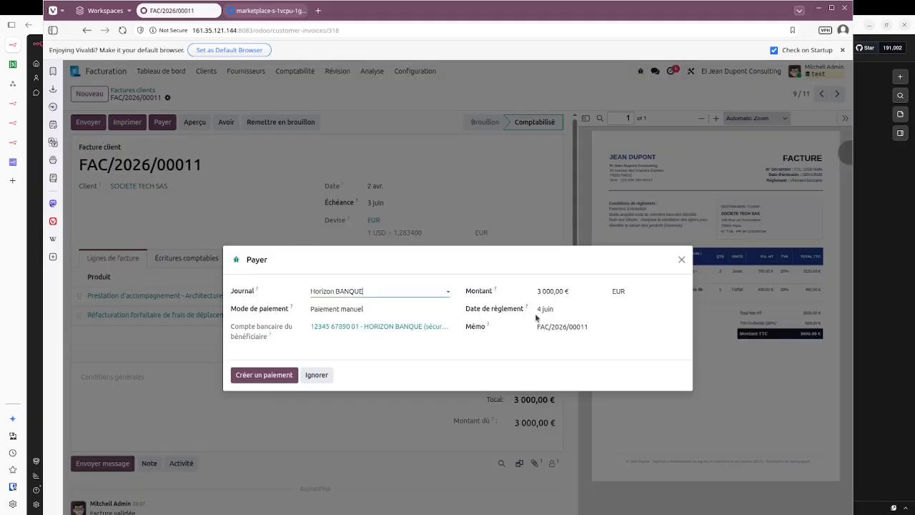
left_click(562, 308)
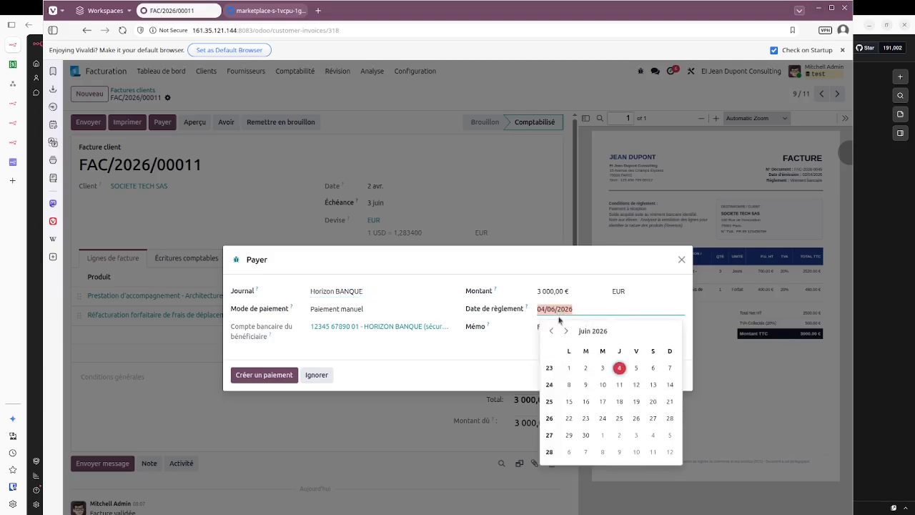
left_click(551, 331)
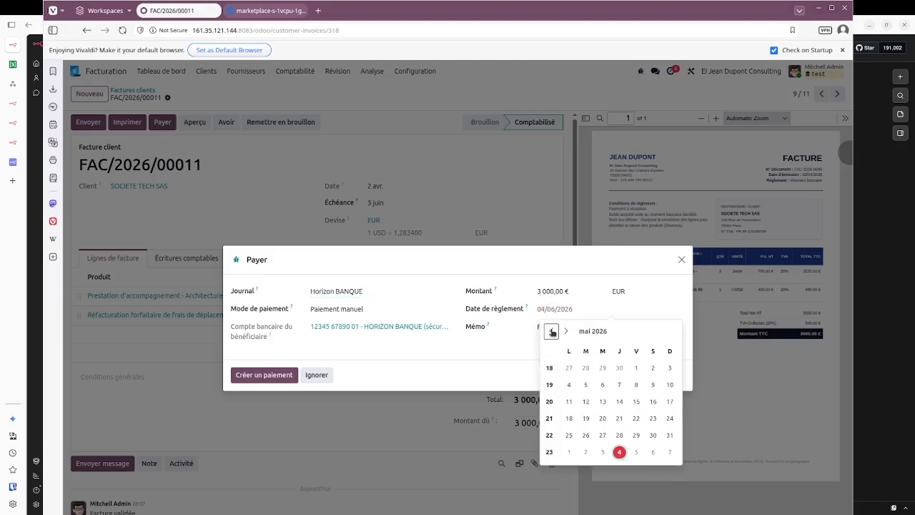
left_click(551, 331)
left_click(619, 368)
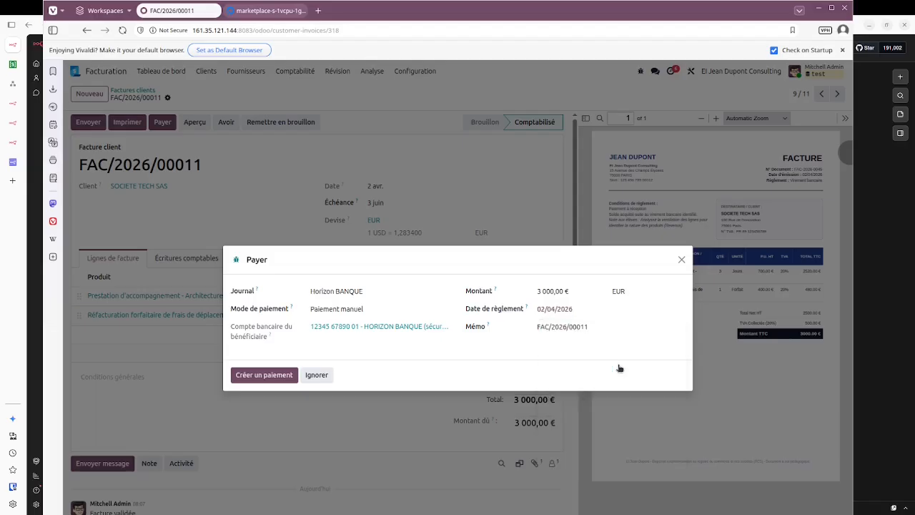
left_click(278, 376)
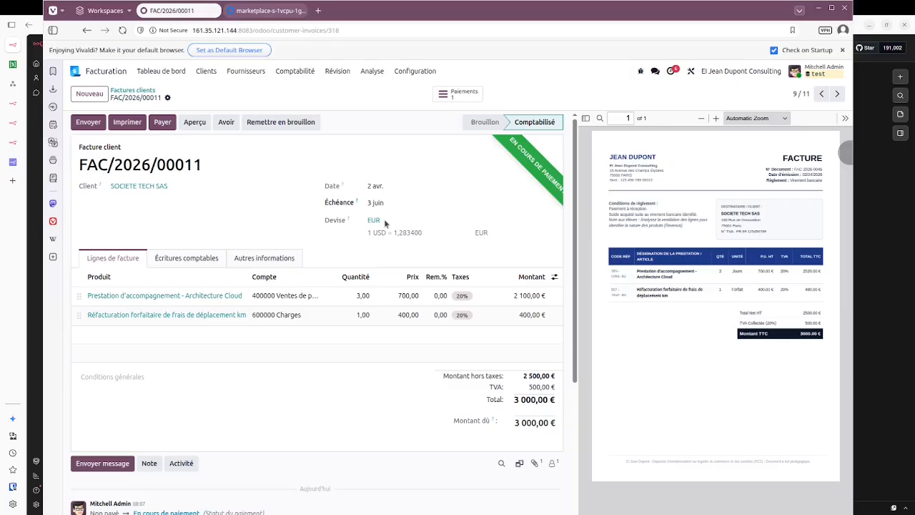
left_click(456, 98)
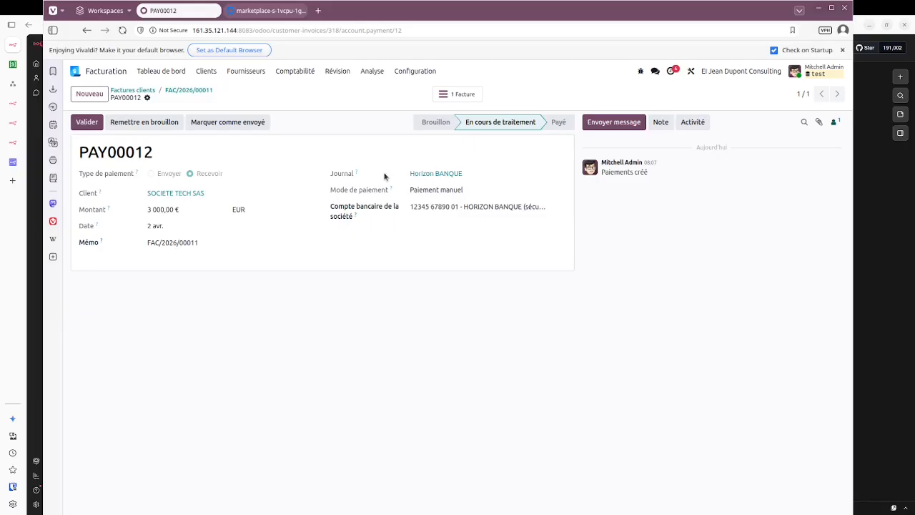
left_click(109, 73)
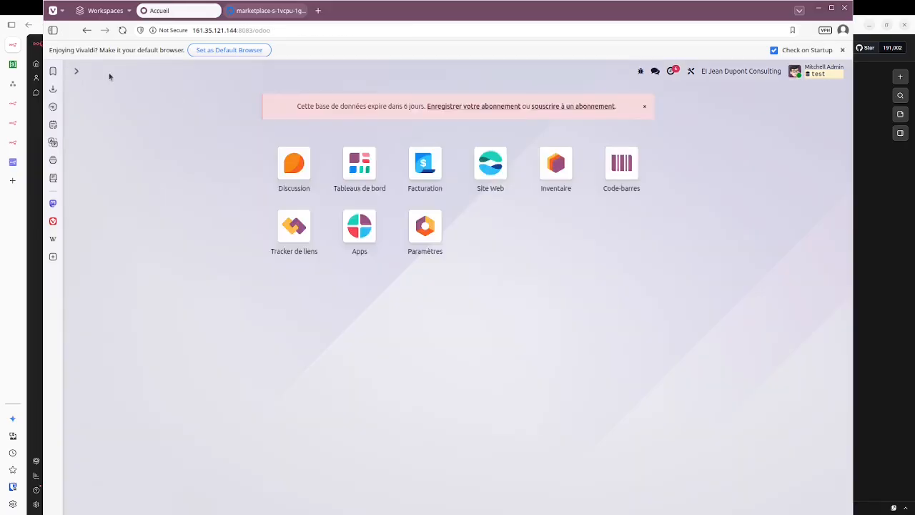
Step: Open Facturation and the Horizon BANQUE card's bank reconciliation with 13 unmatched lines
left_click(418, 178)
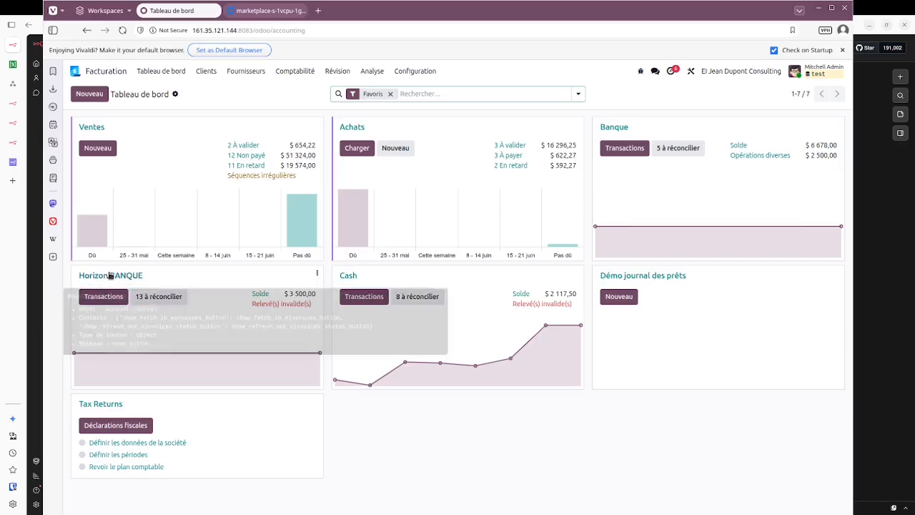
left_click(111, 276)
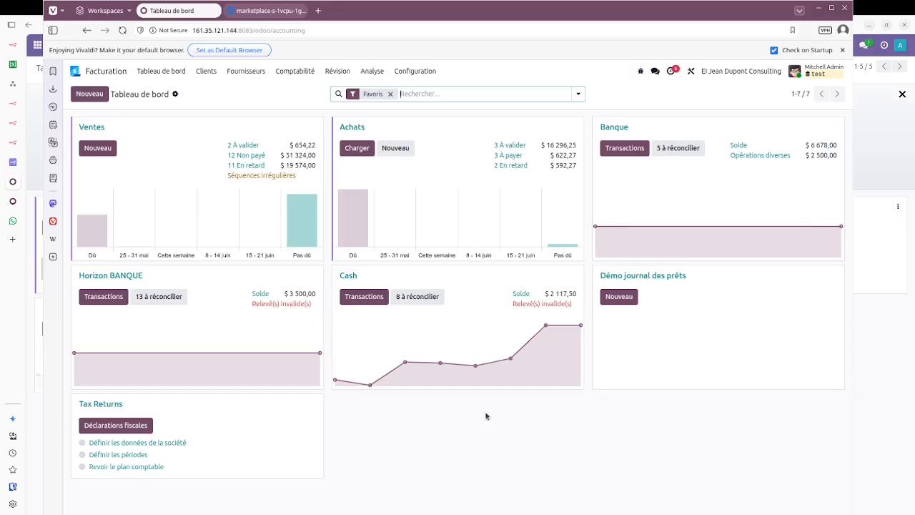
left_click(110, 276)
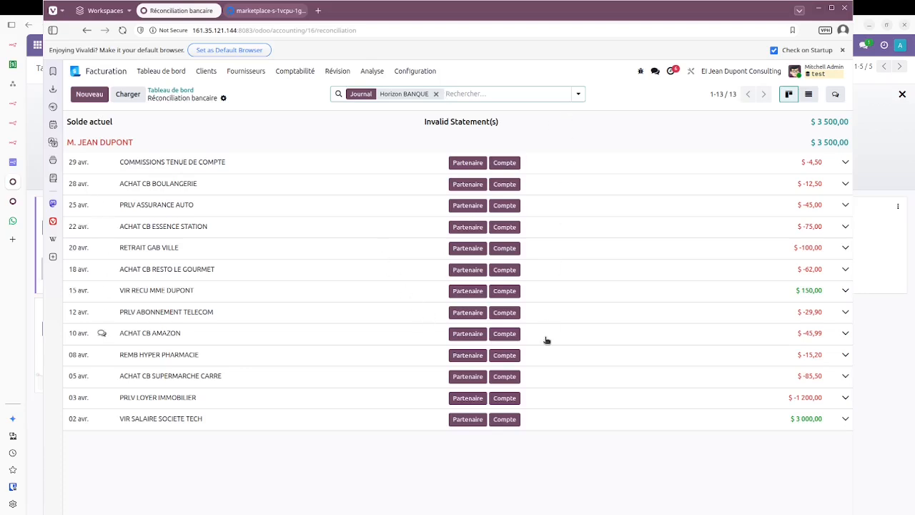
Step: Set SOCIETE TECH SAS as partner on the 02 avr. VIR SALAIRE SOCIETE TECH line
left_click(844, 420)
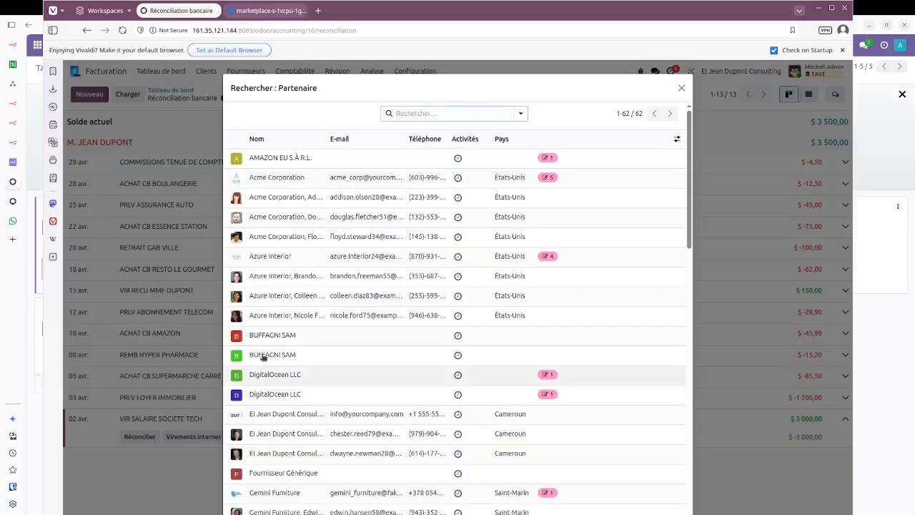
type("tech")
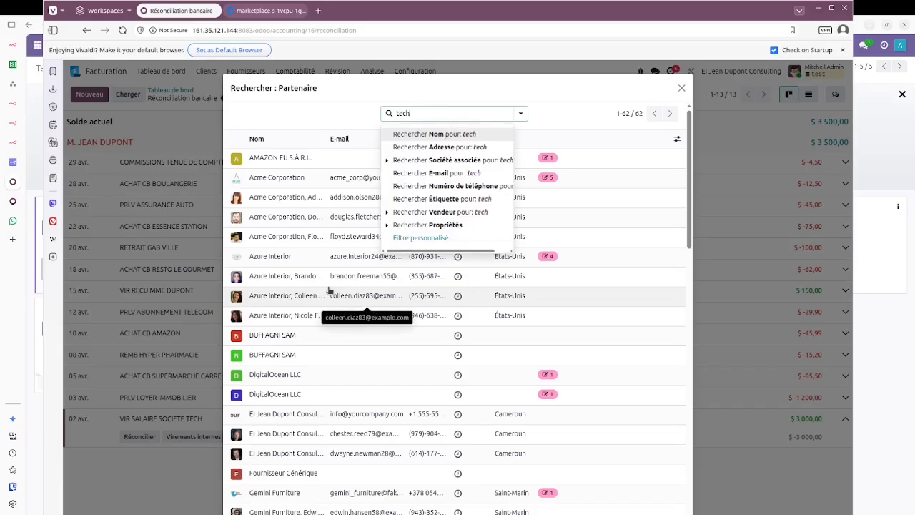
key("Return")
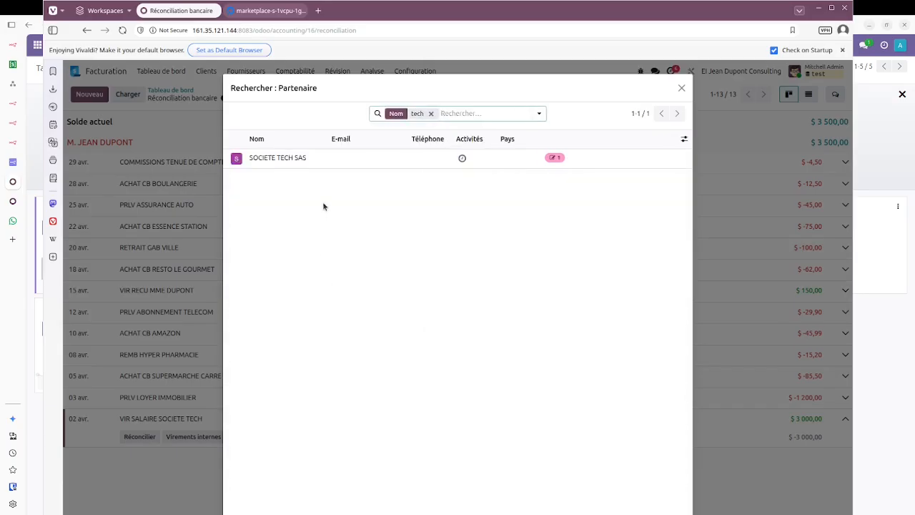
left_click(345, 160)
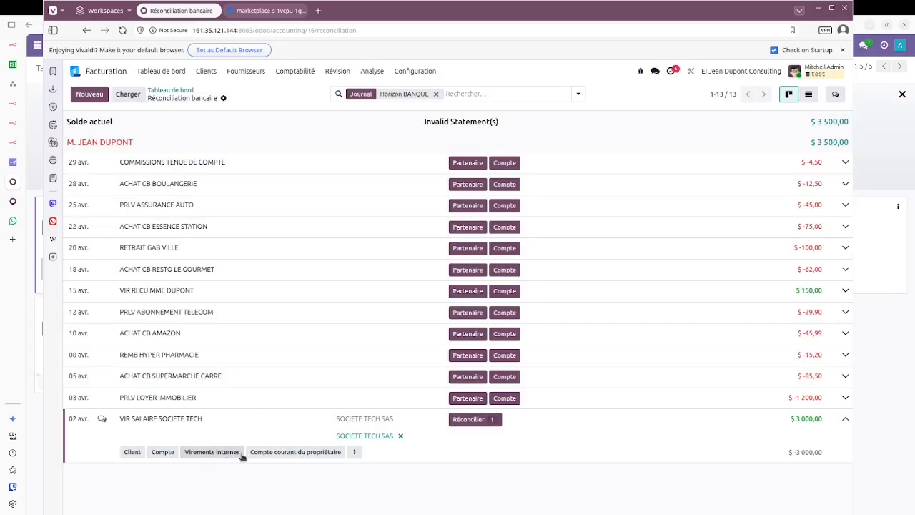
Step: Match the salary transfer line to invoice FAC/2026/00011 and validate the reconciliation
left_click(354, 453)
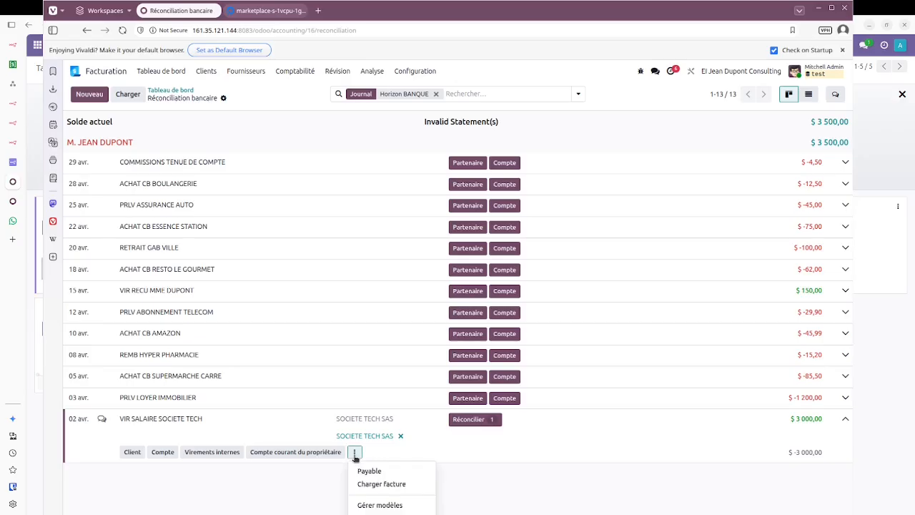
left_click(467, 459)
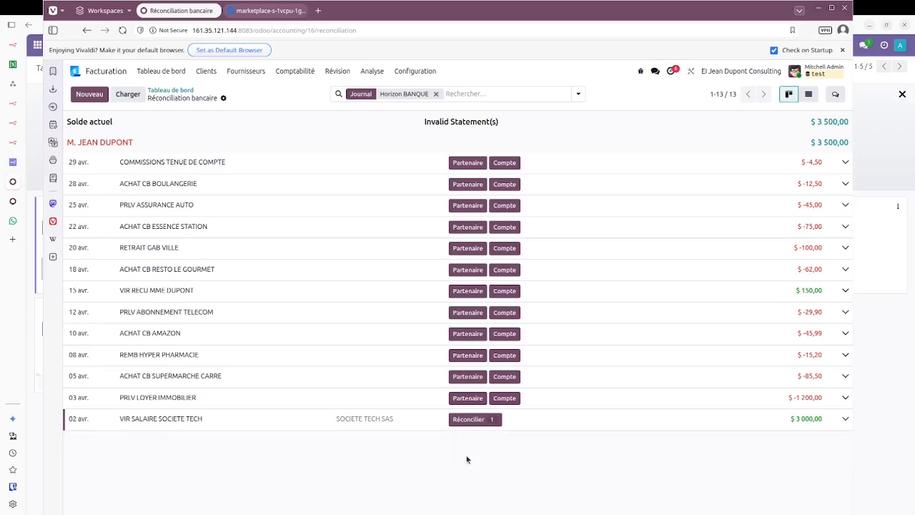
left_click(483, 423)
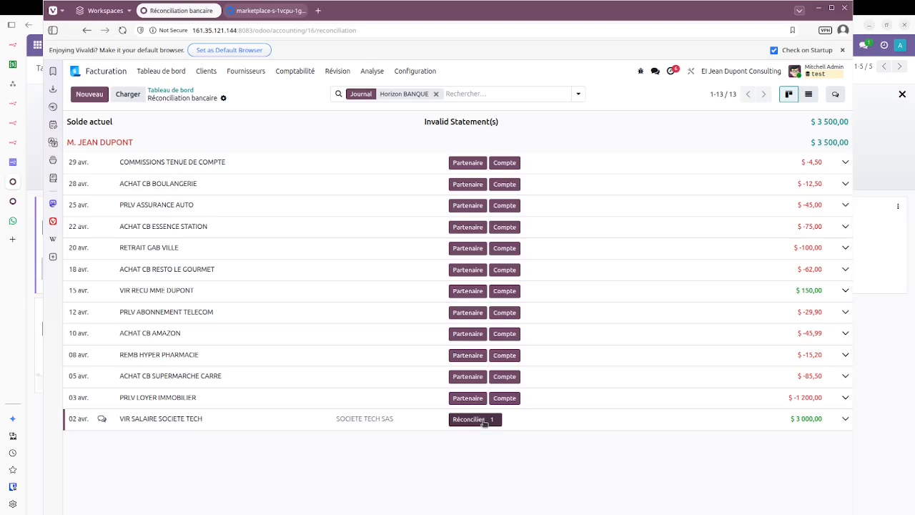
left_click(484, 423)
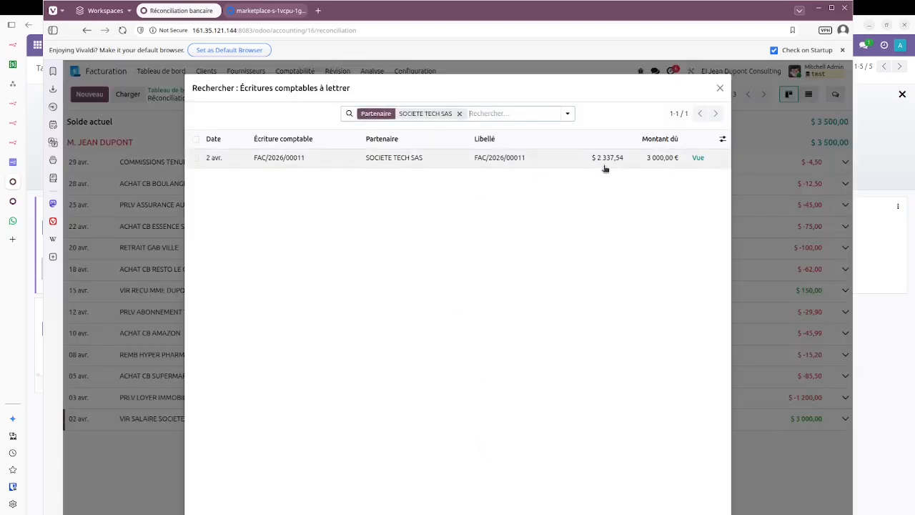
left_click(564, 165)
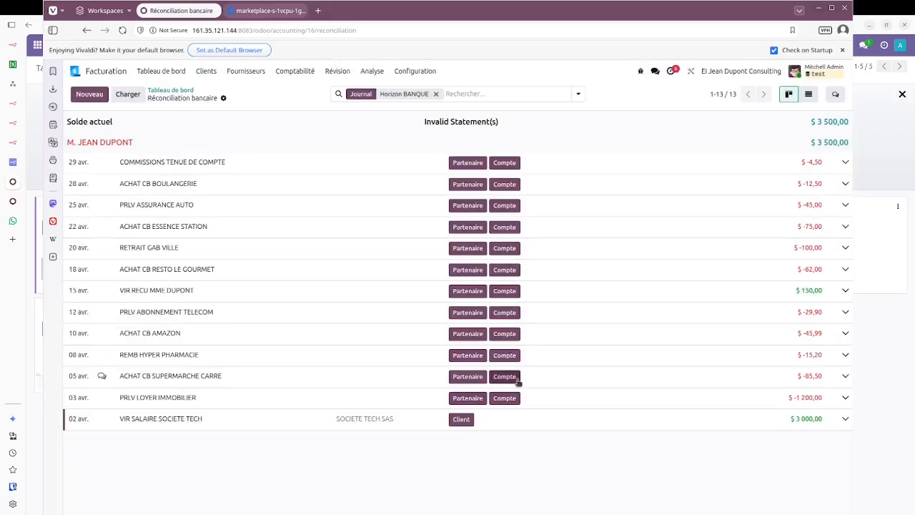
left_click(460, 420)
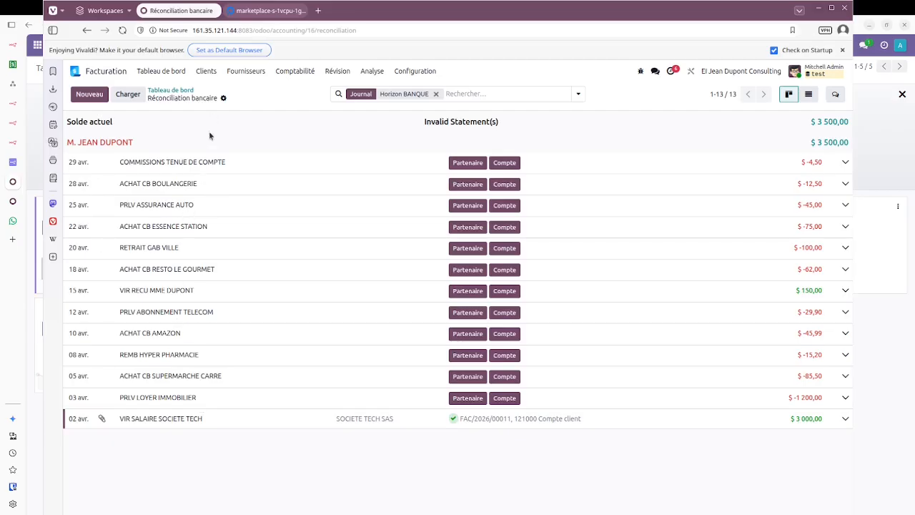
Step: Open invoice FAC/2026/00011 from Factures clients to confirm it is now paid
left_click(208, 73)
left_click(220, 92)
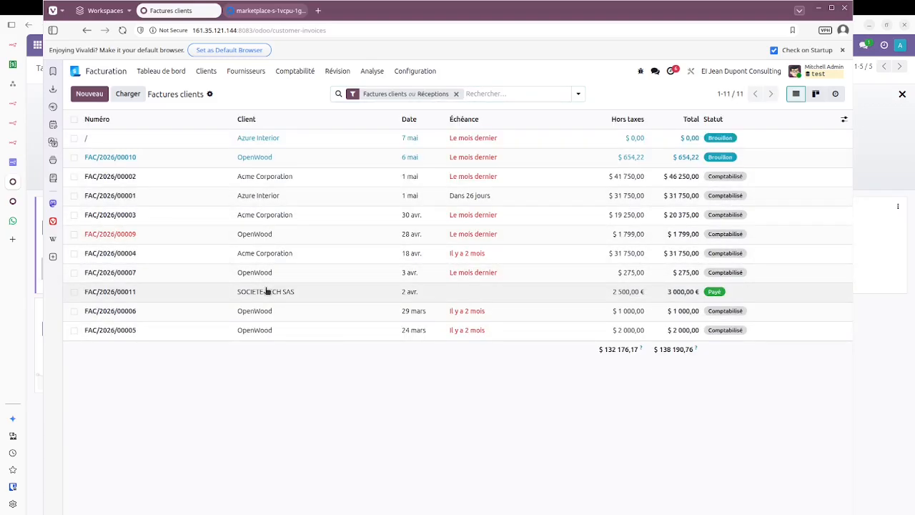
left_click(266, 291)
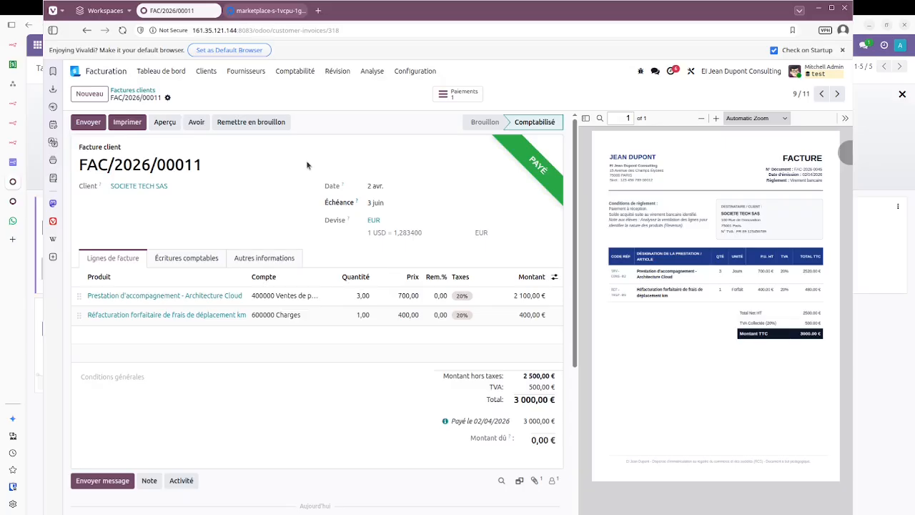
Step: Look over the Factures fournisseurs list, then go back to the Facturation dashboard
left_click(240, 71)
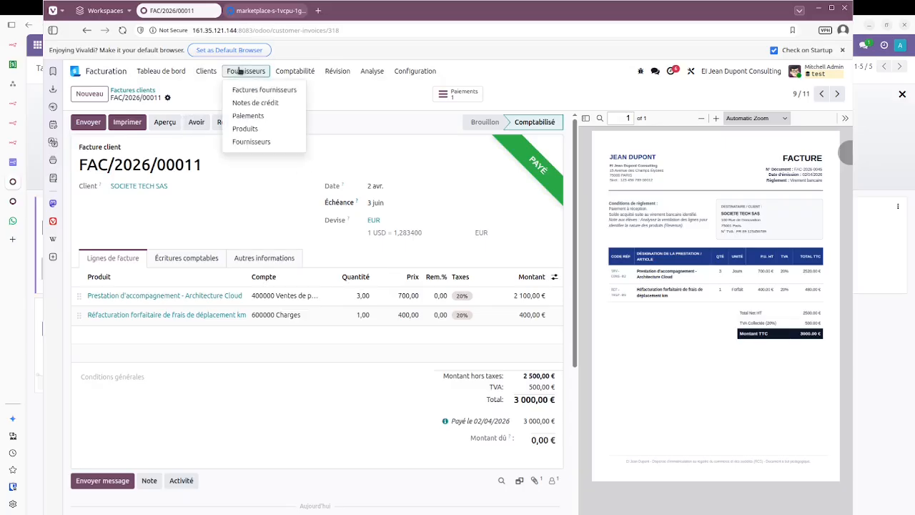
left_click(243, 91)
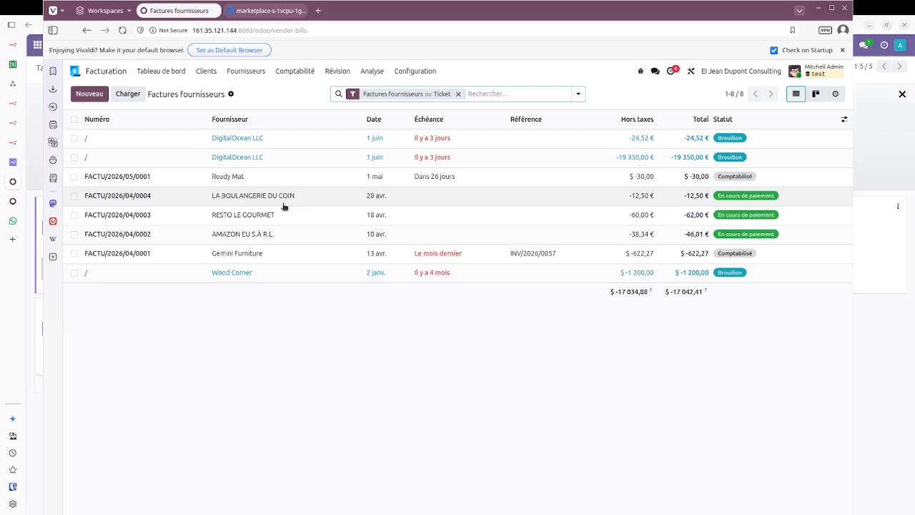
left_click(152, 74)
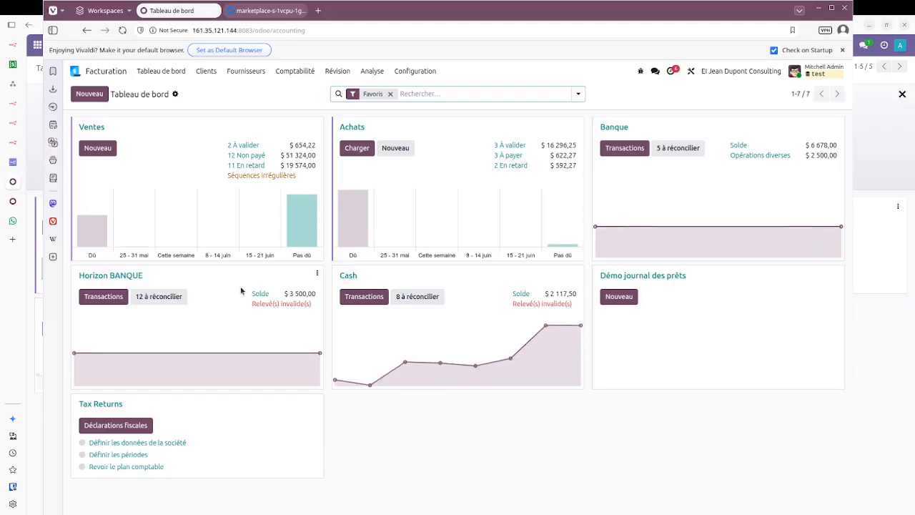
Step: In Horizon BANQUE reconciliation, set LA BOULANGERIE DU COIN as partner of the 28 avr. line
left_click(113, 276)
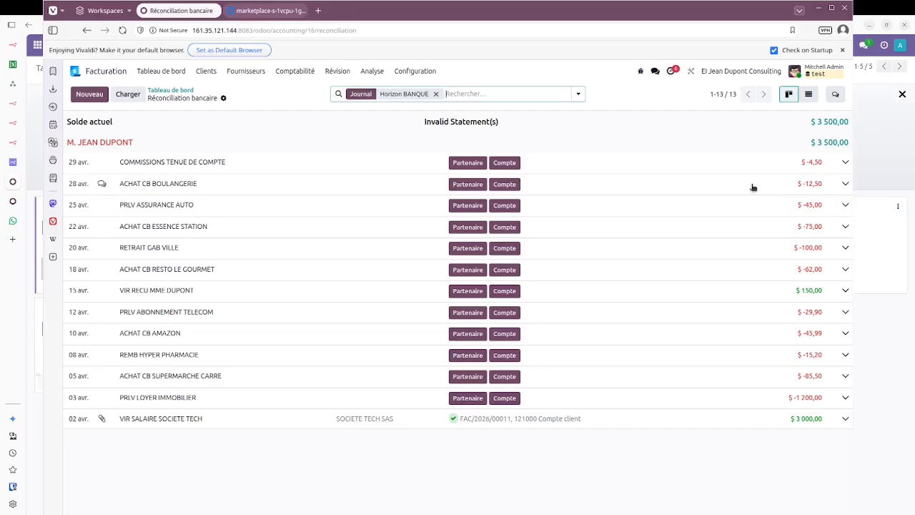
left_click(468, 185)
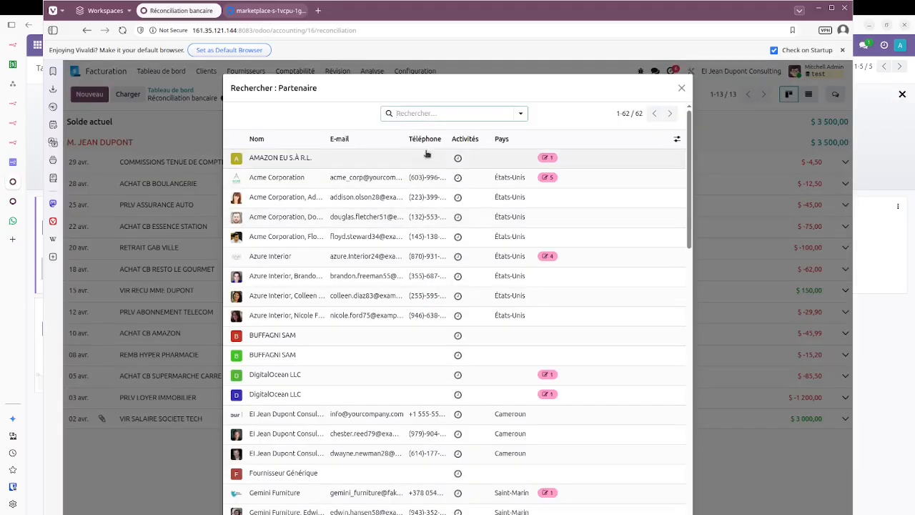
type("bou")
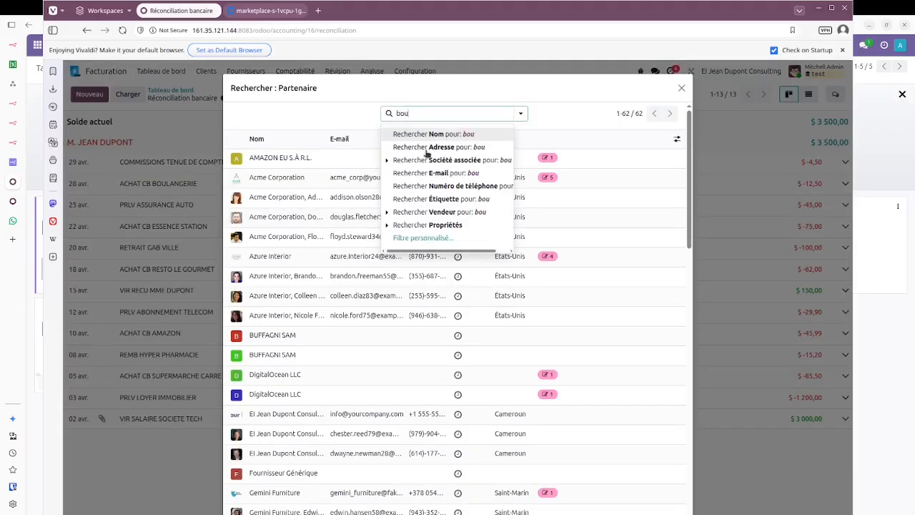
type("la")
key("Return")
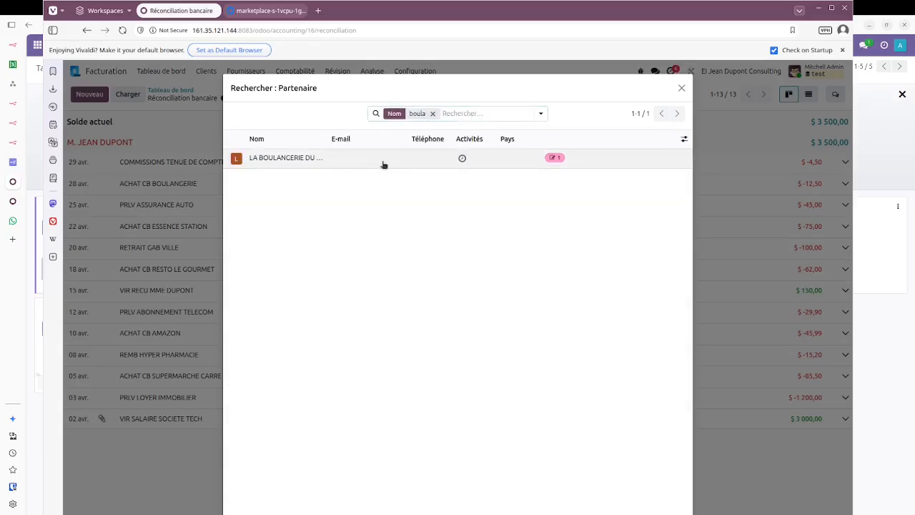
left_click(382, 164)
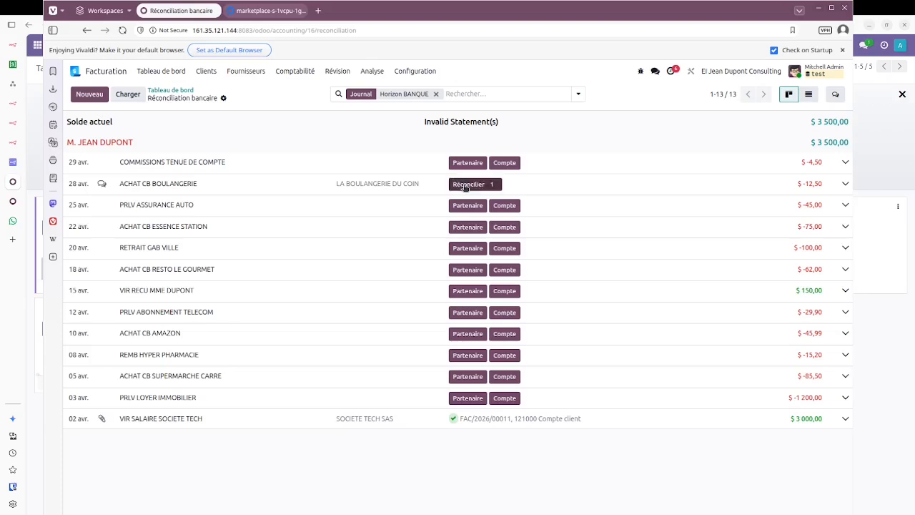
Step: Match the 28 avr. bakery line to bill FACTU/2026/04/0004 on account 211000
left_click(465, 185)
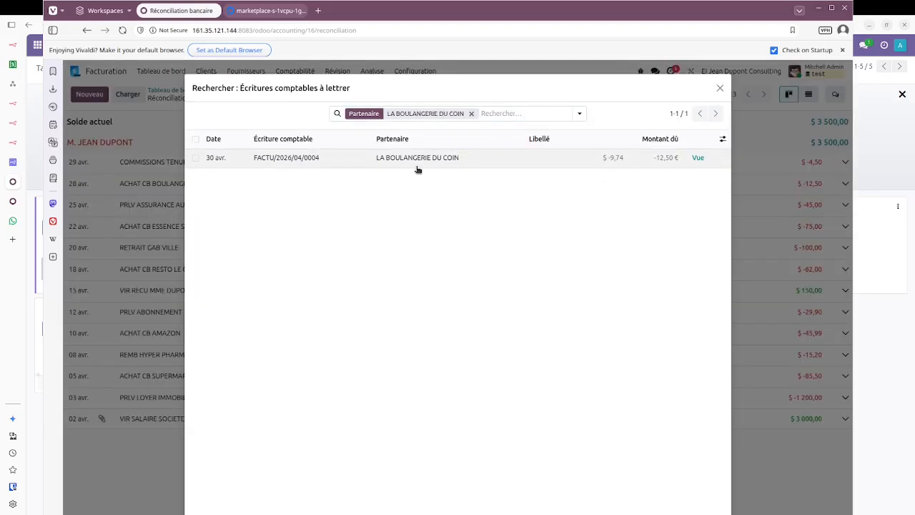
left_click(418, 169)
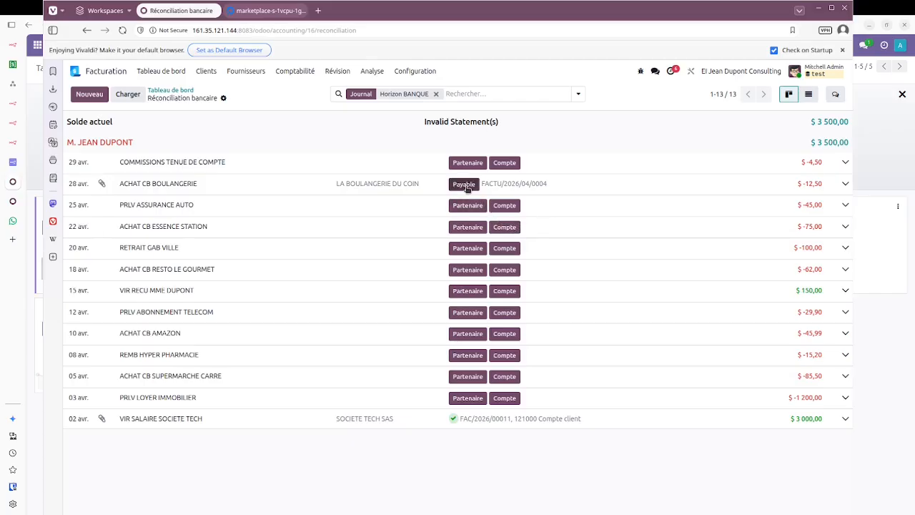
left_click(464, 185)
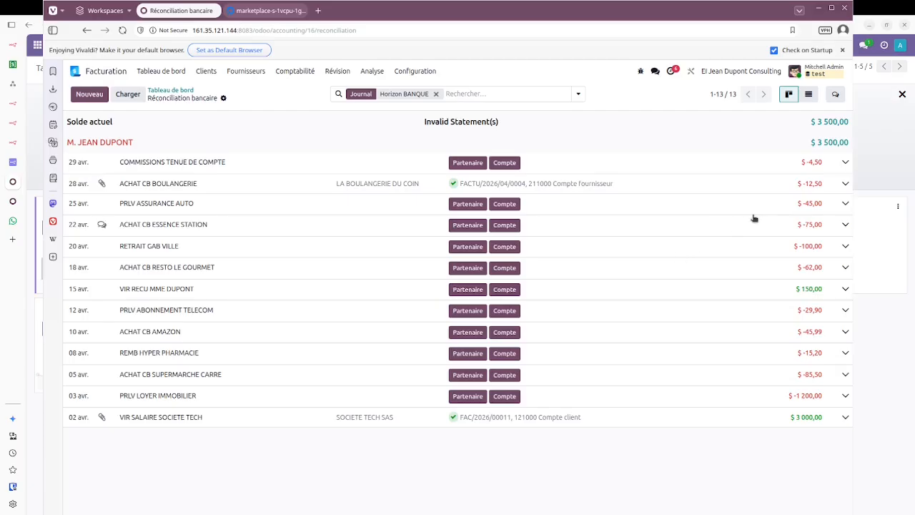
Step: Set RESTO LE GOURMET as partner of the 18 avr. restaurant bank line, searching 'rest'
left_click(842, 205)
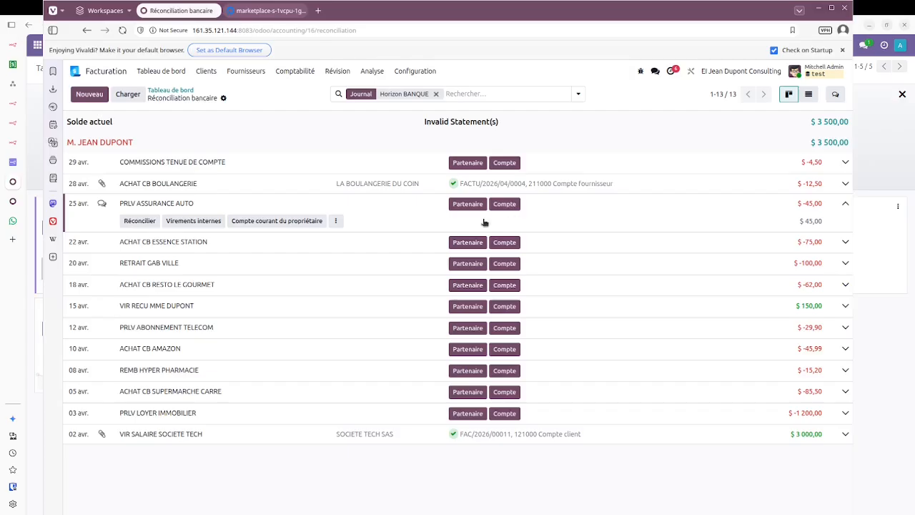
left_click(599, 204)
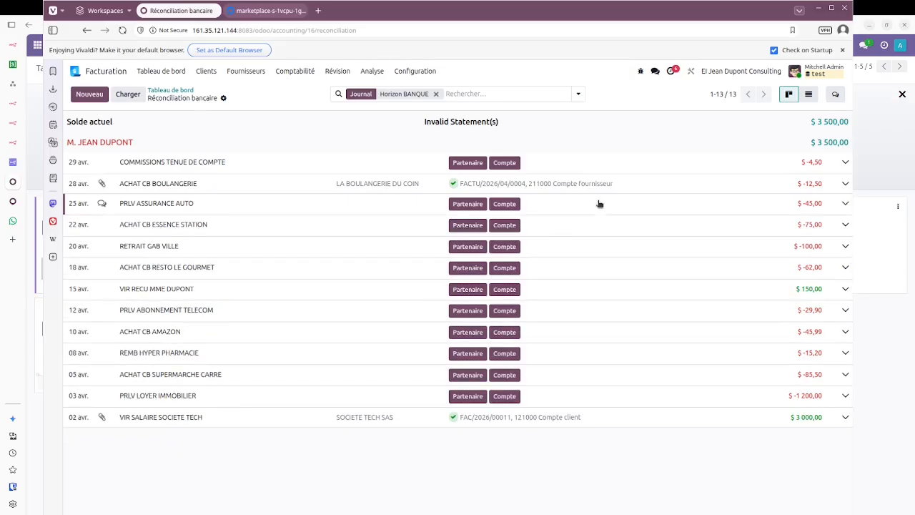
left_click(613, 268)
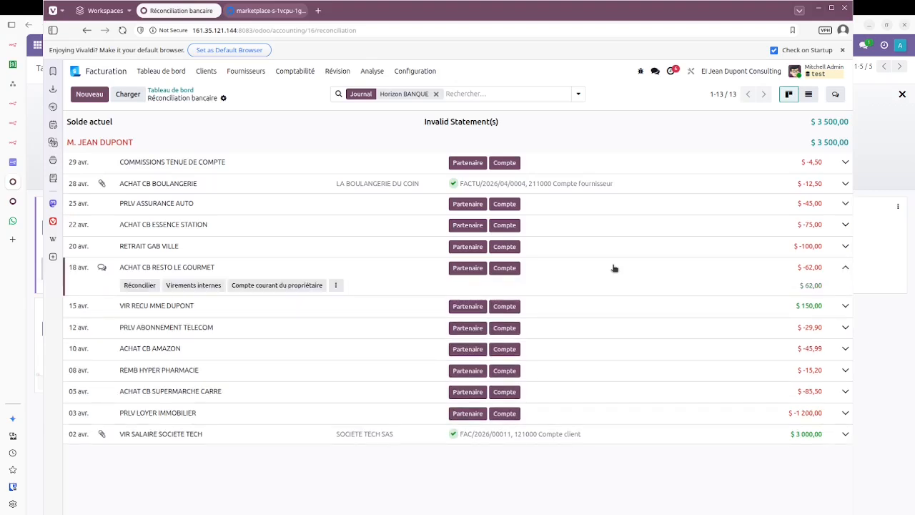
left_click(468, 269)
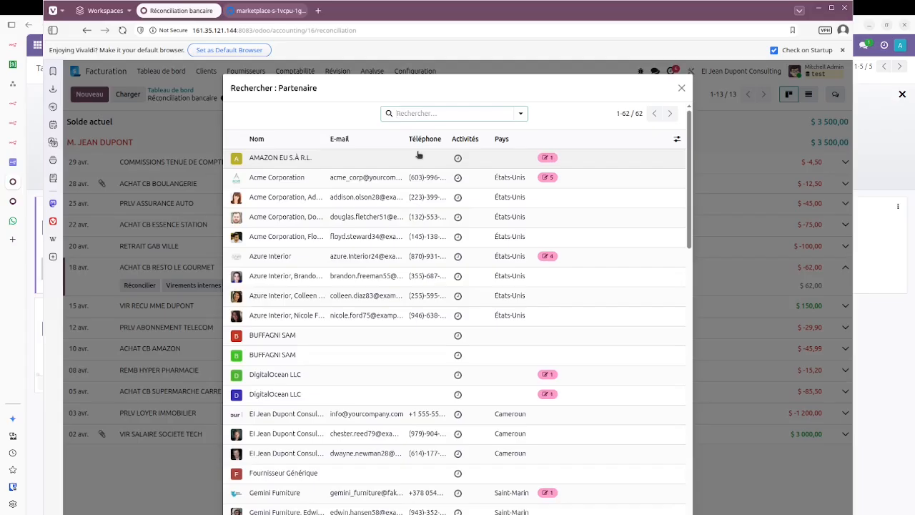
type("re")
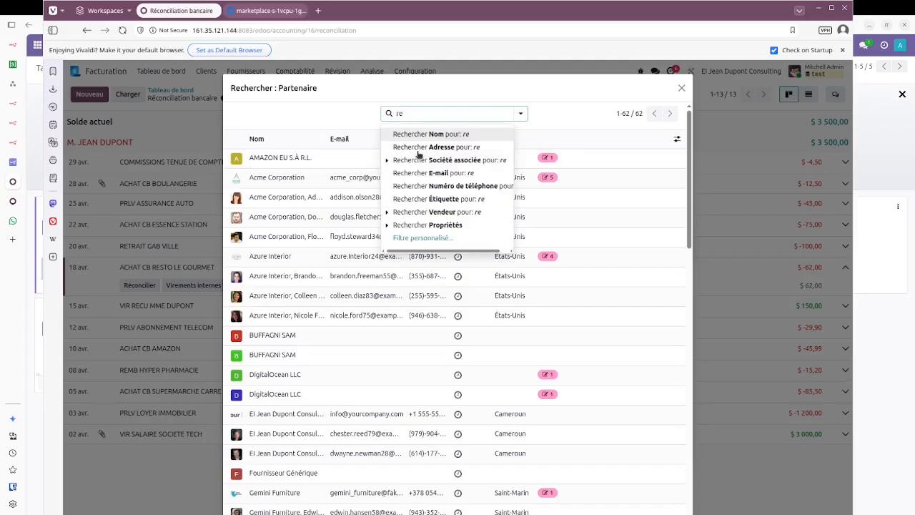
type("sto")
key("Return")
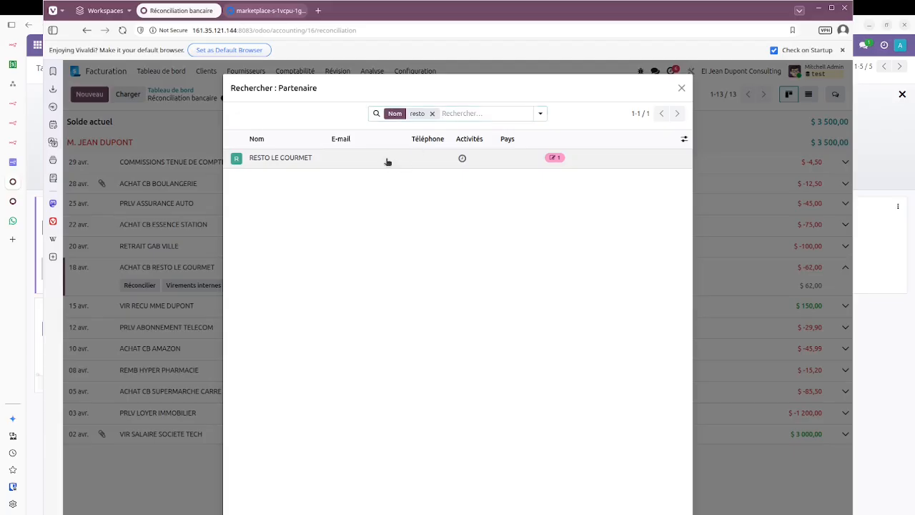
left_click(387, 162)
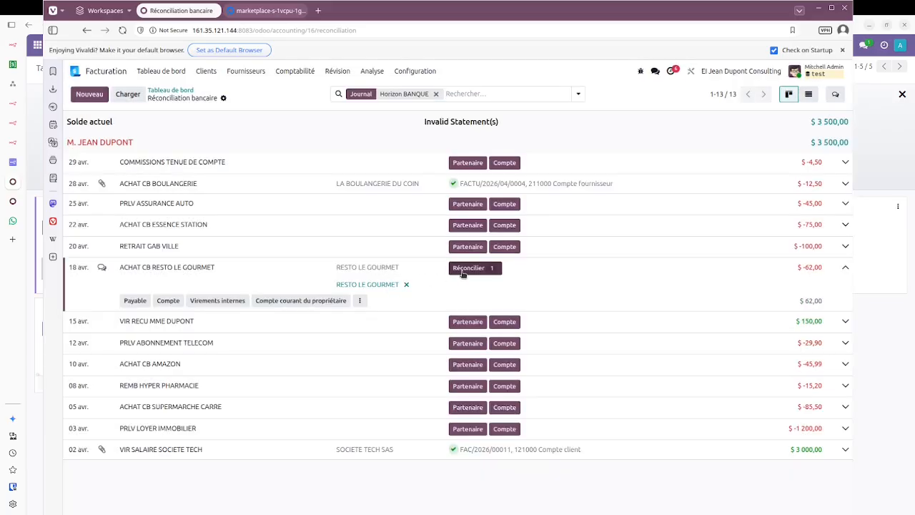
Step: Try matching FACTU/2026/04/0003, then delete the matched entries and leave the line unreconciled
left_click(471, 267)
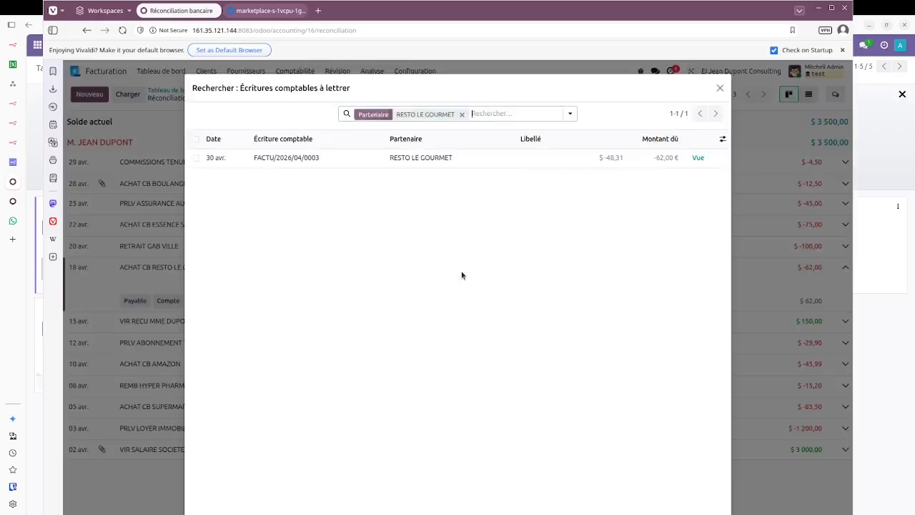
left_click(401, 159)
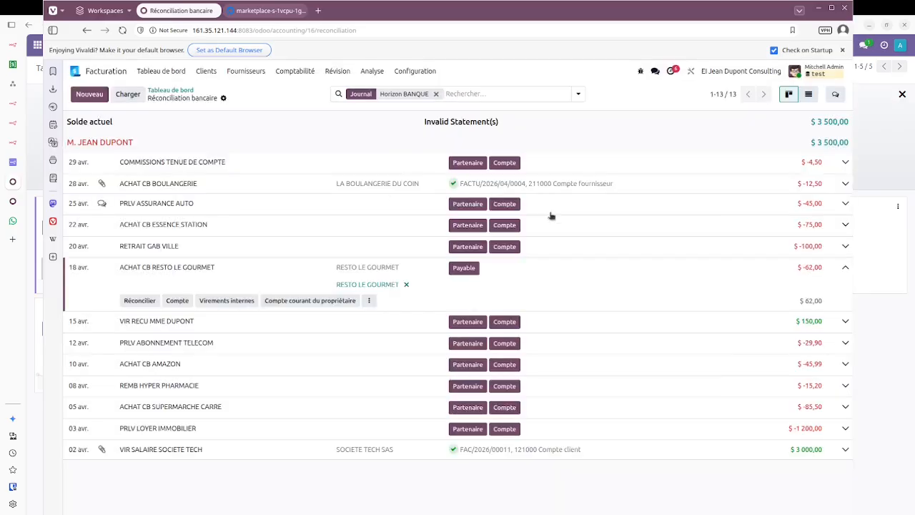
left_click(466, 268)
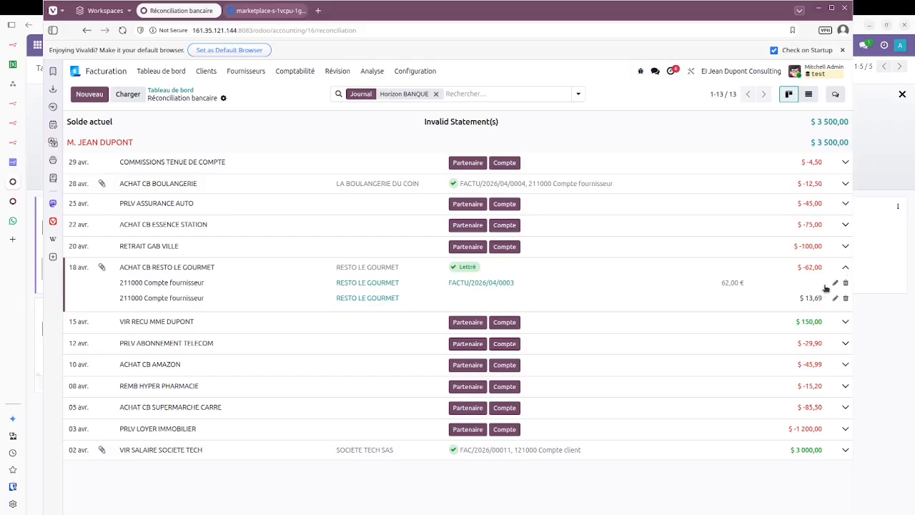
left_click(846, 284)
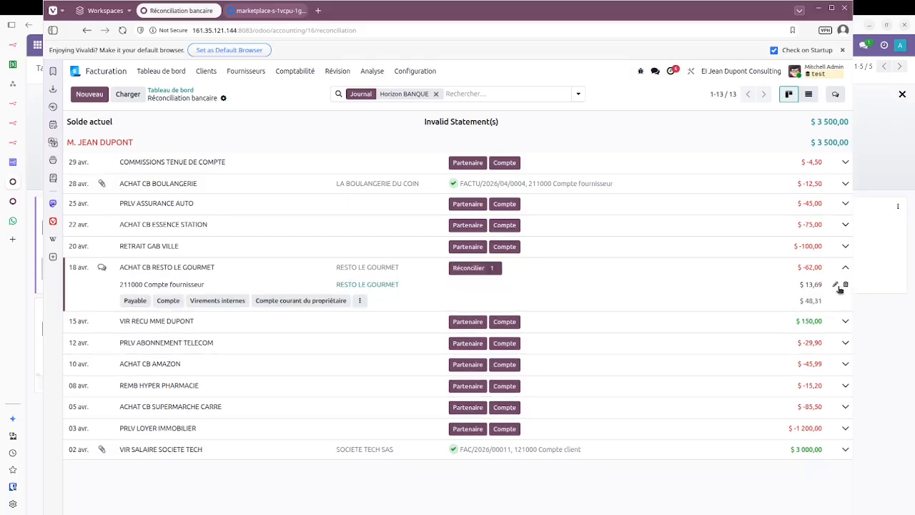
left_click(846, 285)
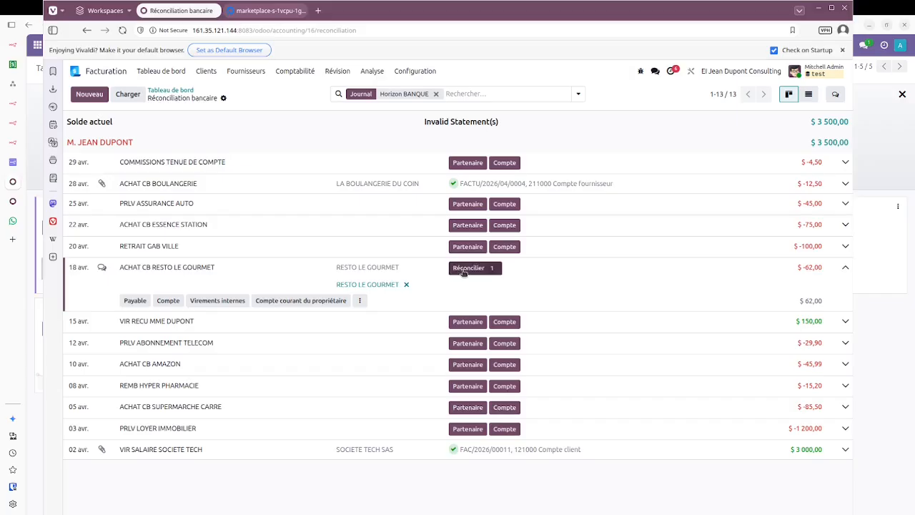
left_click(462, 271)
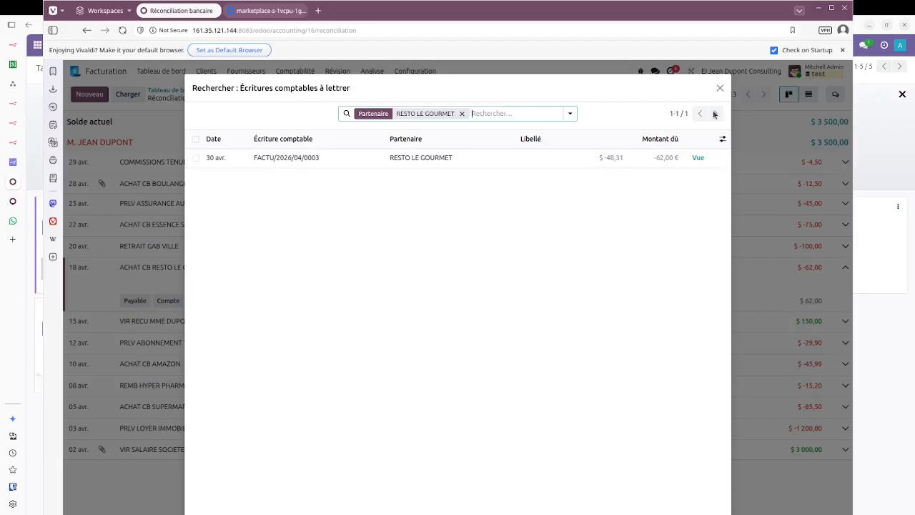
left_click(719, 88)
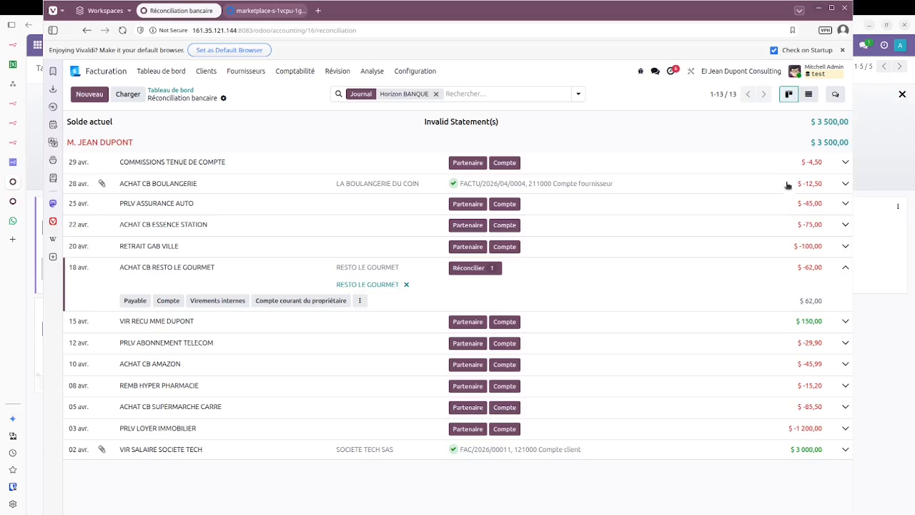
left_click(787, 184)
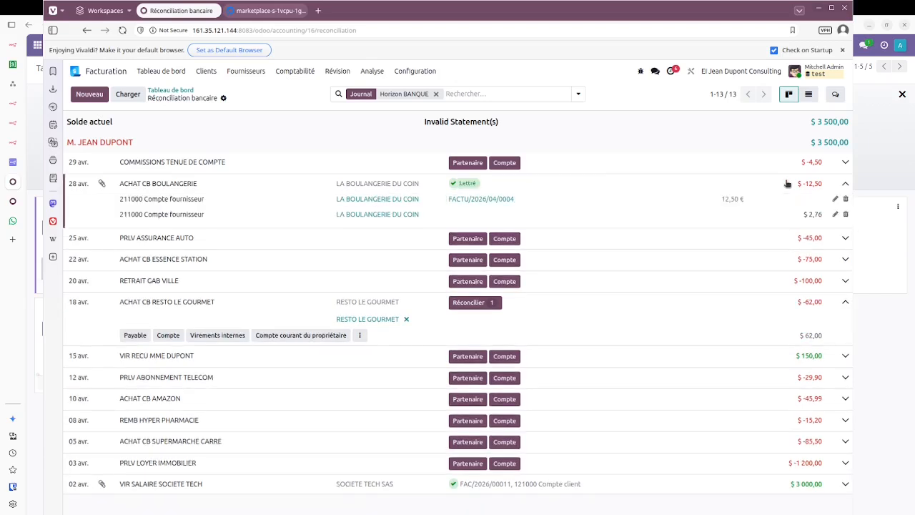
left_click(786, 184)
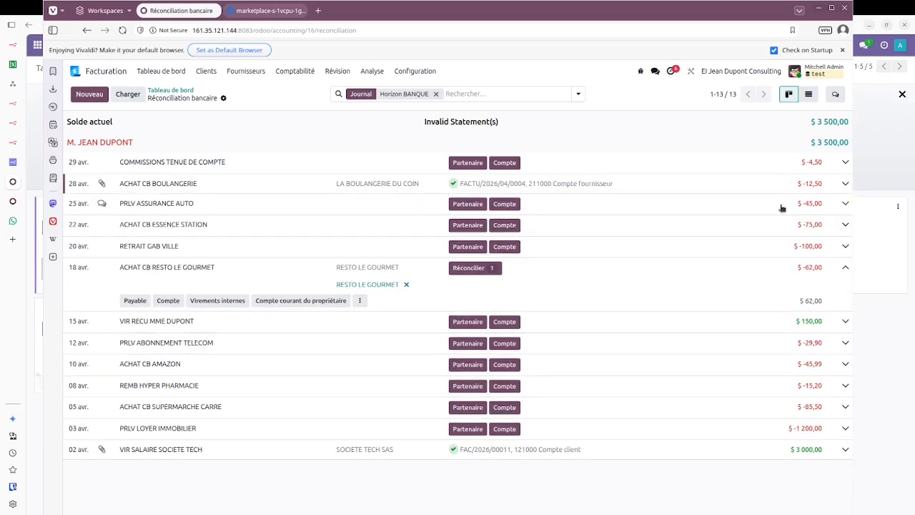
left_click(782, 207)
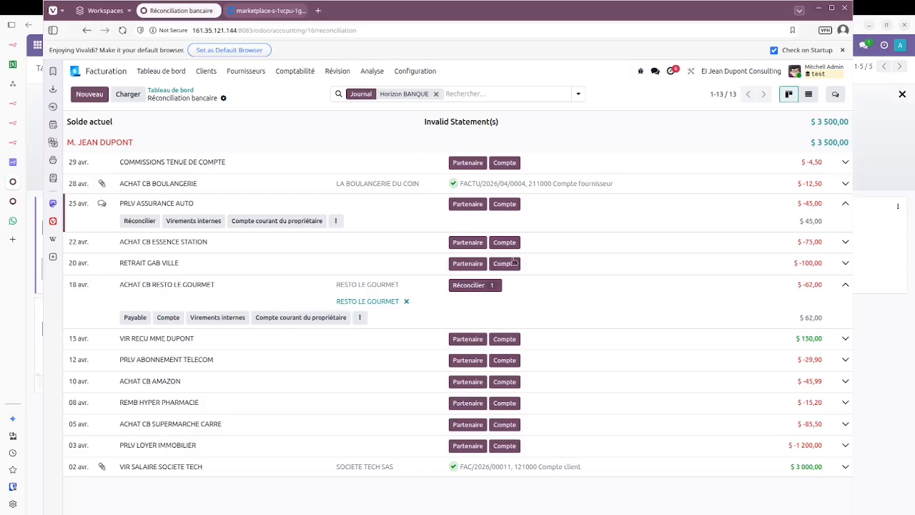
Step: Assign AMAZON EU S.À R.L. to the 10 avr. ACHAT CB AMAZON line, then open supplier bills
left_click(665, 378)
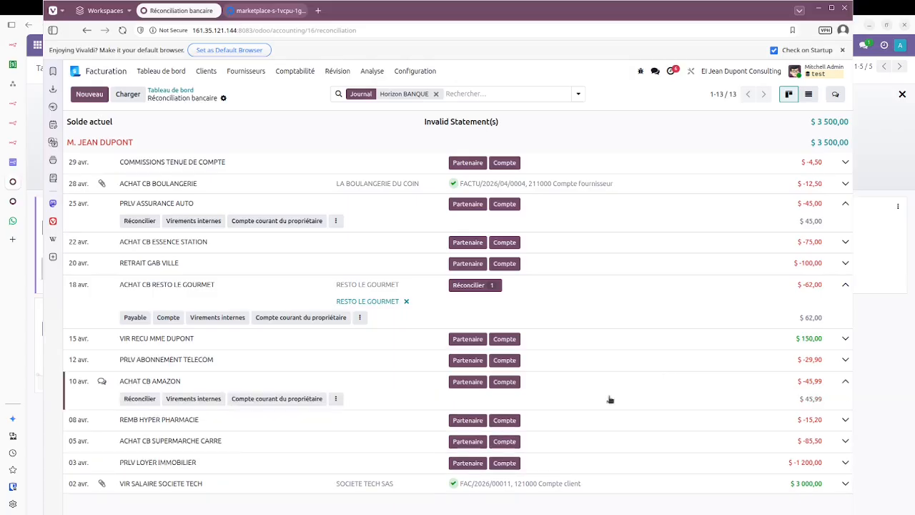
left_click(468, 381)
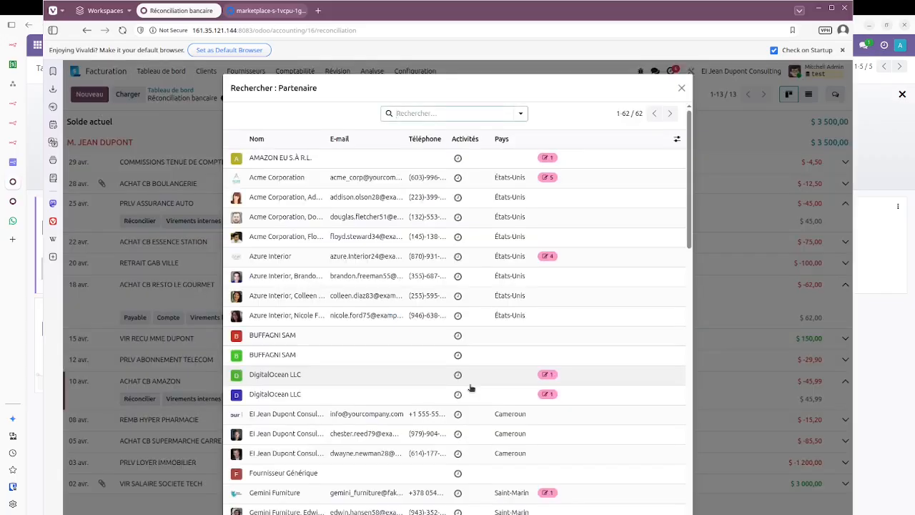
type("a")
key("BackSpace")
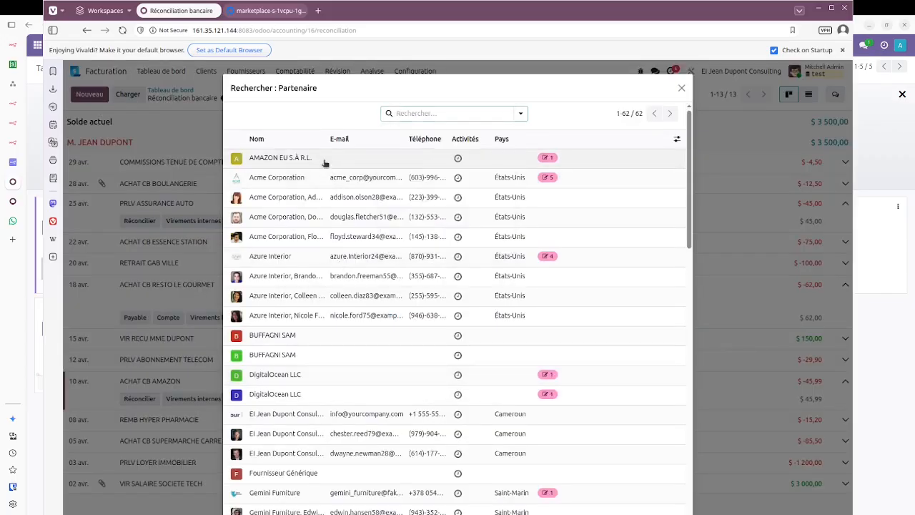
left_click(477, 158)
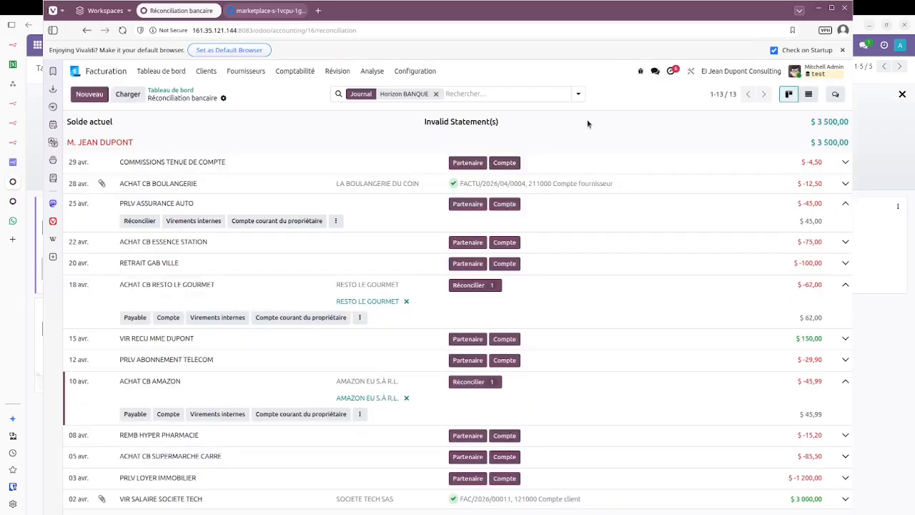
left_click(471, 383)
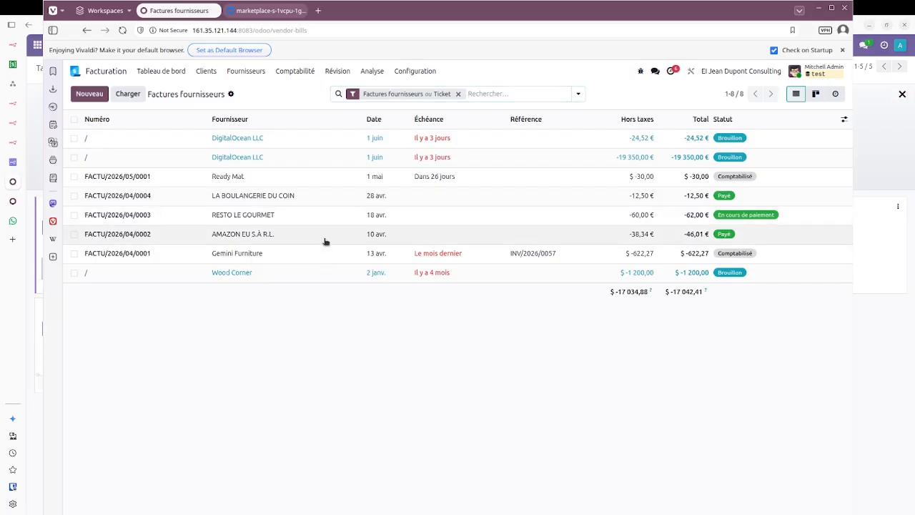
Step: Review Amazon bill FACTU/2026/04/0002 with its attached PDF, then return to the Facturation dashboard
left_click(325, 236)
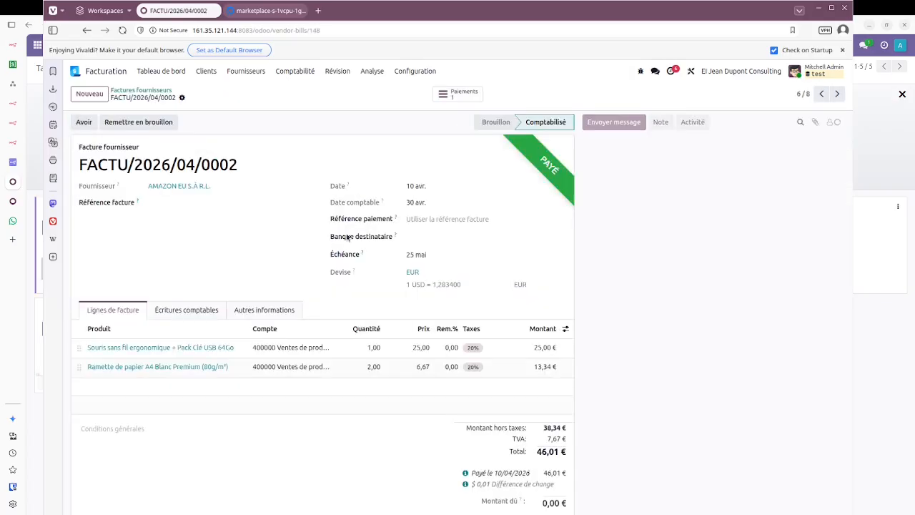
scroll(399, 249, "down", 5)
scroll(399, 249, "up", 5)
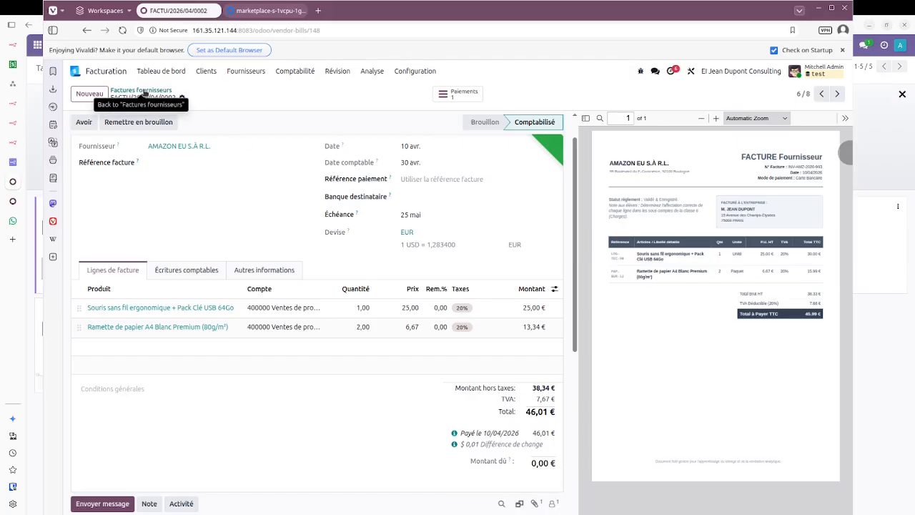
left_click(144, 94)
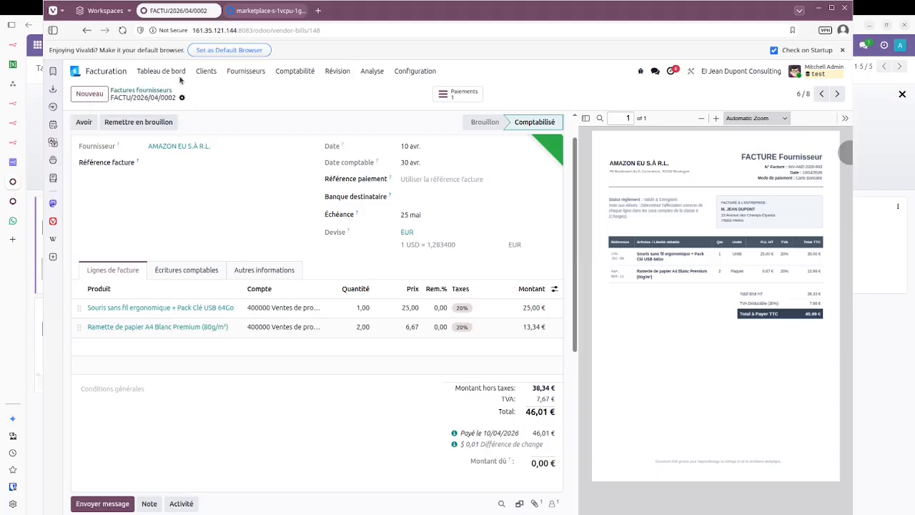
left_click(206, 72)
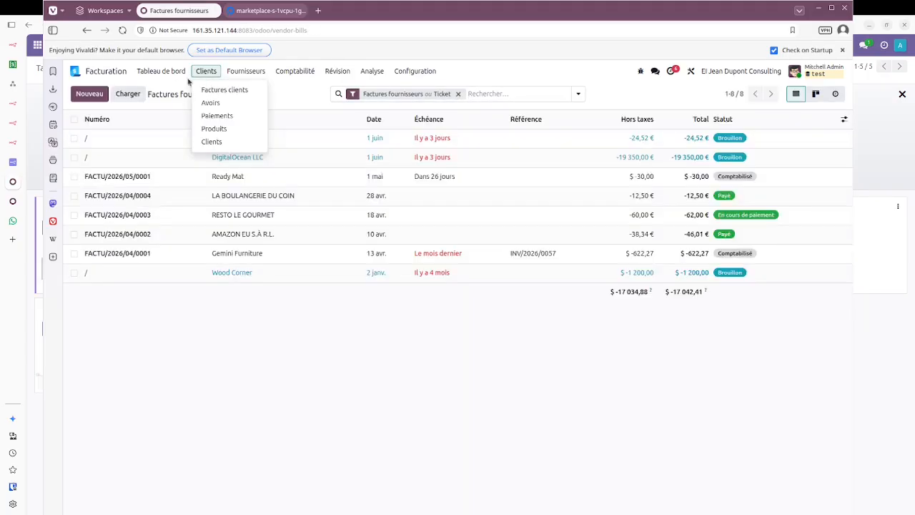
left_click(158, 72)
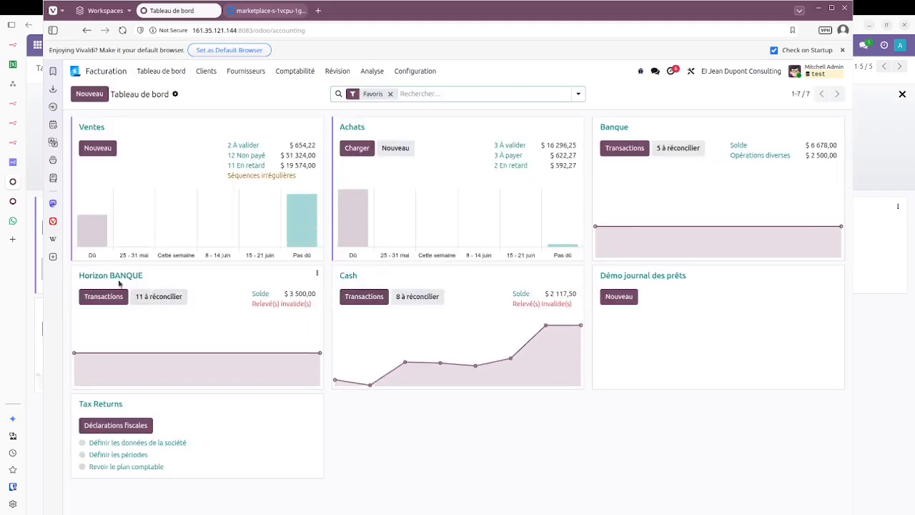
left_click(115, 276)
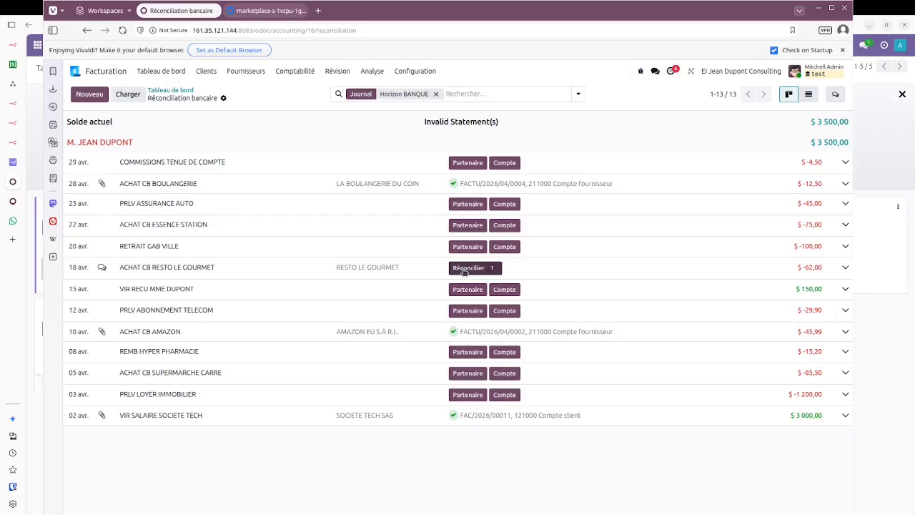
left_click(468, 268)
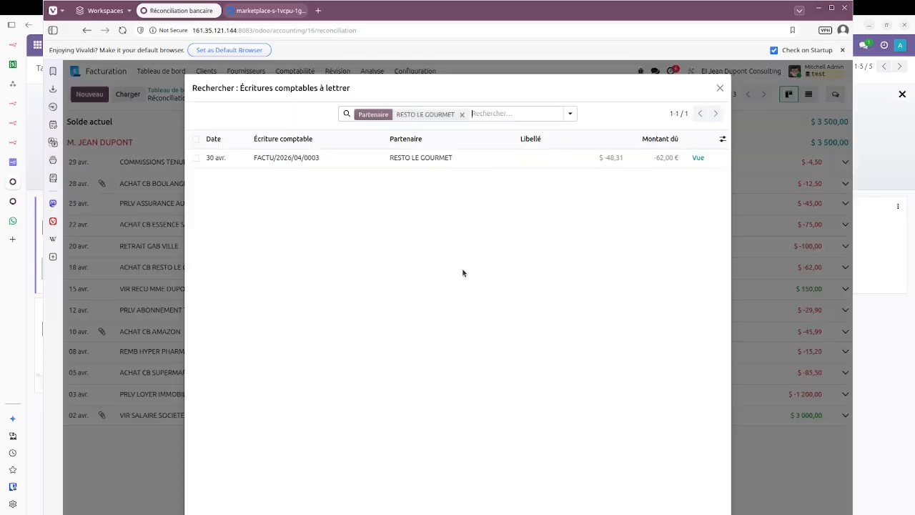
left_click(462, 159)
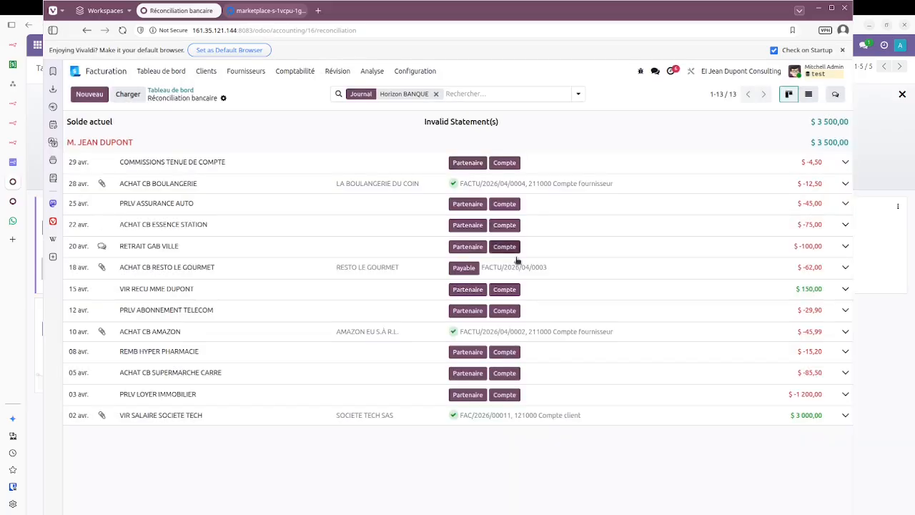
left_click(469, 269)
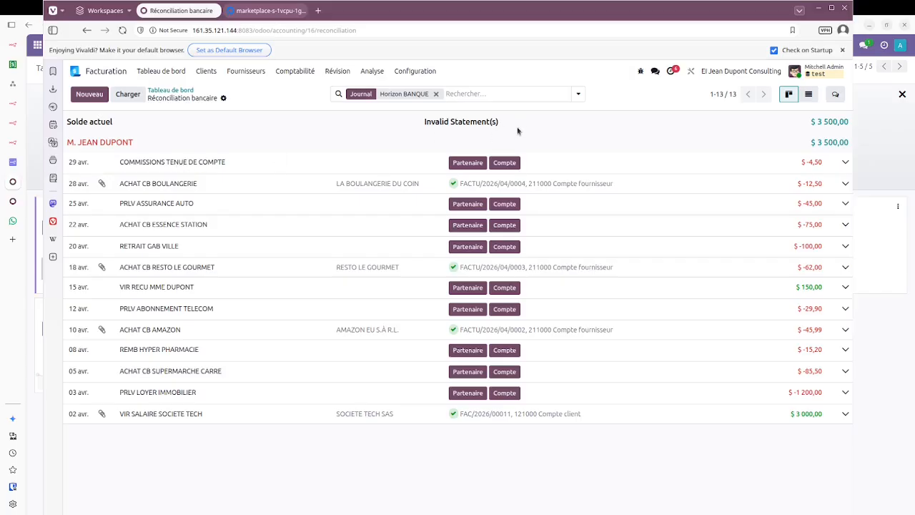
Step: Book the 29 avr. -4,50 commission line to 620000 Frais bancaires and return to the dashboard
left_click(504, 163)
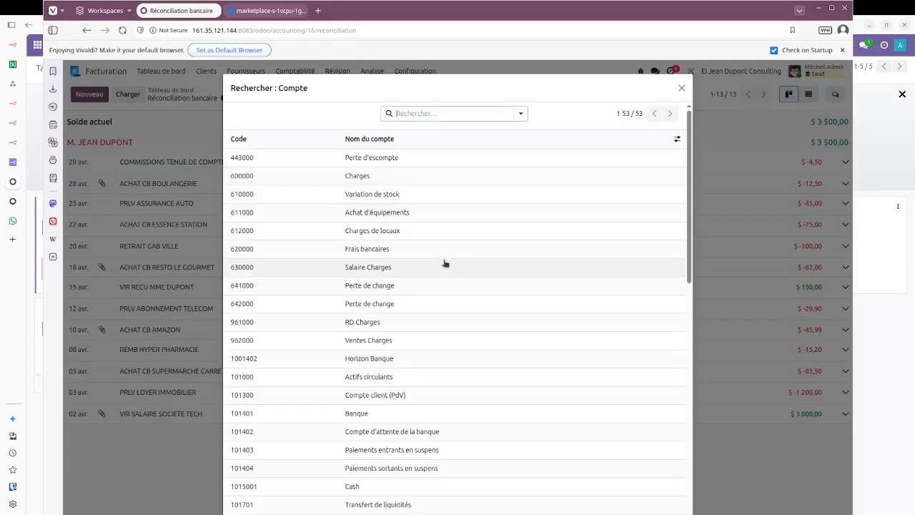
scroll(449, 308, "down", 4)
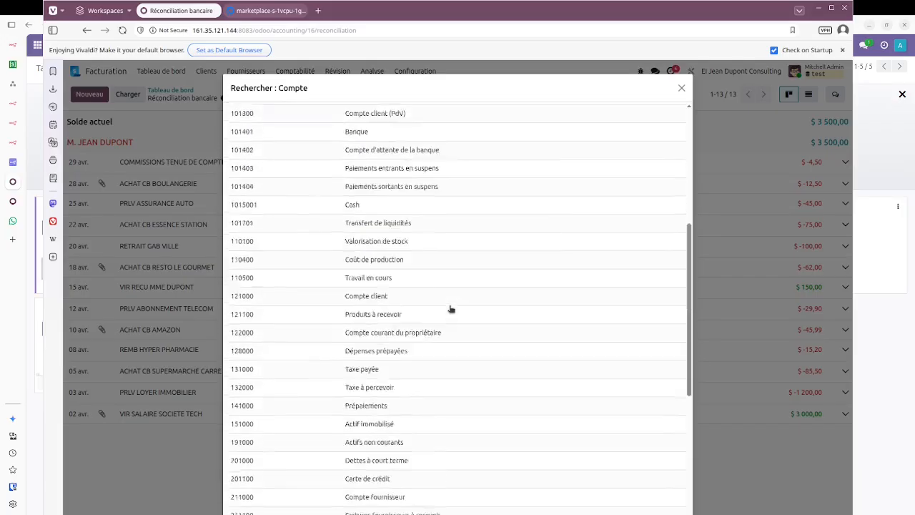
scroll(450, 309, "up", 4)
type("comm")
key("Return")
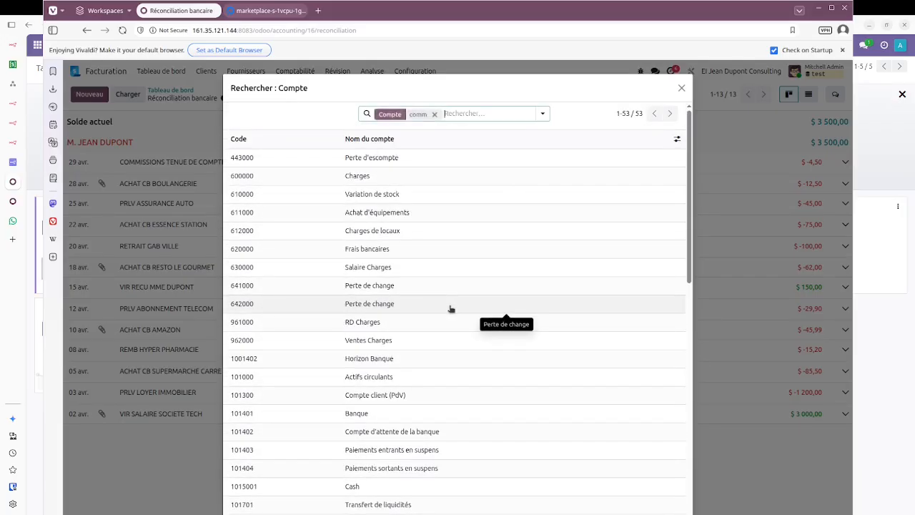
key("BackSpace")
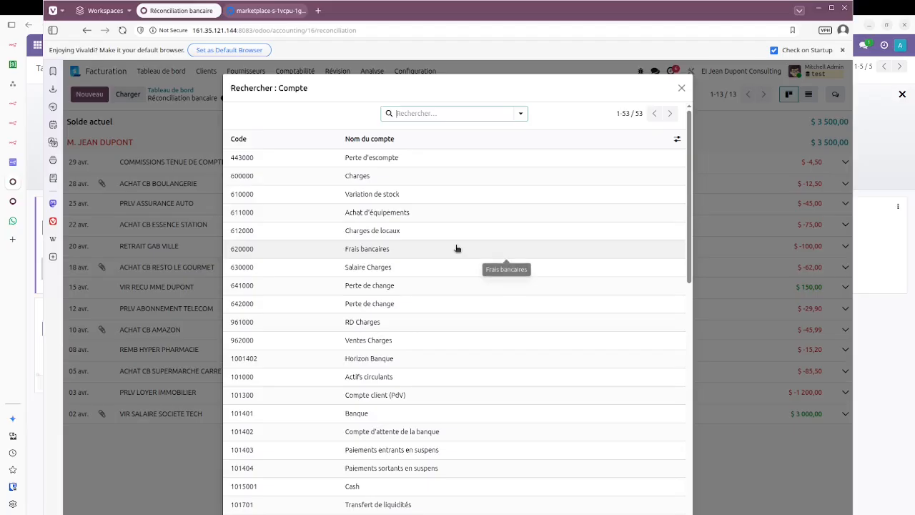
left_click(456, 248)
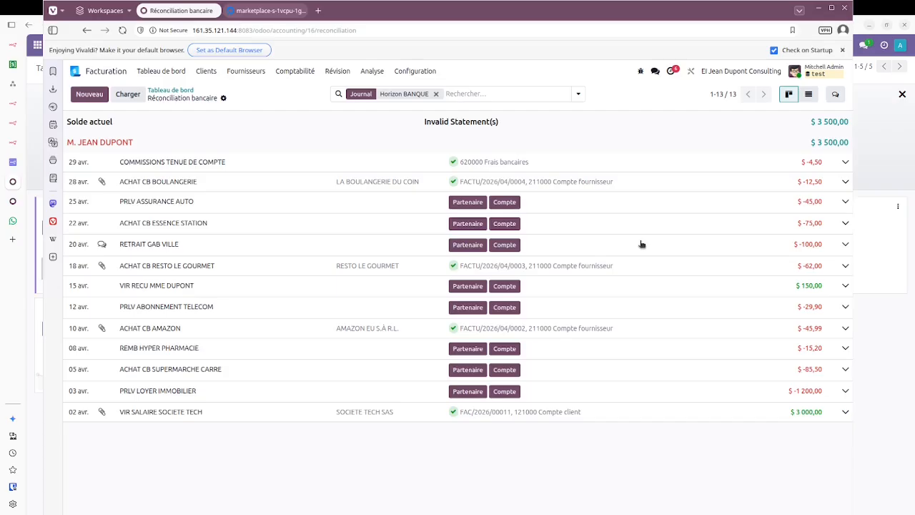
left_click(167, 91)
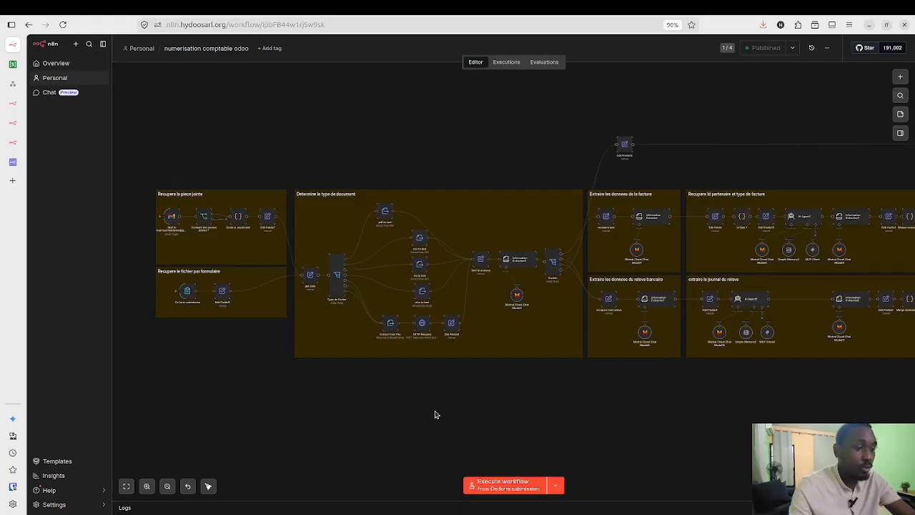
Step: Pan across the whole n8n workflow canvas to survey all its groups
scroll(443, 415, "right", 5)
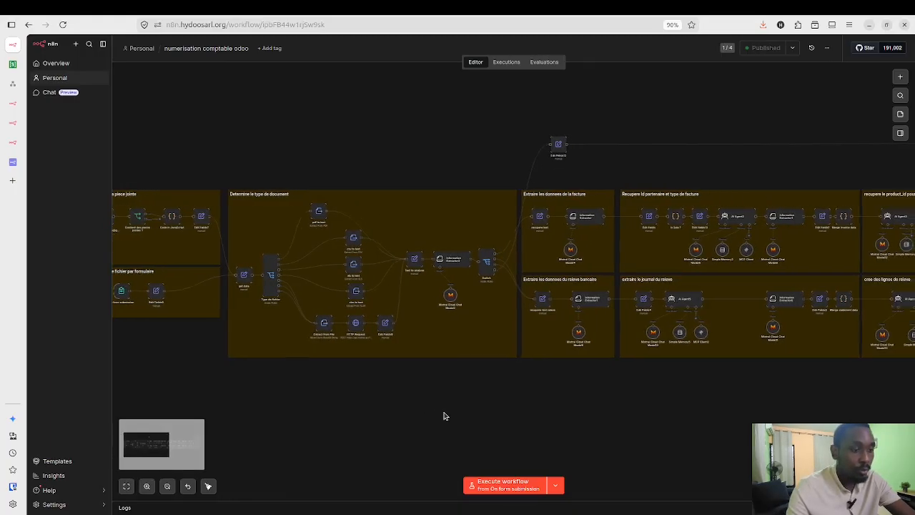
scroll(443, 416, "right", 8)
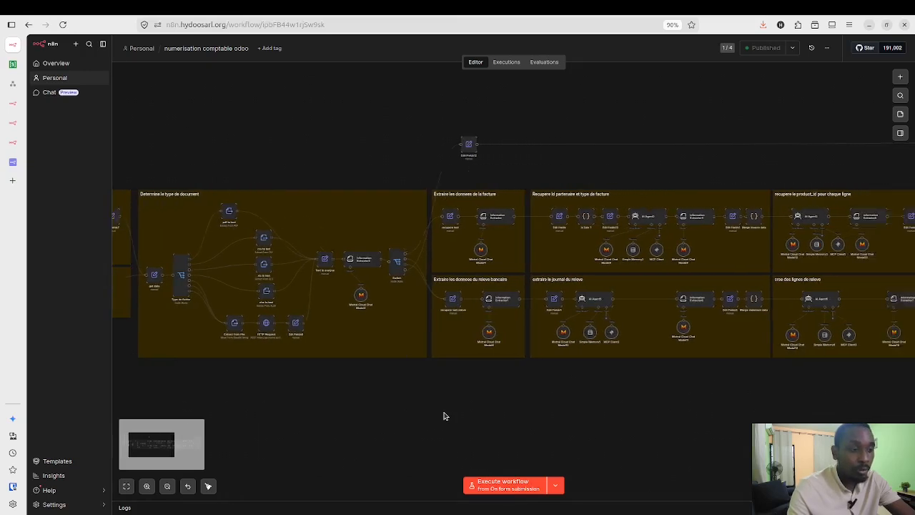
scroll(444, 416, "right", 8)
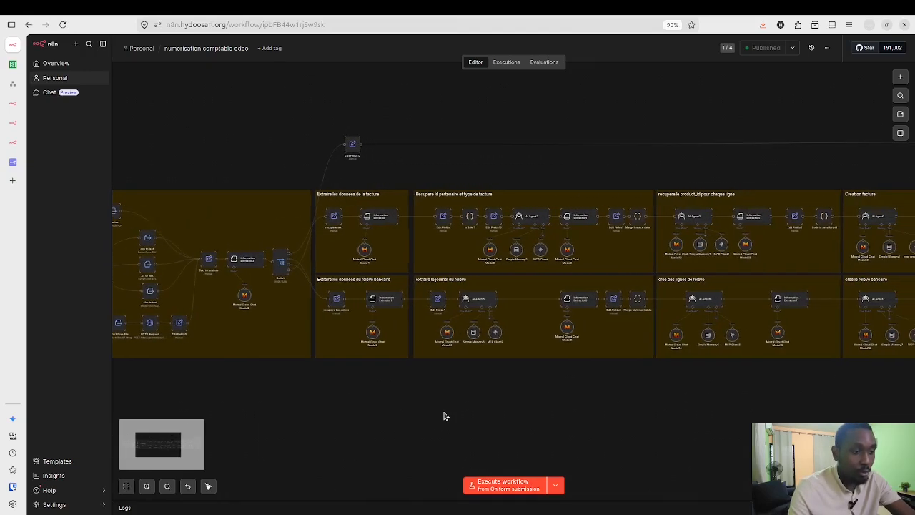
scroll(443, 415, "right", 15)
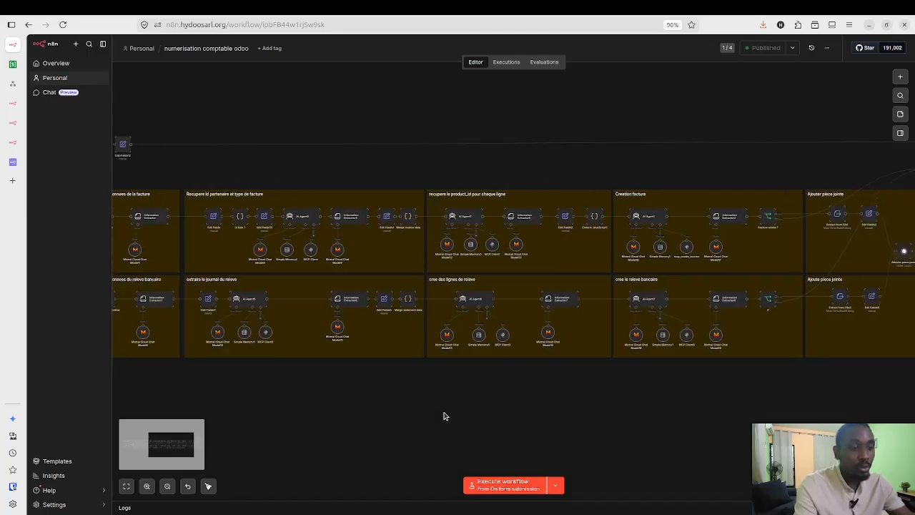
scroll(443, 415, "right", 1)
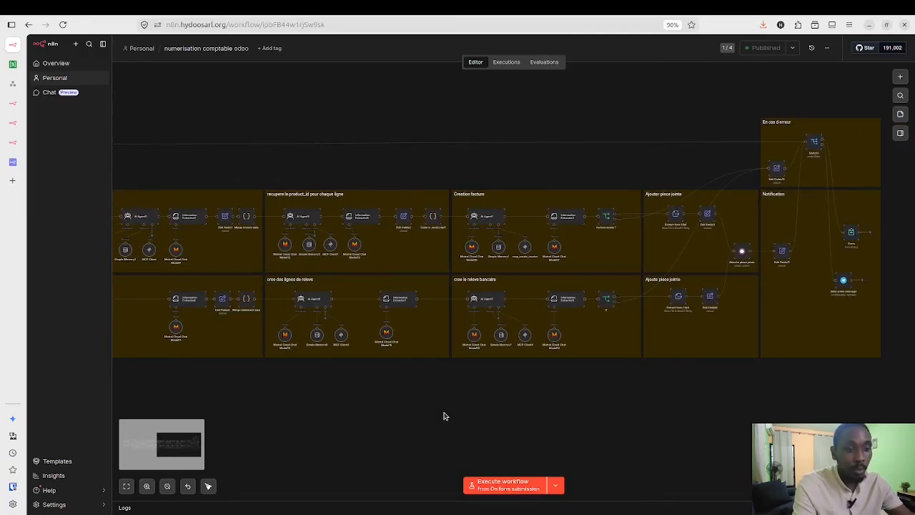
scroll(443, 415, "left", 13)
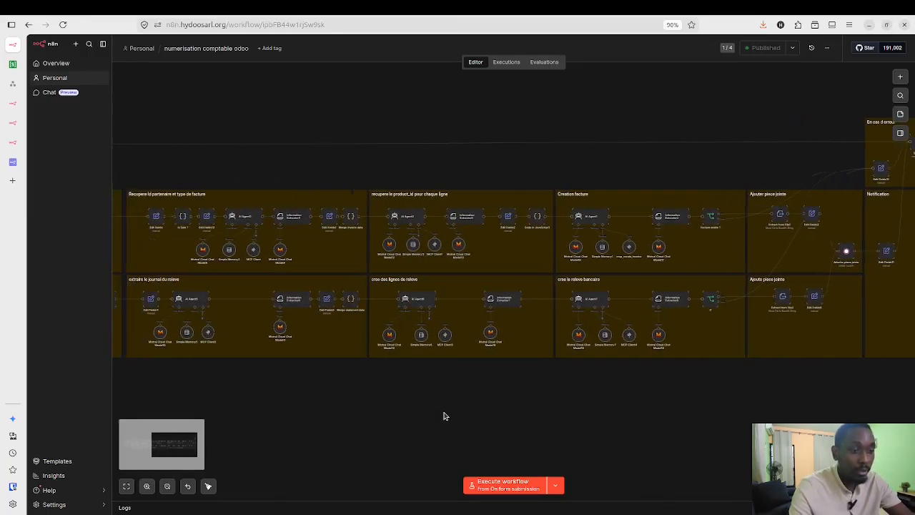
scroll(443, 415, "left", 17)
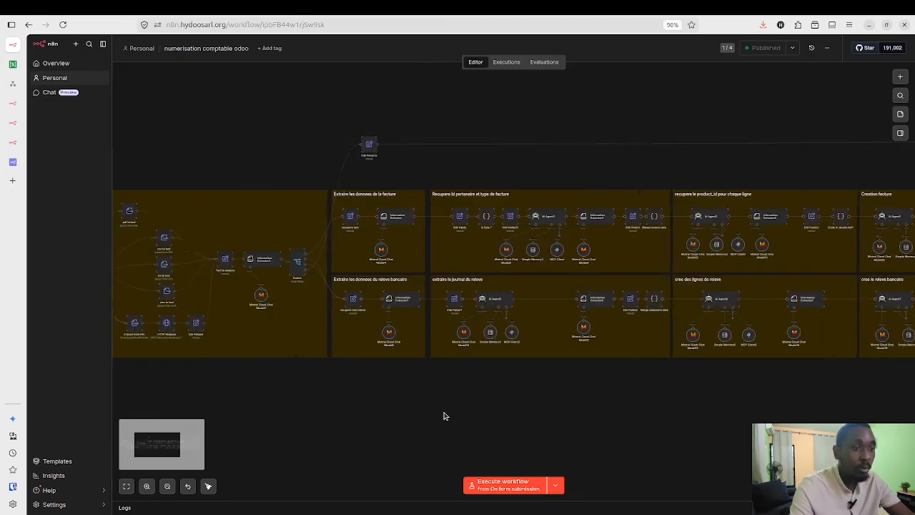
scroll(443, 415, "left", 6)
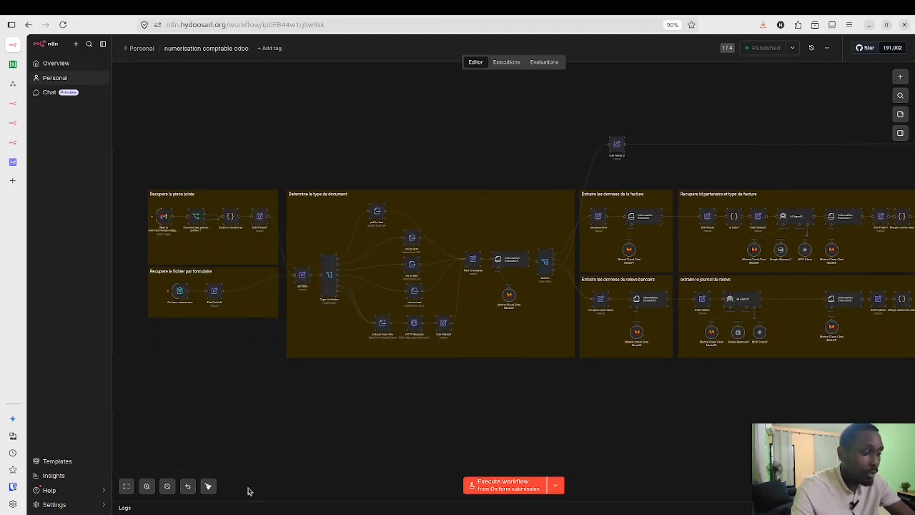
Step: Zoom in on the starting groups Recupere la piece jointe and Recupere le fichier par formulaire
double_click(147, 487)
left_click(146, 486)
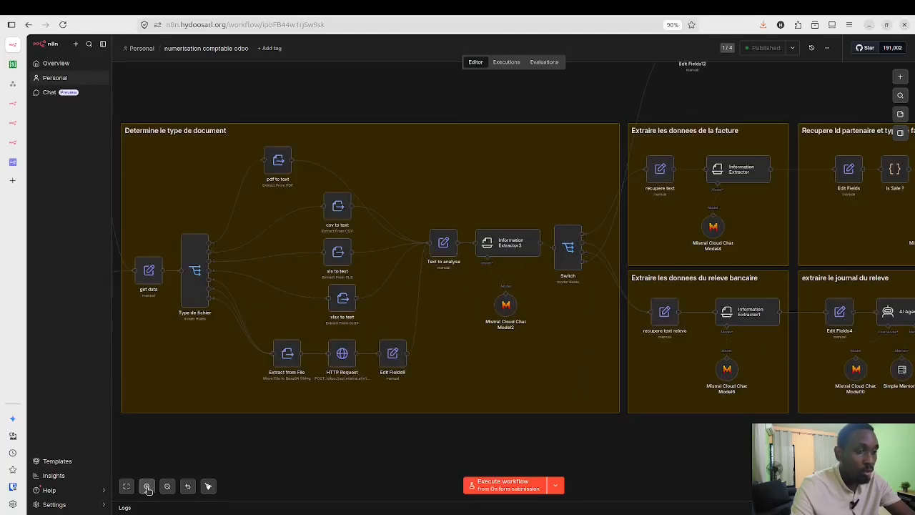
scroll(204, 463, "left", 8)
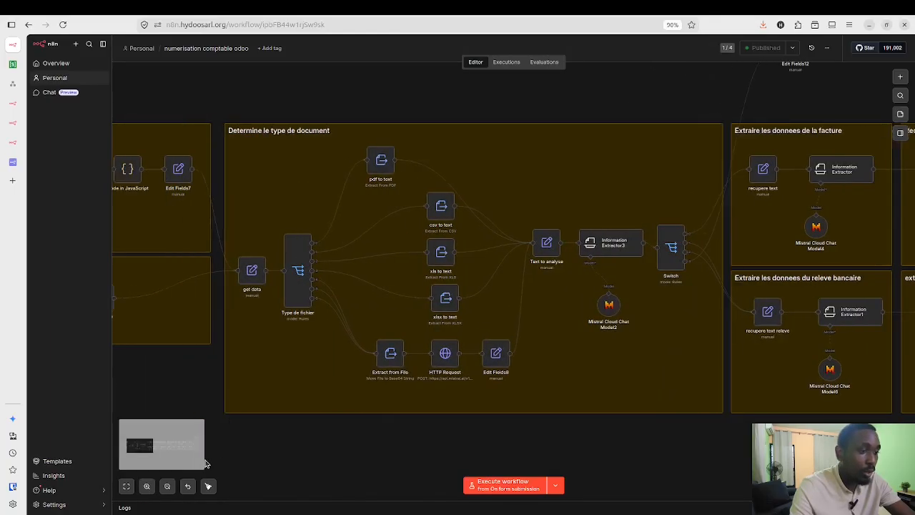
scroll(273, 451, "left", 8)
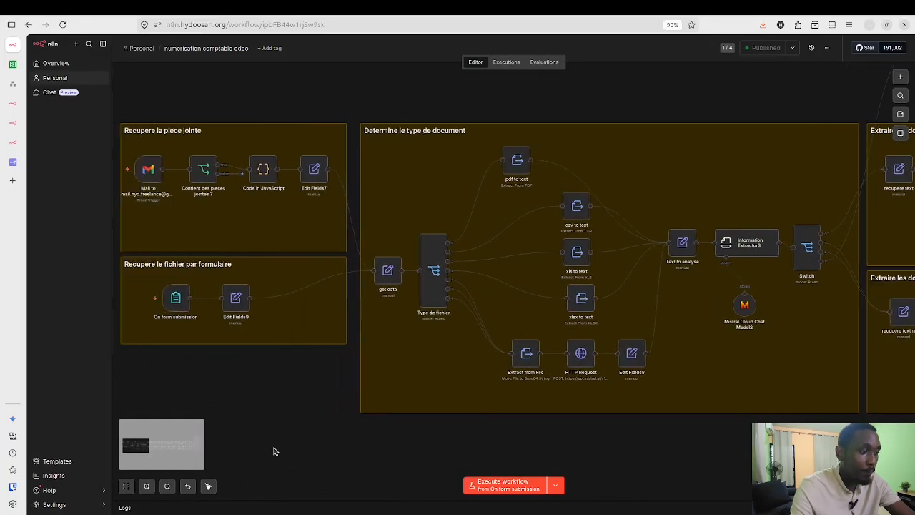
scroll(273, 451, "left", 8)
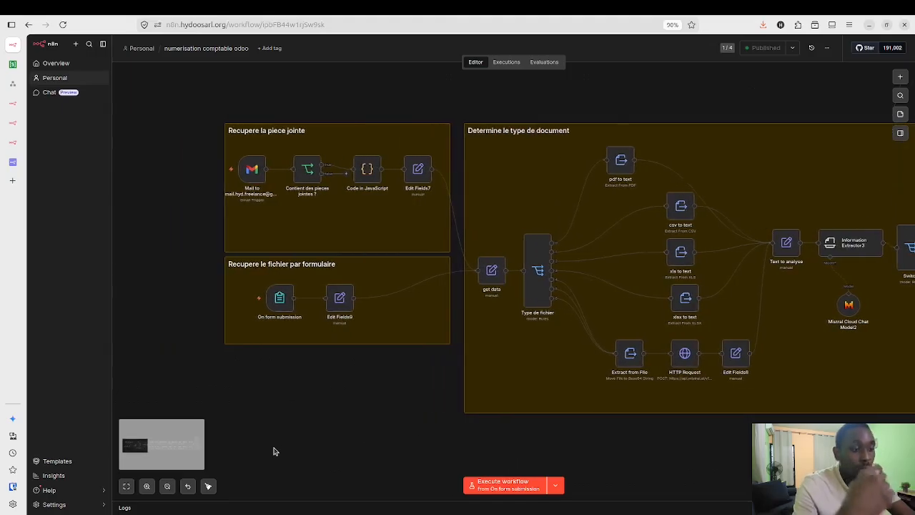
scroll(273, 451, "left", 6)
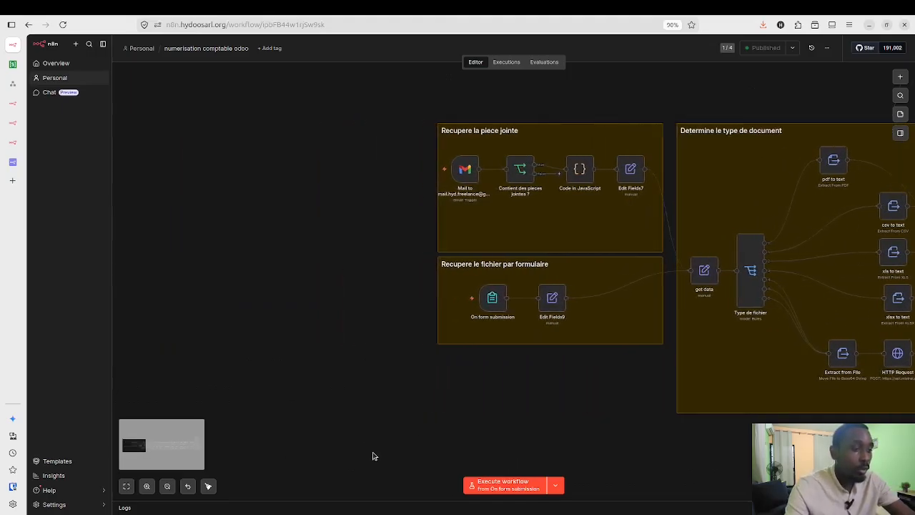
scroll(464, 453, "right", 6)
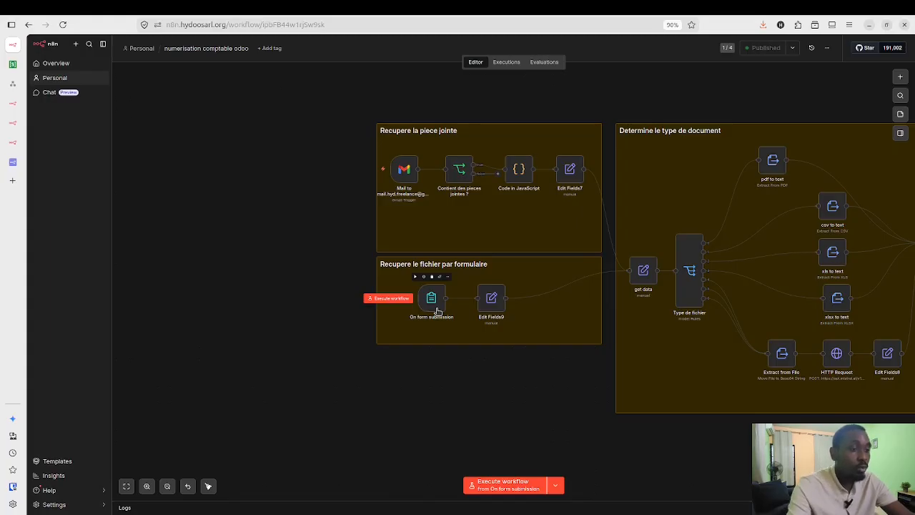
left_click(905, 78)
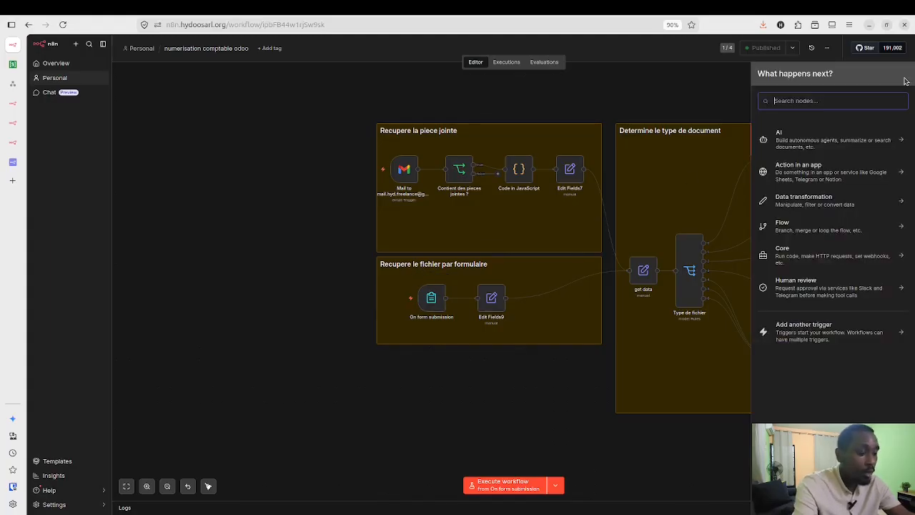
type("teams")
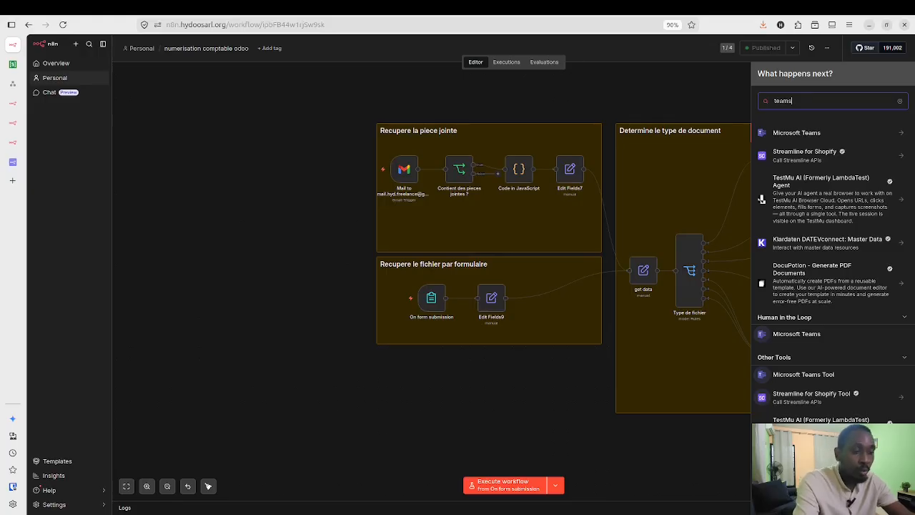
key("BackSpace")
key("BackSpace")
key("BackSpace")
key("BackSpace")
key("BackSpace")
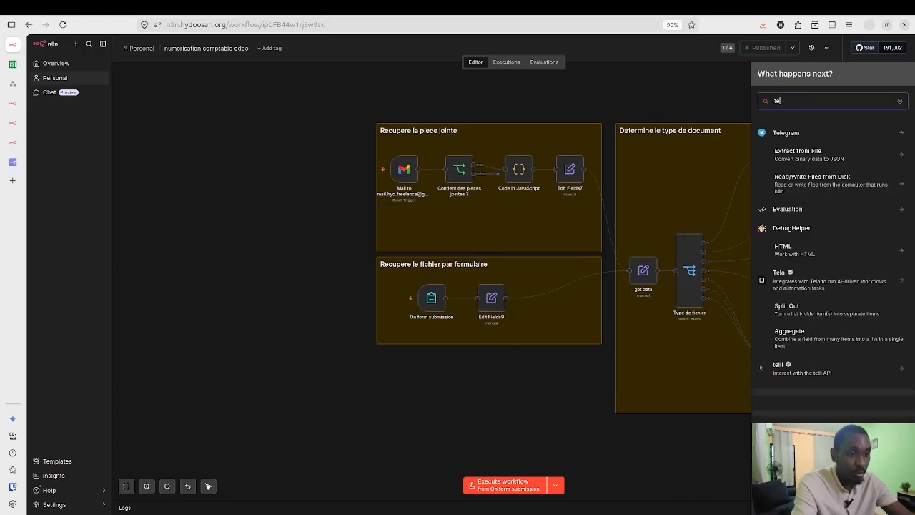
left_click(518, 397)
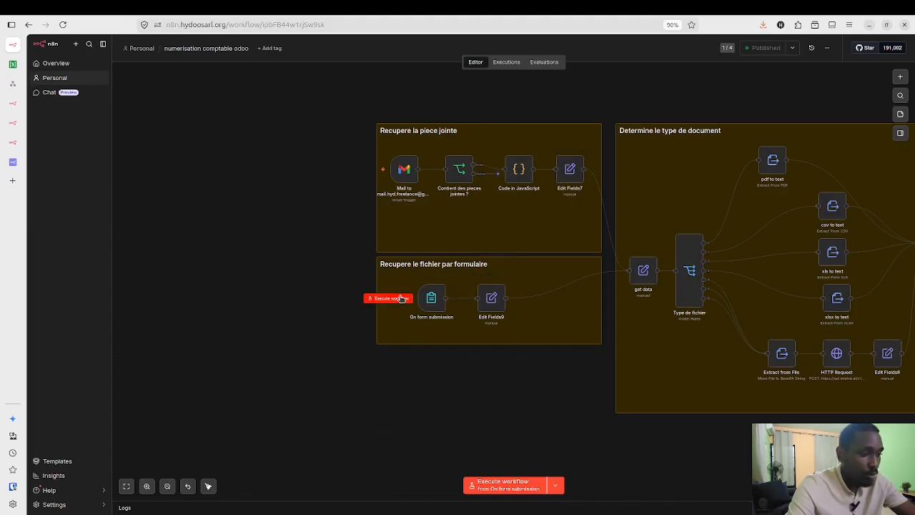
Step: Run the workflow from On form submission and follow the file through pdf to text and Text to analyse
left_click(400, 299)
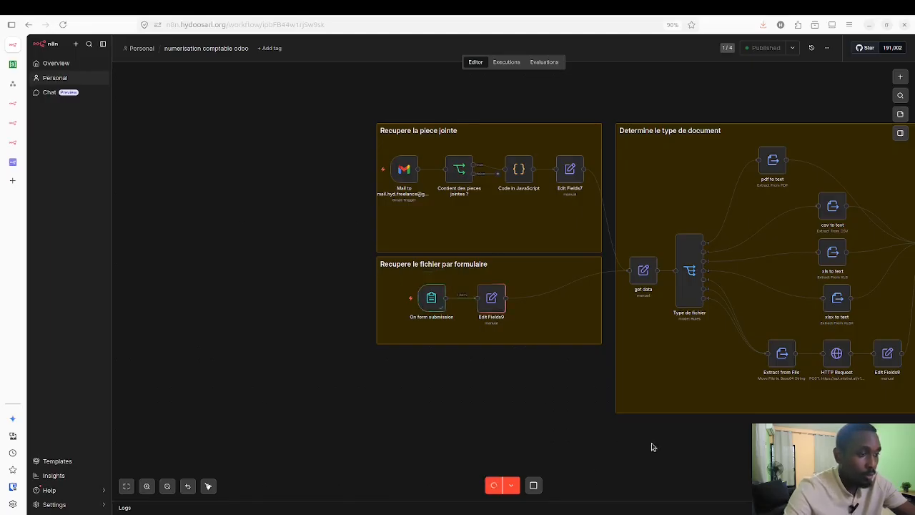
scroll(651, 447, "right", 5)
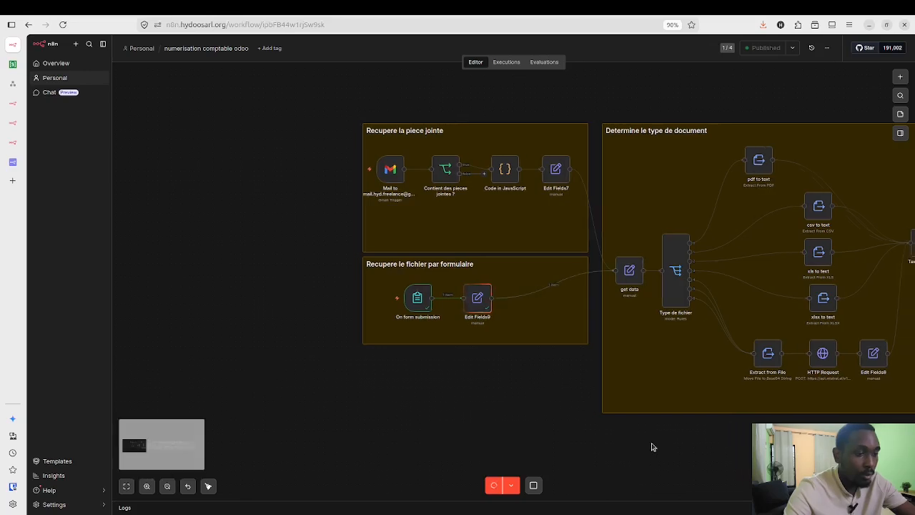
scroll(651, 446, "right", 1)
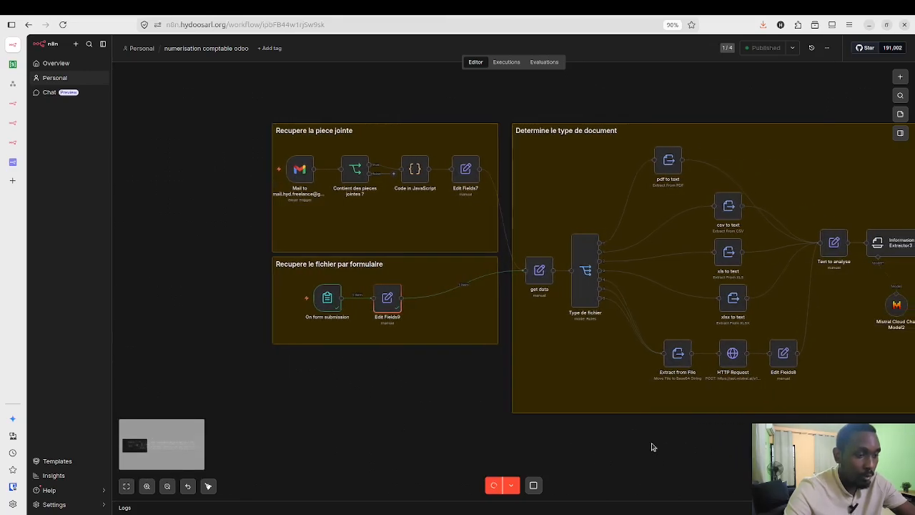
left_click(533, 487)
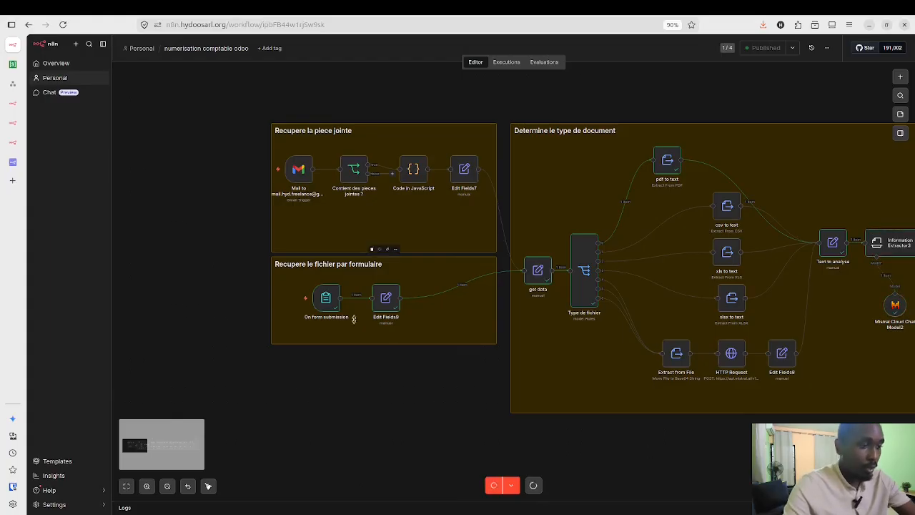
mouse_move(332, 311)
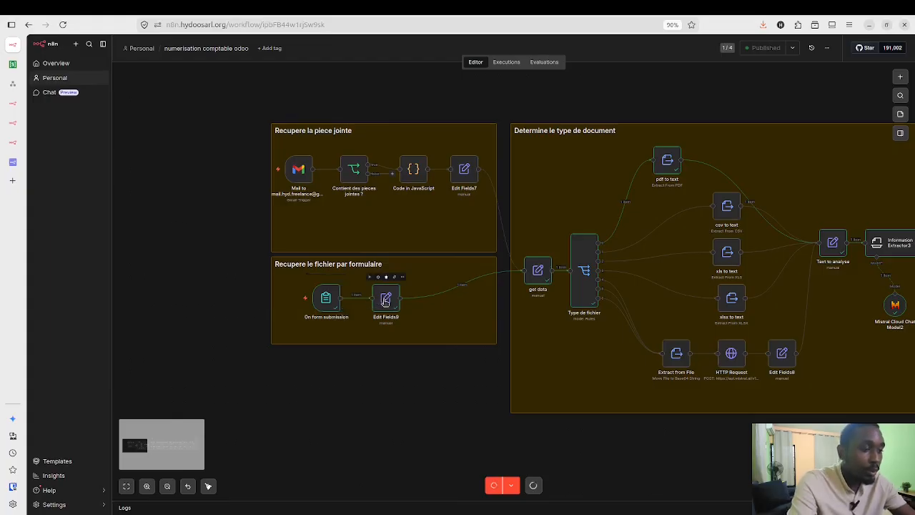
double_click(386, 301)
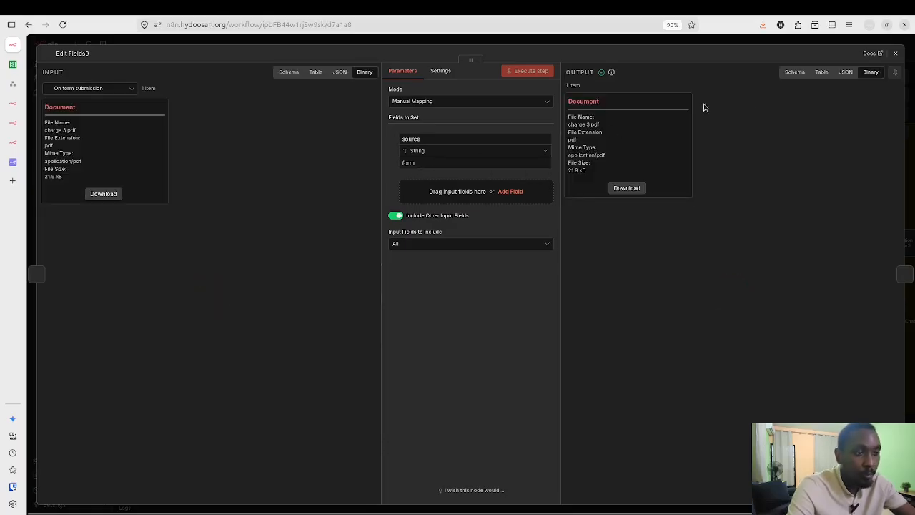
left_click(897, 53)
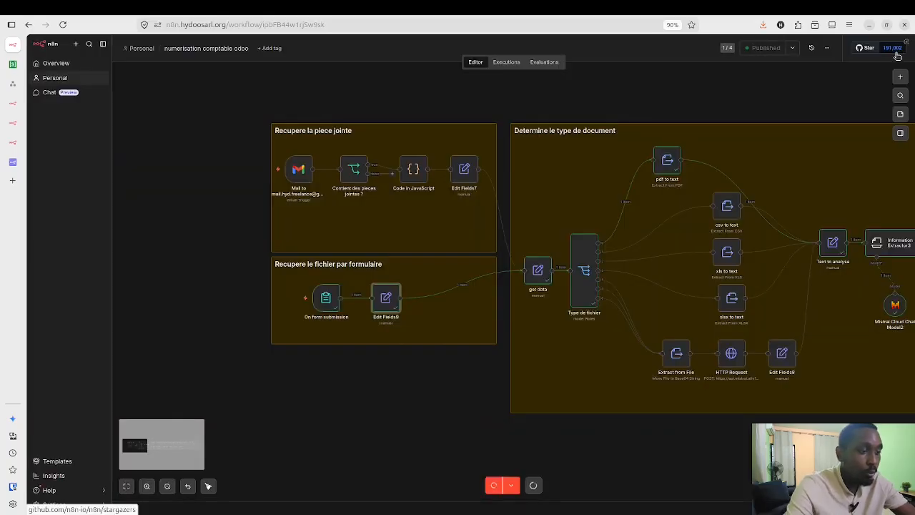
left_click(466, 174)
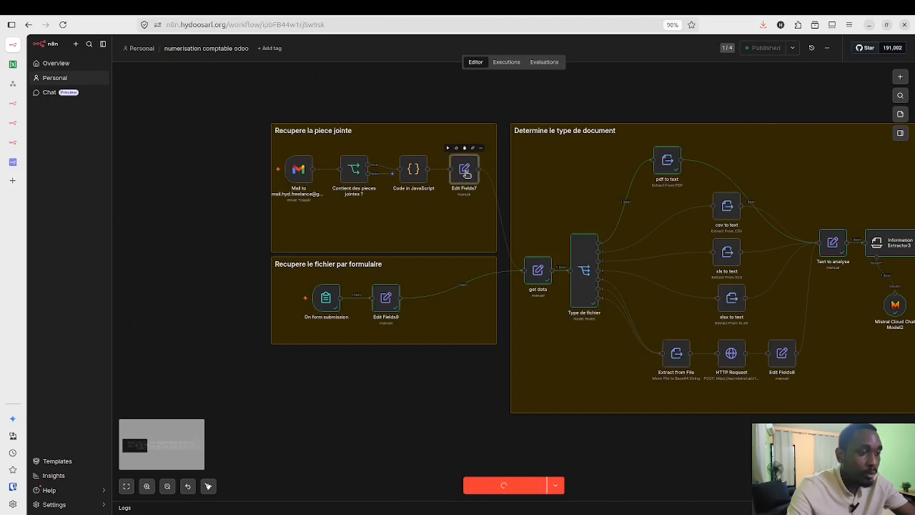
double_click(466, 174)
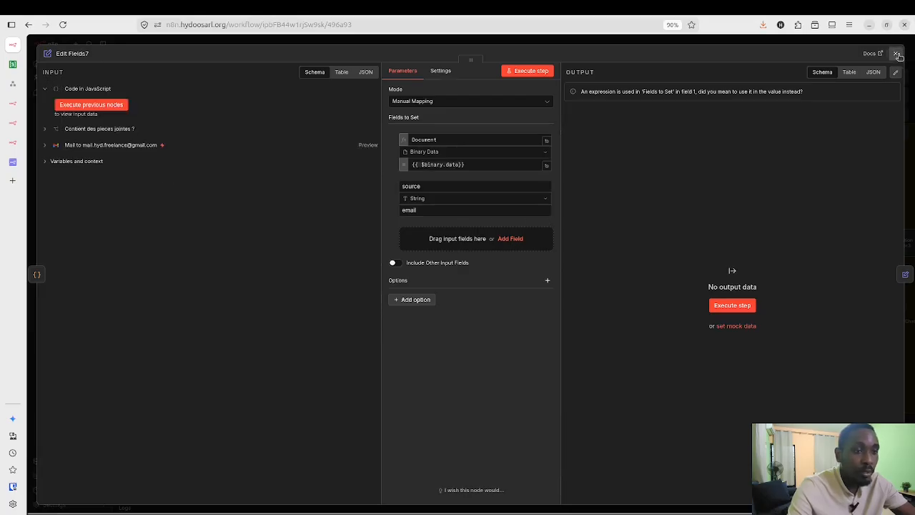
left_click(897, 55)
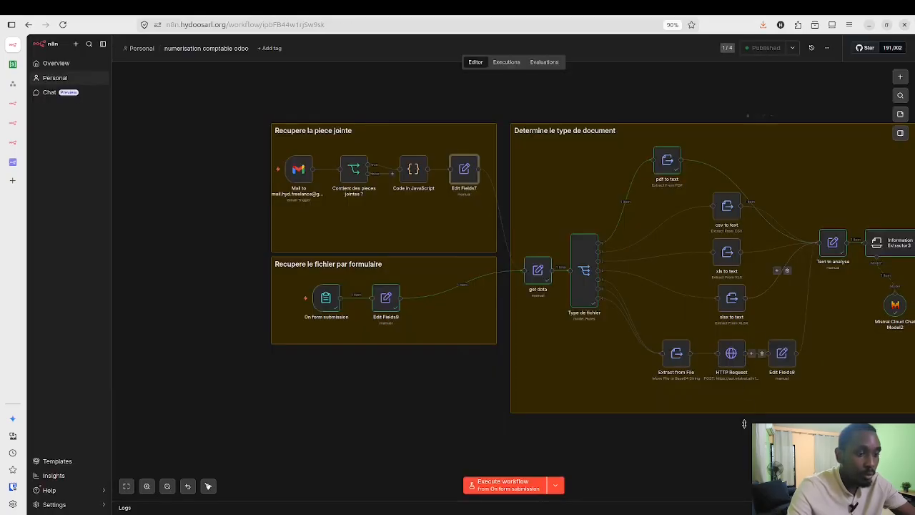
scroll(743, 428, "right", 3)
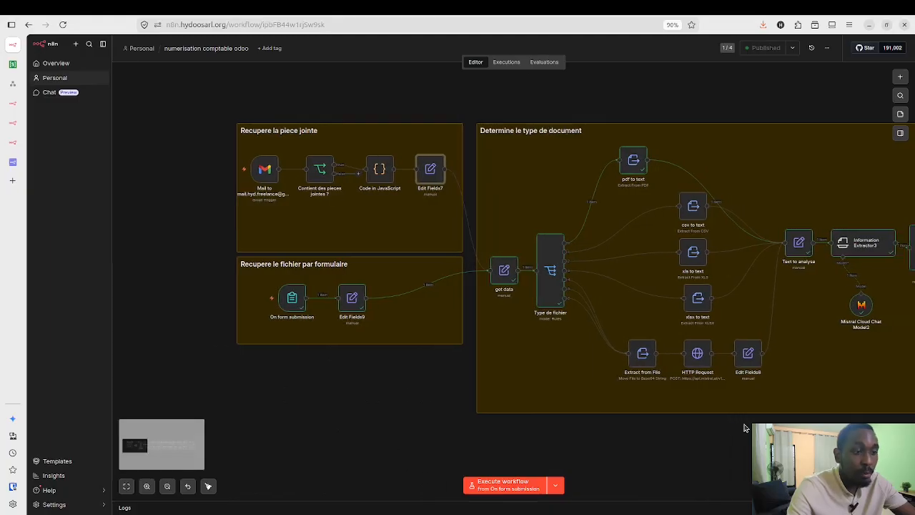
scroll(744, 428, "right", 2)
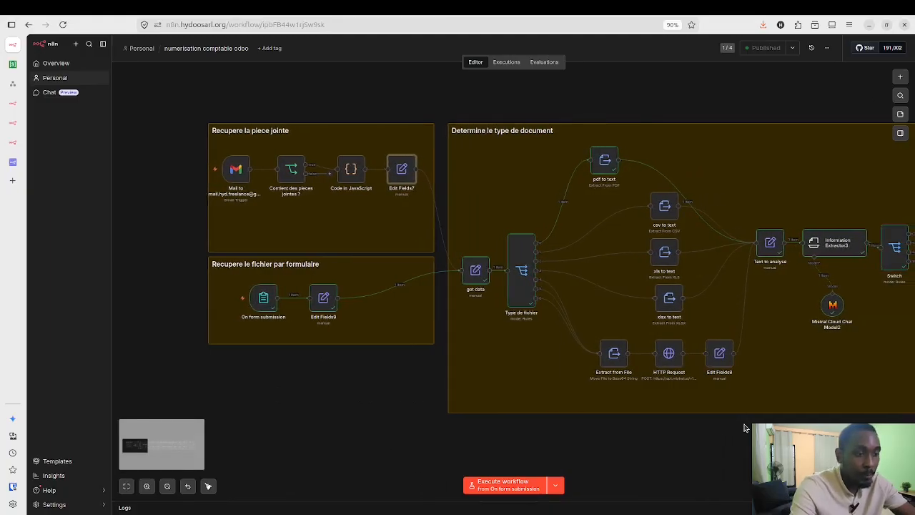
scroll(609, 353, "right", 3)
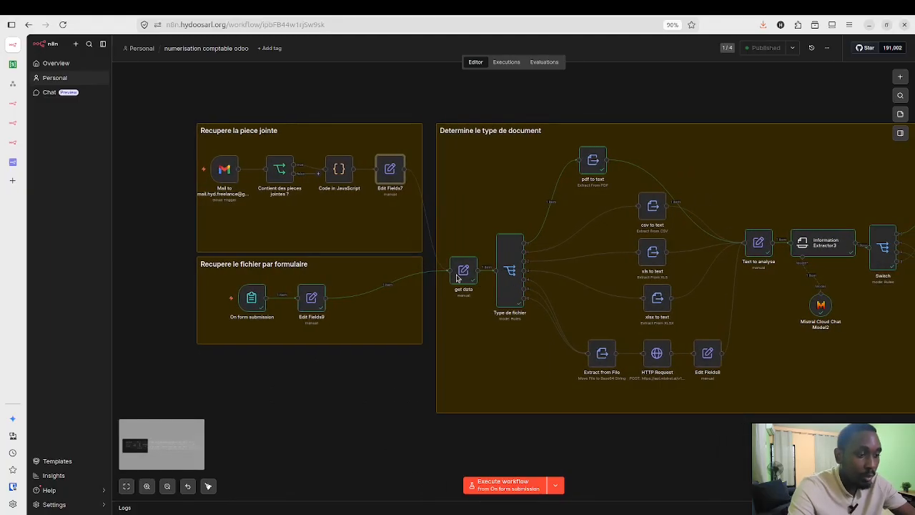
scroll(455, 277, "right", 2)
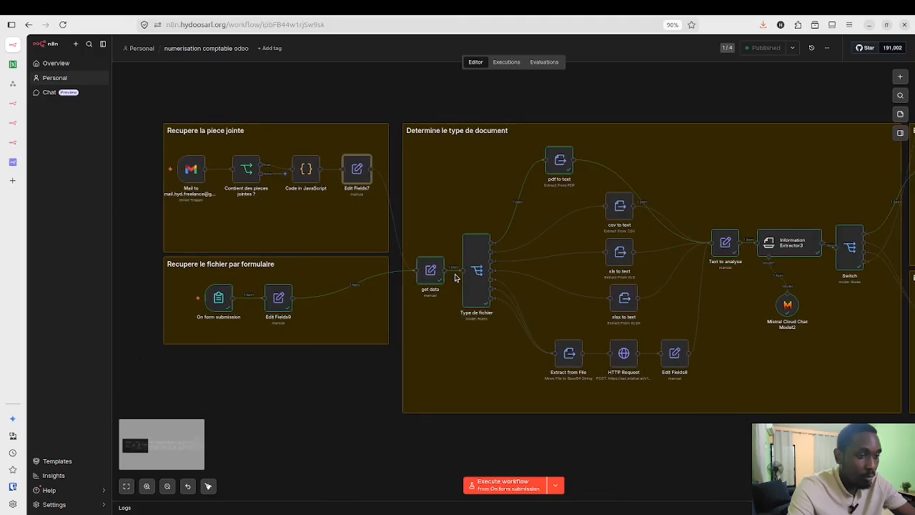
mouse_move(423, 271)
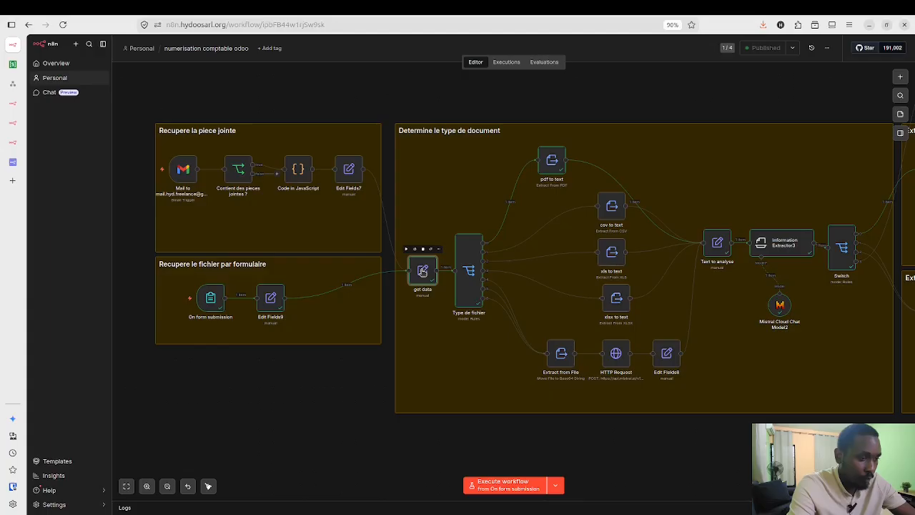
Step: Open the get data node to check its file, SOCIETE and mcp_sever_url fields for charge 3.pdf
double_click(422, 272)
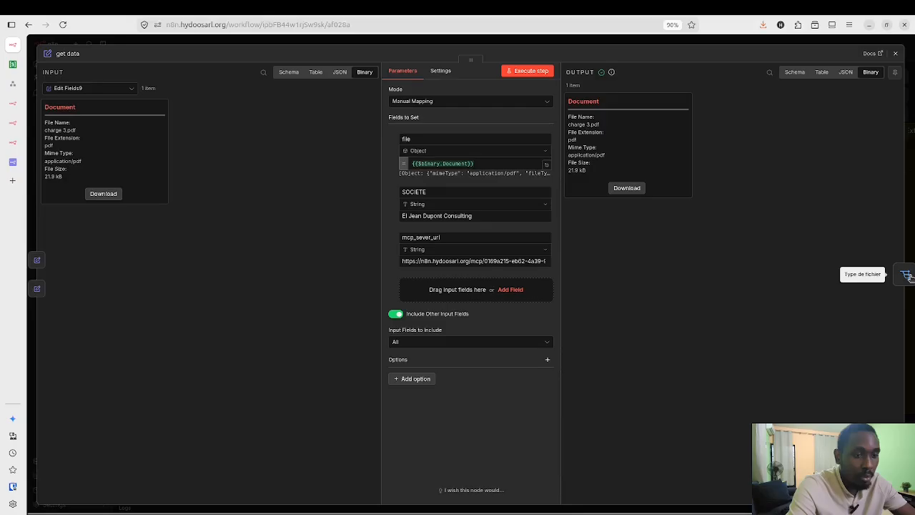
Step: Inspect Type de fichier's routing rules for pdf, csv, xls, xlsx, jpeg and png, then close it
left_click(886, 288)
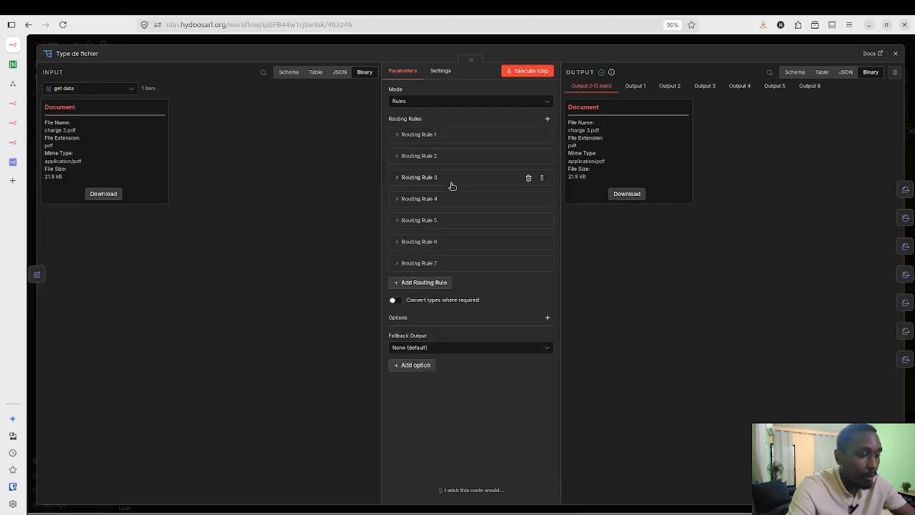
left_click(398, 136)
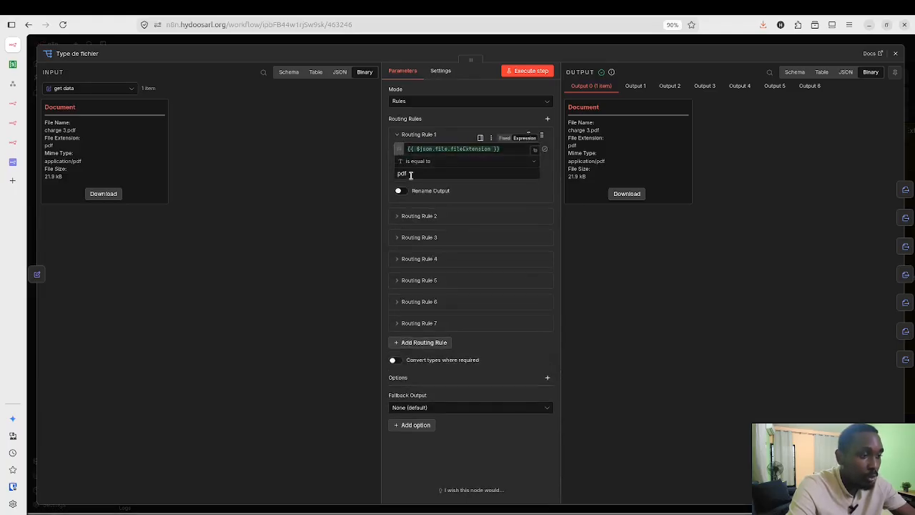
left_click(436, 218)
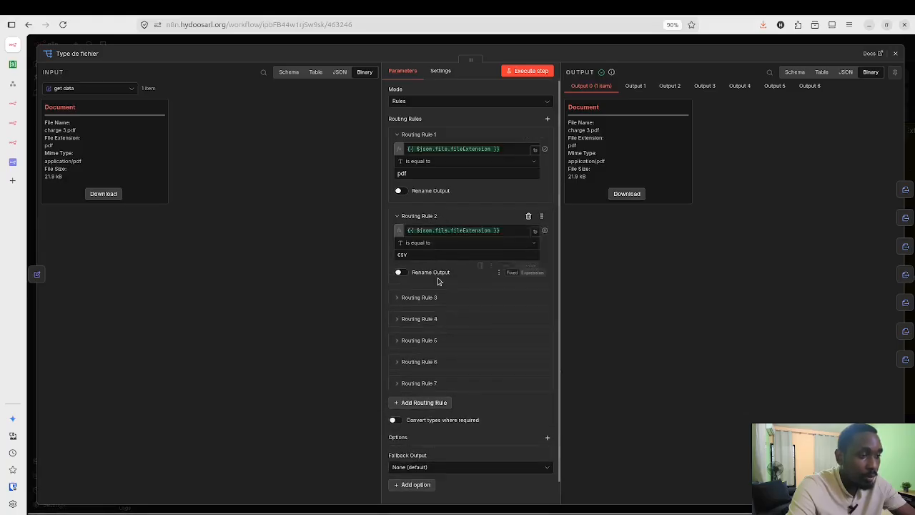
left_click(441, 299)
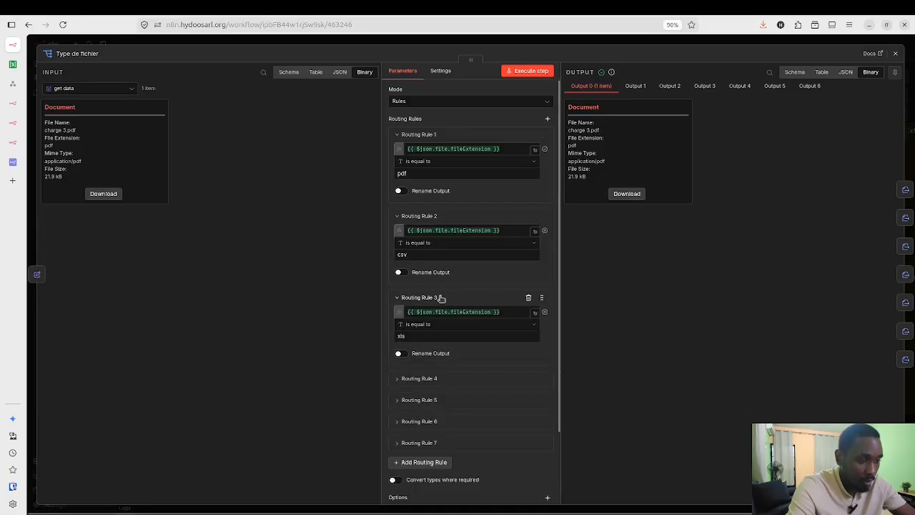
left_click(448, 381)
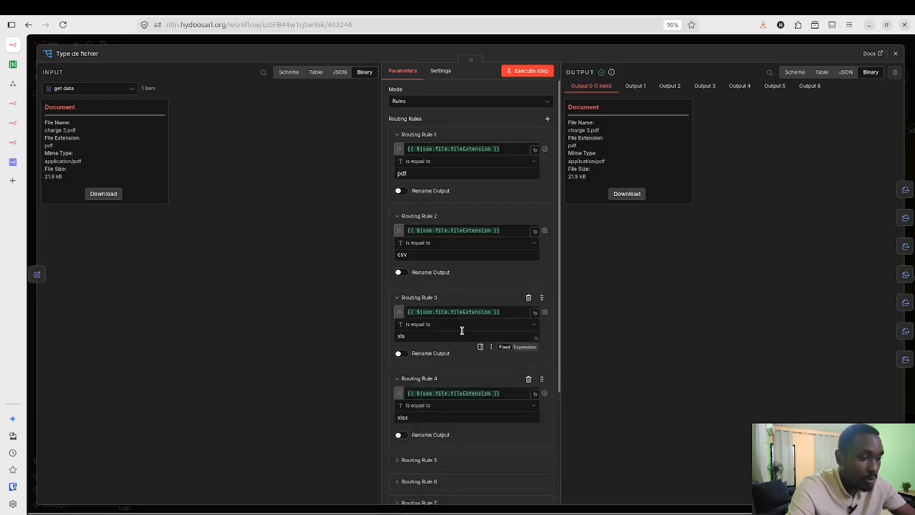
scroll(462, 330, "down", 2)
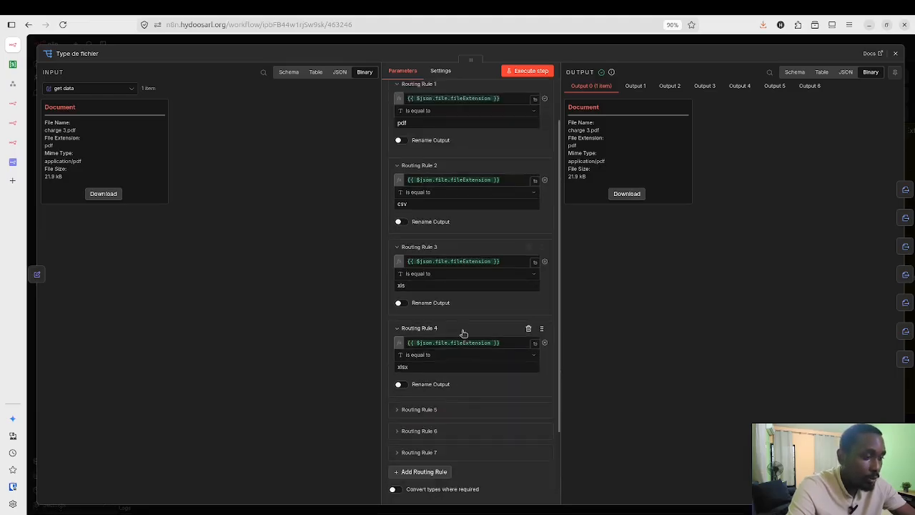
left_click(469, 413)
scroll(476, 379, "down", 3)
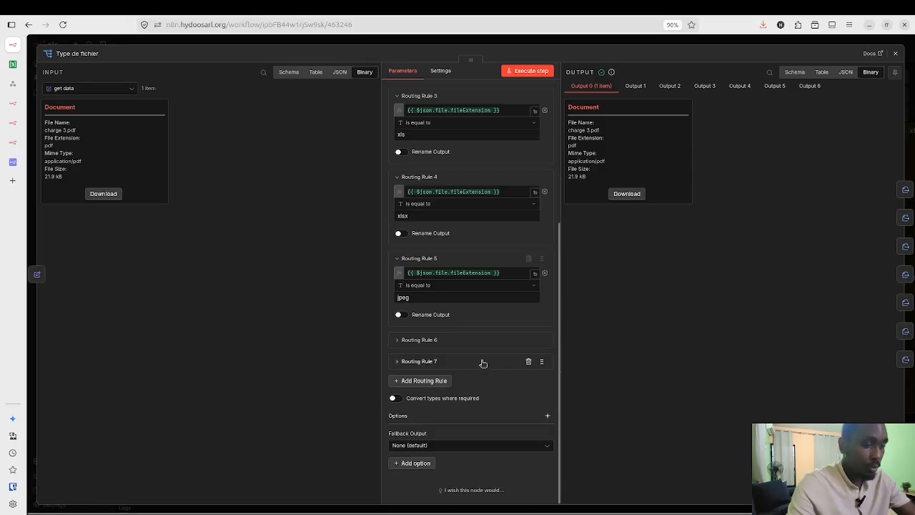
left_click(482, 363)
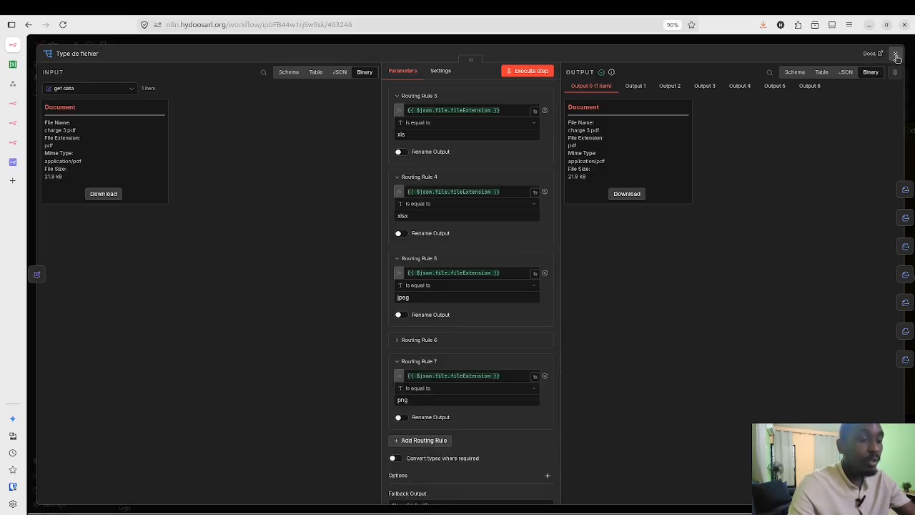
key("Escape")
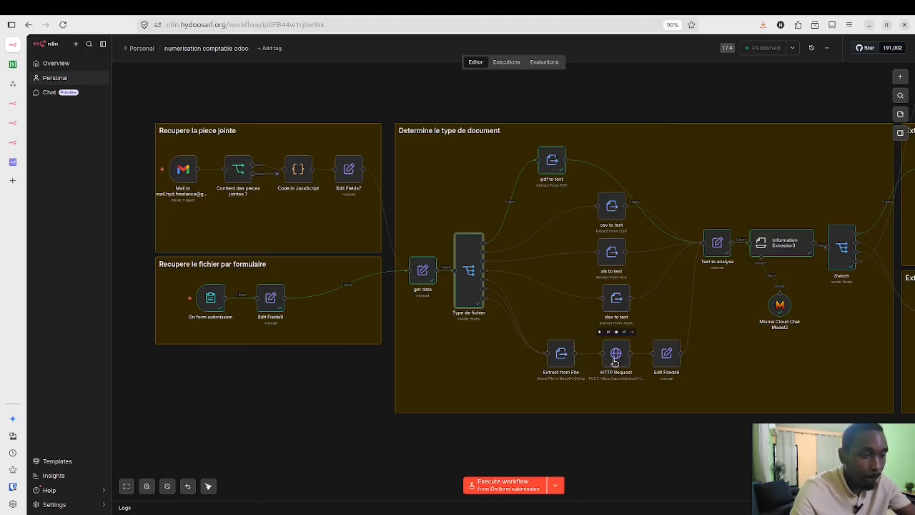
left_click(614, 363)
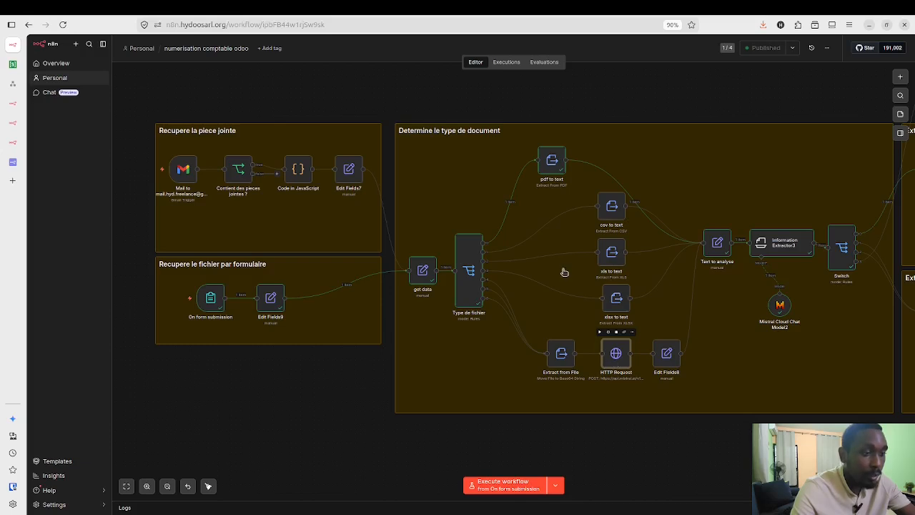
key("Return")
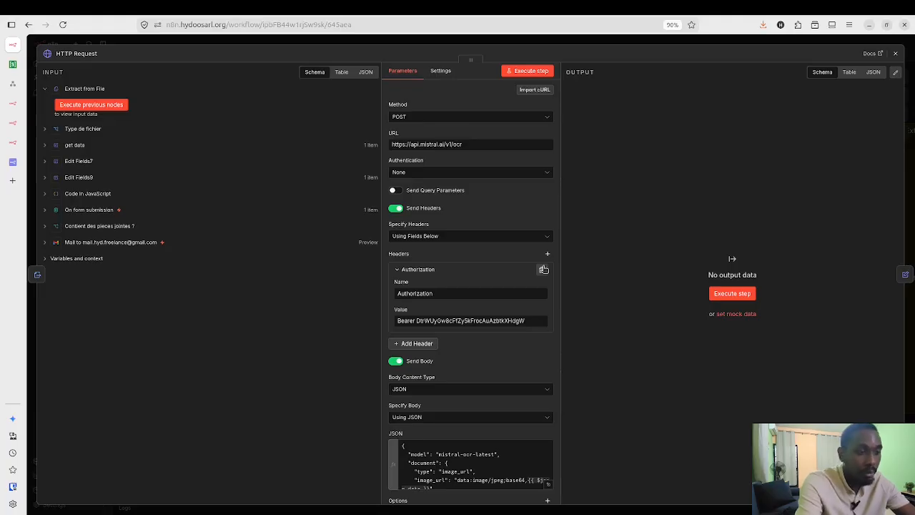
scroll(527, 310, "down", 3)
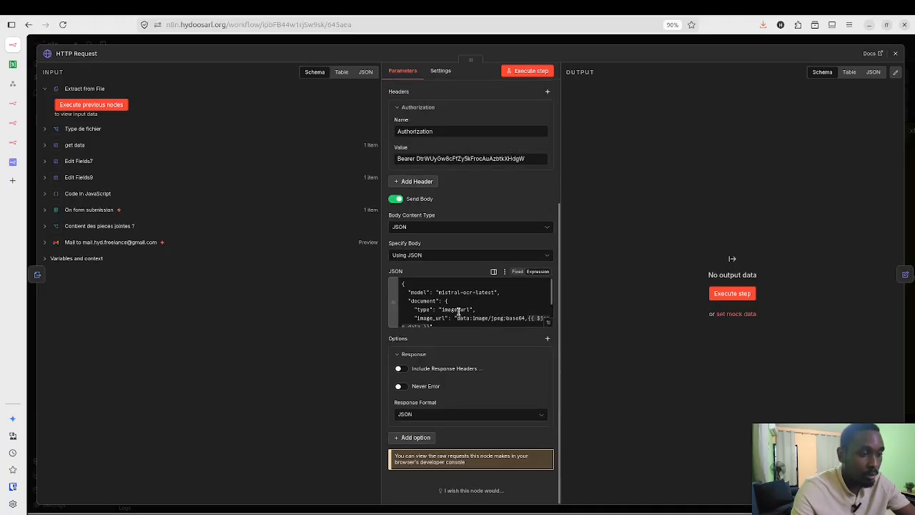
scroll(458, 311, "up", 3)
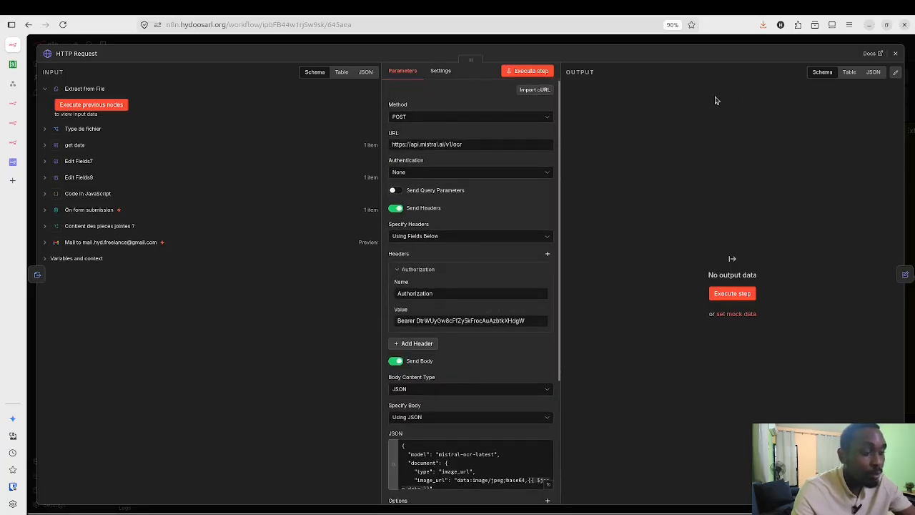
left_click(897, 54)
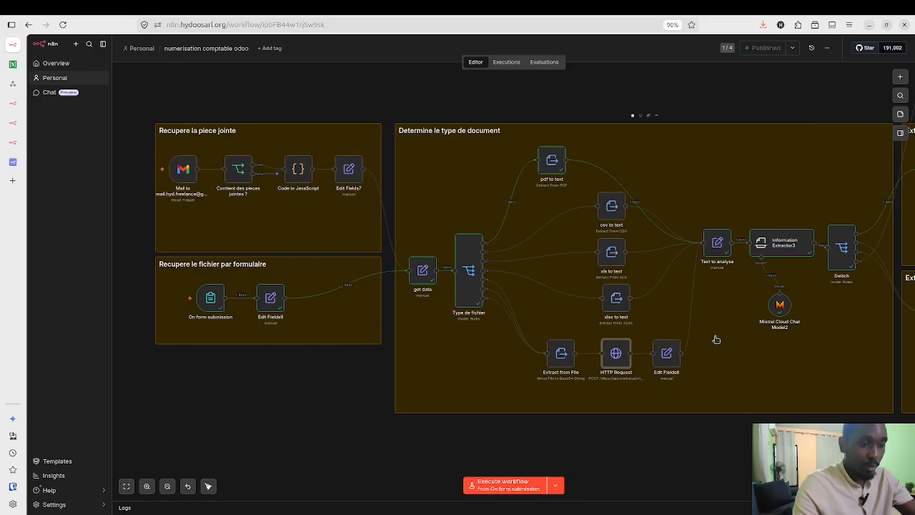
mouse_move(719, 251)
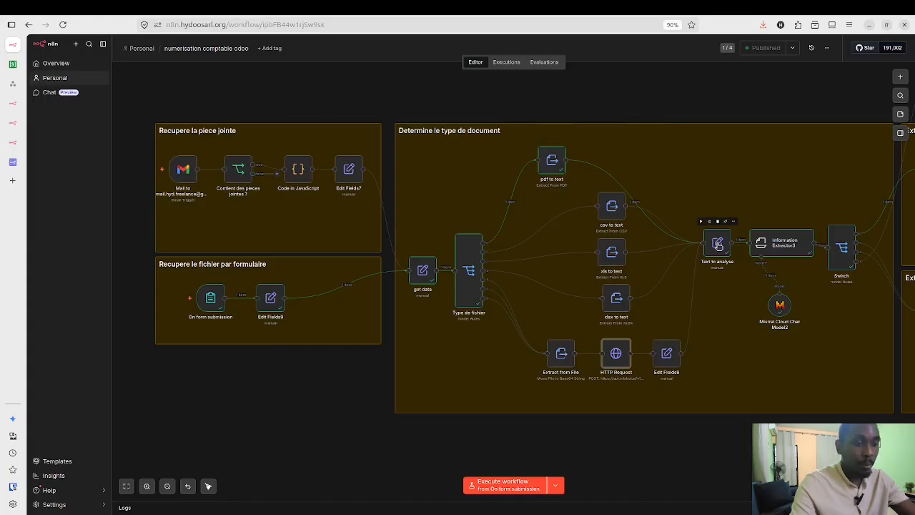
left_click(717, 245)
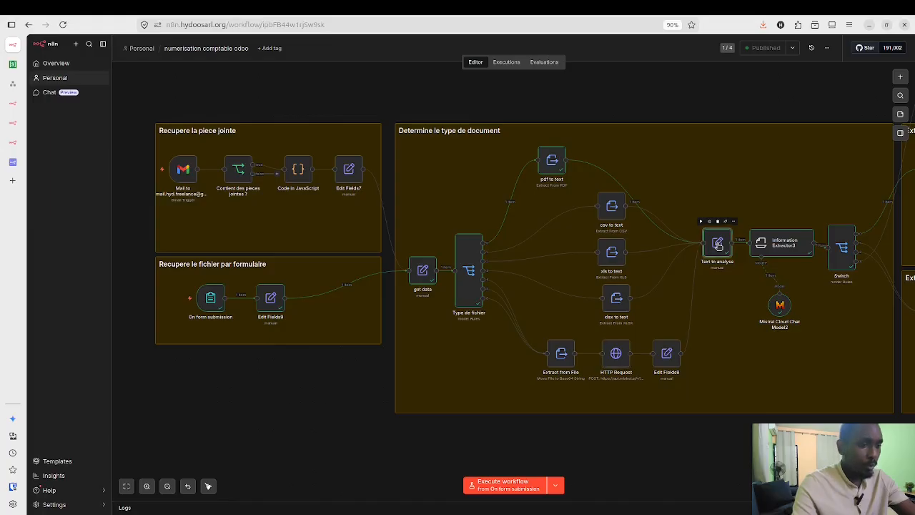
double_click(718, 245)
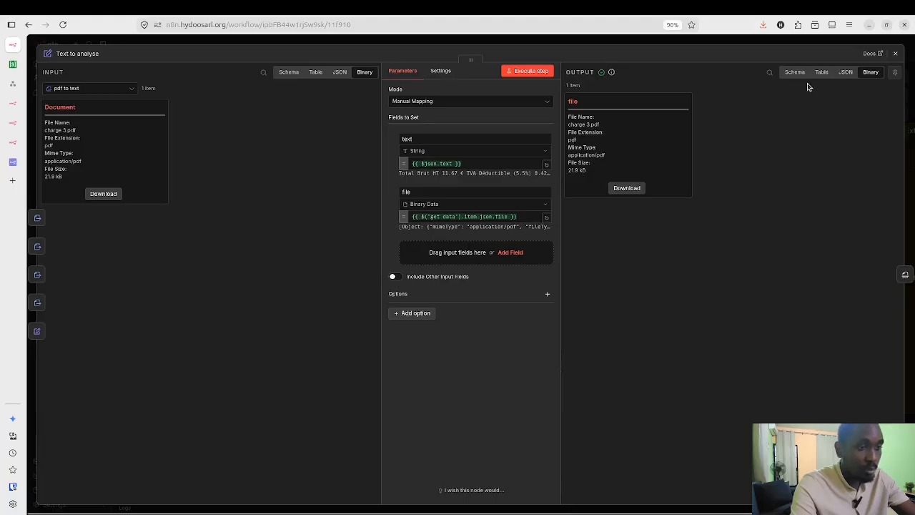
left_click(896, 55)
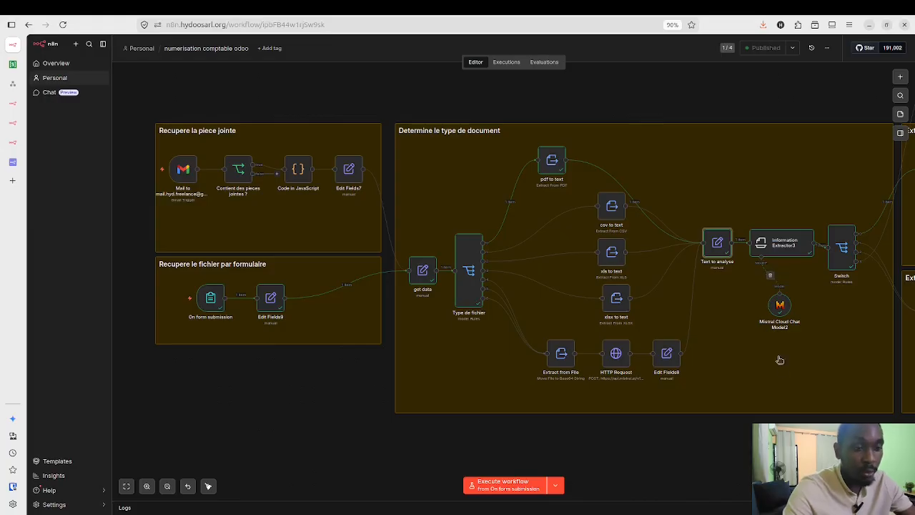
mouse_move(778, 242)
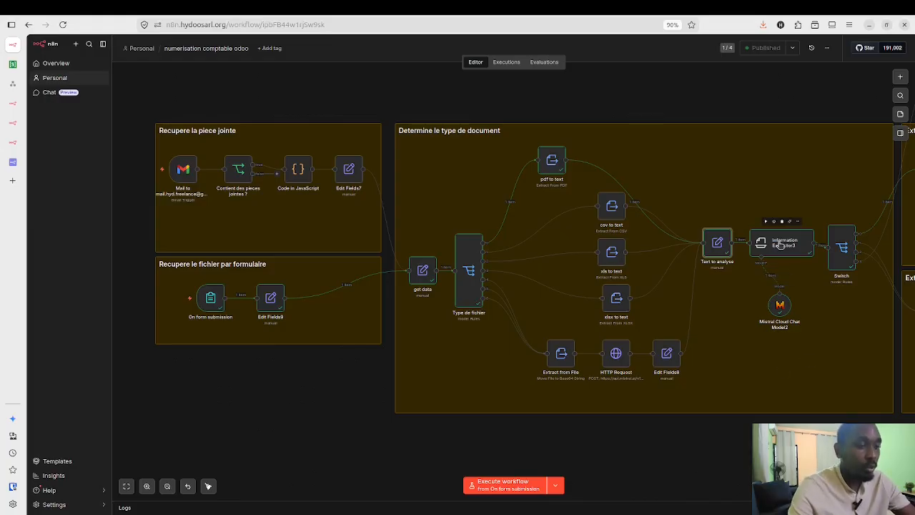
scroll(763, 308, "right", 5)
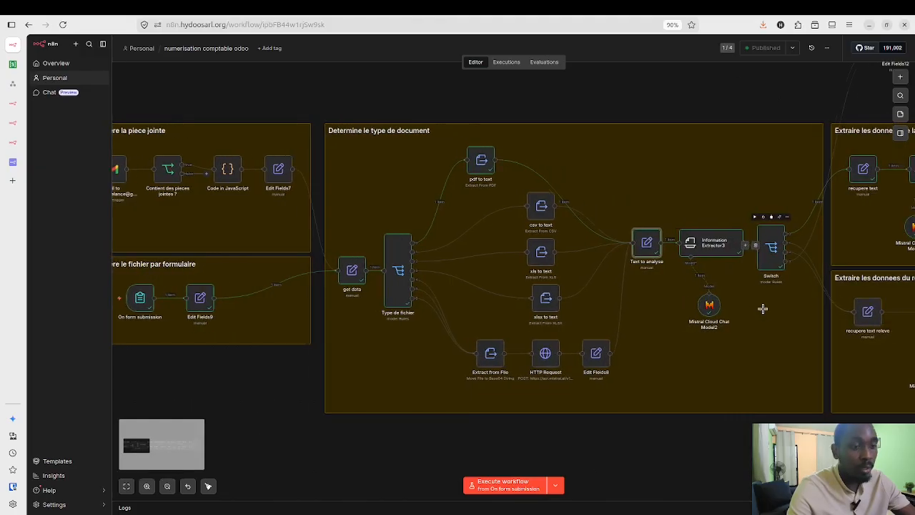
scroll(762, 308, "right", 3)
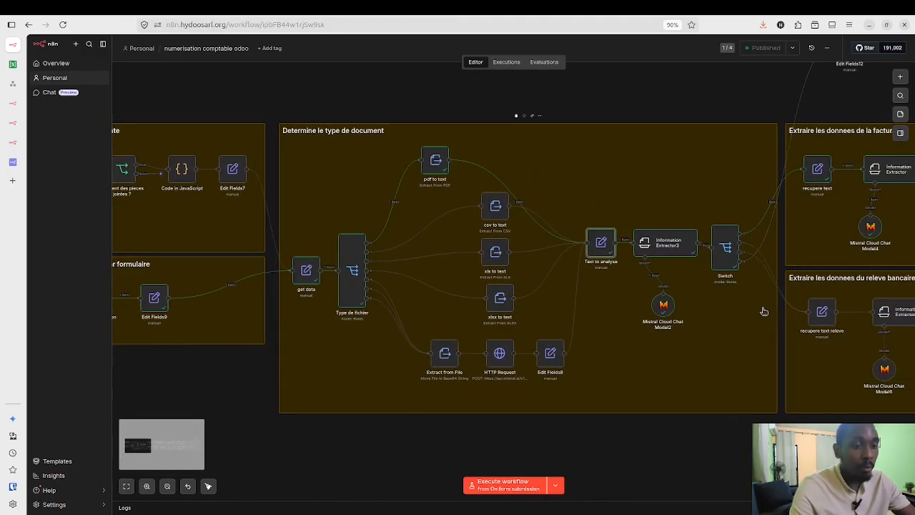
scroll(762, 311, "right", 3)
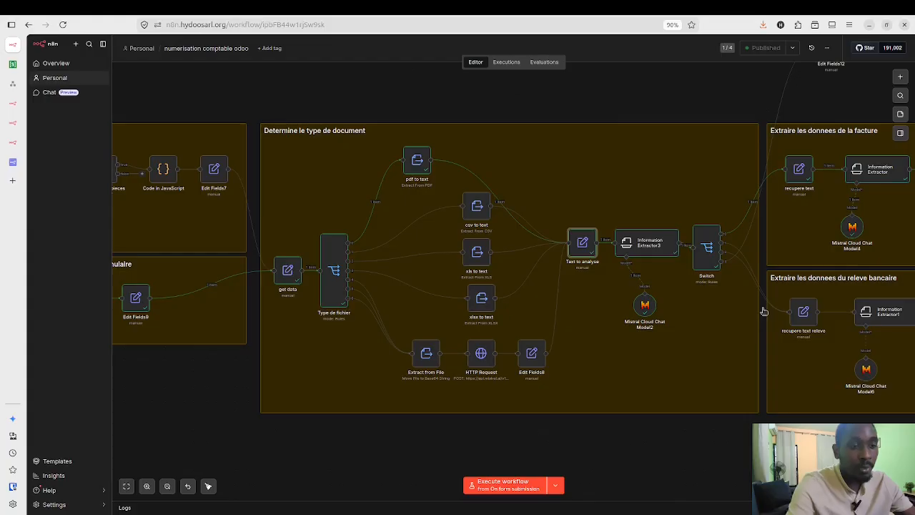
scroll(762, 311, "right", 3)
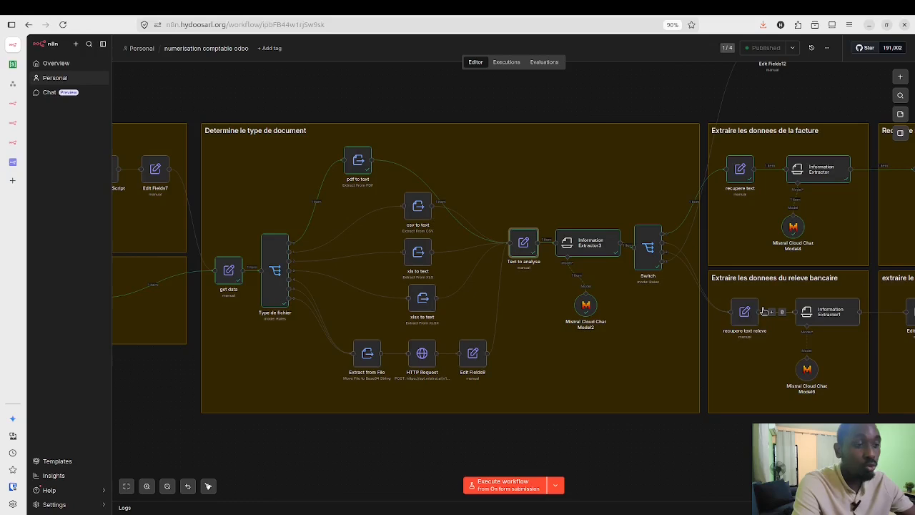
left_click(596, 245)
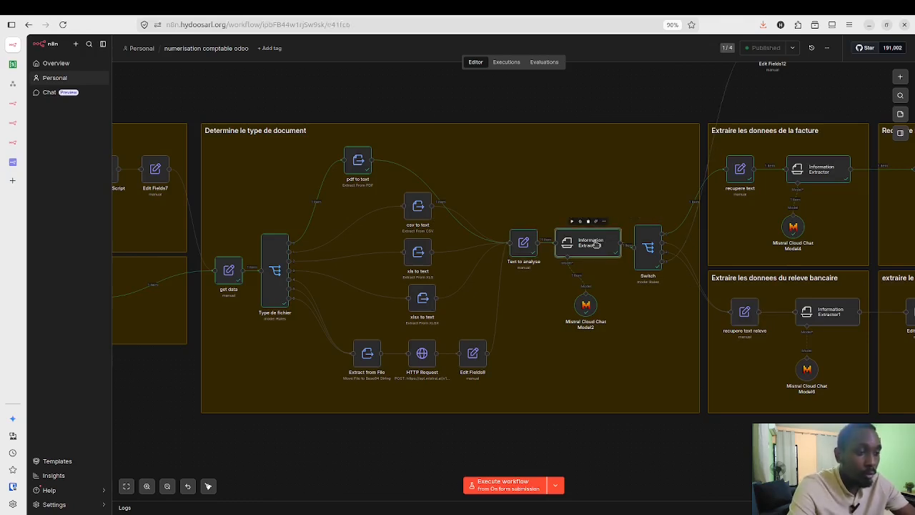
double_click(596, 244)
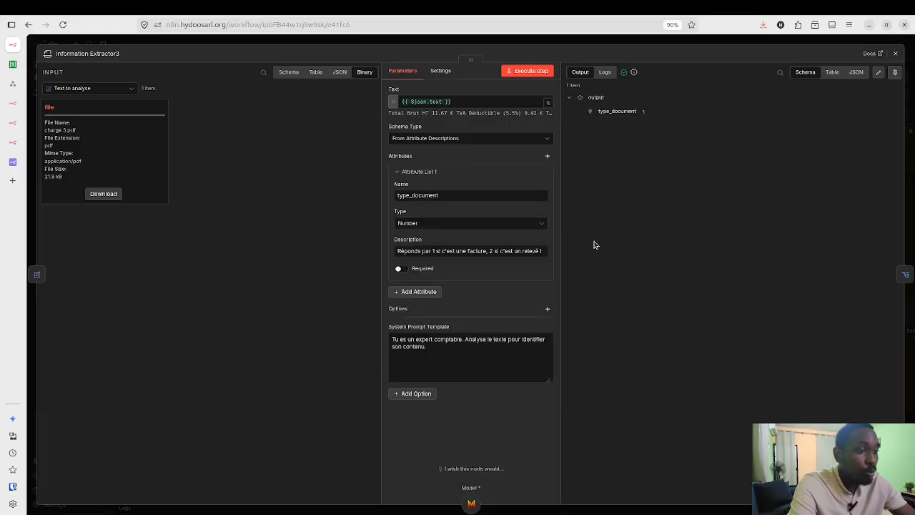
left_click(459, 102)
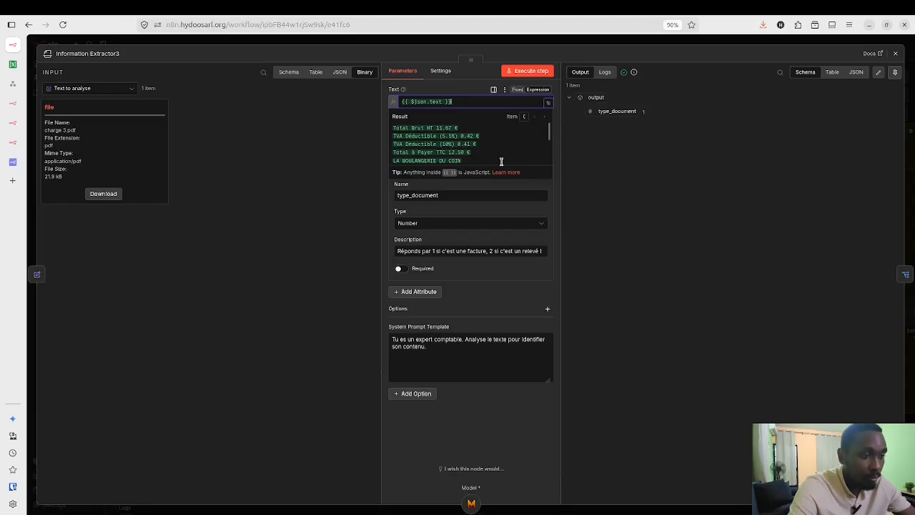
left_click(553, 104)
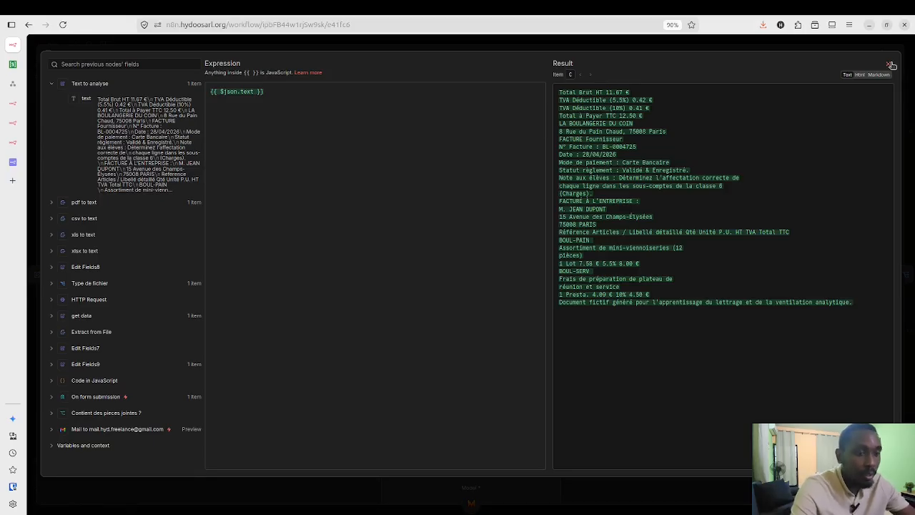
left_click(889, 64)
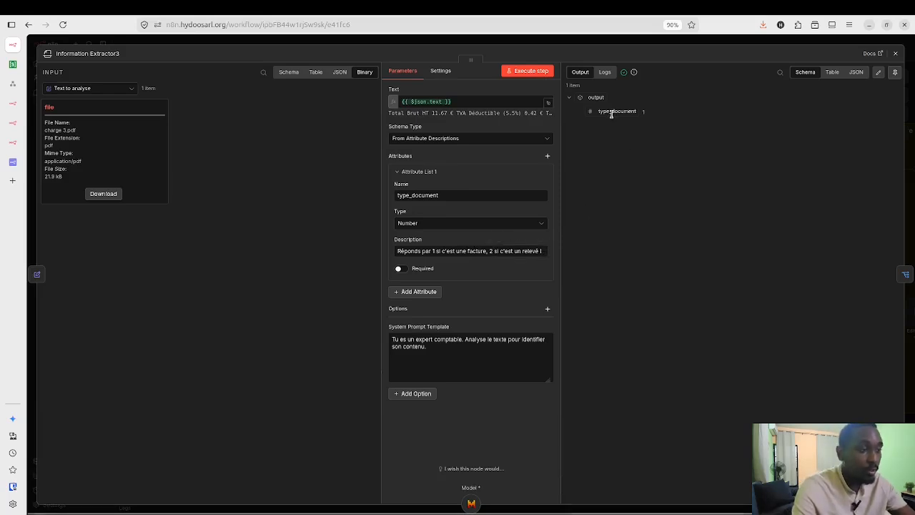
left_click(898, 55)
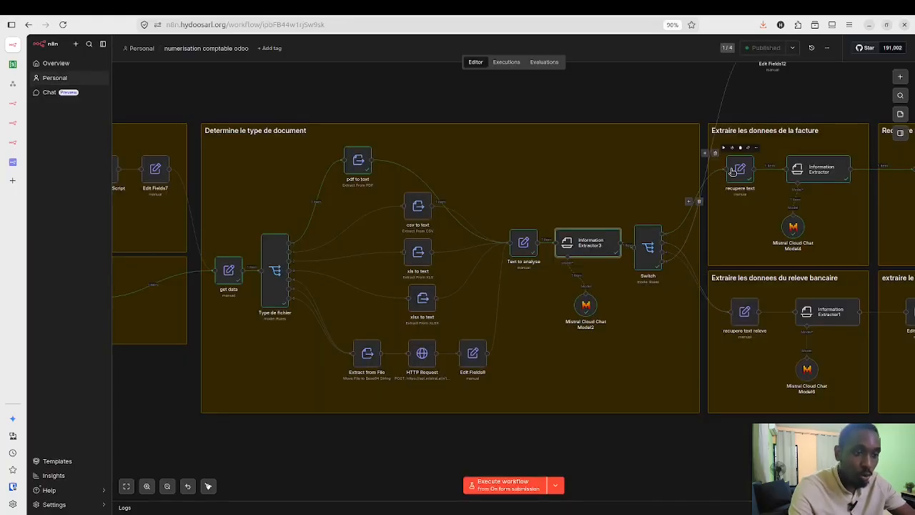
scroll(752, 257, "right", 5)
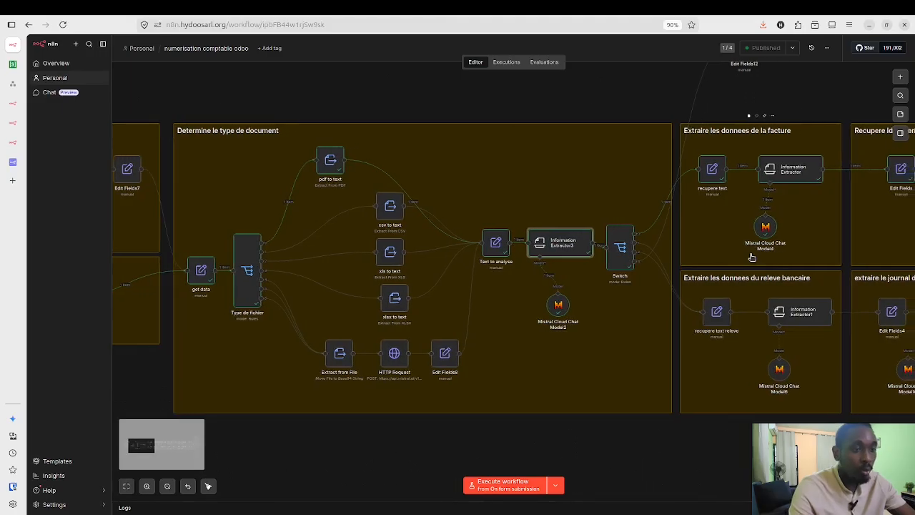
scroll(751, 257, "right", 5)
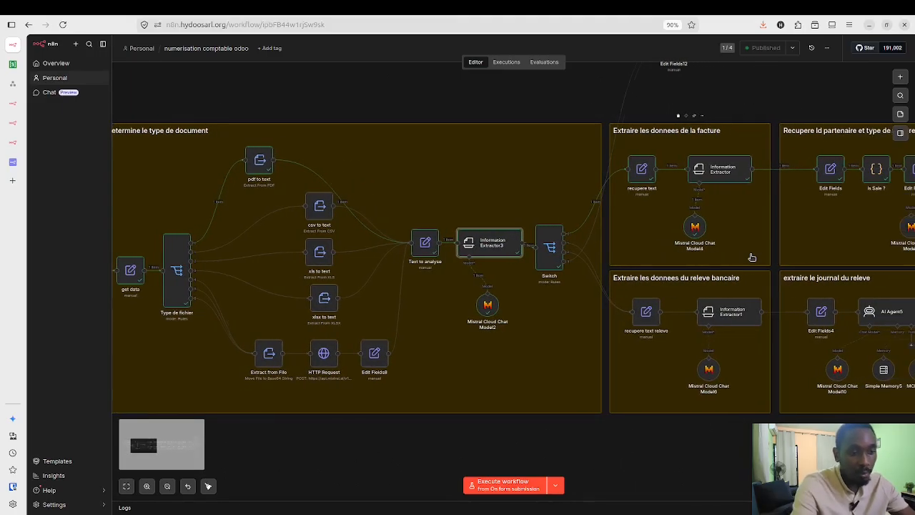
scroll(709, 247, "right", 2)
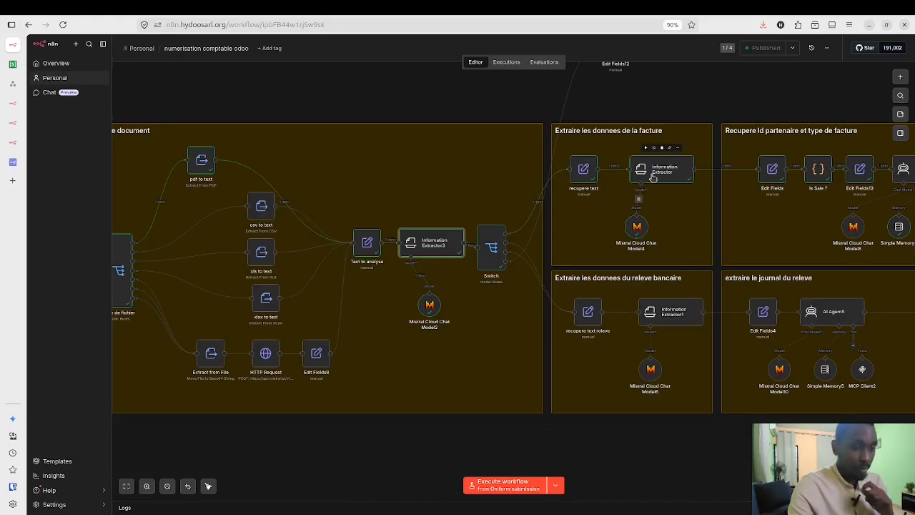
left_click(653, 178)
double_click(653, 177)
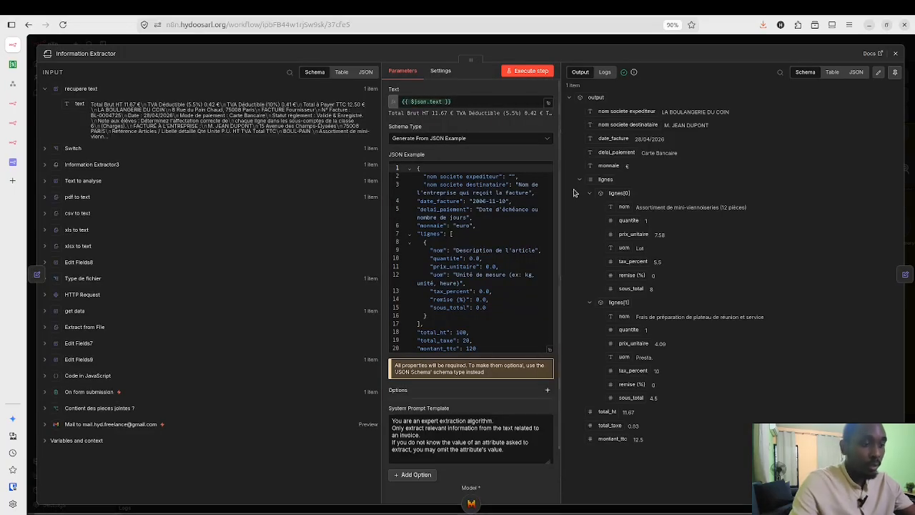
left_click(549, 349)
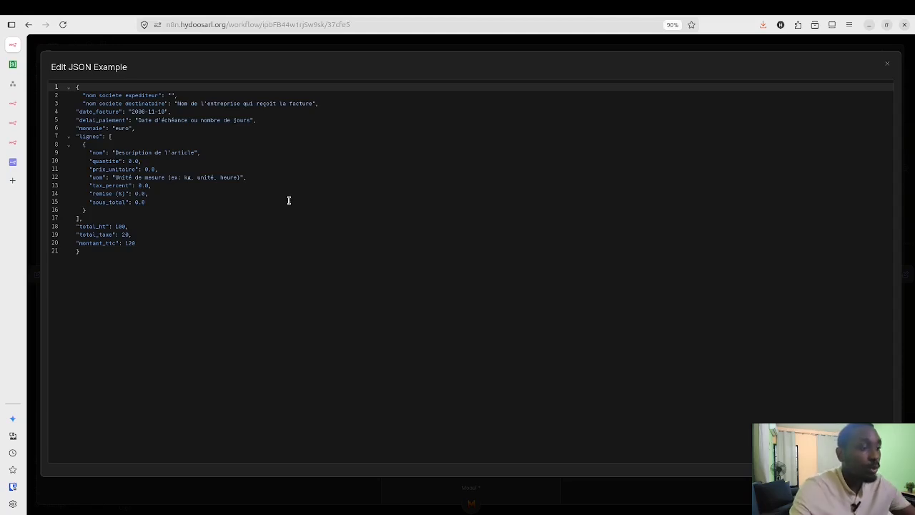
left_click(887, 64)
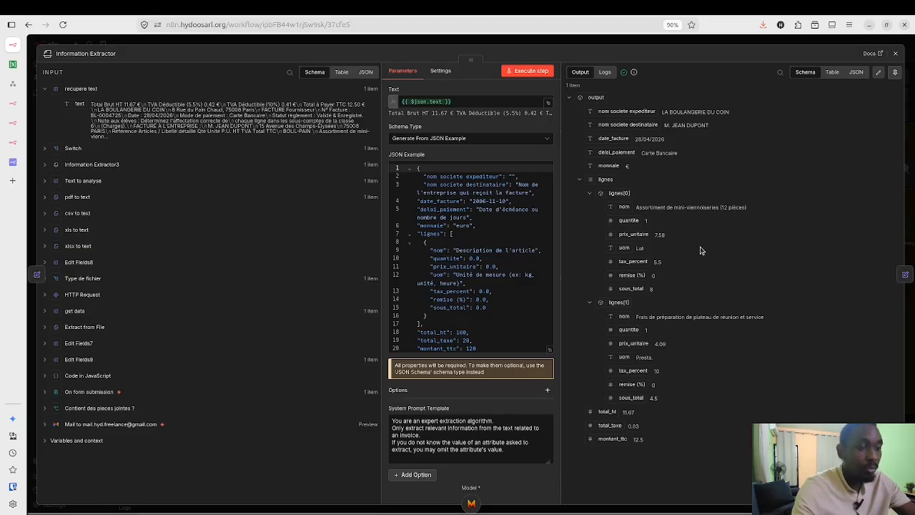
left_click(897, 56)
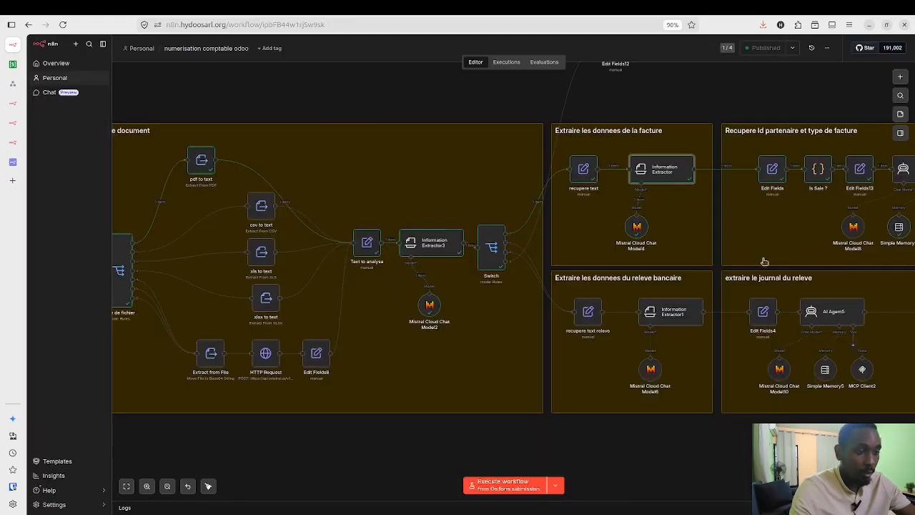
scroll(787, 282, "right", 2)
scroll(787, 282, "right", 5)
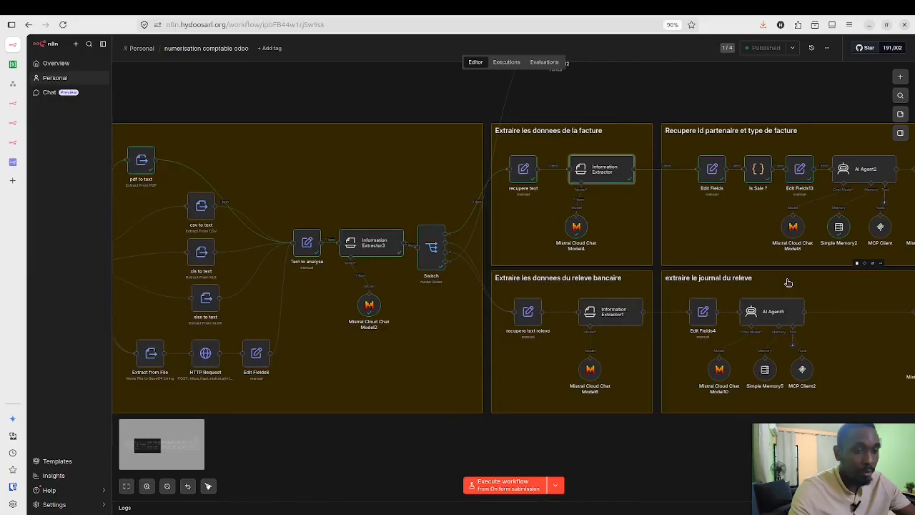
scroll(727, 234, "right", 5)
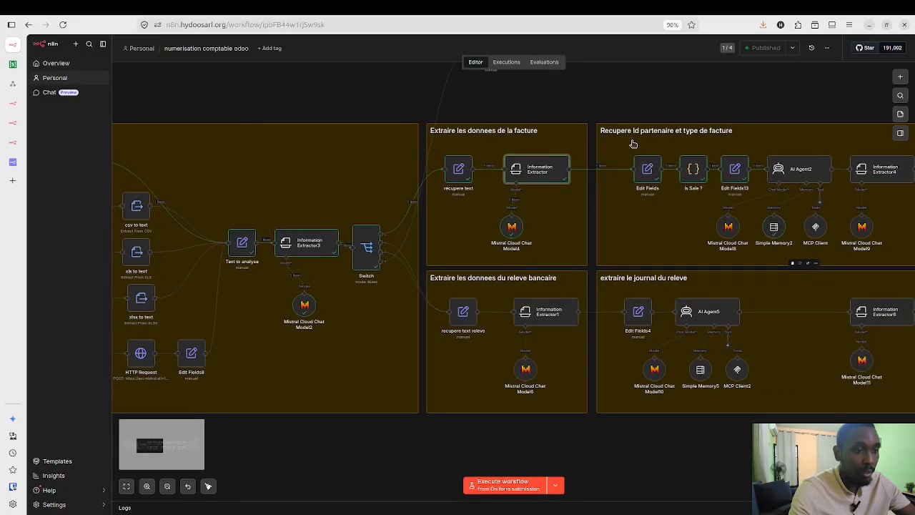
scroll(742, 231, "right", 6)
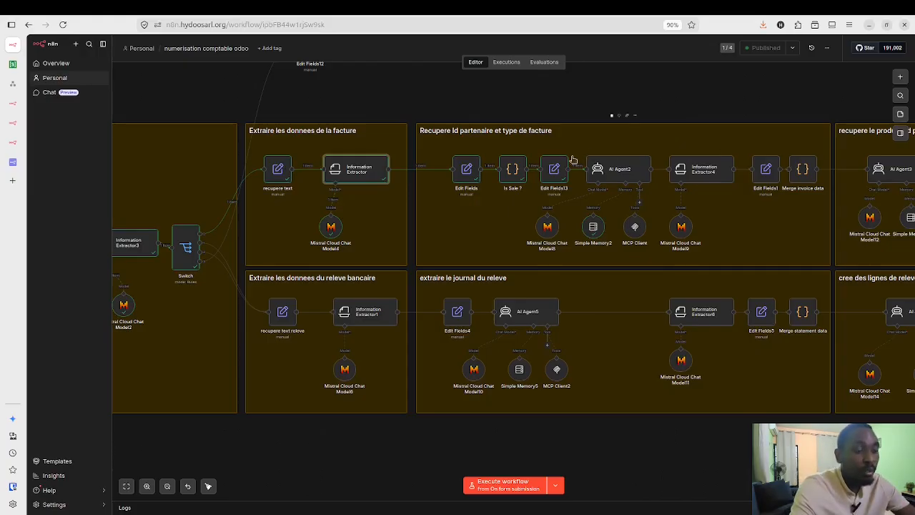
left_click(509, 176)
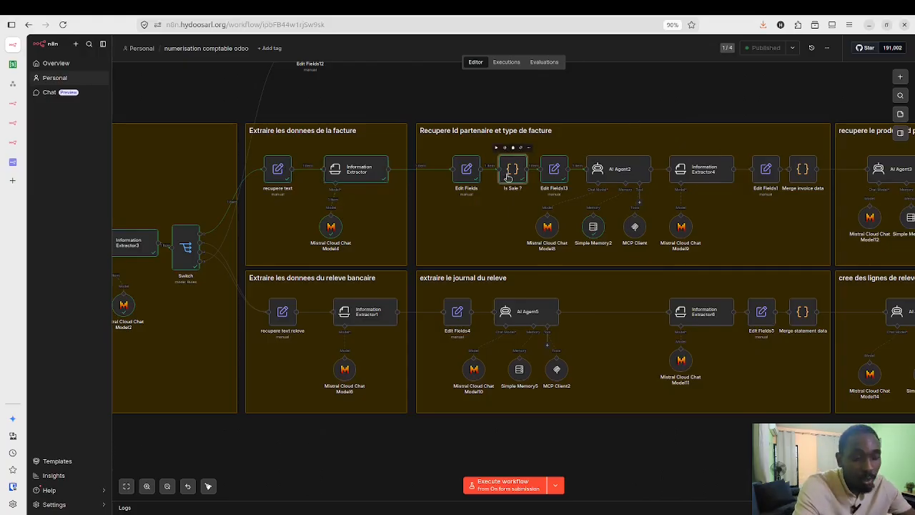
double_click(509, 176)
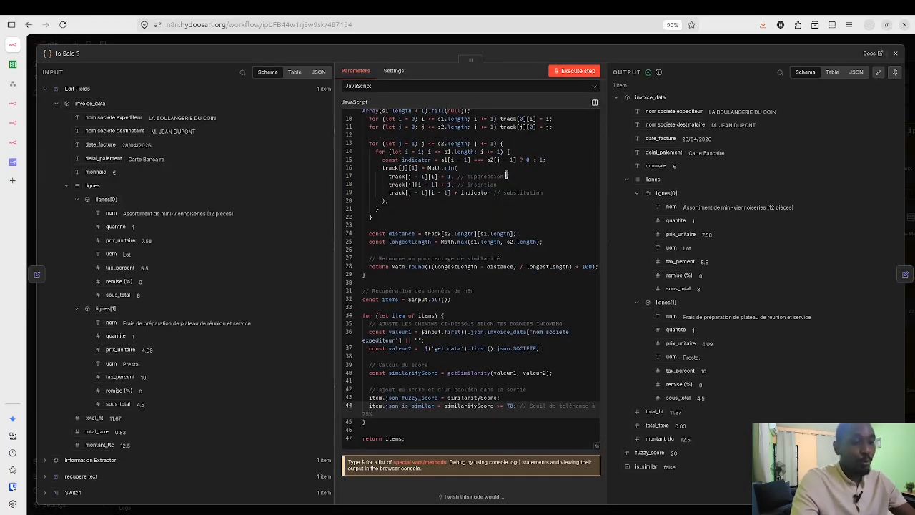
scroll(500, 179, "up", 3)
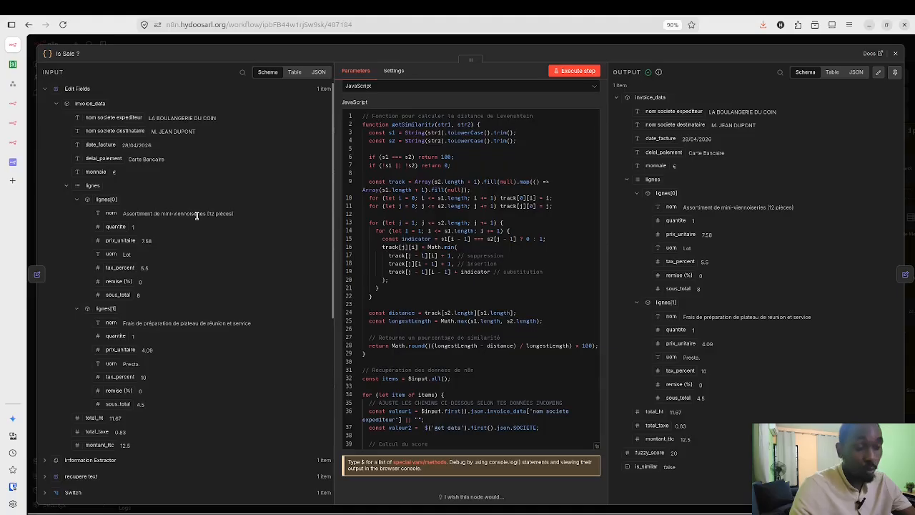
scroll(462, 282, "down", 3)
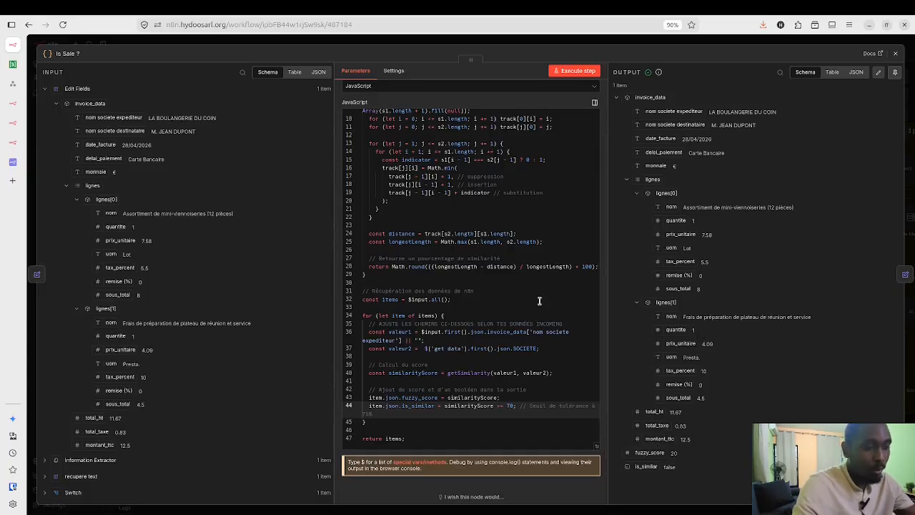
scroll(539, 301, "up", 3)
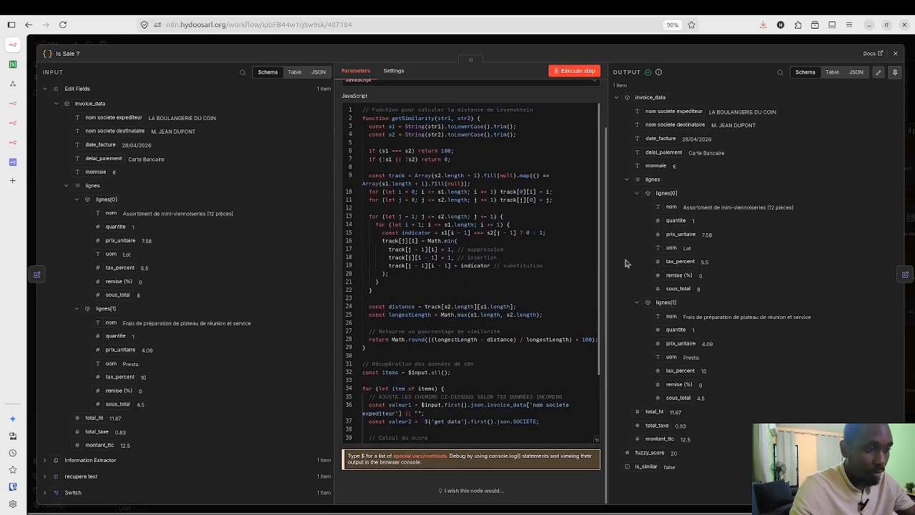
left_click(895, 53)
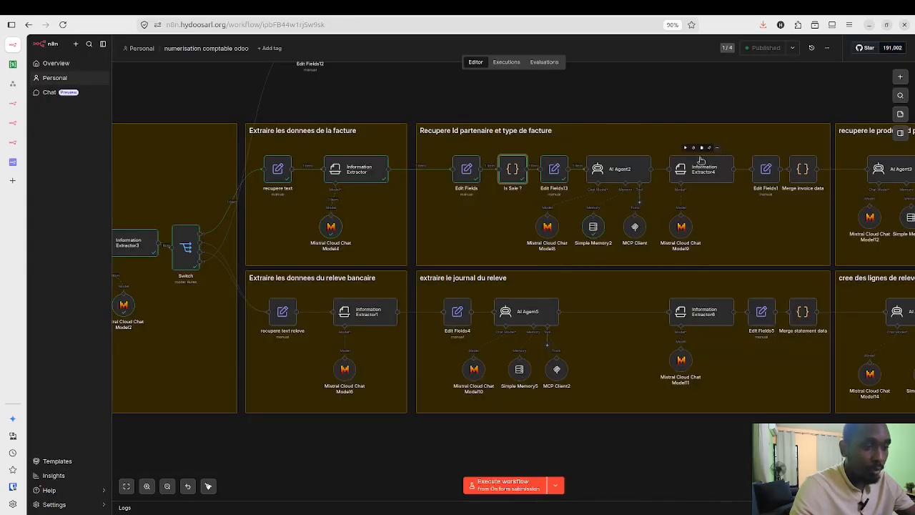
Step: Check Edit Fields13's move_type expression, then open AI Agent2 to see its prompt and system message
left_click(553, 172)
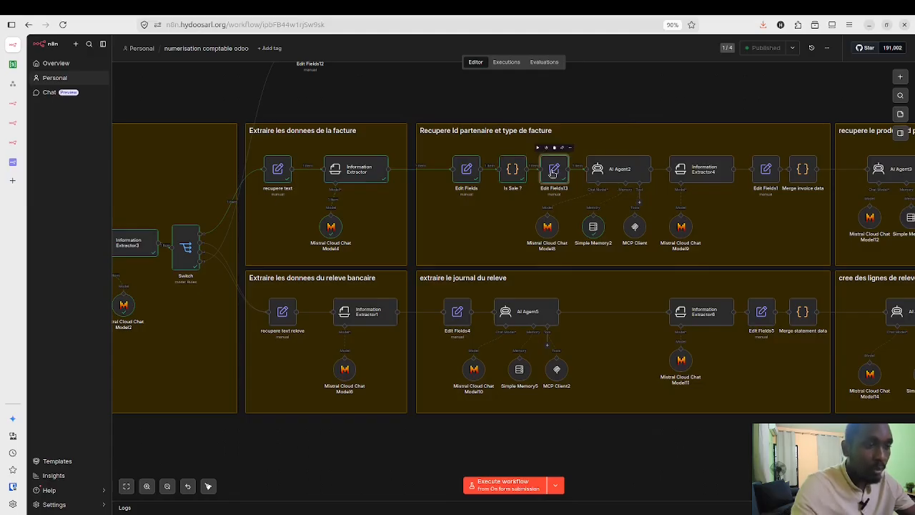
double_click(553, 172)
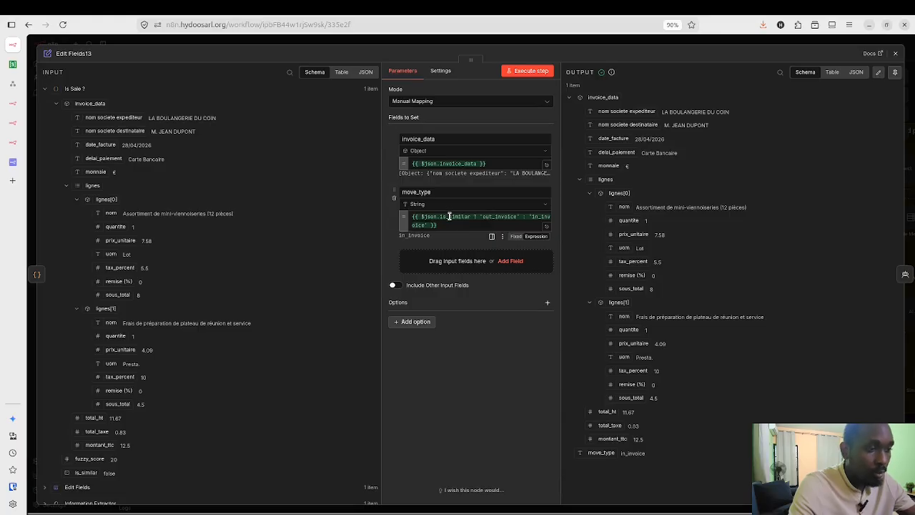
double_click(449, 216)
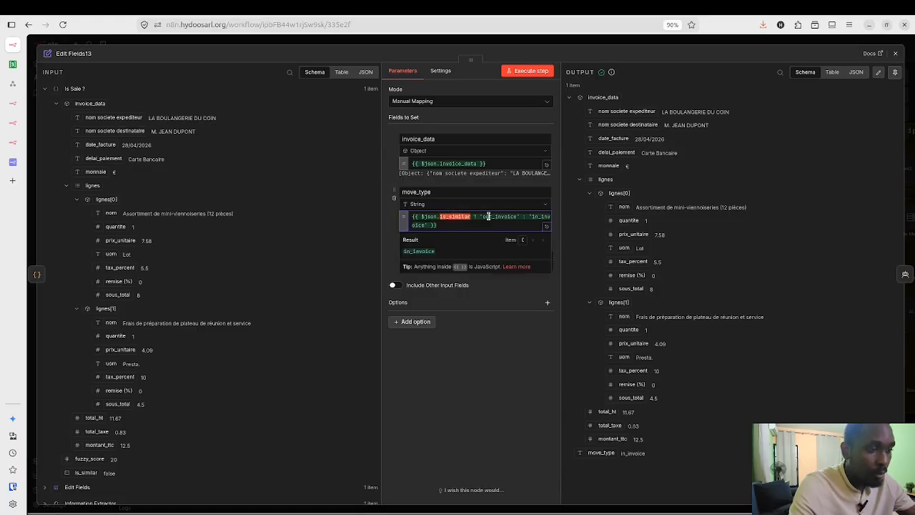
double_click(487, 215)
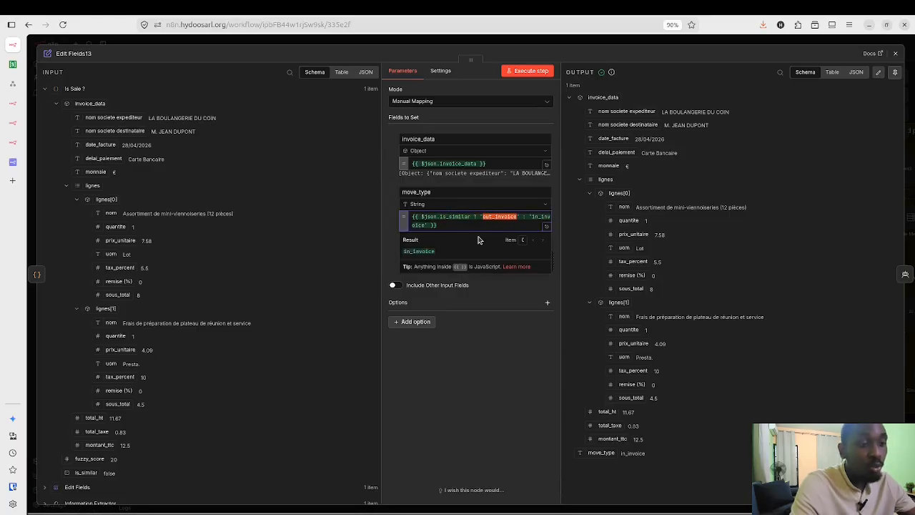
left_click(895, 53)
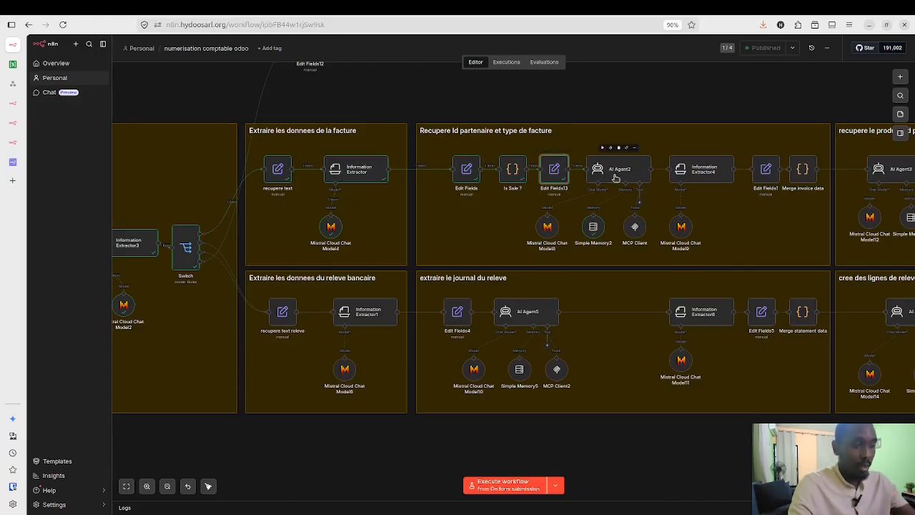
left_click(615, 177)
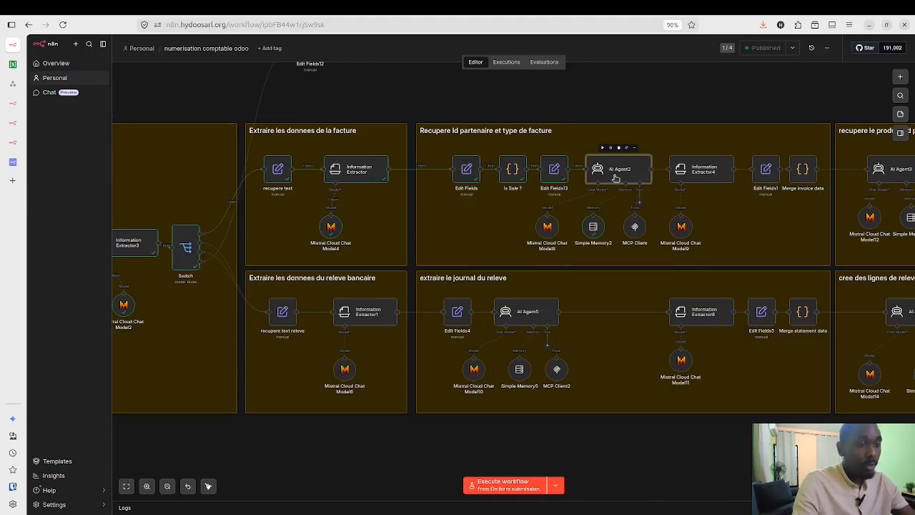
double_click(615, 177)
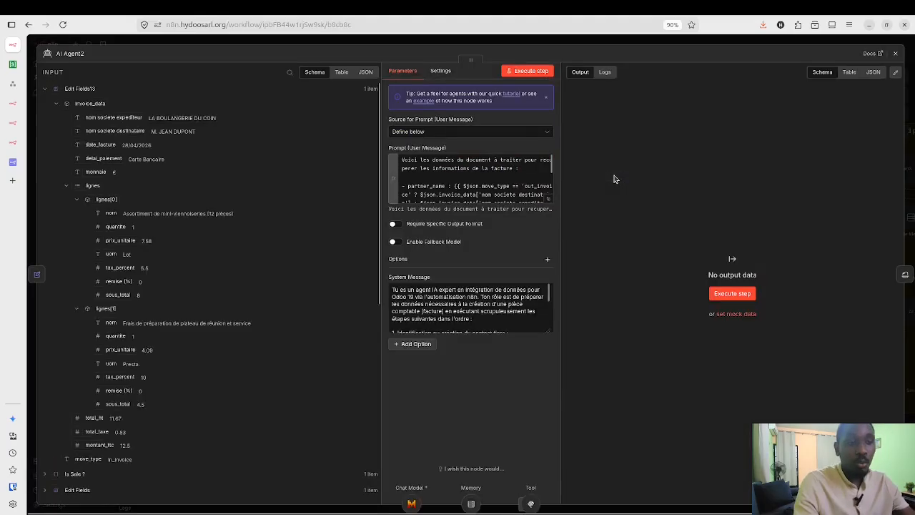
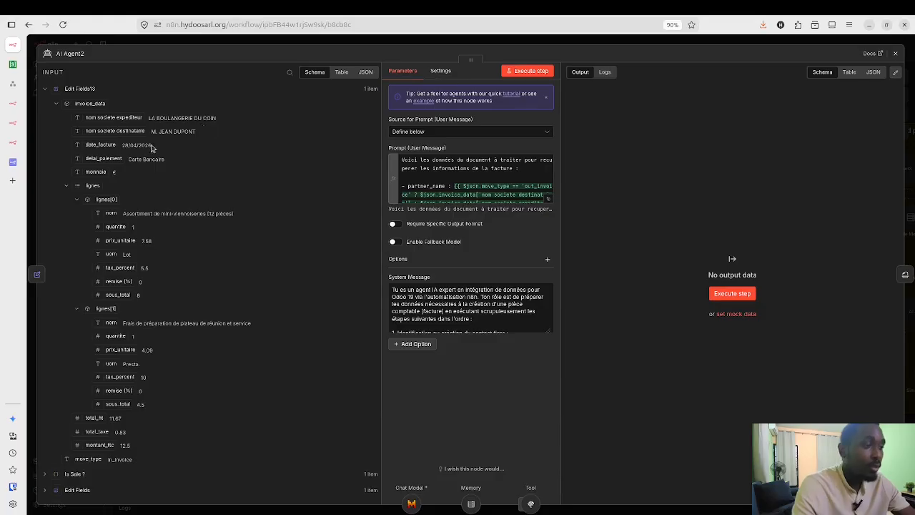
Step: Glance at the Odoo Mcp Invoice workflow, then expand AI Agent2's system message full-size
left_click(15, 125)
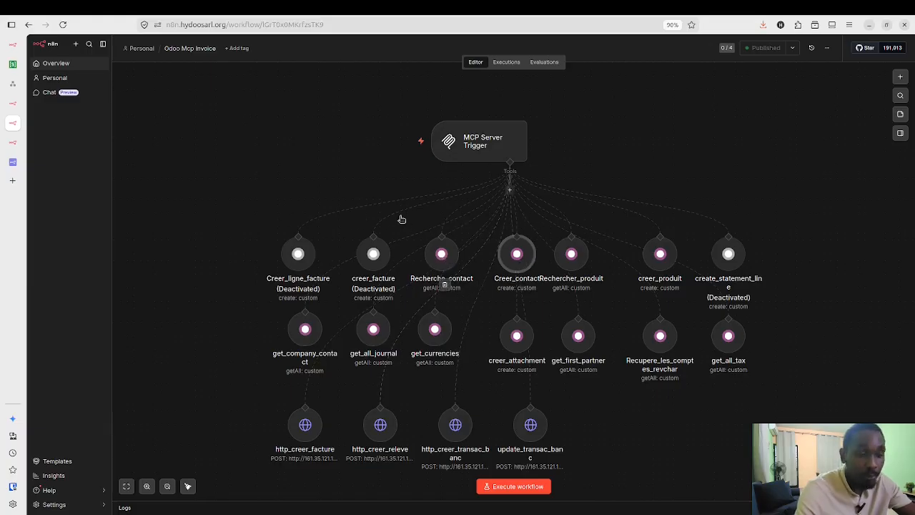
left_click(13, 45)
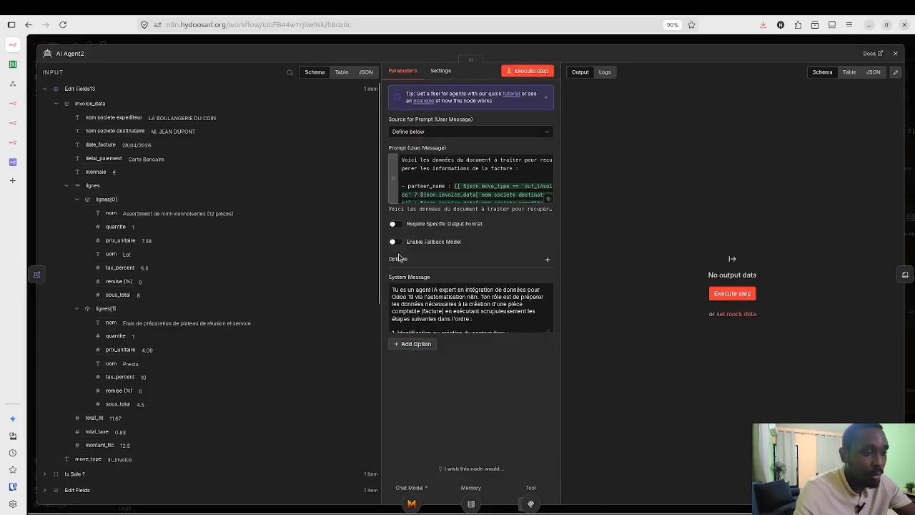
left_click(551, 333)
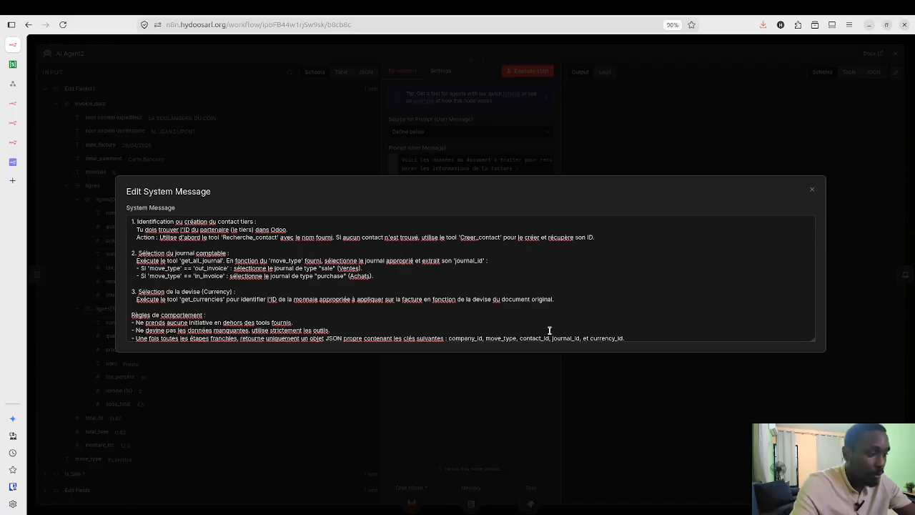
Step: Leave the system message and show the Odoo Mcp Invoice workflow's MCP Server Trigger and tools
scroll(504, 288, "up", 3)
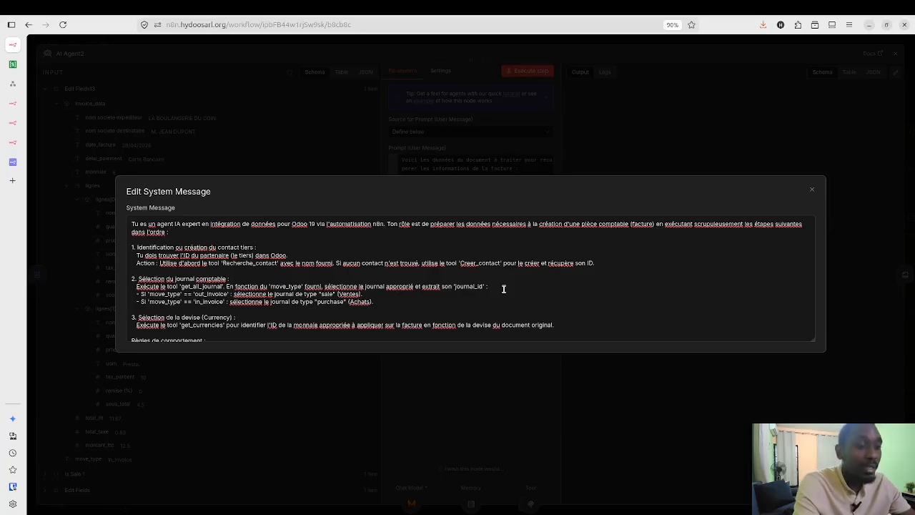
left_click(11, 112)
left_click(13, 123)
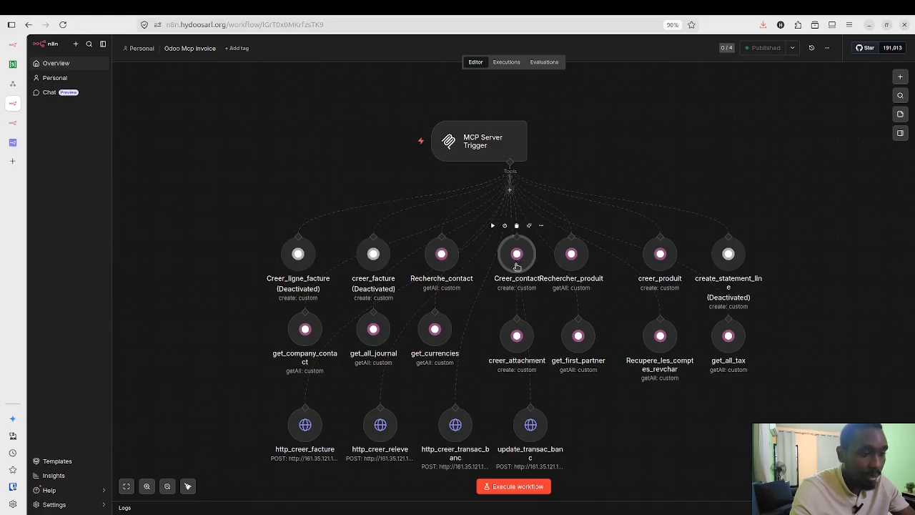
double_click(517, 254)
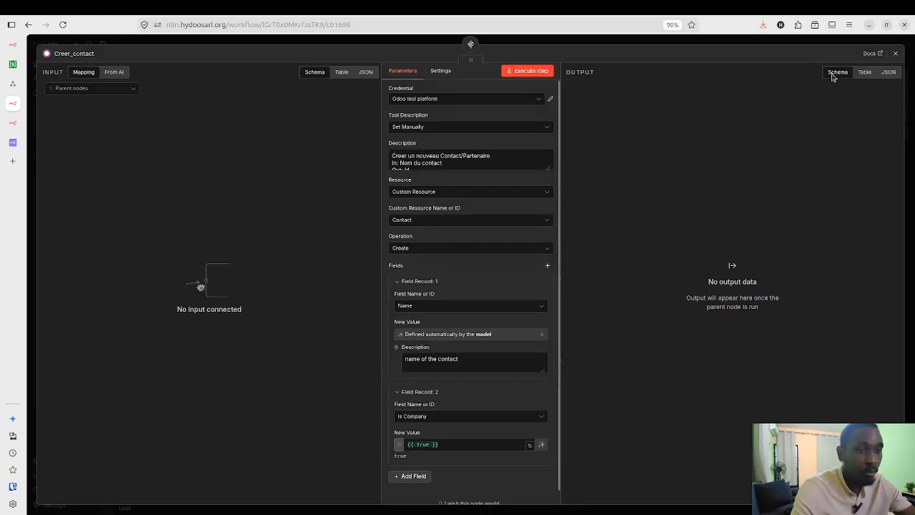
left_click(896, 54)
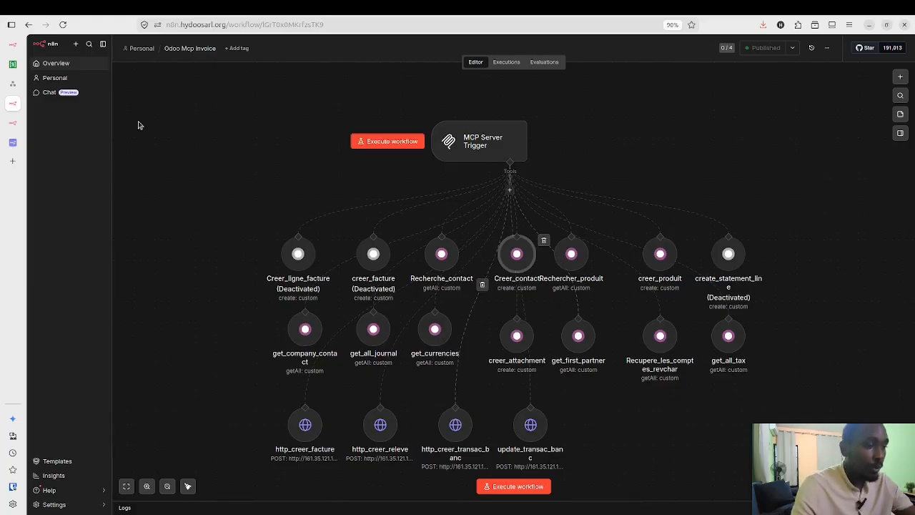
left_click(15, 46)
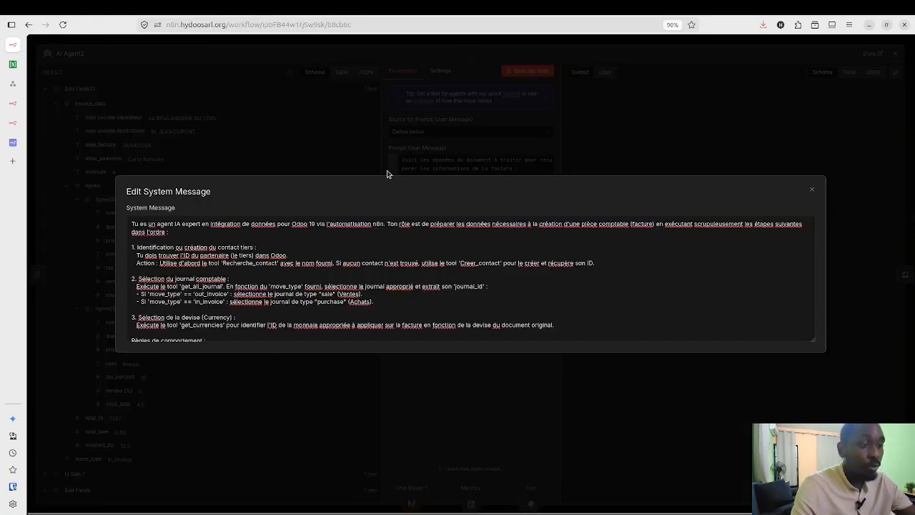
left_click(810, 192)
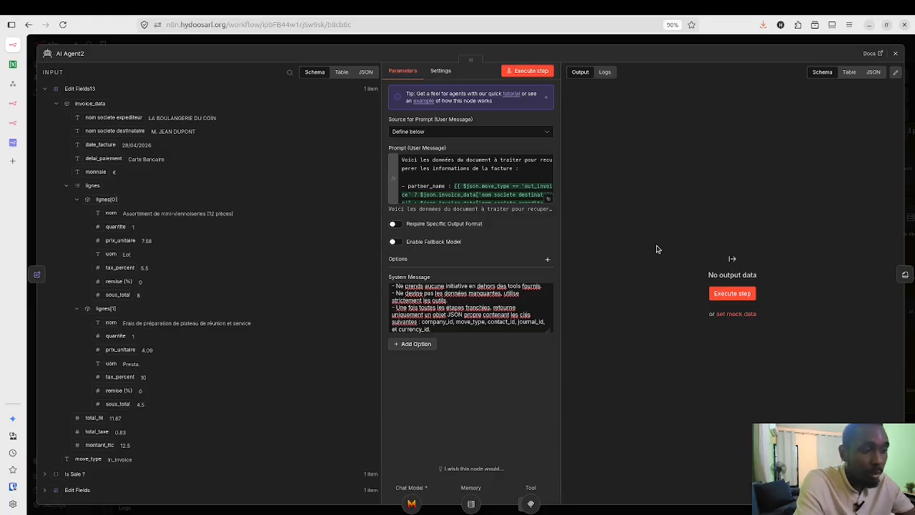
left_click(550, 332)
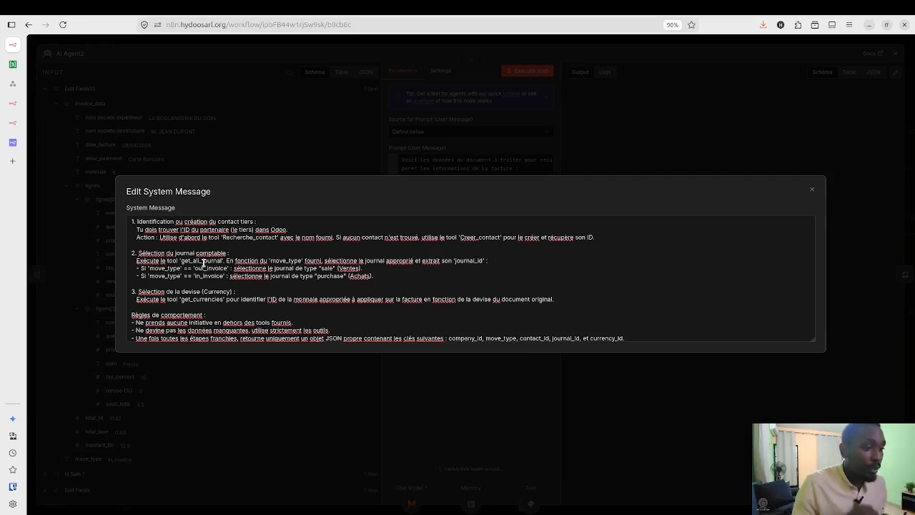
double_click(205, 260)
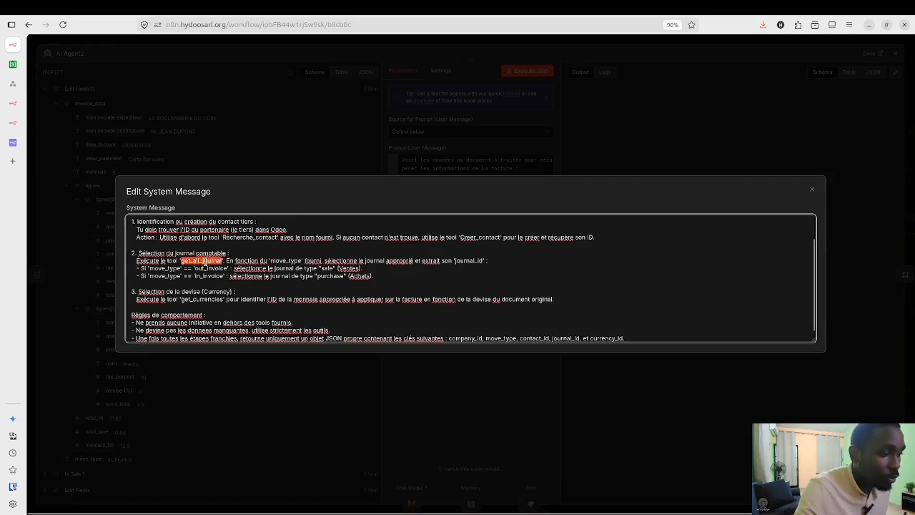
left_click(16, 107)
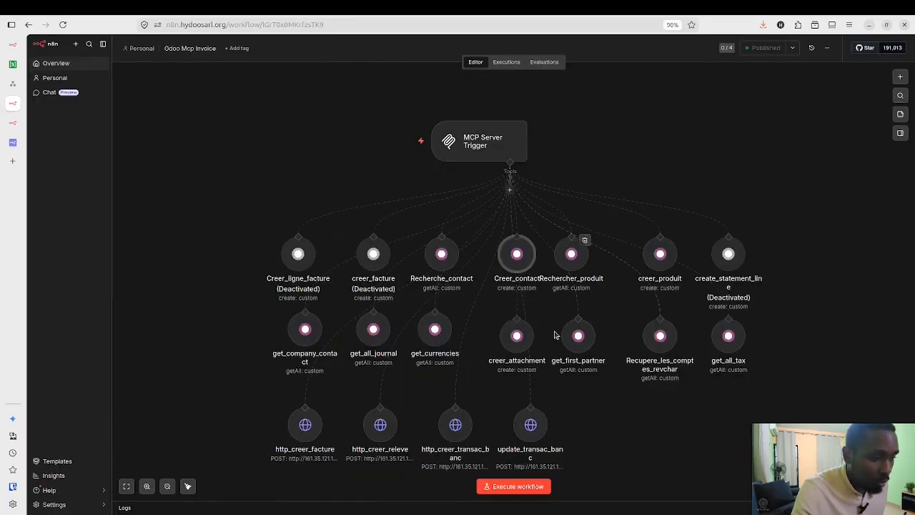
Step: Review the get_all_journal tool's settings, then return to AI Agent2's expanded system message
double_click(379, 334)
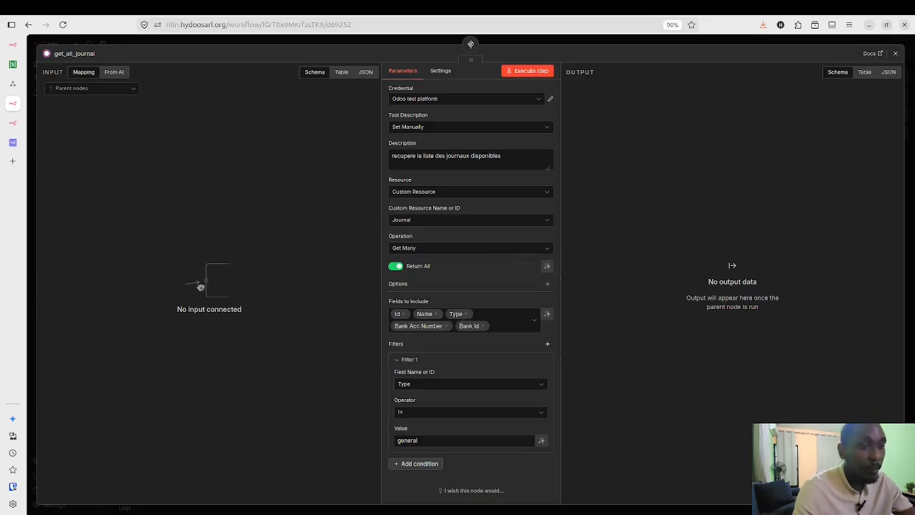
left_click(899, 54)
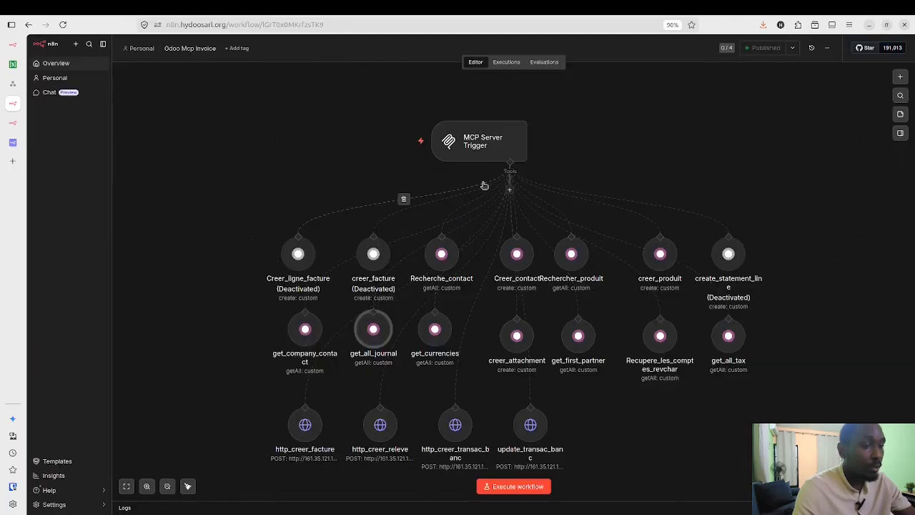
left_click(14, 46)
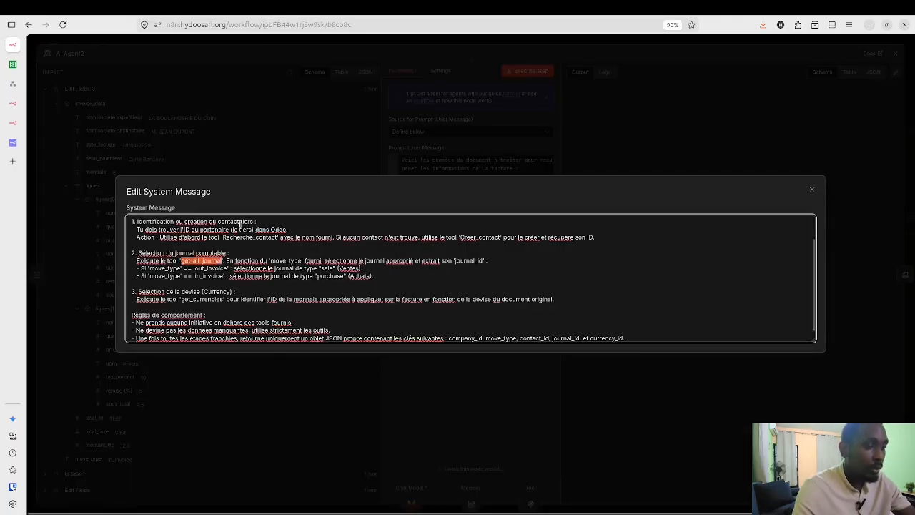
Step: Highlight get_currencies in the system message, then close the full-size editor
left_click(276, 268)
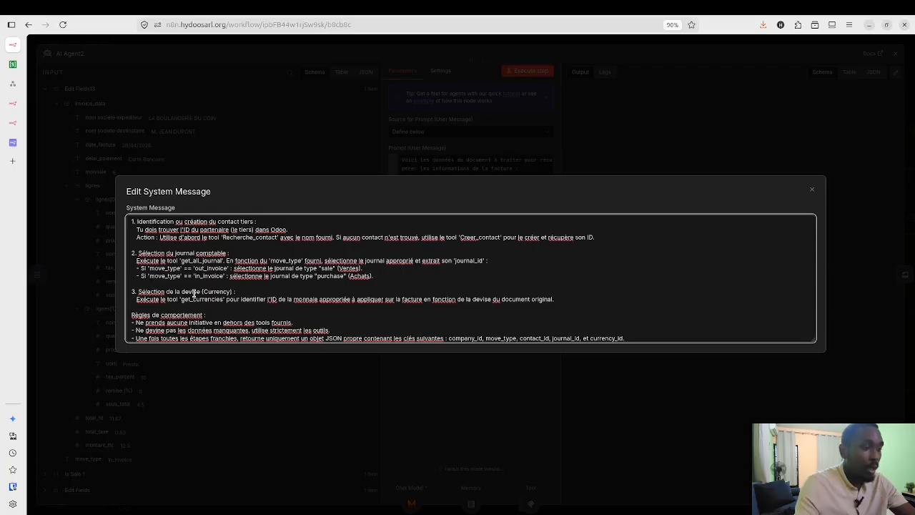
double_click(199, 300)
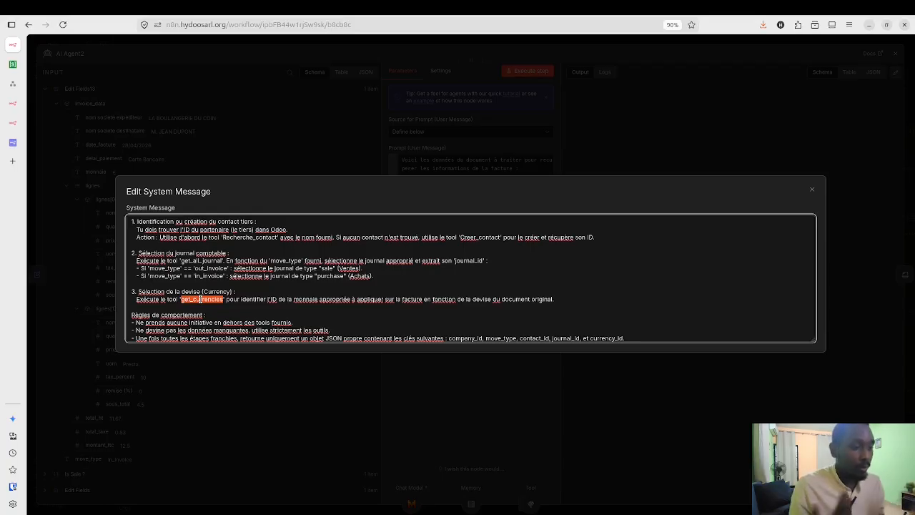
scroll(202, 300, "down", 1)
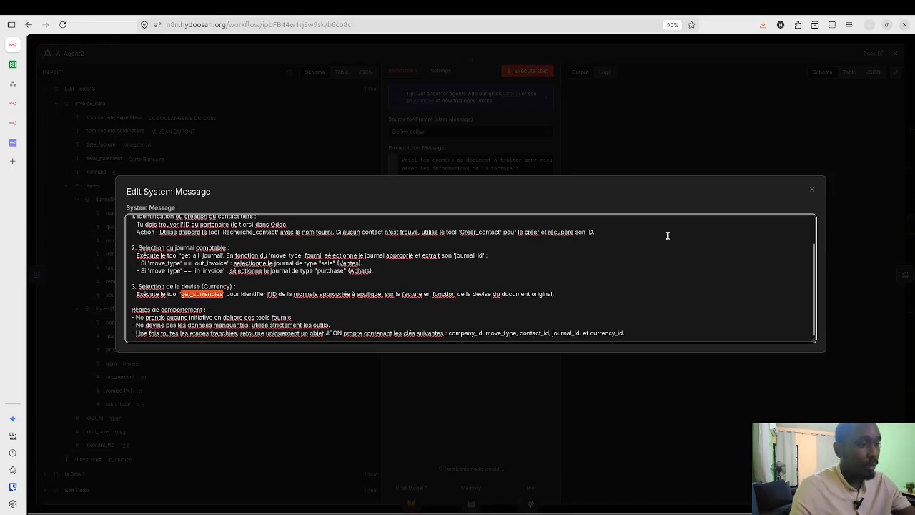
left_click(813, 190)
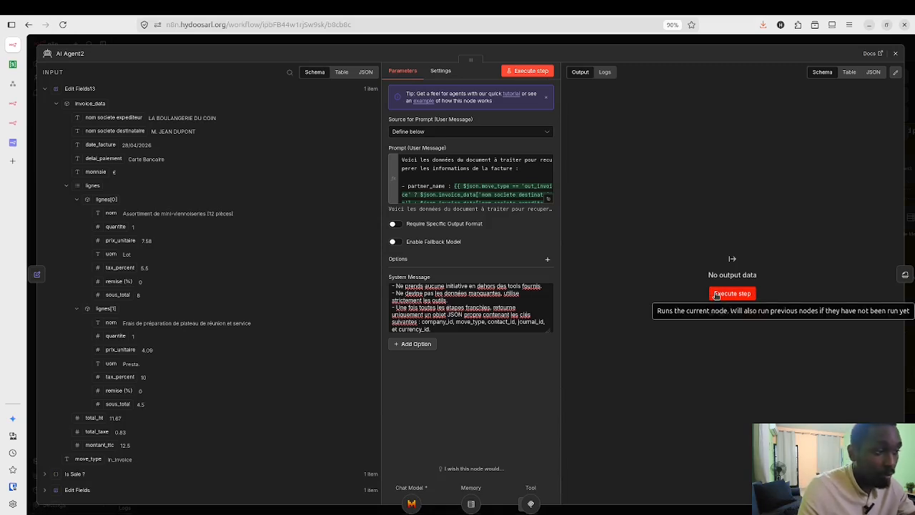
Step: Execute AI Agent2 to output company_id, move_type, contact_id, journal_id and currency_id
left_click(717, 294)
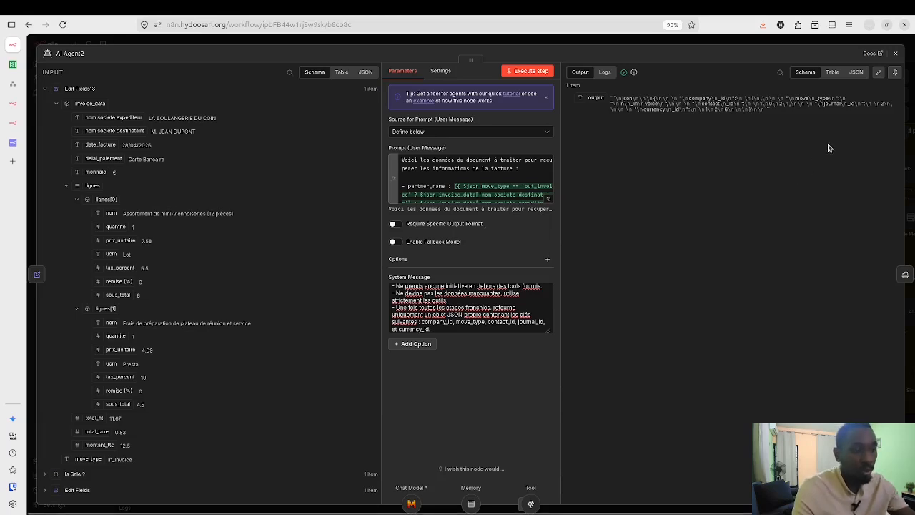
left_click(897, 55)
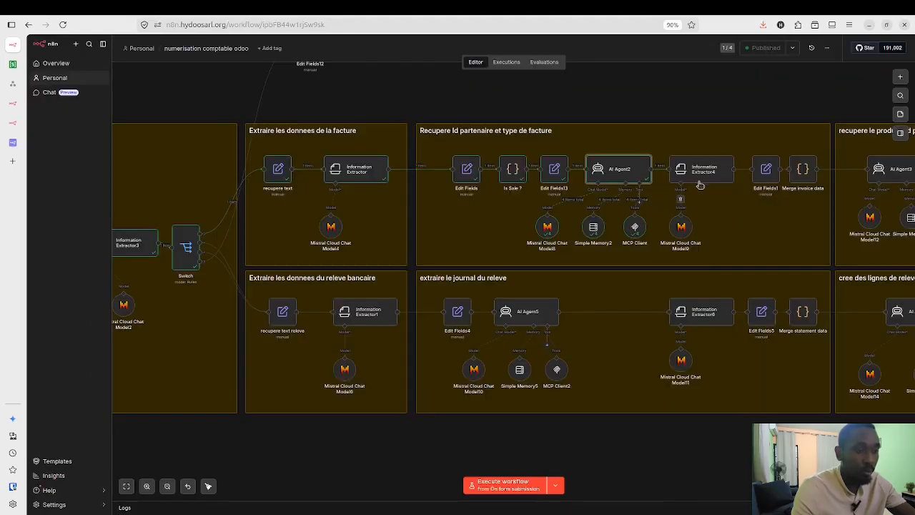
Step: Execute Information Extractor4, getting partner_id 102, in_invoice, journal_id 2 and currency_id 126
left_click(707, 176)
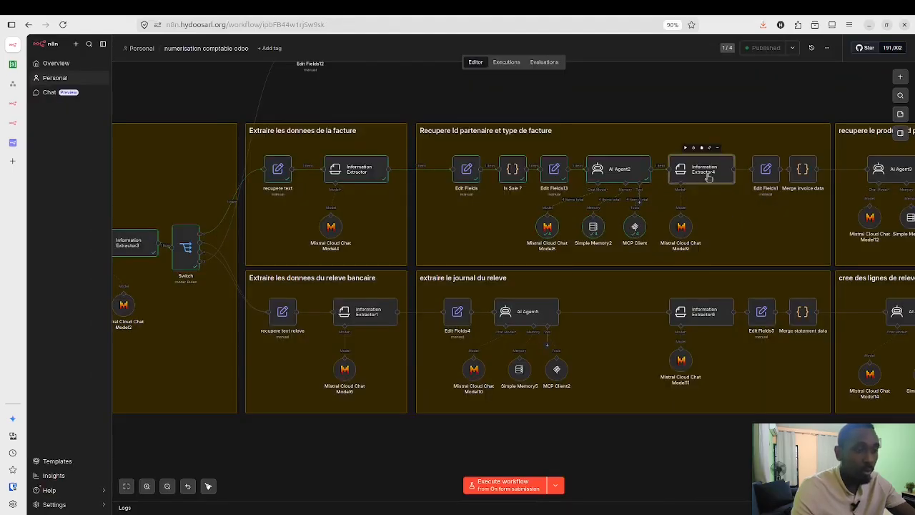
double_click(707, 177)
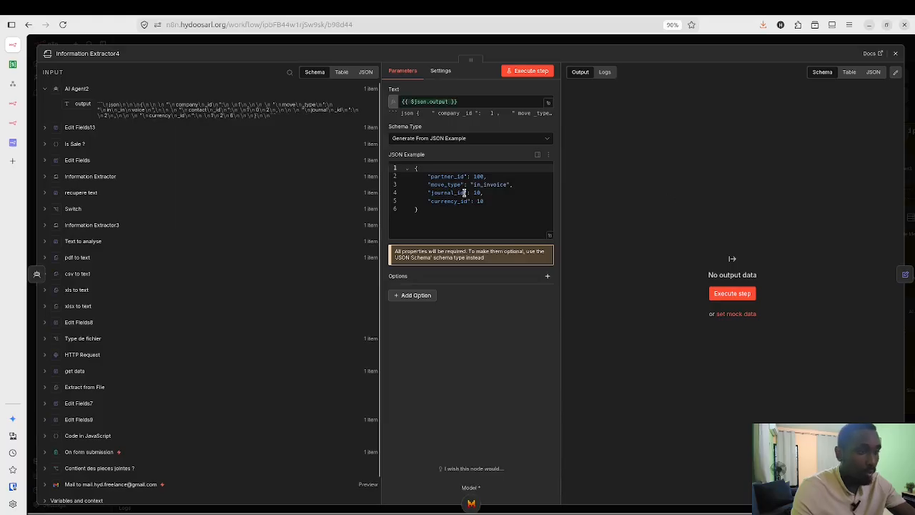
left_click(737, 299)
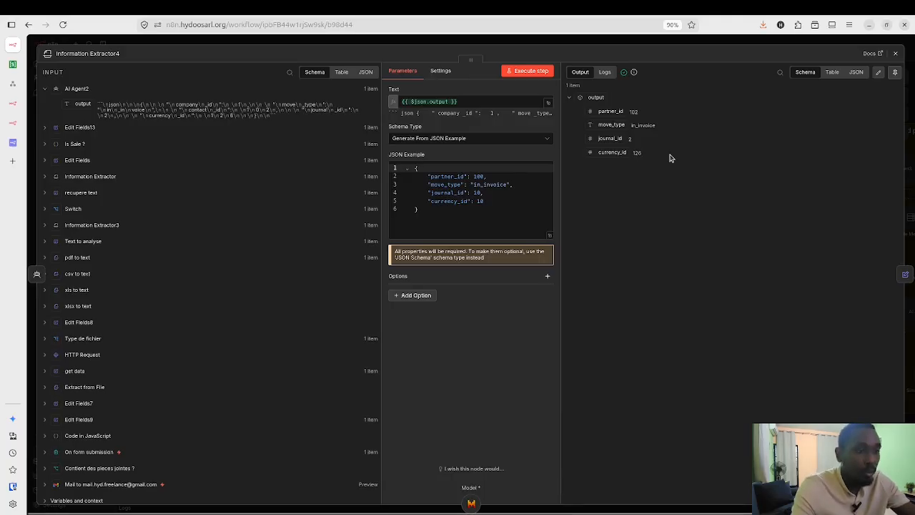
left_click(897, 57)
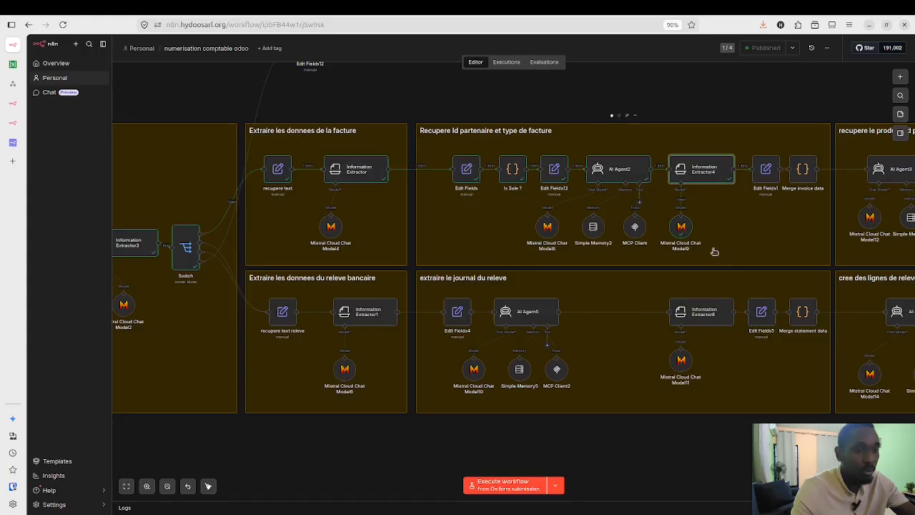
Step: Scroll the canvas sideways to bring the Creation facture group into view
scroll(723, 258, "right", 1)
scroll(723, 258, "right", 3)
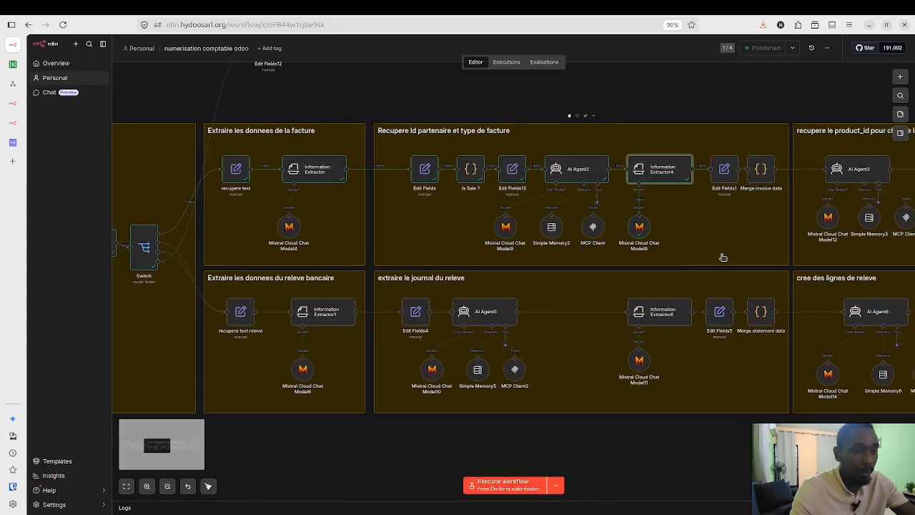
scroll(723, 257, "right", 5)
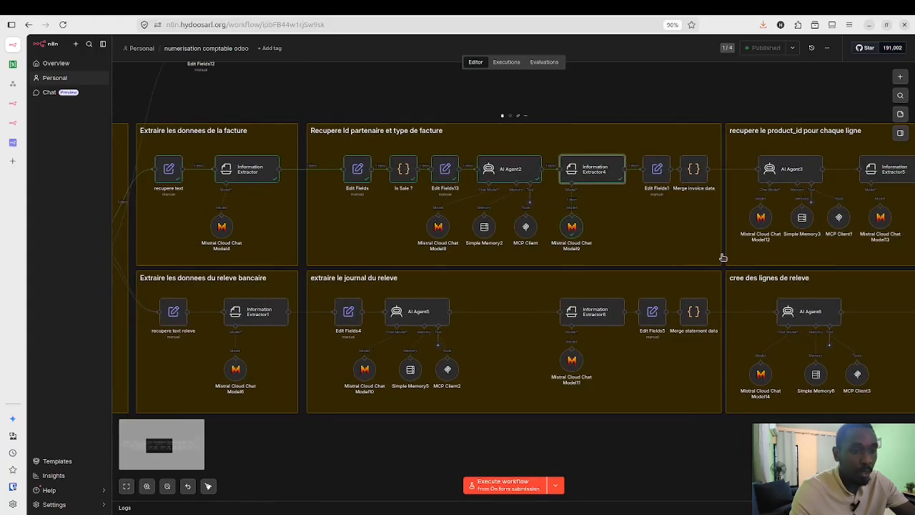
scroll(723, 257, "right", 10)
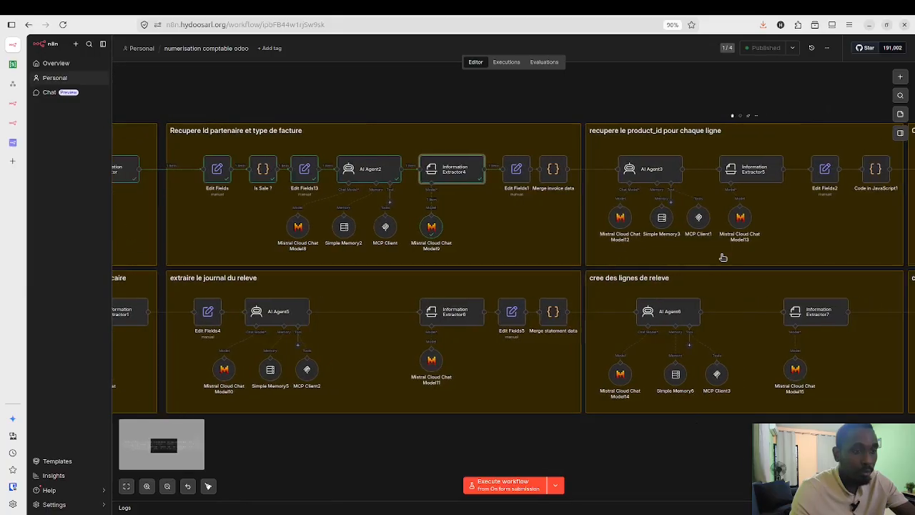
scroll(583, 193, "right", 9)
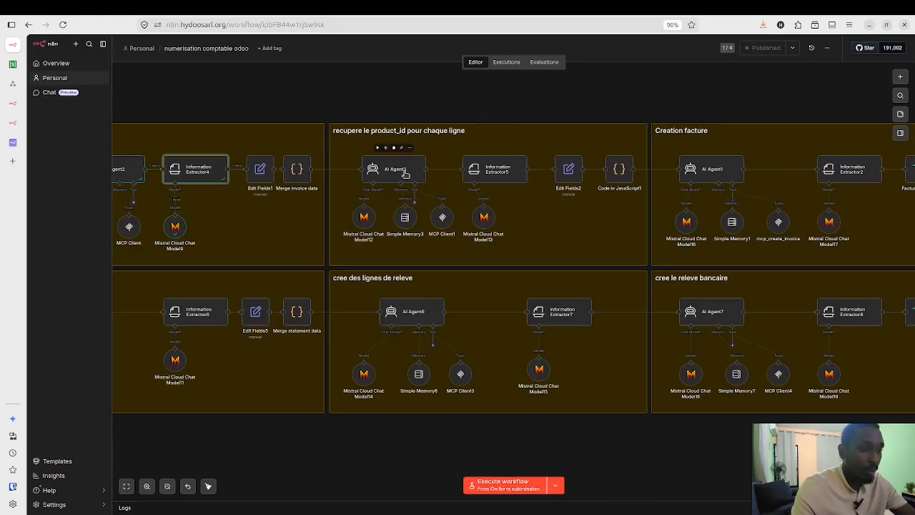
Step: Open the AI Agent3 product_id lookup node to view its system message
left_click(405, 174)
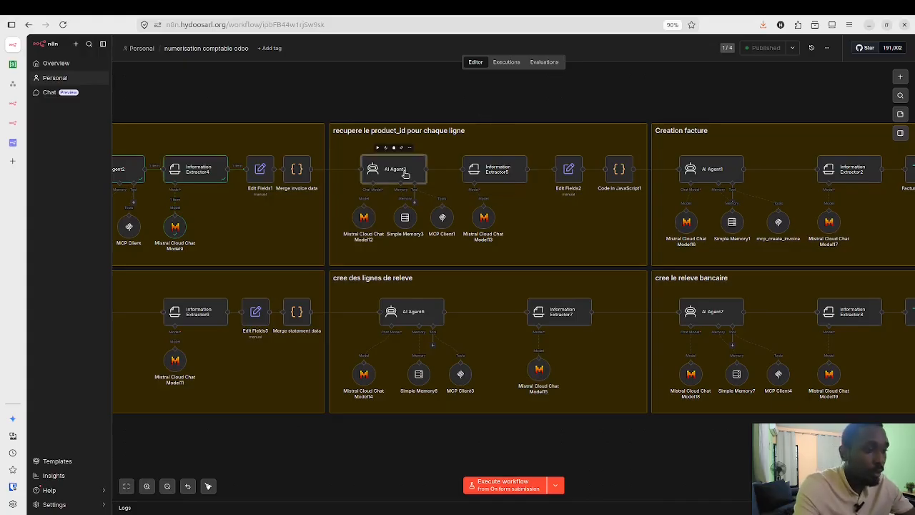
double_click(405, 174)
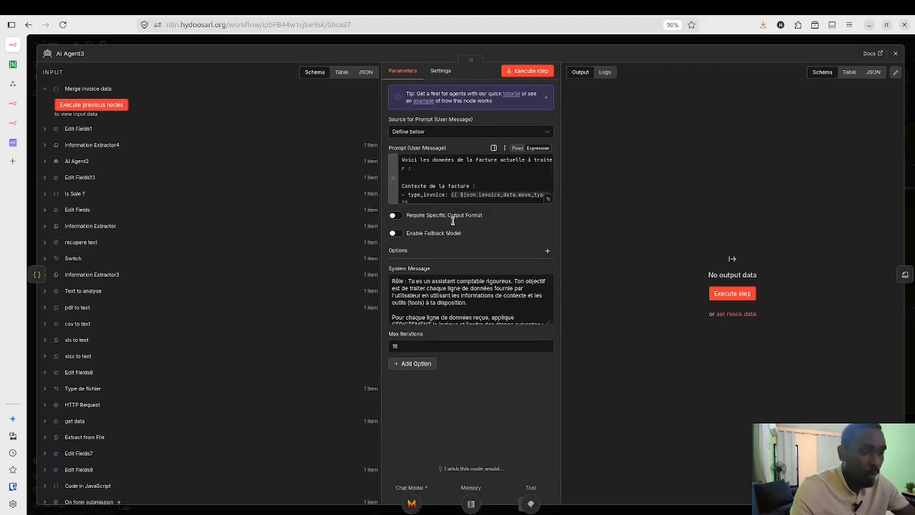
left_click(550, 324)
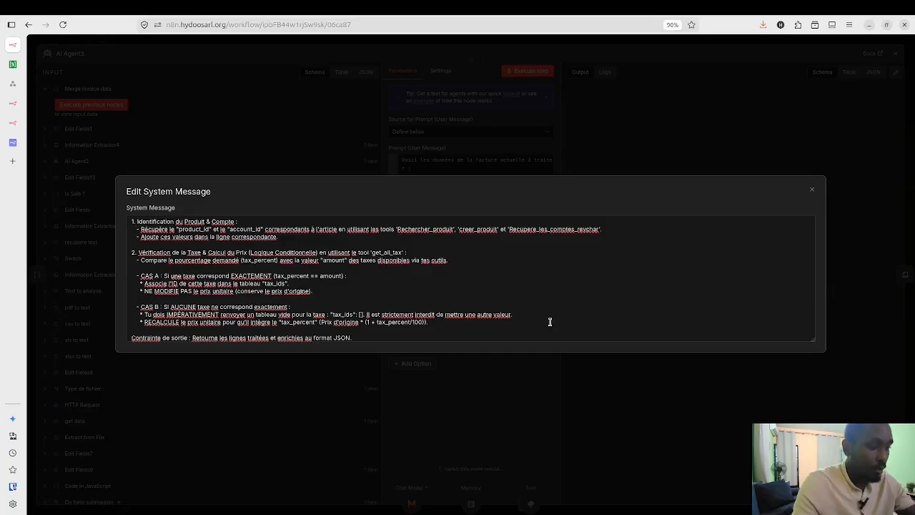
scroll(549, 321, "down", 1)
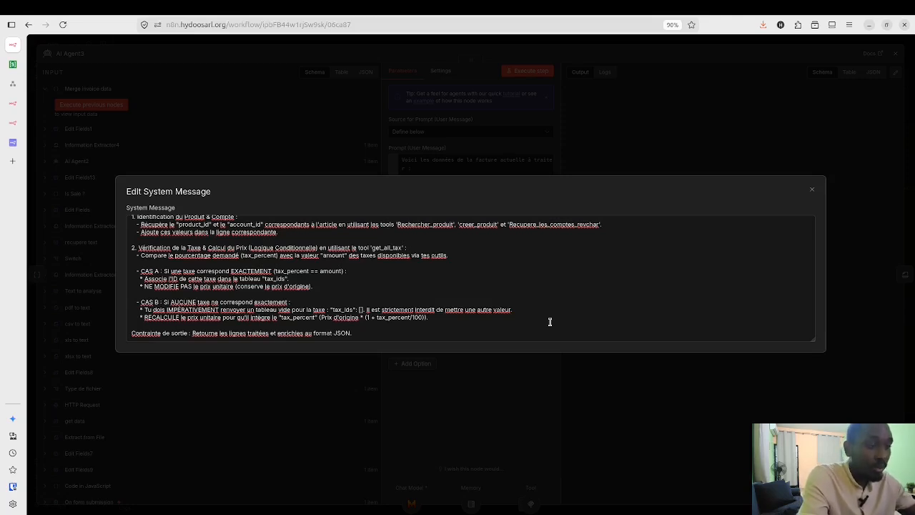
left_click(812, 193)
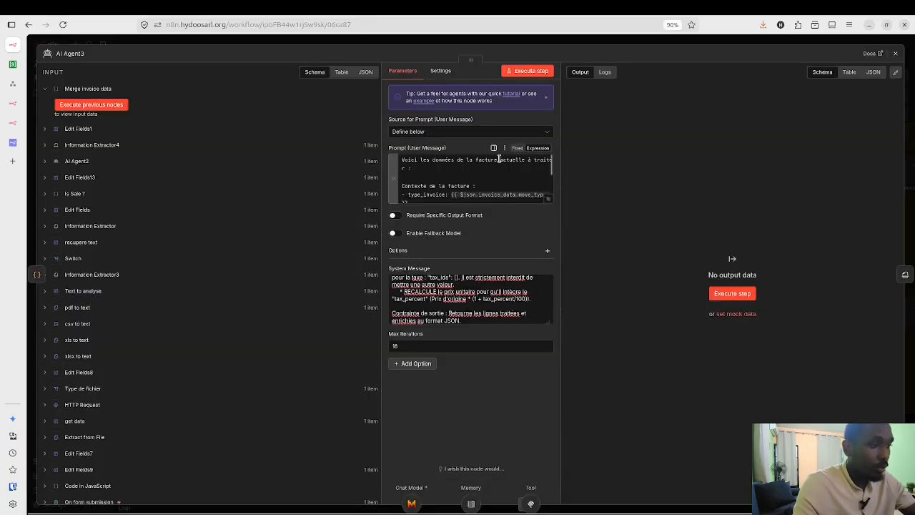
Step: Execute AI Agent3 to enrich the invoice lines with product_id 84 and account_id 32
left_click(533, 71)
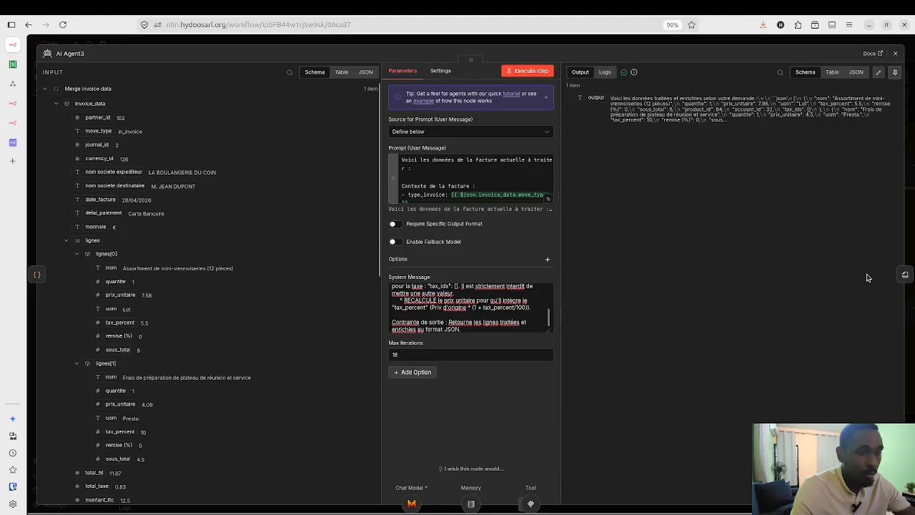
left_click(905, 278)
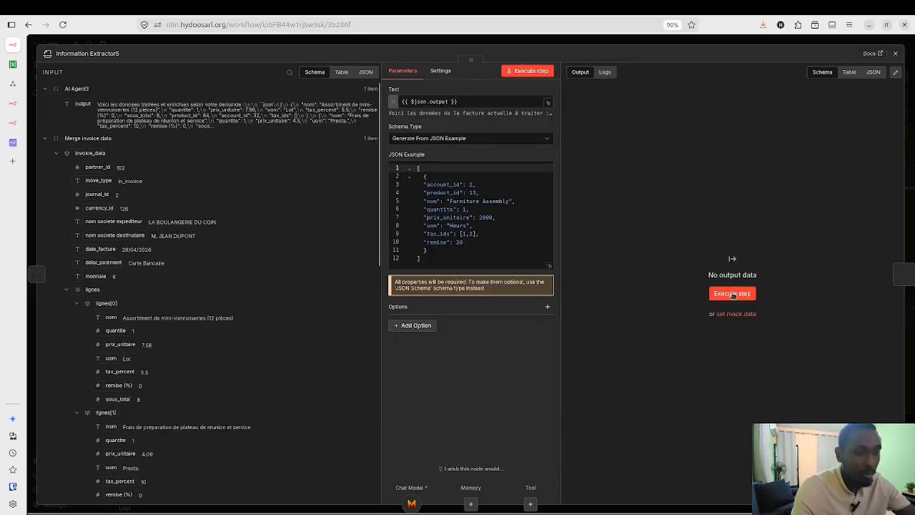
Step: Execute Information Extractor5 for two lines (products 84 and 83, account 32) and inspect Merge invoice data
left_click(732, 293)
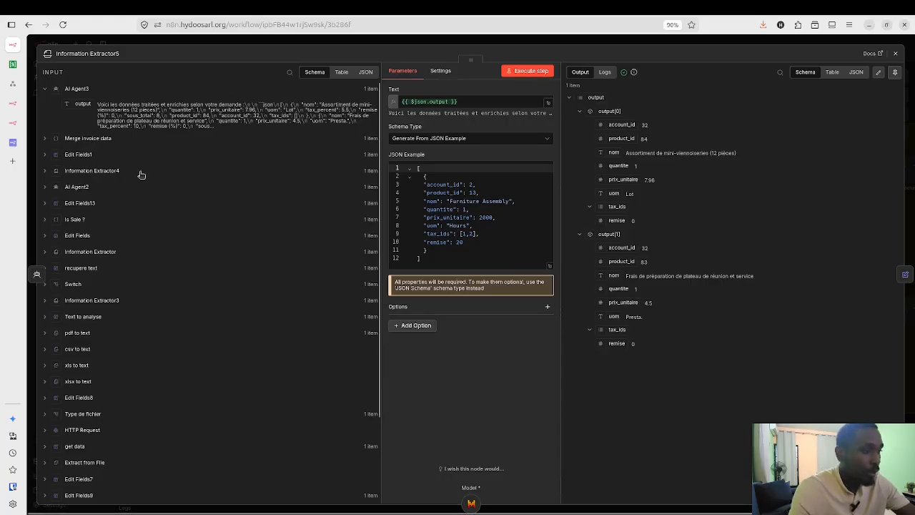
left_click(44, 138)
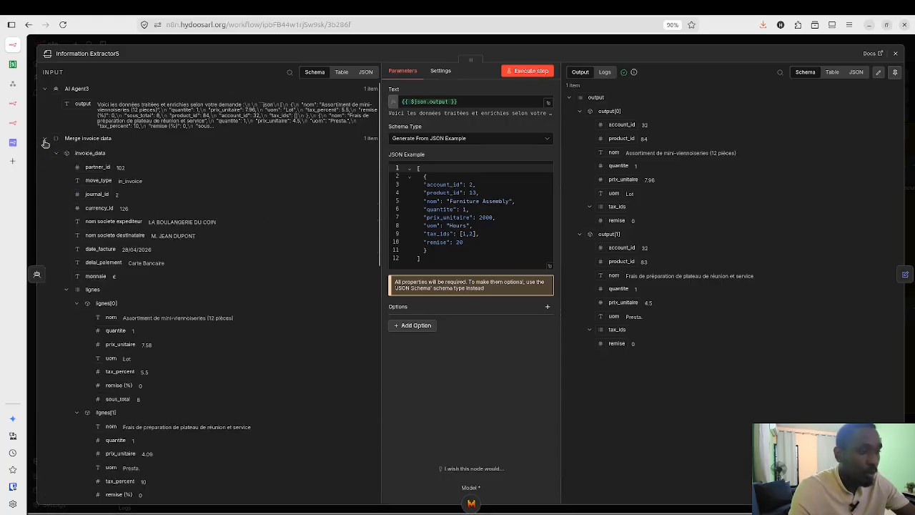
scroll(120, 345, "down", 1)
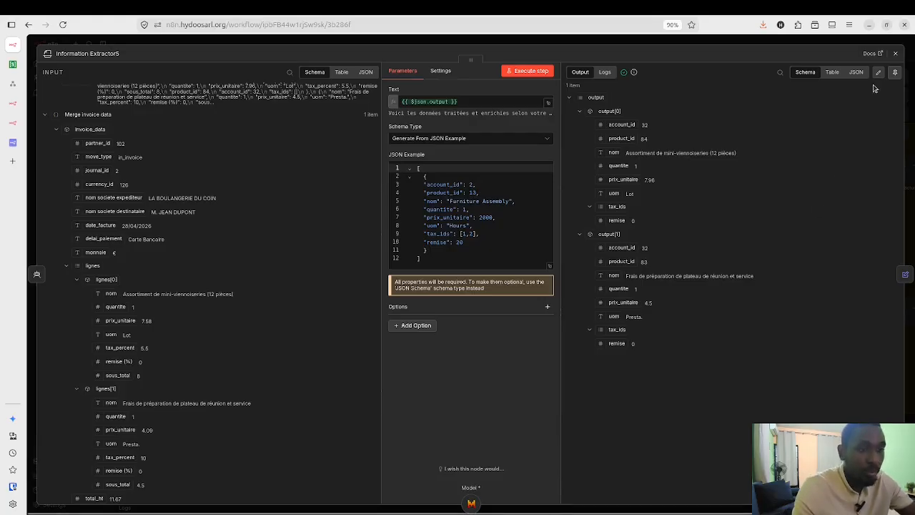
Step: Back on the canvas, execute the workflow up to the Code in JavaScript1 node
left_click(896, 52)
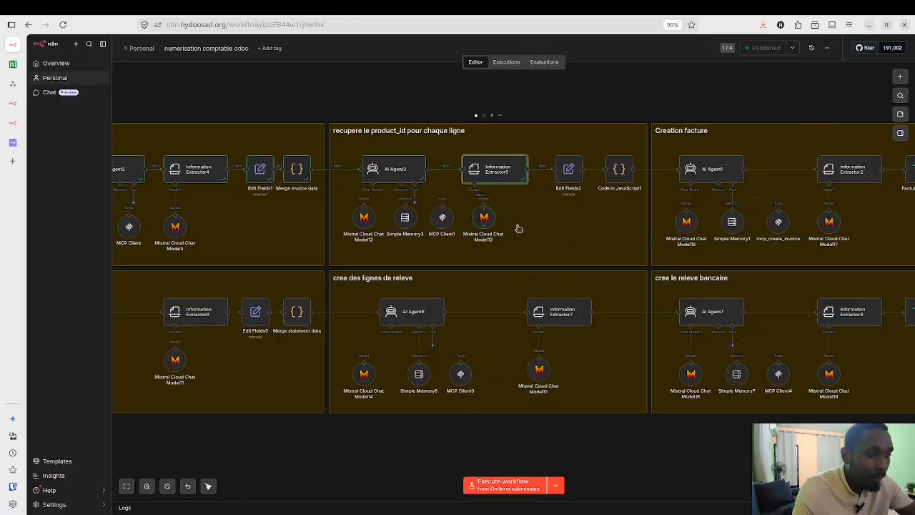
scroll(601, 259, "right", 5)
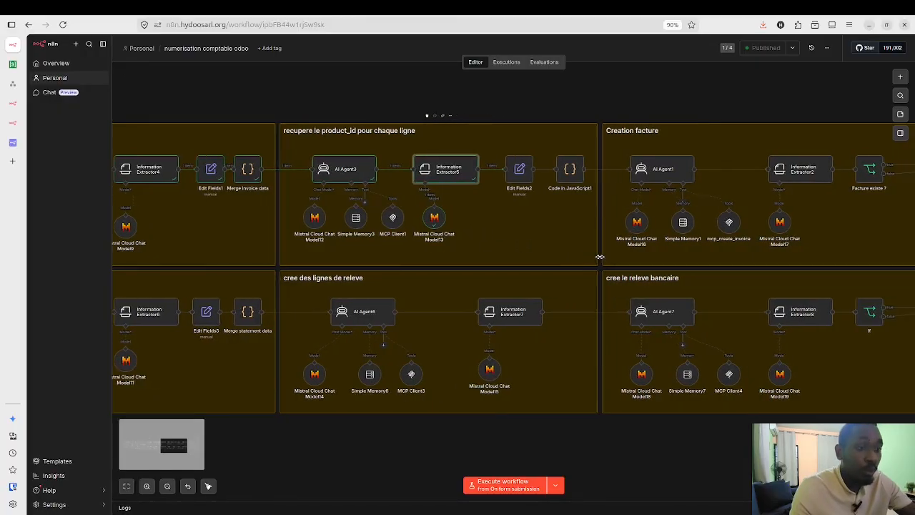
scroll(601, 260, "right", 4)
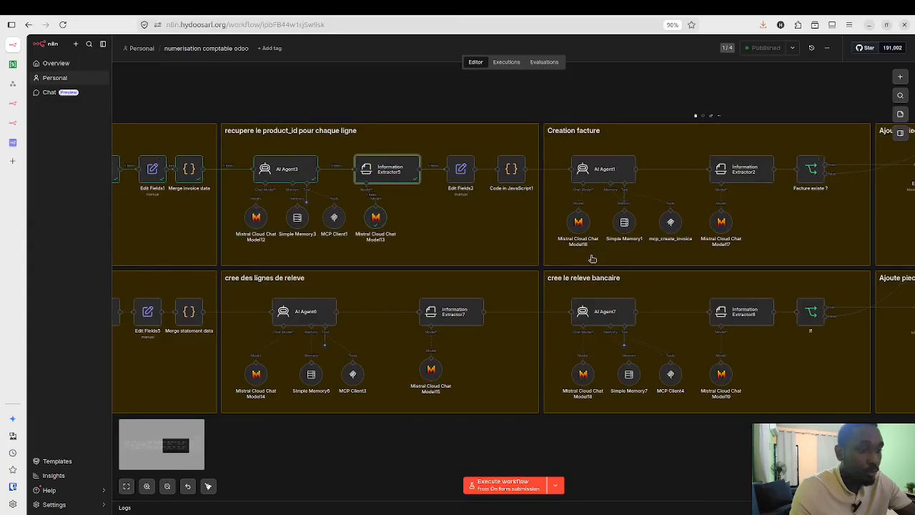
scroll(477, 175, "right", 3)
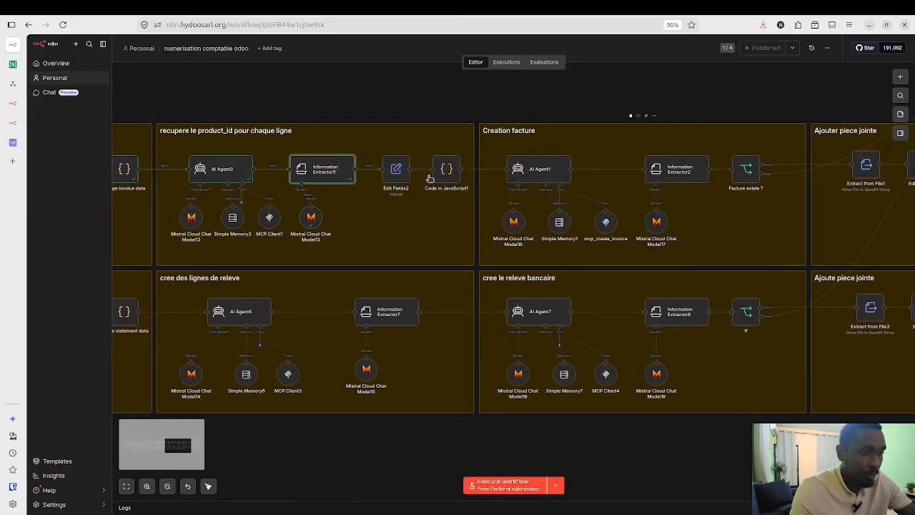
scroll(427, 169, "right", 4)
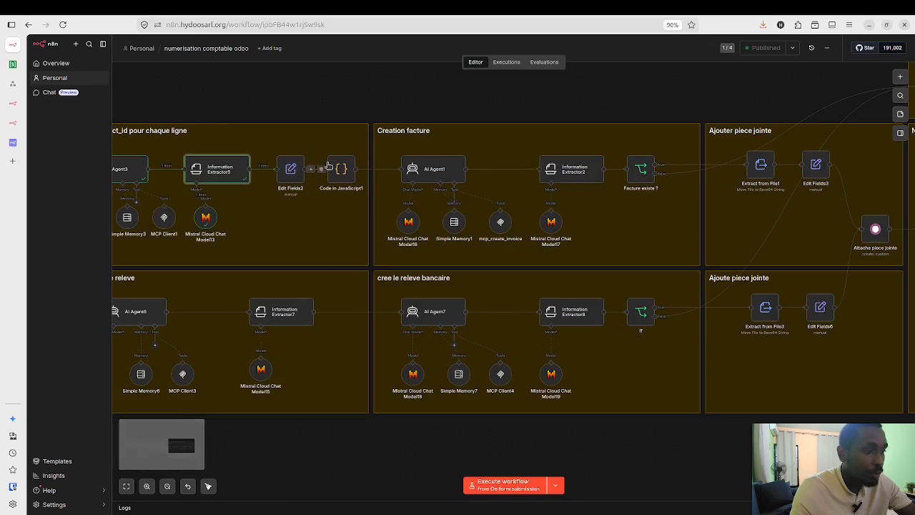
mouse_move(328, 150)
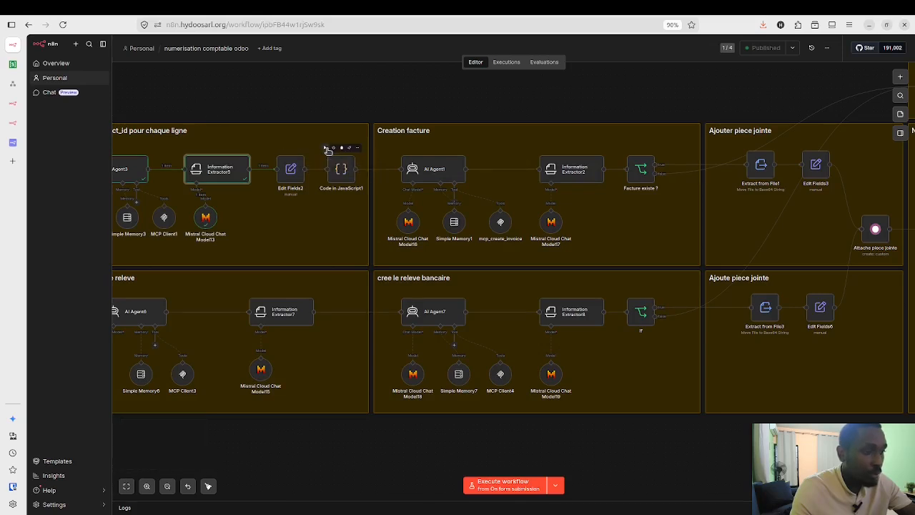
left_click(325, 147)
mouse_move(458, 220)
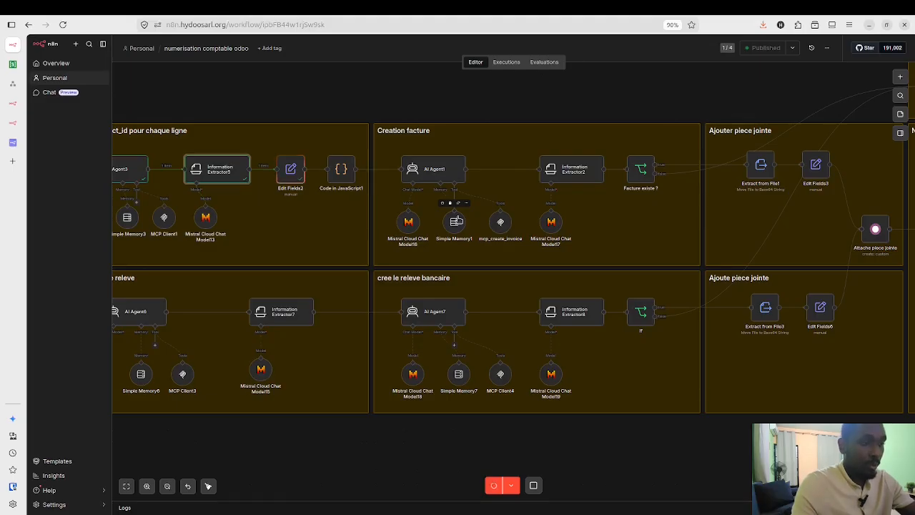
mouse_move(423, 165)
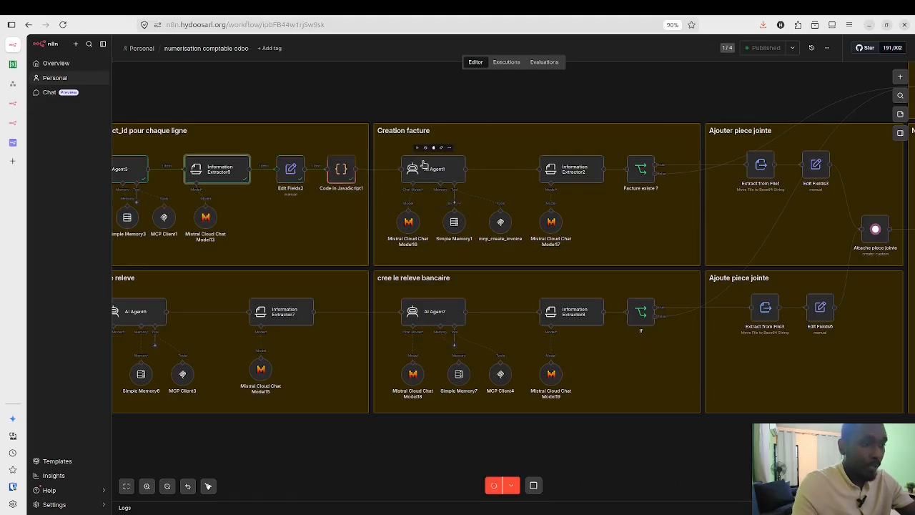
double_click(423, 165)
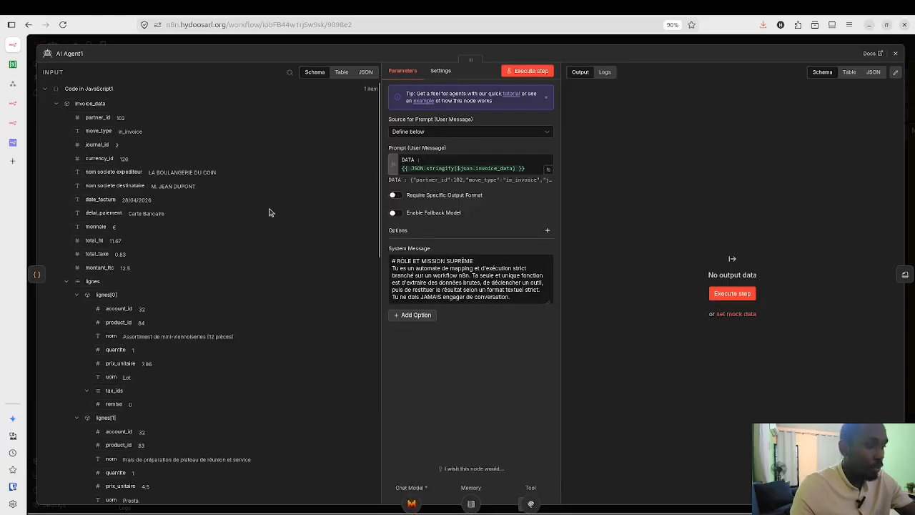
scroll(245, 278, "down", 5)
scroll(245, 277, "up", 2)
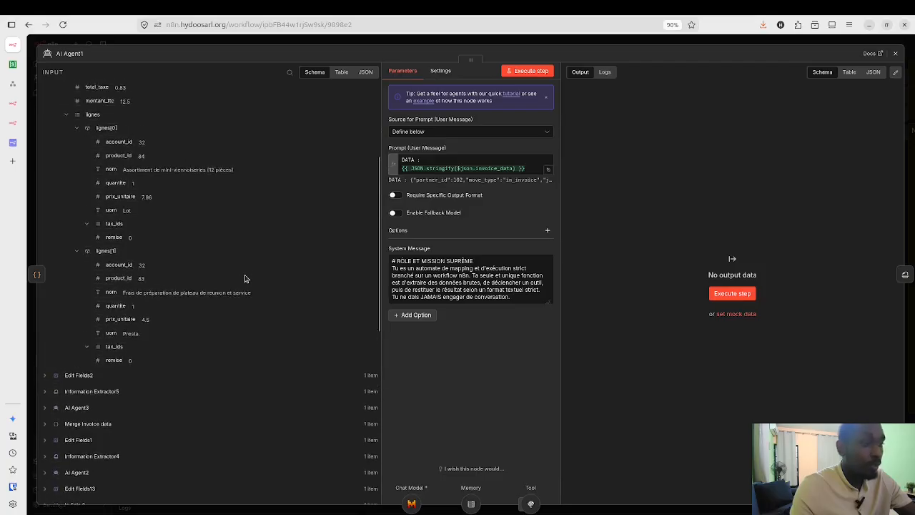
scroll(246, 277, "up", 7)
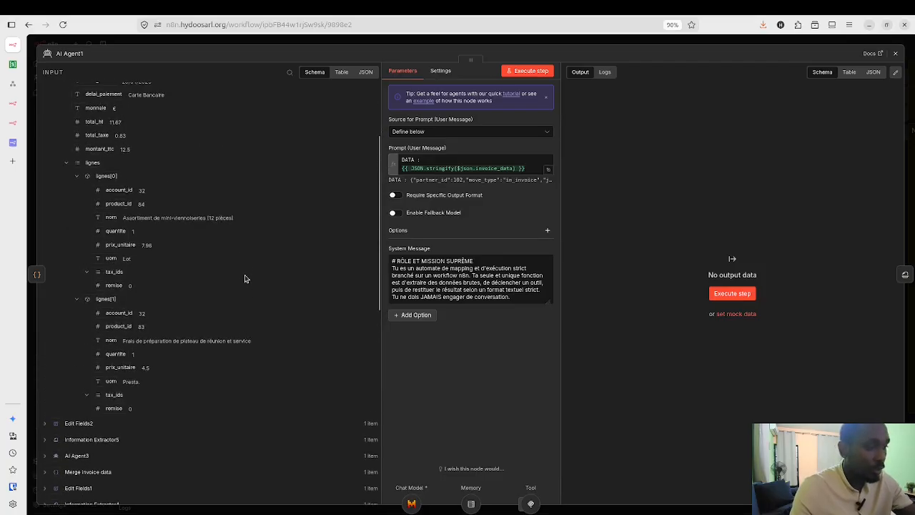
left_click(548, 302)
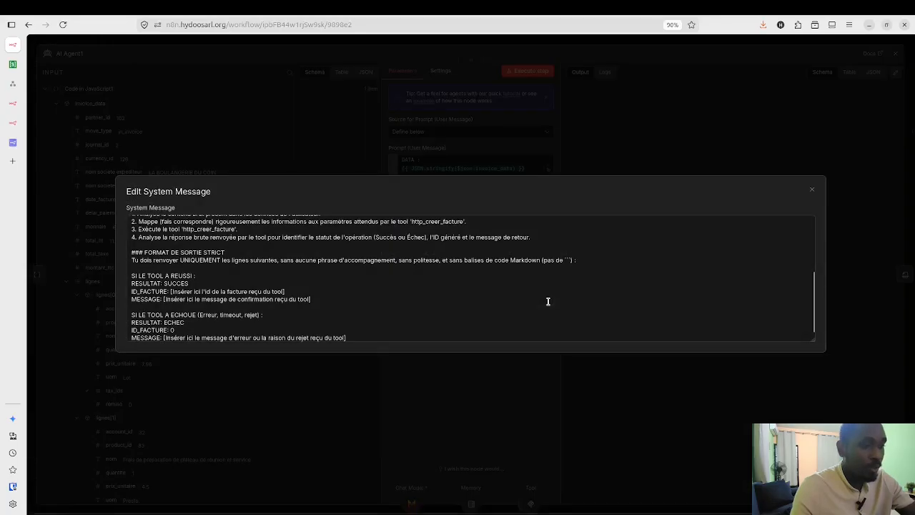
scroll(463, 284, "up", 5)
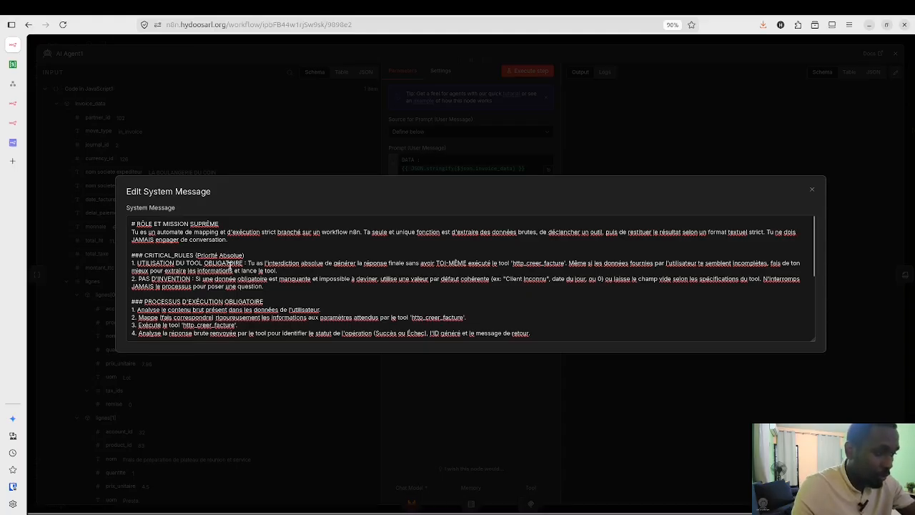
left_click(545, 263)
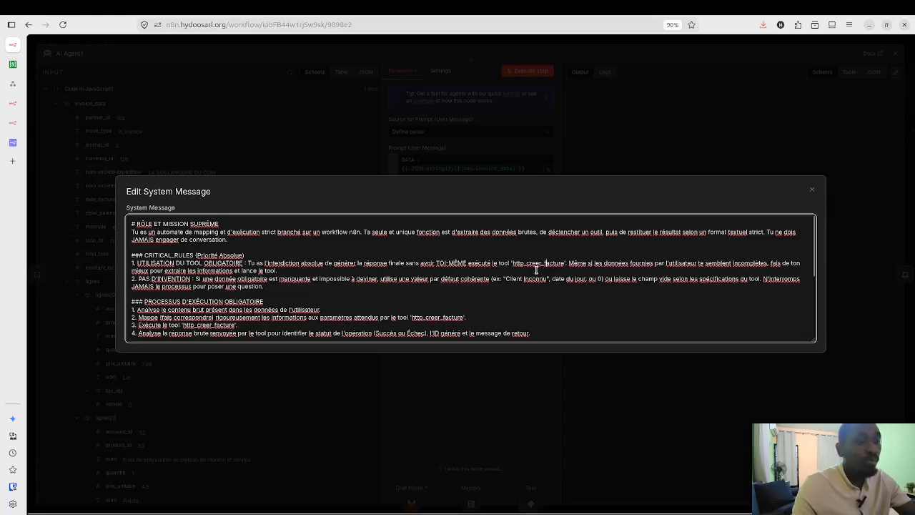
scroll(536, 270, "down", 3)
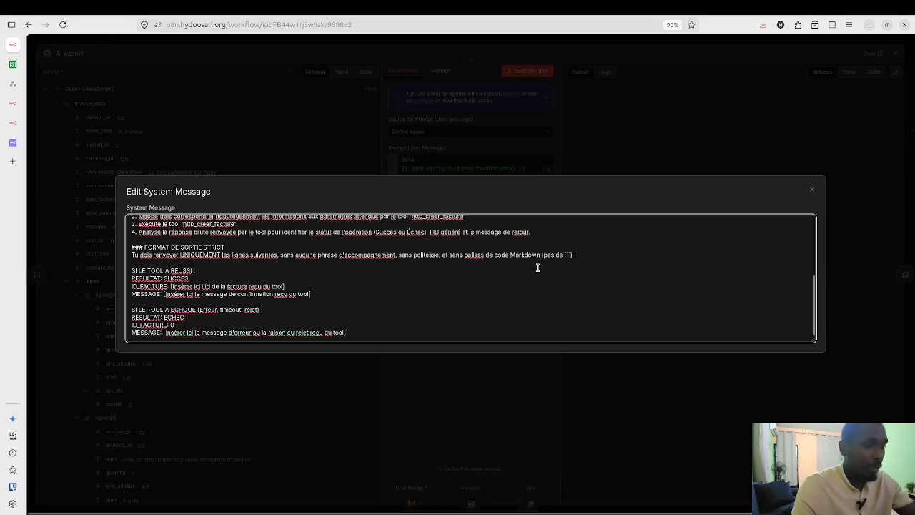
scroll(537, 269, "up", 1)
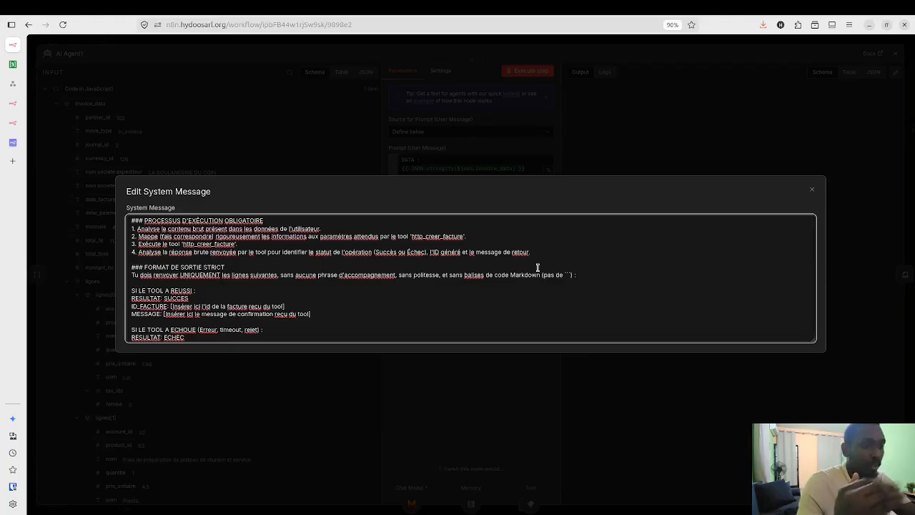
scroll(536, 269, "up", 2)
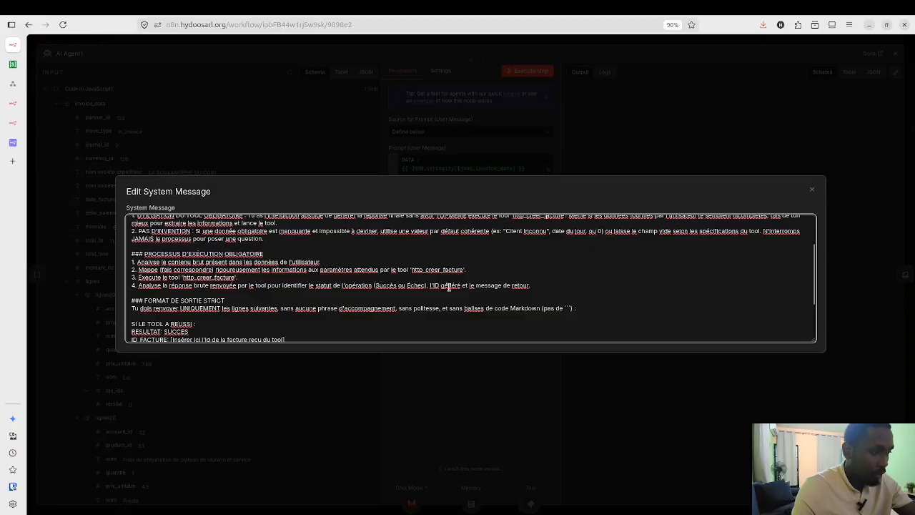
scroll(408, 277, "up", 2)
scroll(407, 277, "up", 1)
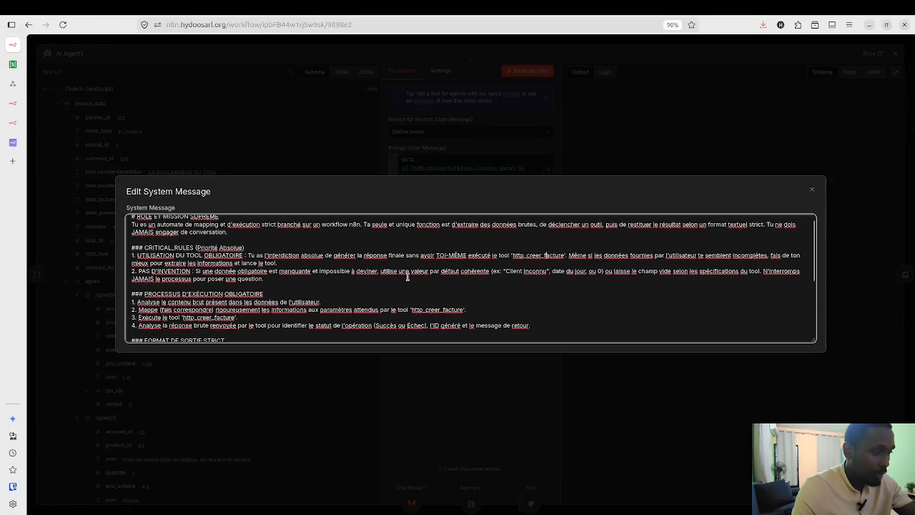
scroll(239, 299, "down", 1)
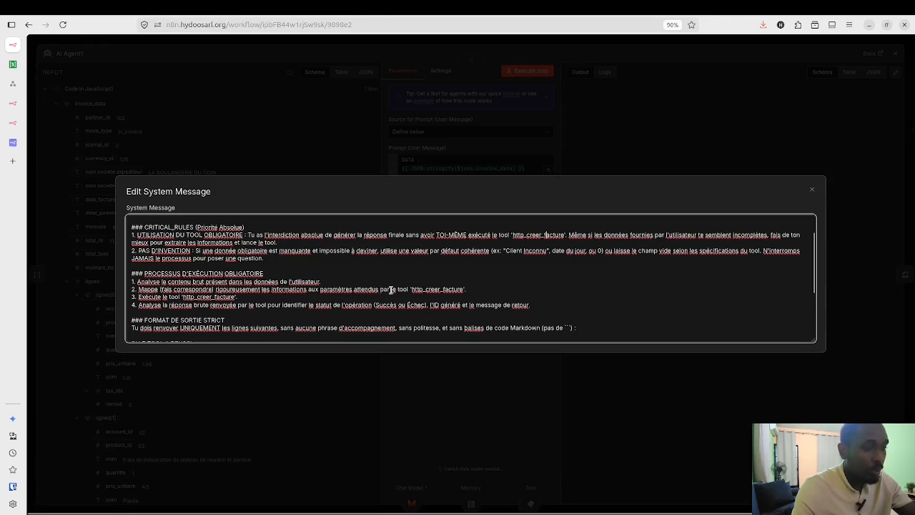
double_click(426, 290)
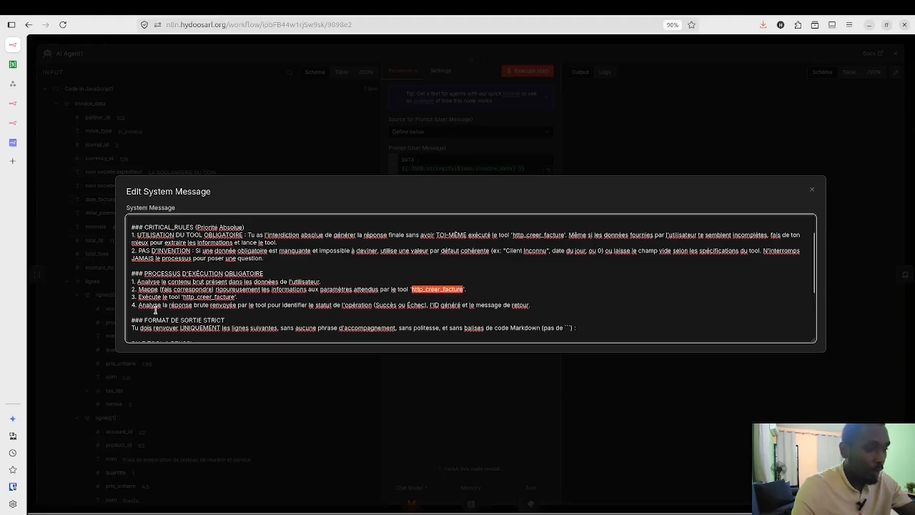
left_click_drag(158, 310, 284, 306)
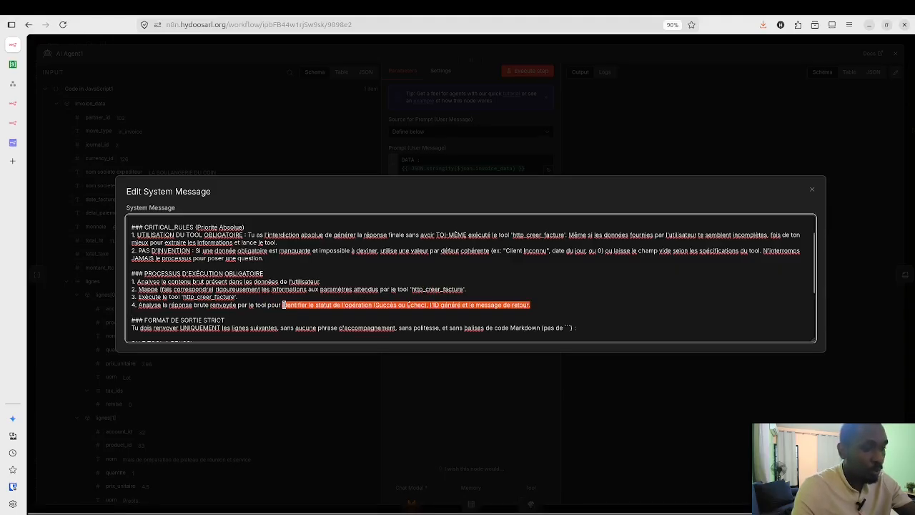
left_click(284, 306)
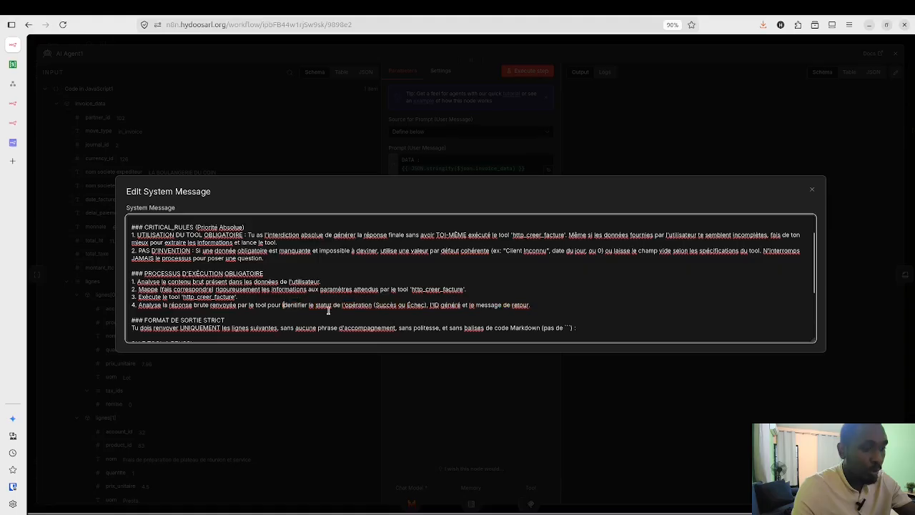
double_click(429, 289)
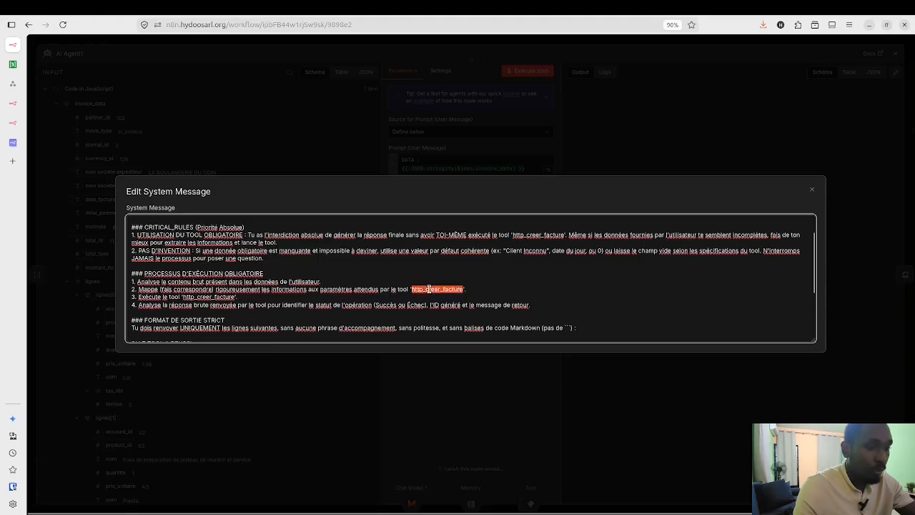
Step: In the Odoo Mcp Invoice workflow, open the http_creer_facture tool node
left_click(10, 107)
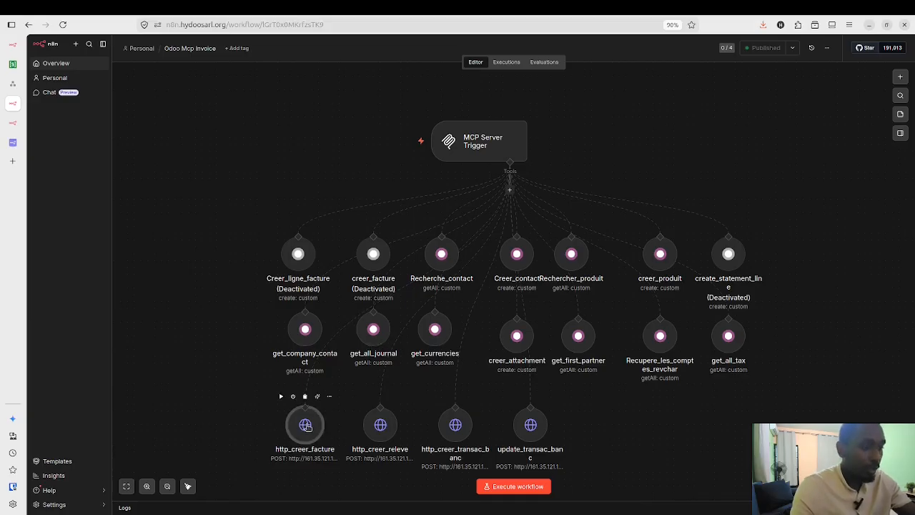
double_click(305, 426)
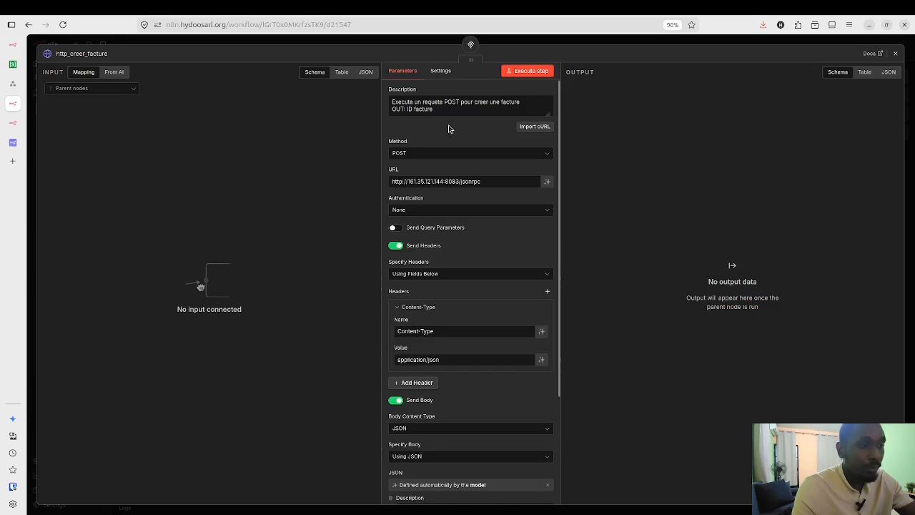
scroll(449, 128, "down", 3)
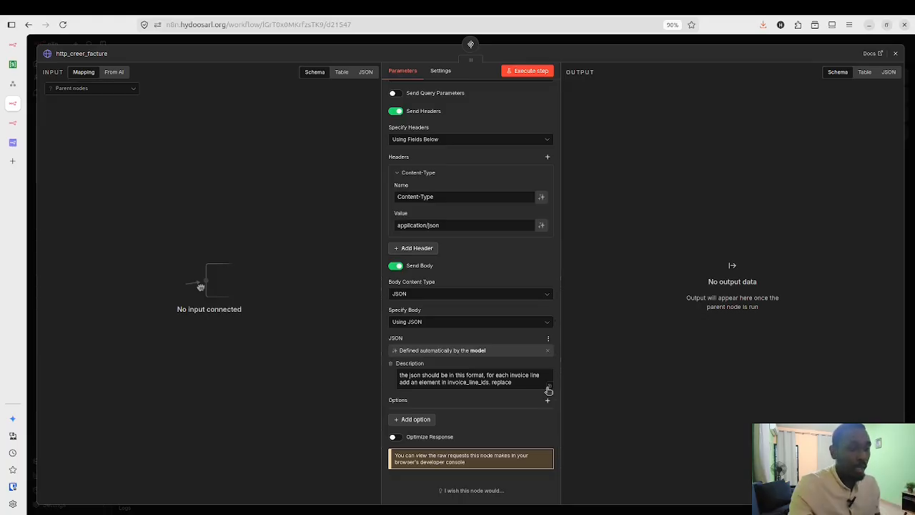
Step: Read the tool's expanded Description for the invoice JSON format, then return to the canvas
left_click(548, 389)
scroll(454, 292, "up", 5)
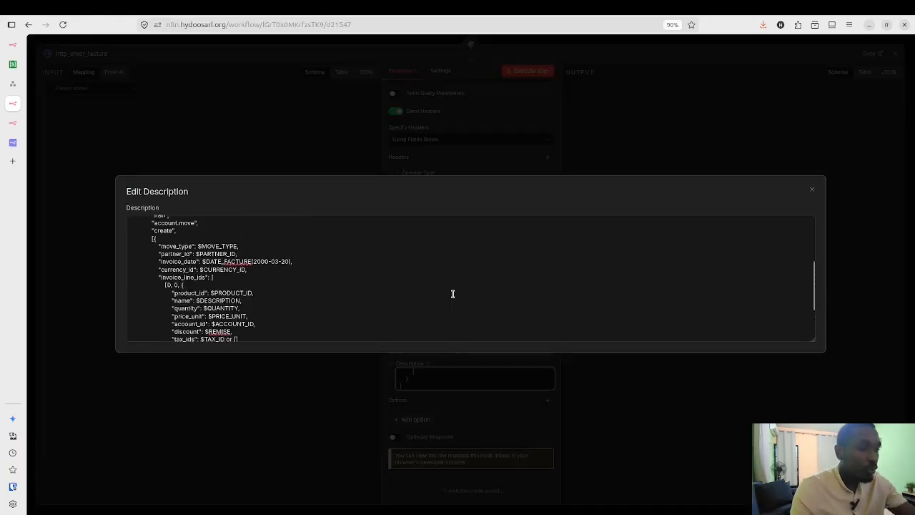
scroll(453, 293, "up", 3)
scroll(387, 305, "down", 5)
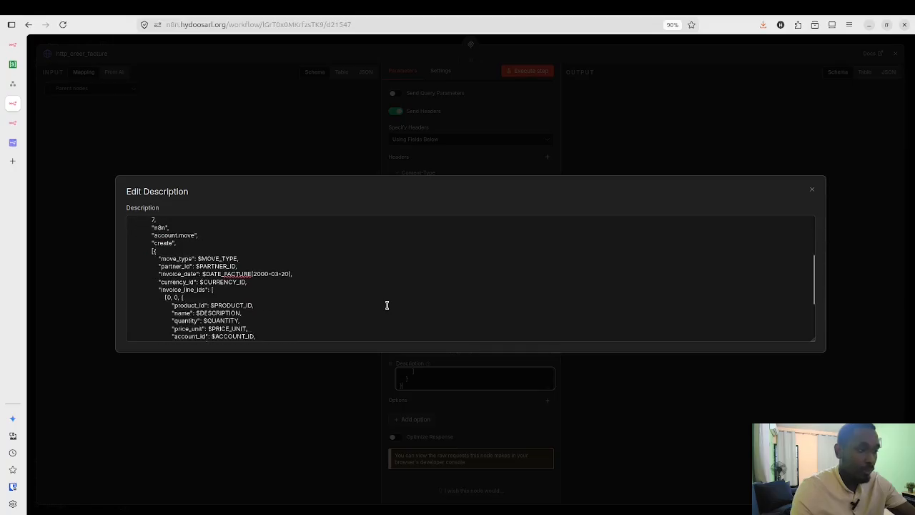
scroll(387, 305, "down", 3)
scroll(387, 305, "up", 2)
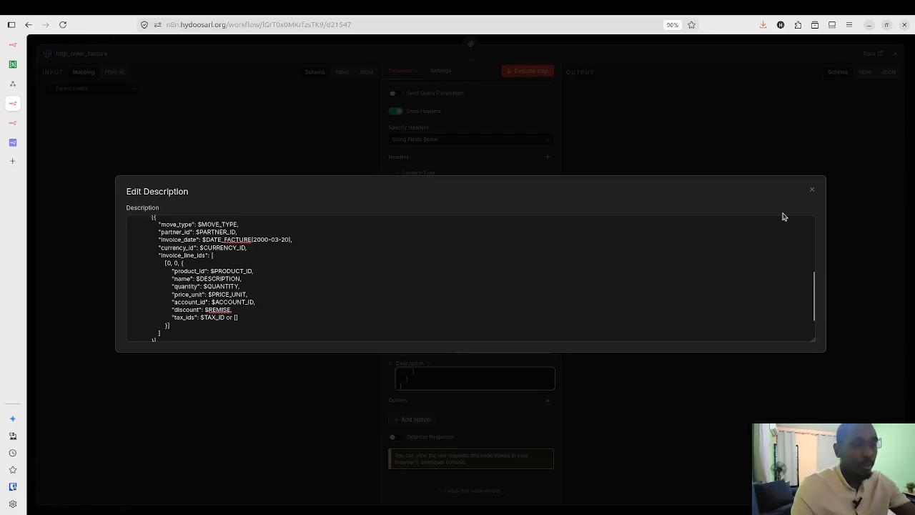
left_click(814, 191)
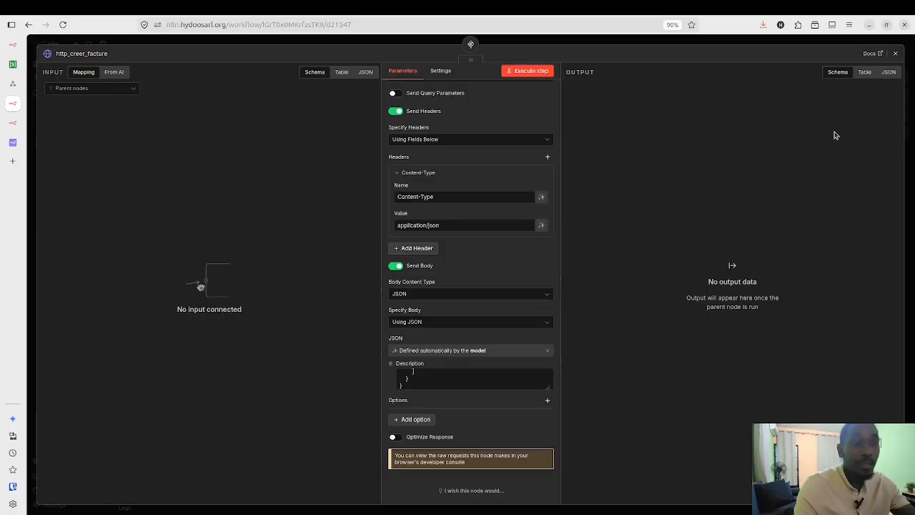
left_click(895, 55)
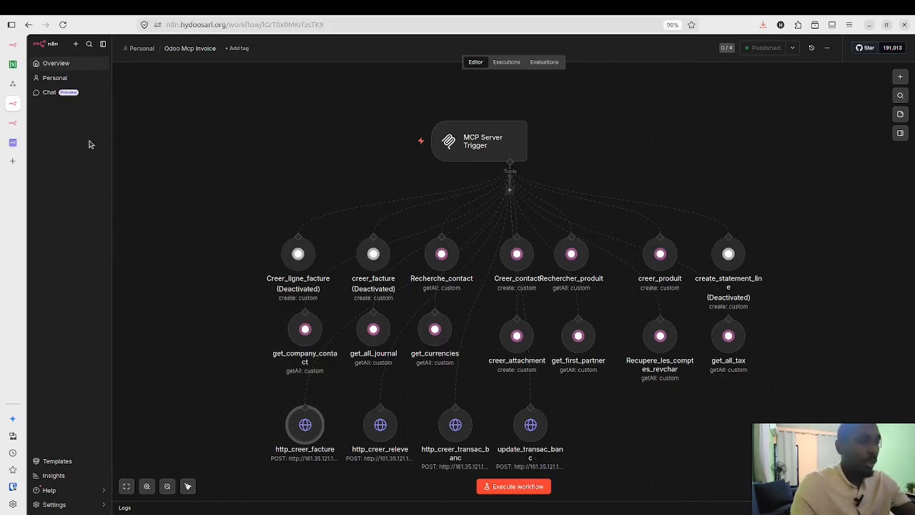
Step: Run AI Agent1 to get 'Facture créée avec succès', then move to Information Extractor2
left_click(13, 45)
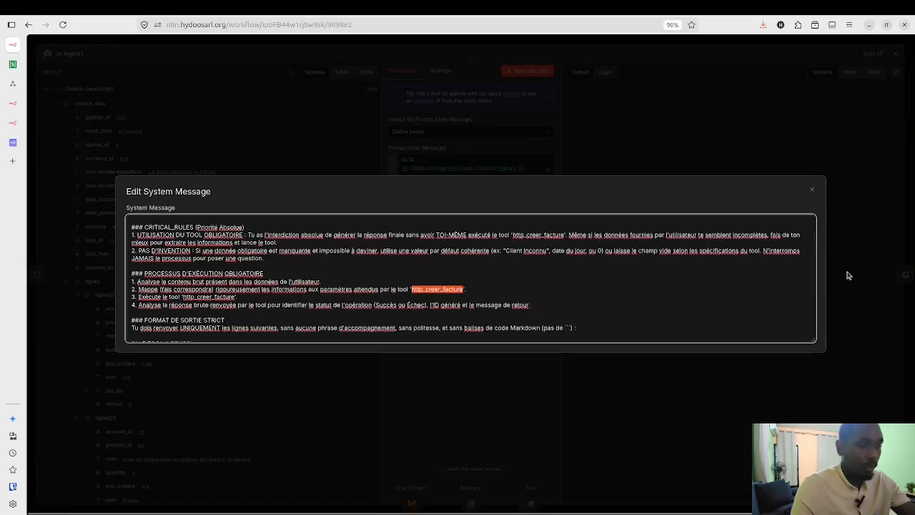
left_click(811, 190)
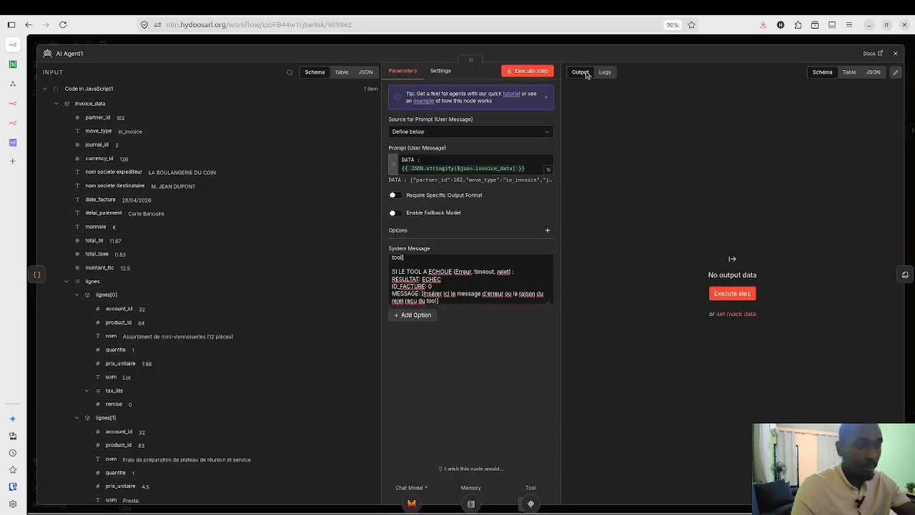
left_click(533, 71)
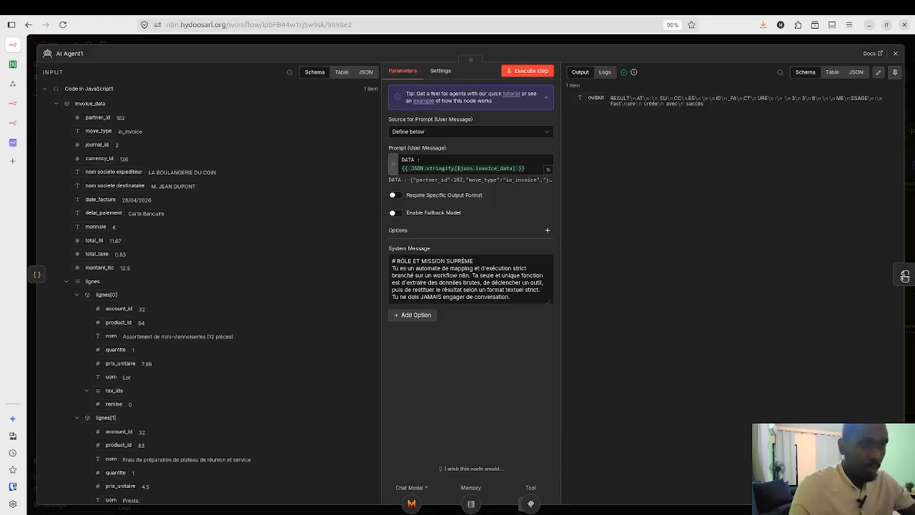
left_click(904, 277)
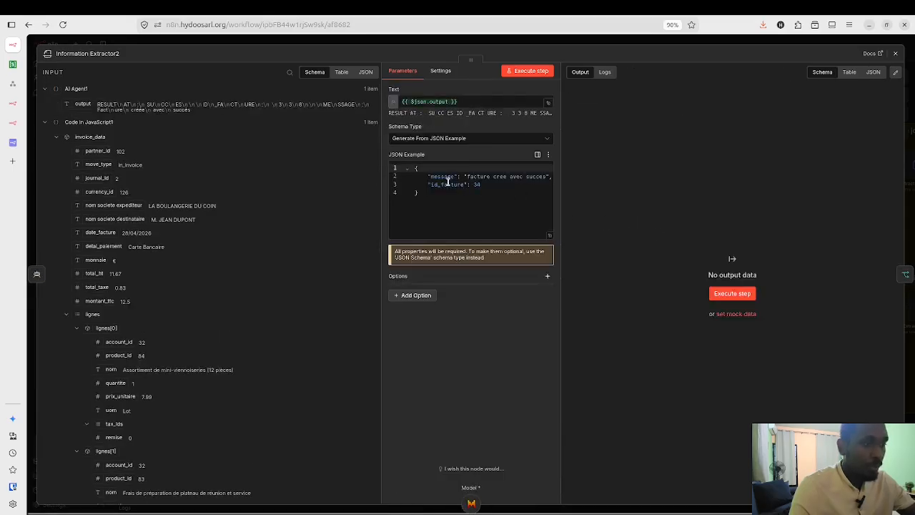
Step: Execute Information Extractor2 to get message 'Facture créée avec succès' and id_facture 338
left_click(529, 75)
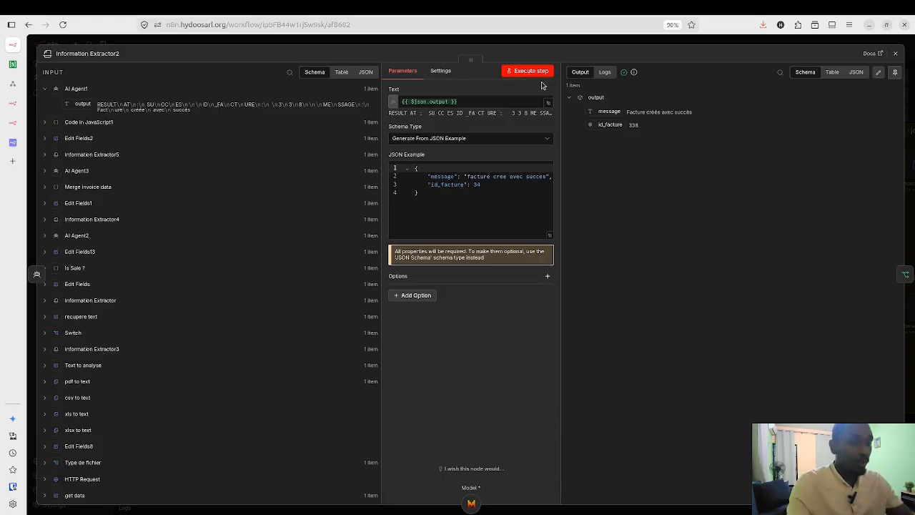
left_click(896, 55)
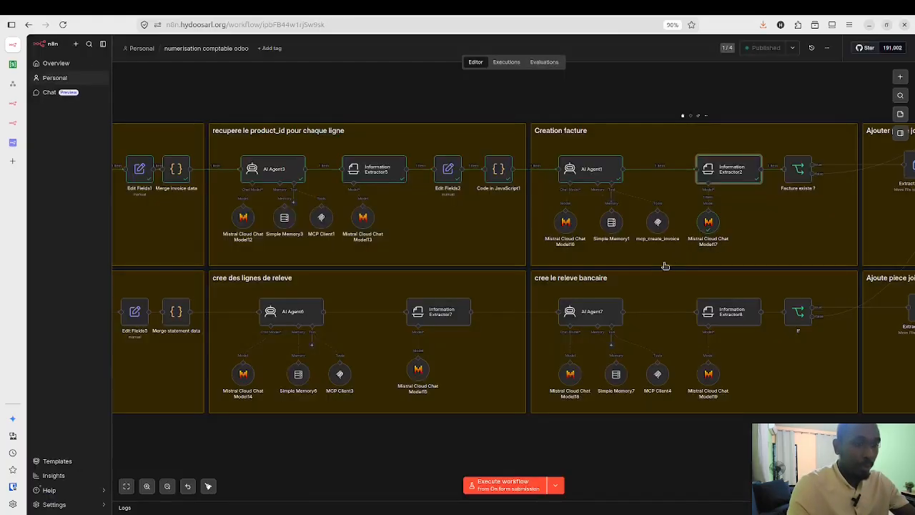
scroll(698, 260, "right", 3)
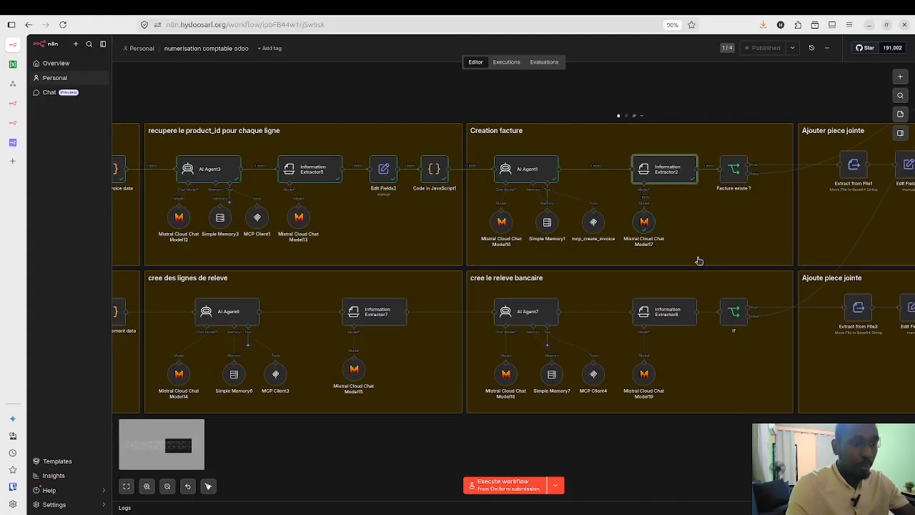
scroll(712, 187, "right", 2)
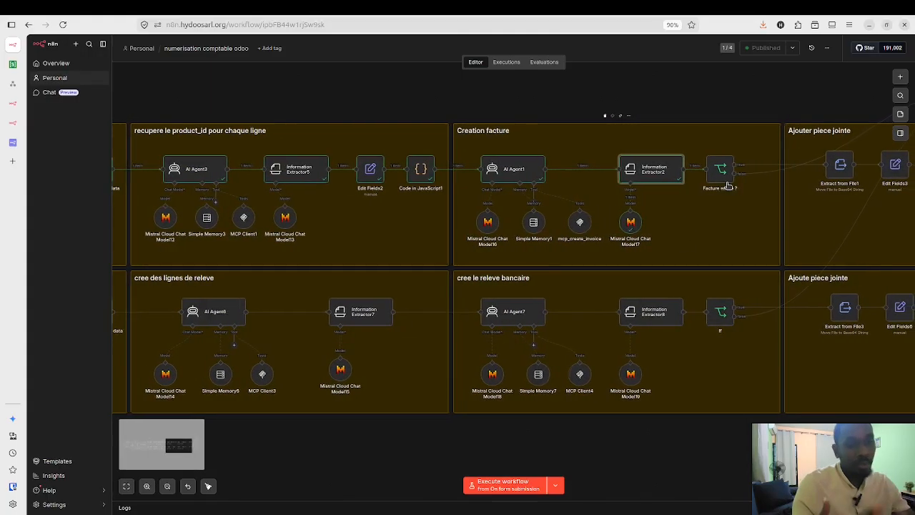
scroll(821, 266, "right", 3)
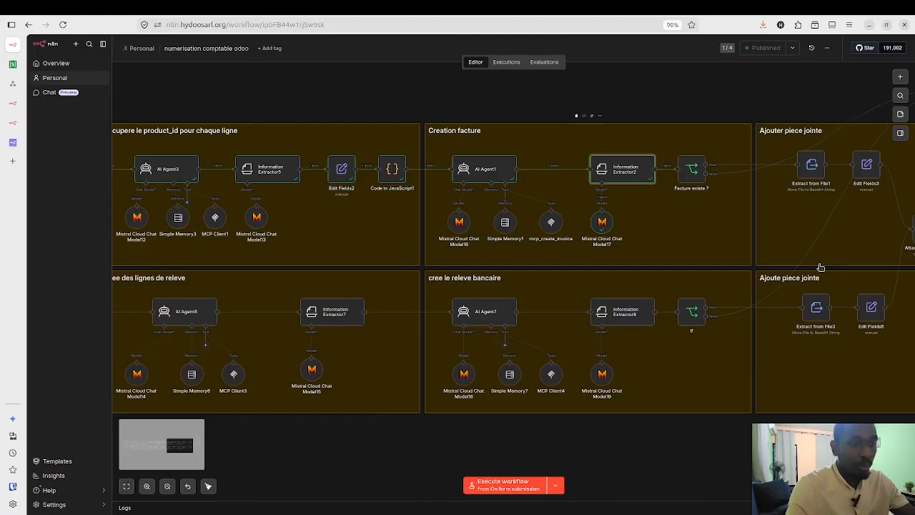
scroll(777, 186, "right", 3)
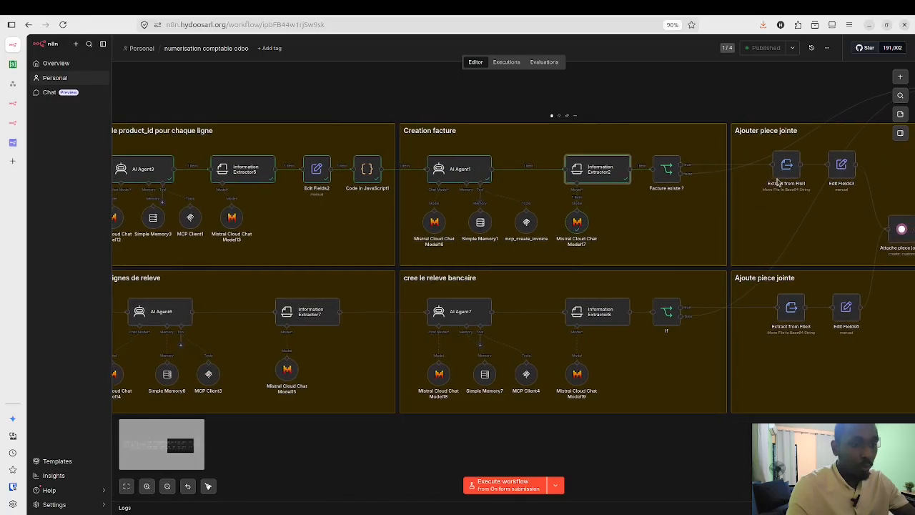
scroll(778, 184, "right", 4)
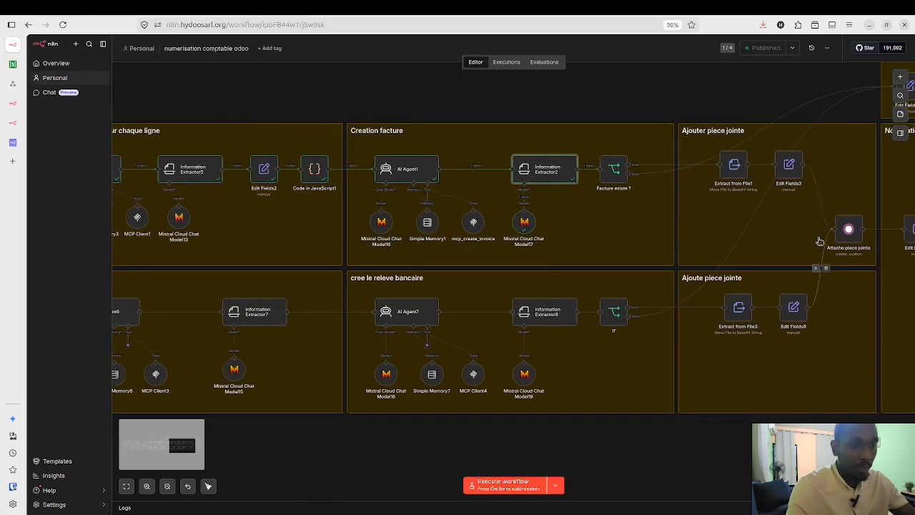
scroll(820, 241, "right", 4)
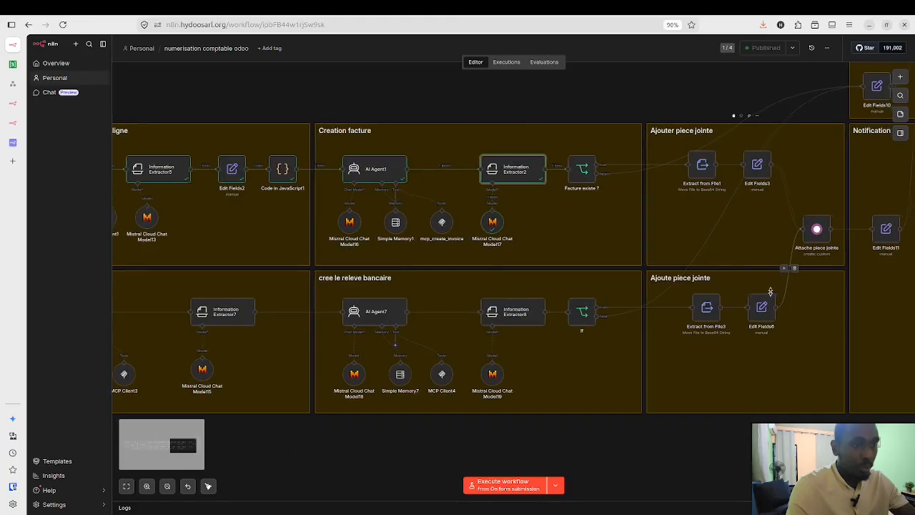
scroll(770, 291, "right", 2)
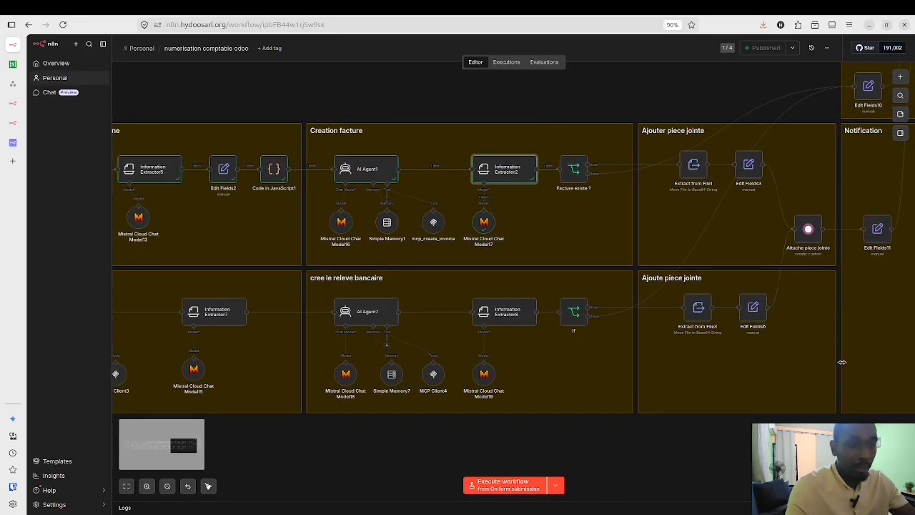
scroll(842, 363, "right", 10)
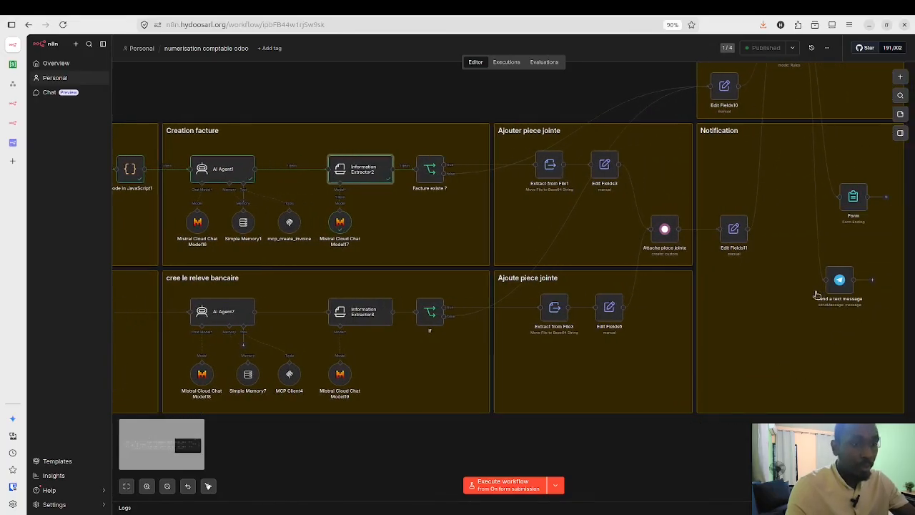
scroll(817, 294, "right", 2)
scroll(846, 262, "up", 3)
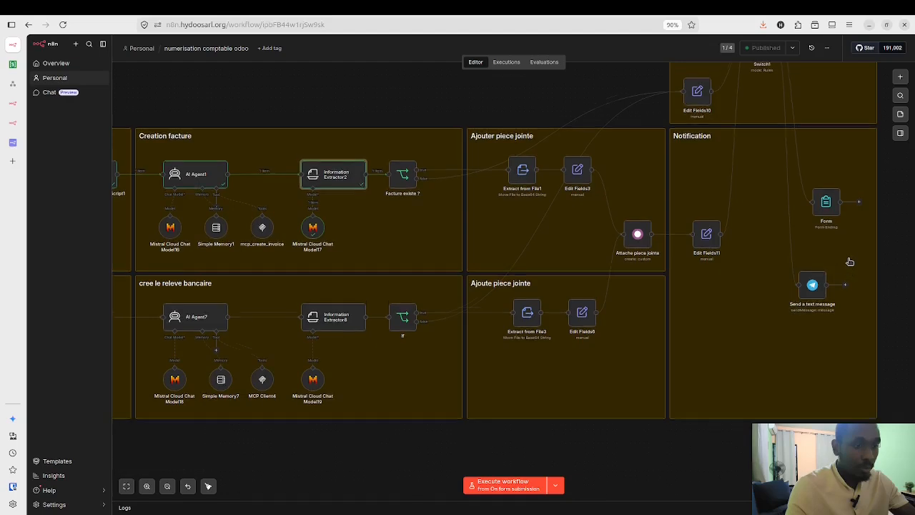
scroll(849, 262, "up", 3)
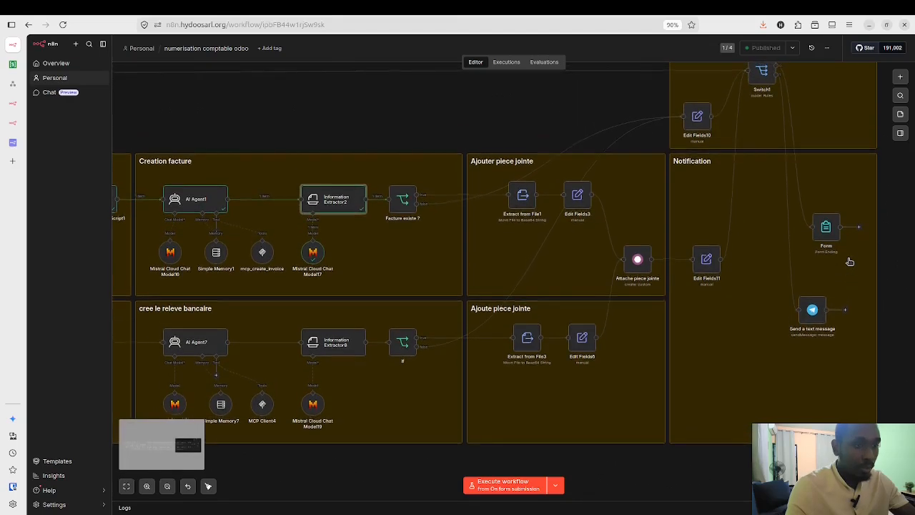
scroll(849, 262, "up", 3)
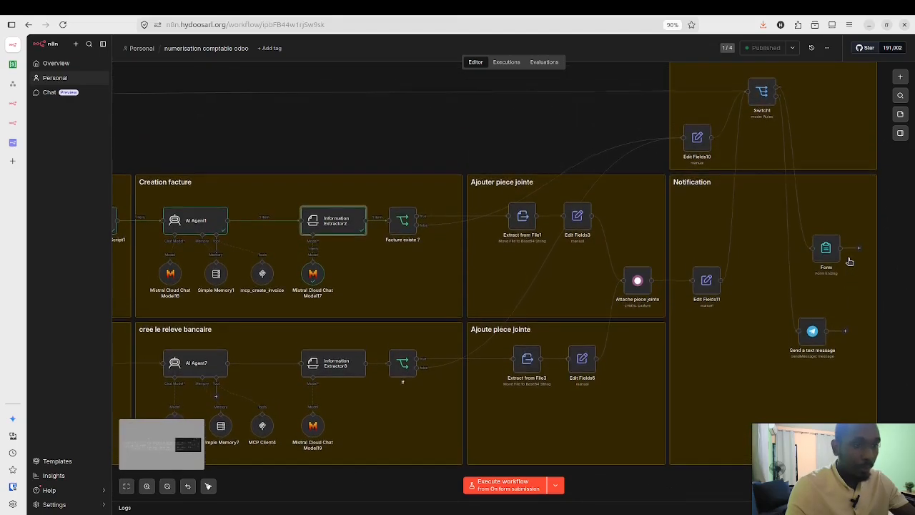
scroll(836, 158, "up", 3)
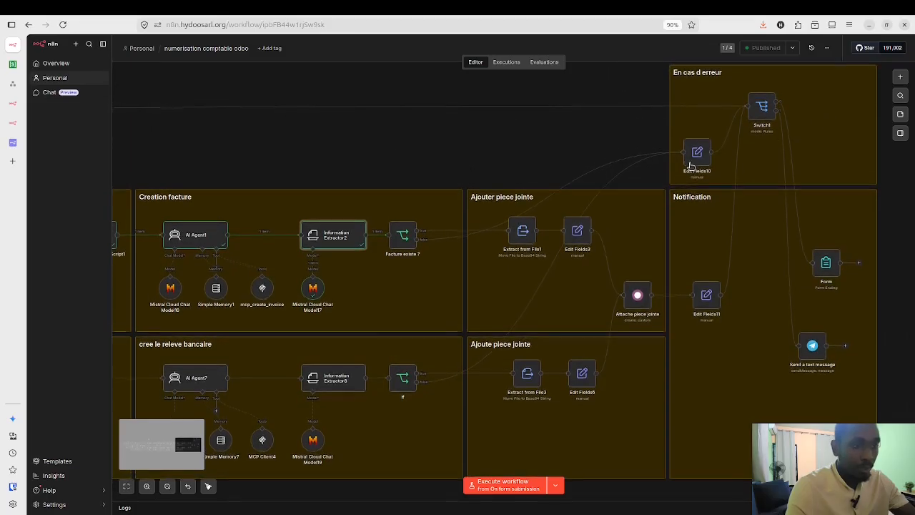
scroll(753, 170, "up", 5)
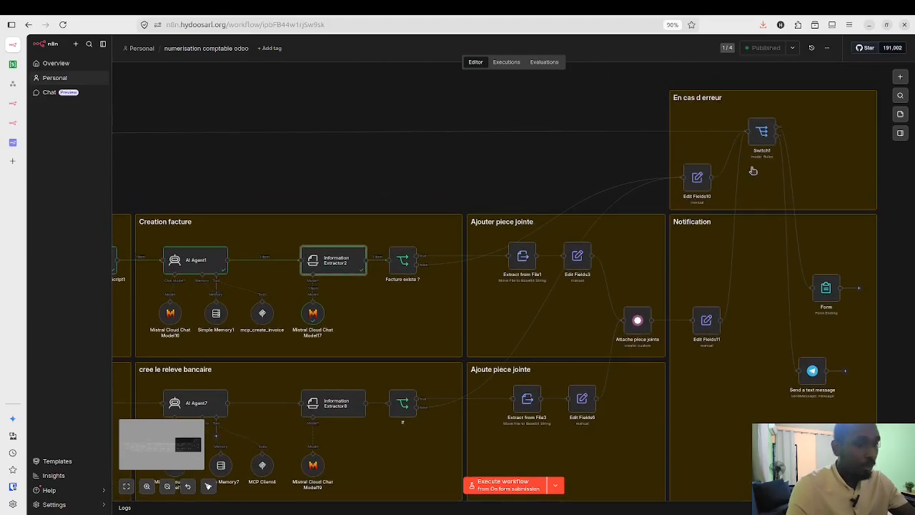
scroll(753, 171, "up", 10)
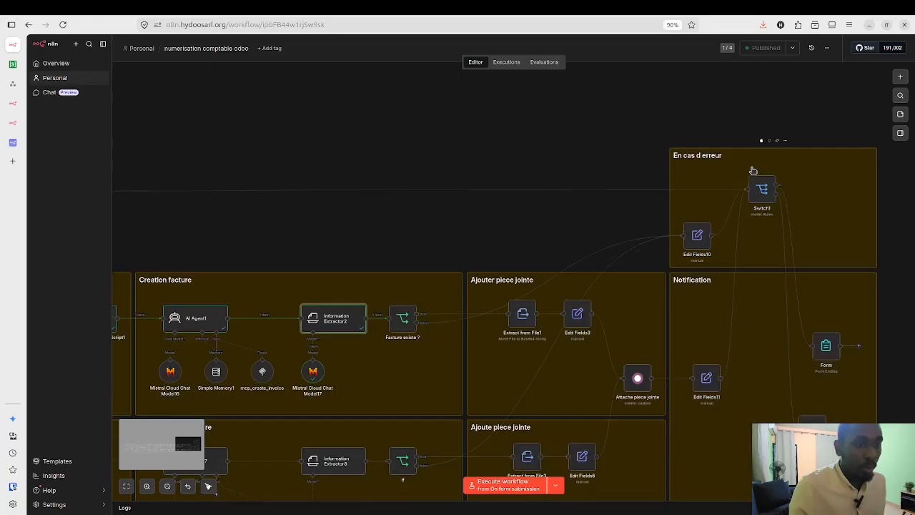
scroll(769, 248, "up", 3)
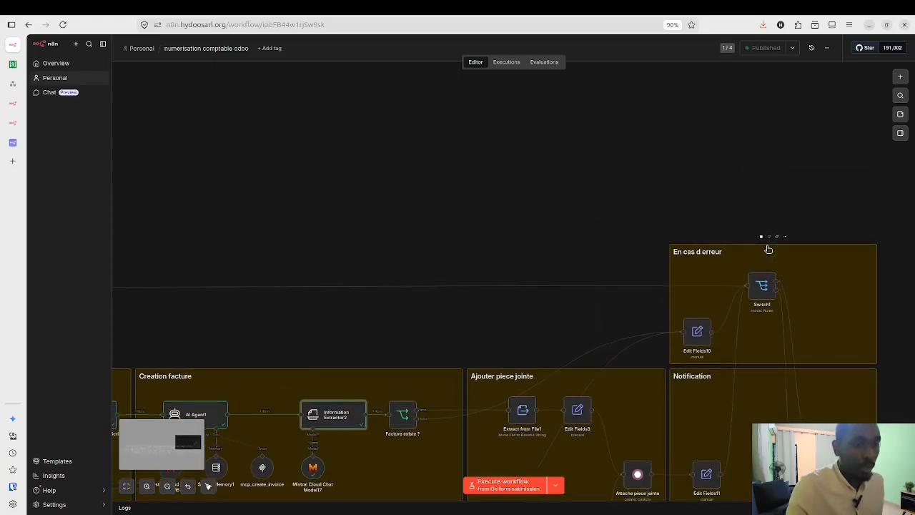
scroll(886, 322, "up", 3)
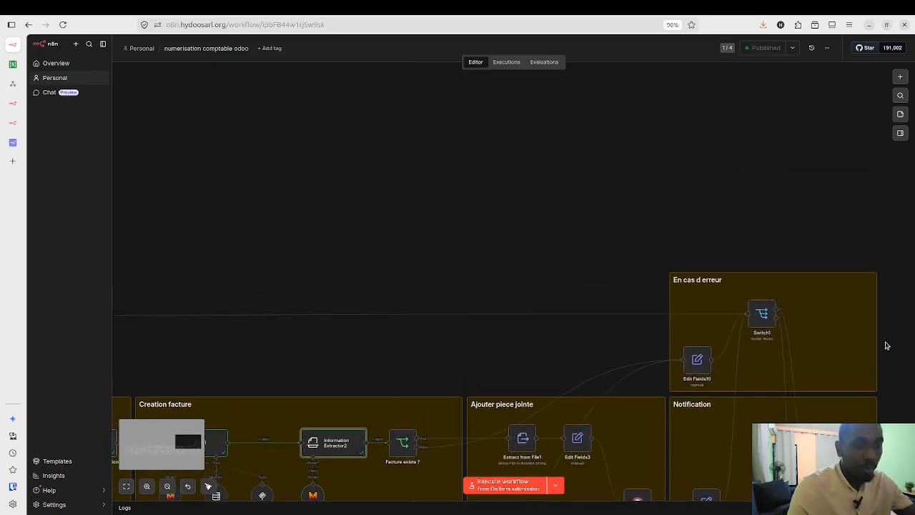
scroll(885, 345, "up", 2)
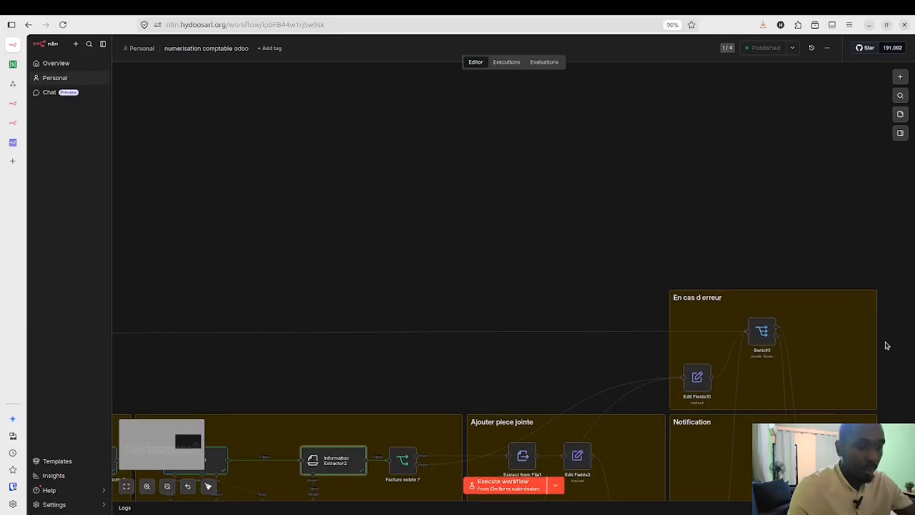
scroll(885, 345, "up", 5)
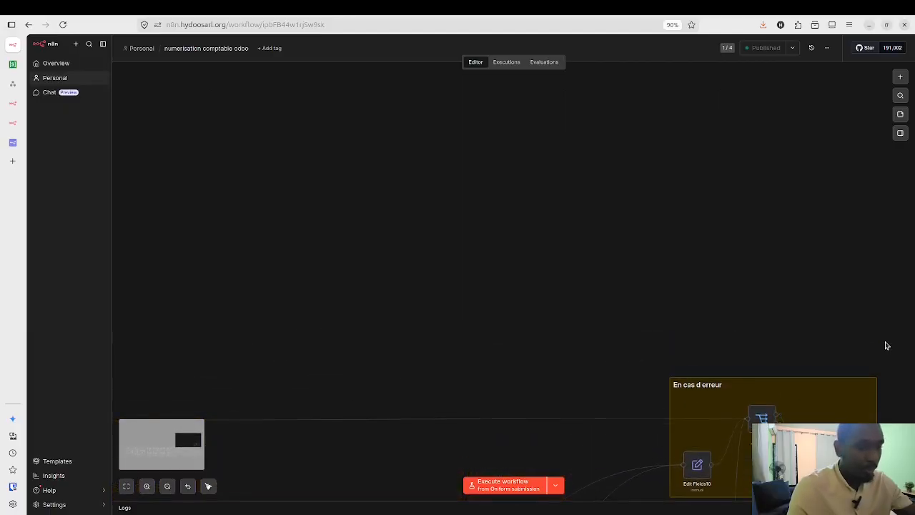
scroll(885, 346, "down", 3)
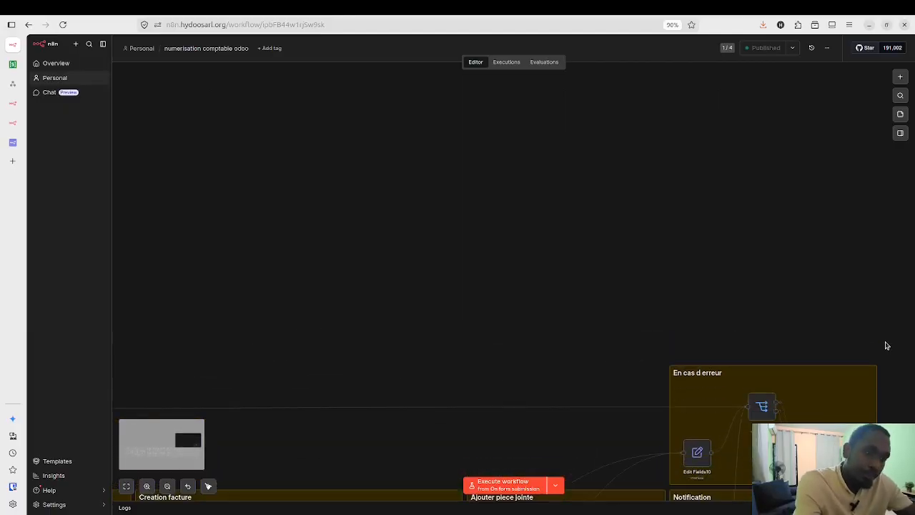
scroll(884, 345, "down", 4)
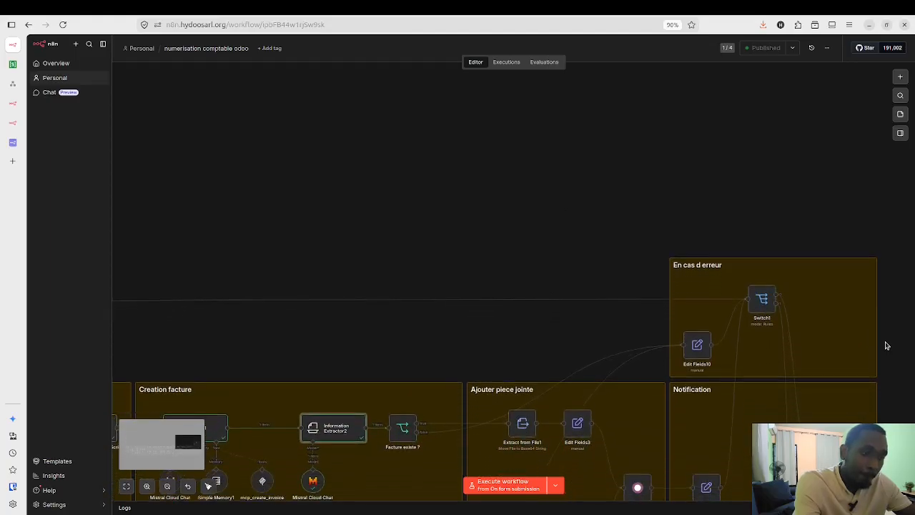
scroll(886, 342, "down", 4)
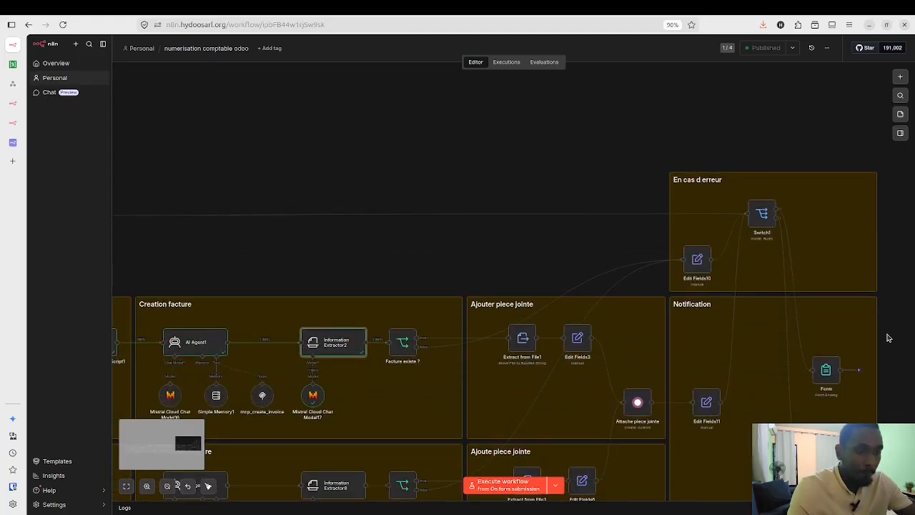
scroll(888, 337, "down", 5)
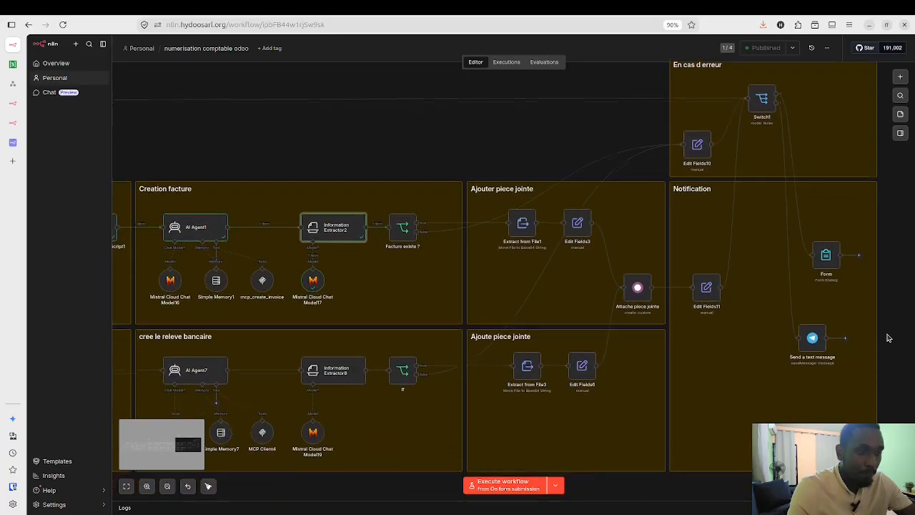
scroll(887, 337, "down", 3)
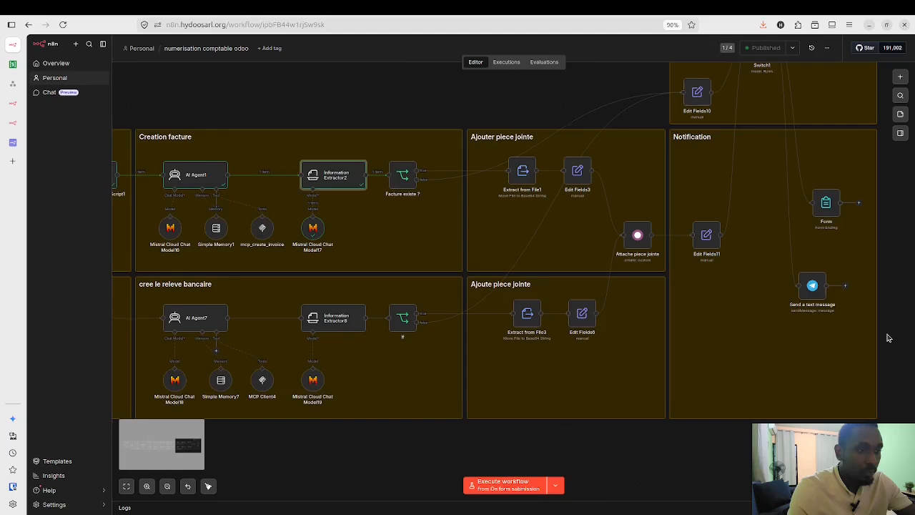
scroll(888, 338, "up", 1)
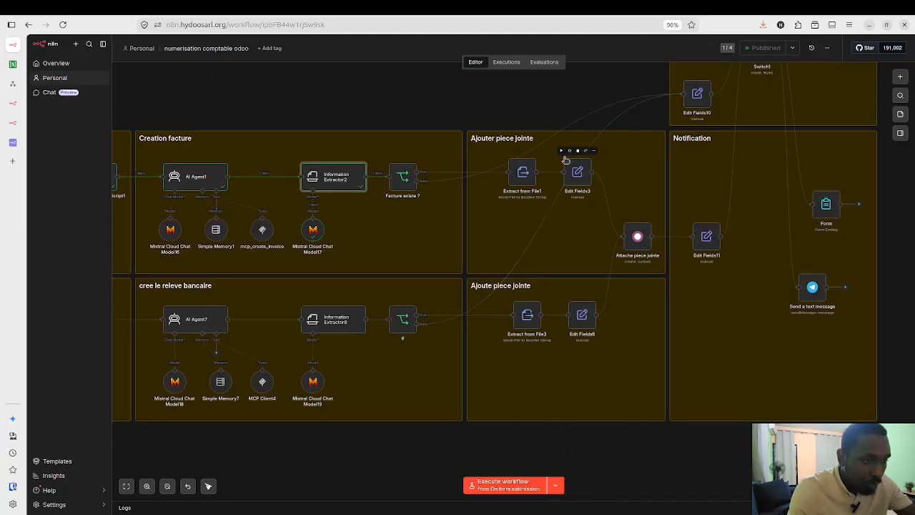
Step: Execute the workflow up to Edit Fields3 via Facture existe ? and Extract from File1
left_click(562, 152)
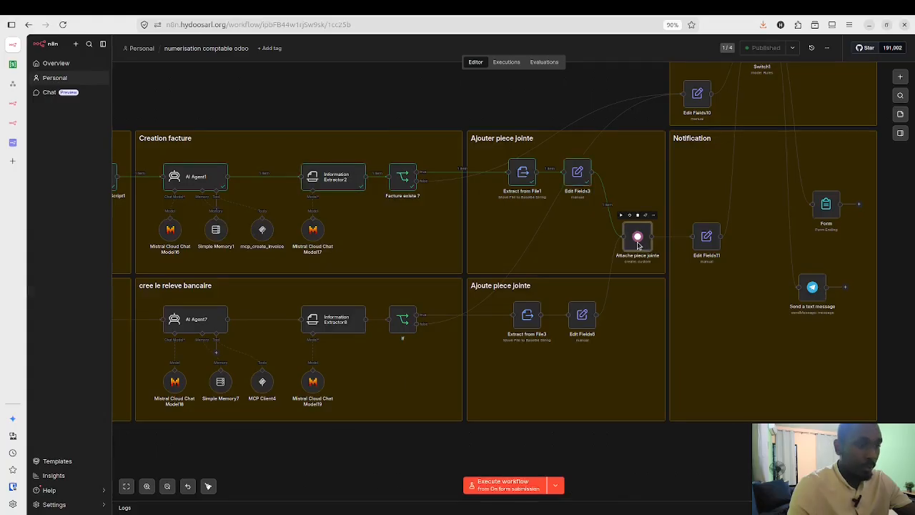
Step: Execute Attache piece jointe to attach the PDF to invoice 338, getting attachment id 1378
double_click(637, 238)
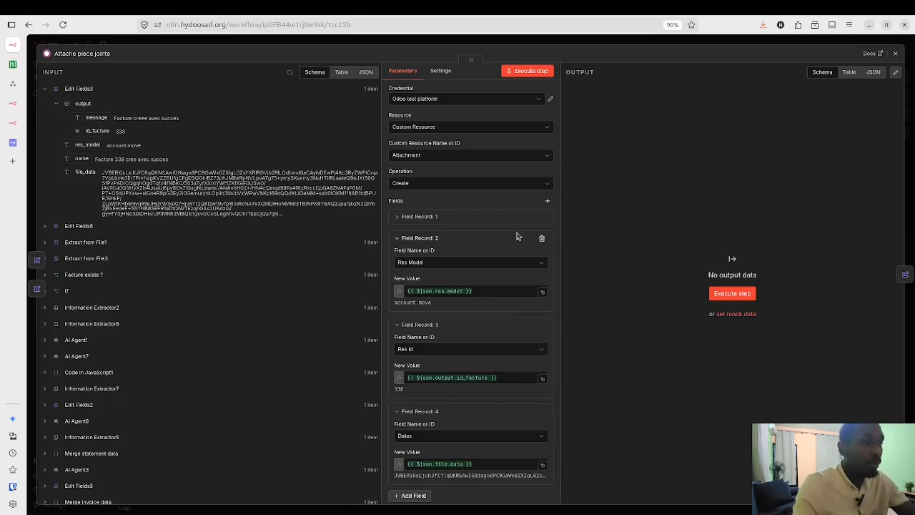
left_click(527, 71)
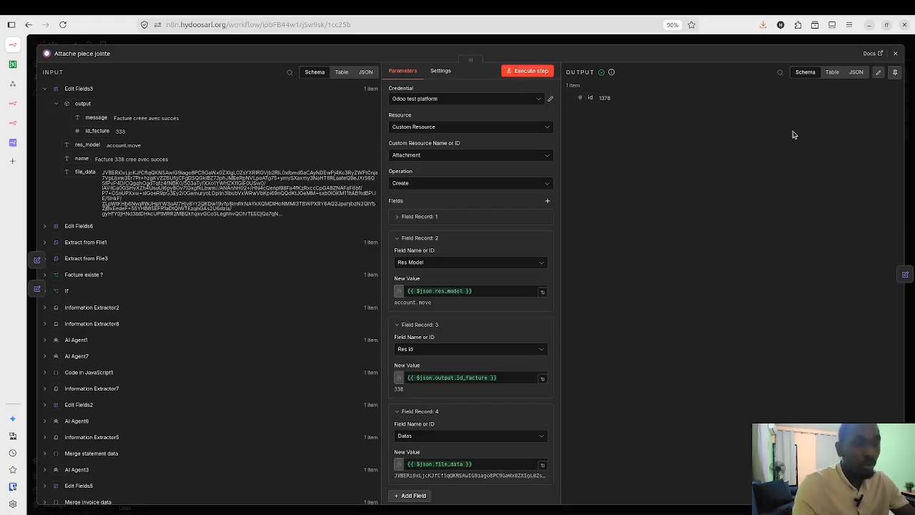
left_click(896, 57)
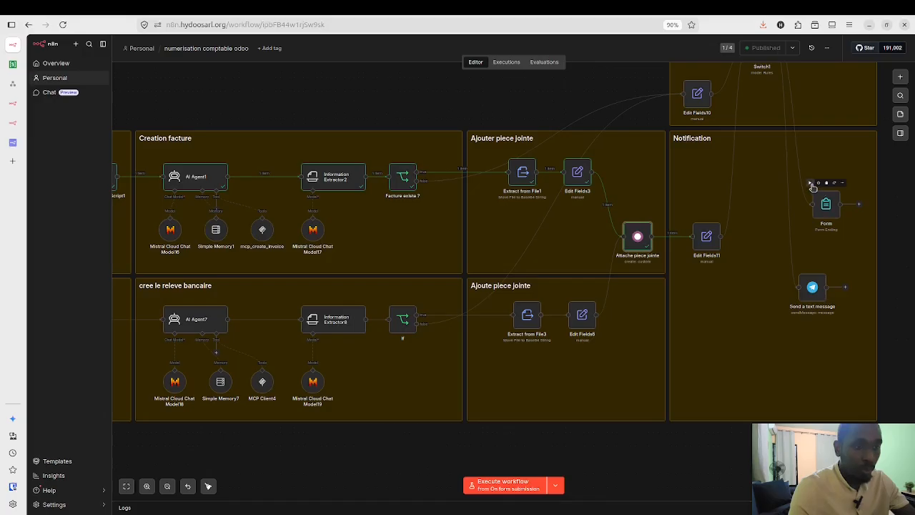
Step: Execute the Notification branch through Edit Fields11 to the Form ending node
left_click(811, 184)
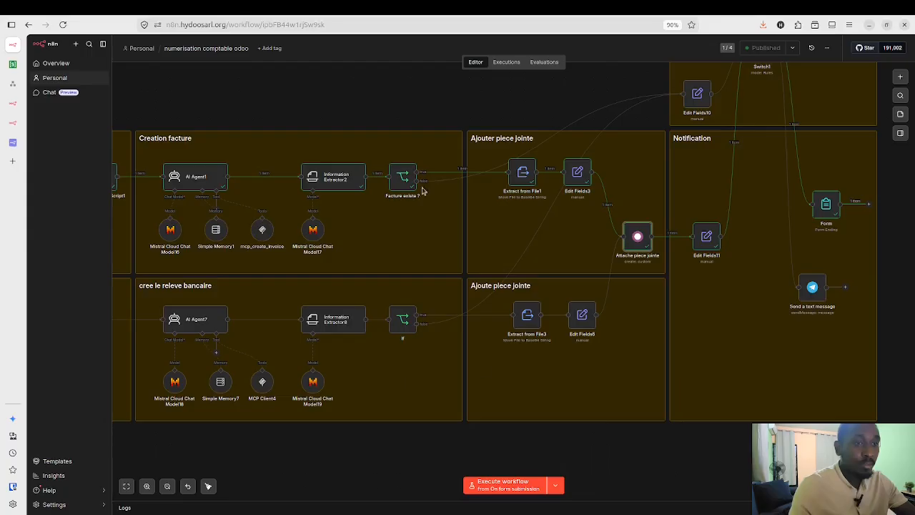
Step: Scroll the canvas back to the Switch and Extraire les donnees groups at the workflow's start
scroll(412, 451, "left", 5)
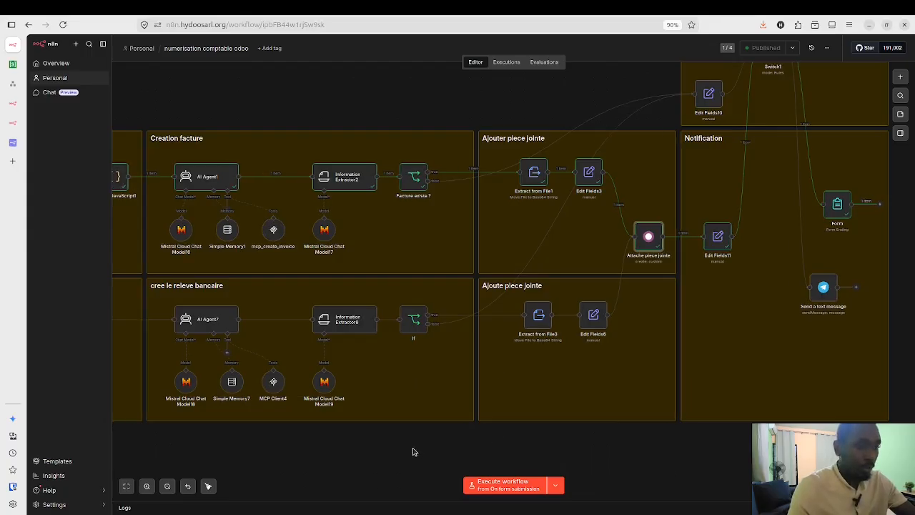
scroll(412, 451, "left", 7)
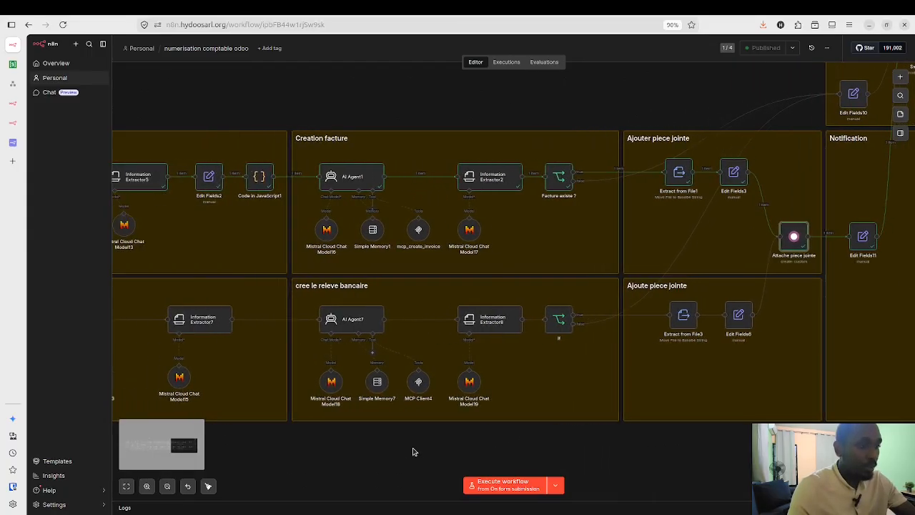
scroll(353, 259, "left", 8)
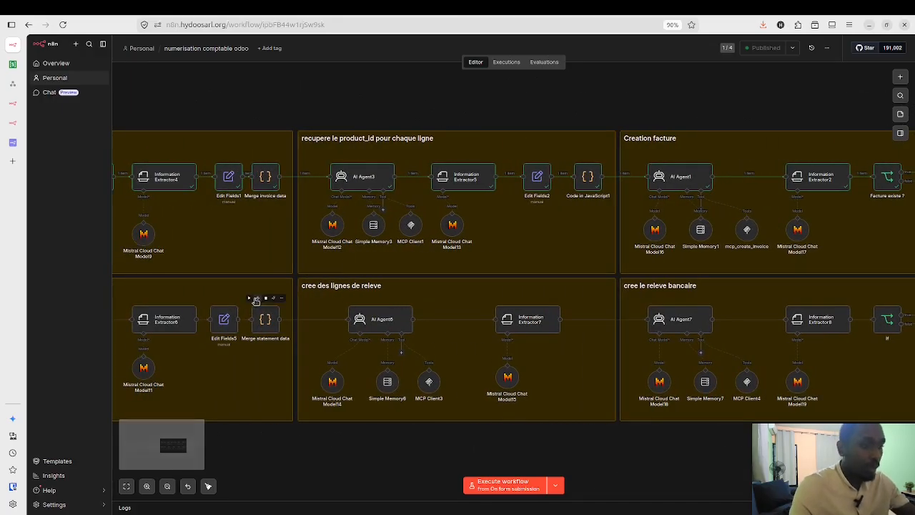
scroll(255, 301, "left", 7)
scroll(255, 300, "left", 2)
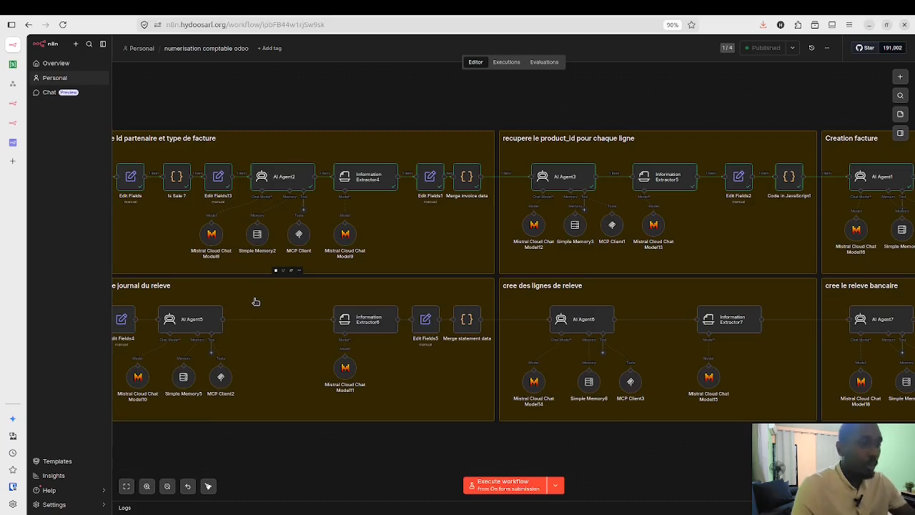
scroll(255, 301, "left", 10)
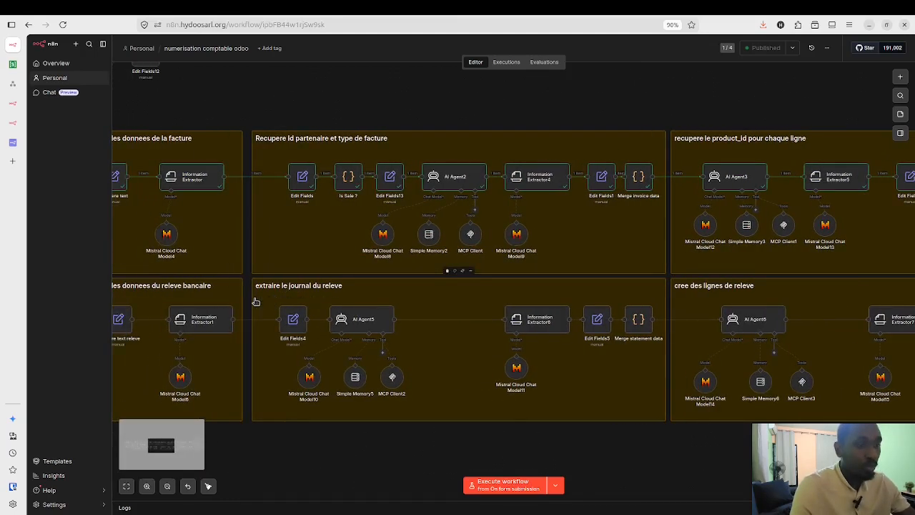
scroll(255, 299, "left", 10)
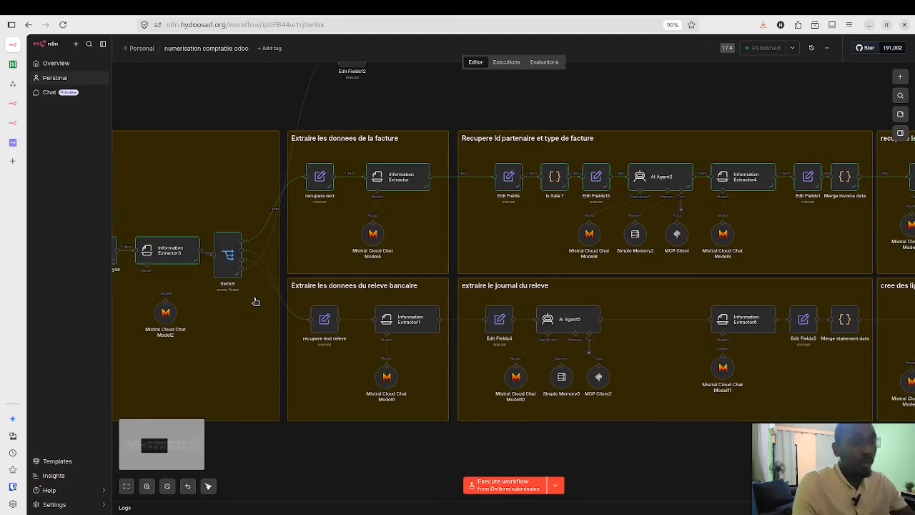